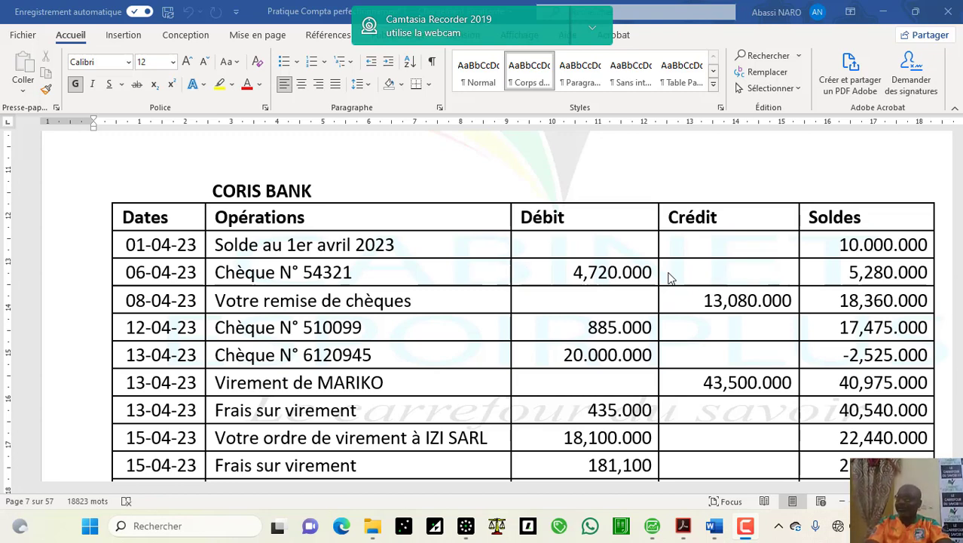
Step: Dismiss the Sage 100 error, minimize Sage, and bring the OHADA accounting course PDF forward
key("F9")
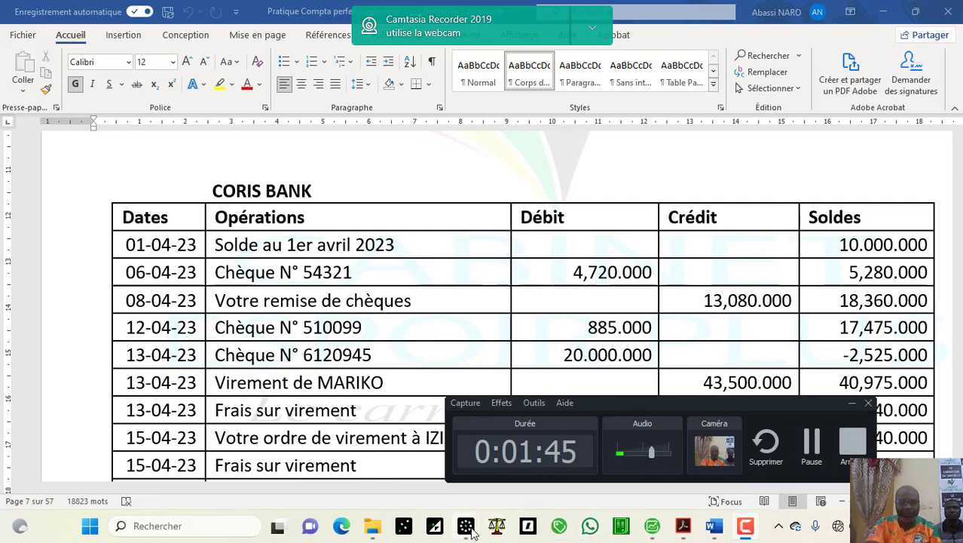
mouse_move(465, 526)
left_click(390, 452)
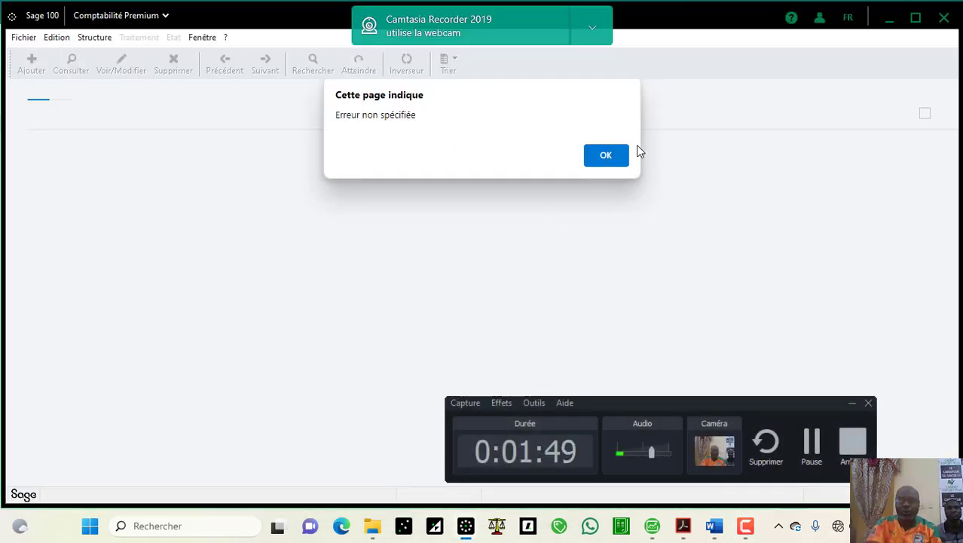
left_click(614, 156)
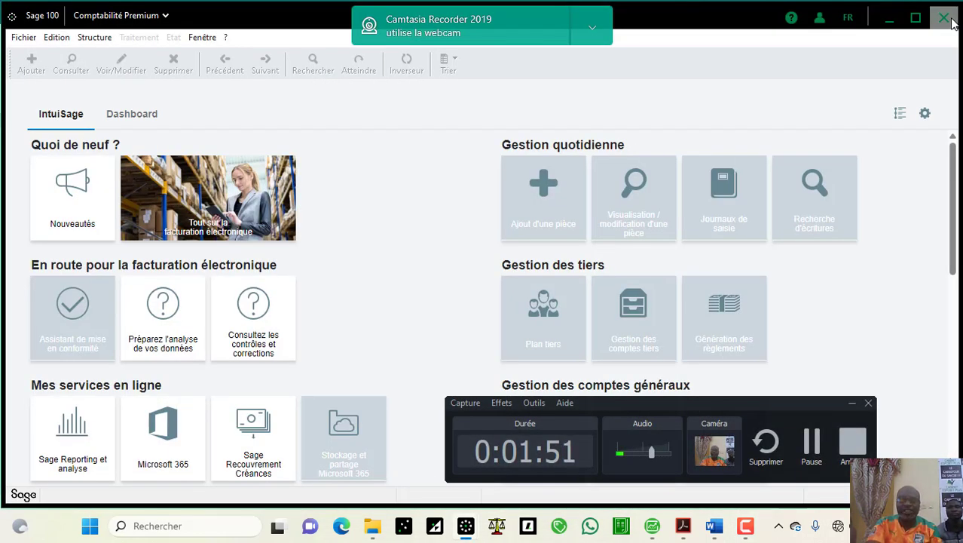
left_click(943, 16)
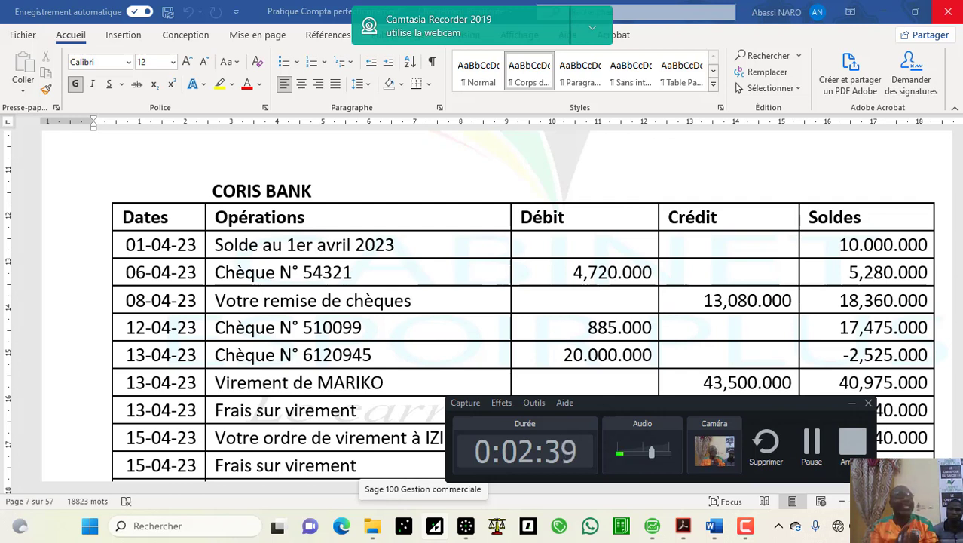
left_click(683, 526)
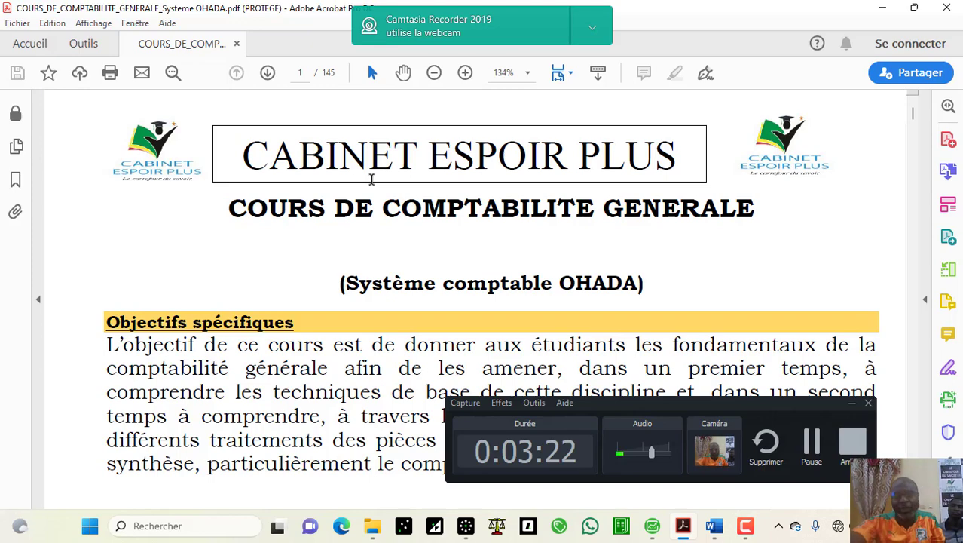
Step: Scroll the course PDF from its title page down to page 4 and the TVA chapter outline
scroll(371, 179, "down", 1)
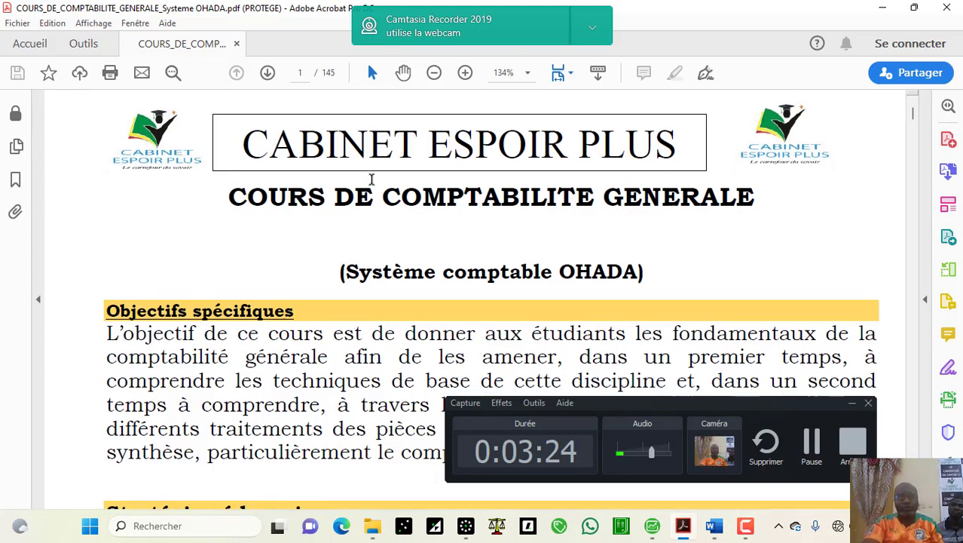
scroll(371, 179, "down", 15)
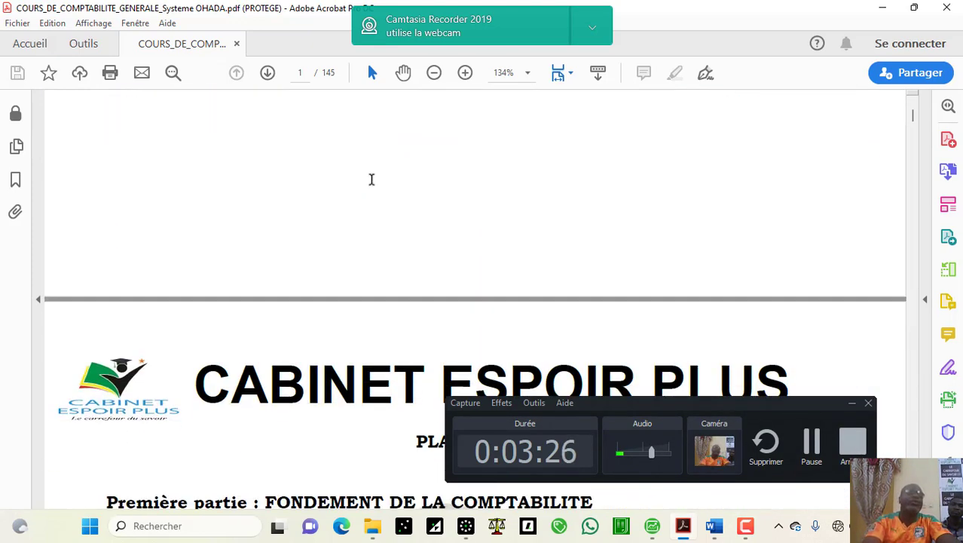
scroll(371, 178, "down", 18)
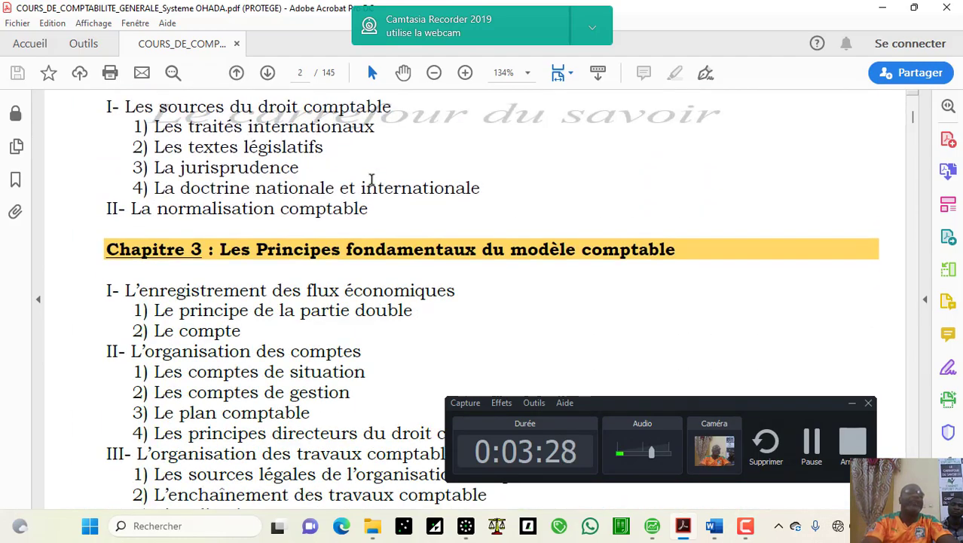
scroll(371, 179, "up", 1)
scroll(371, 179, "down", 1)
scroll(371, 179, "down", 15)
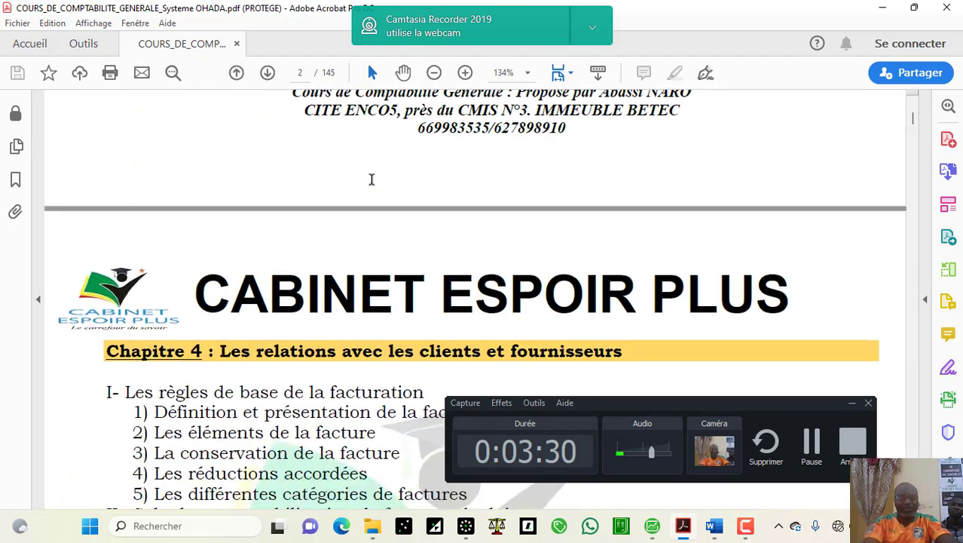
scroll(372, 180, "down", 10)
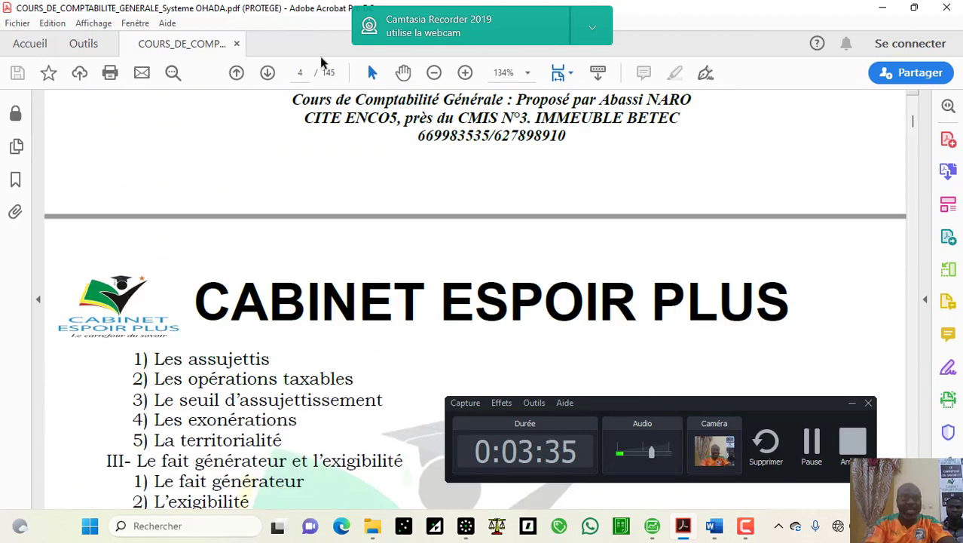
Step: Jump to page 92 of the course PDF, where Chapitre 13 begins
left_click(303, 72)
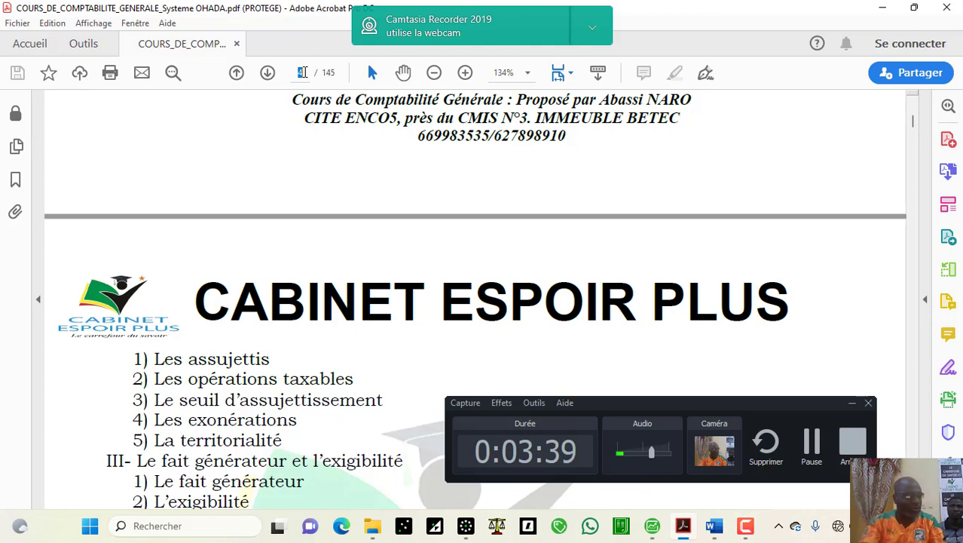
type("66")
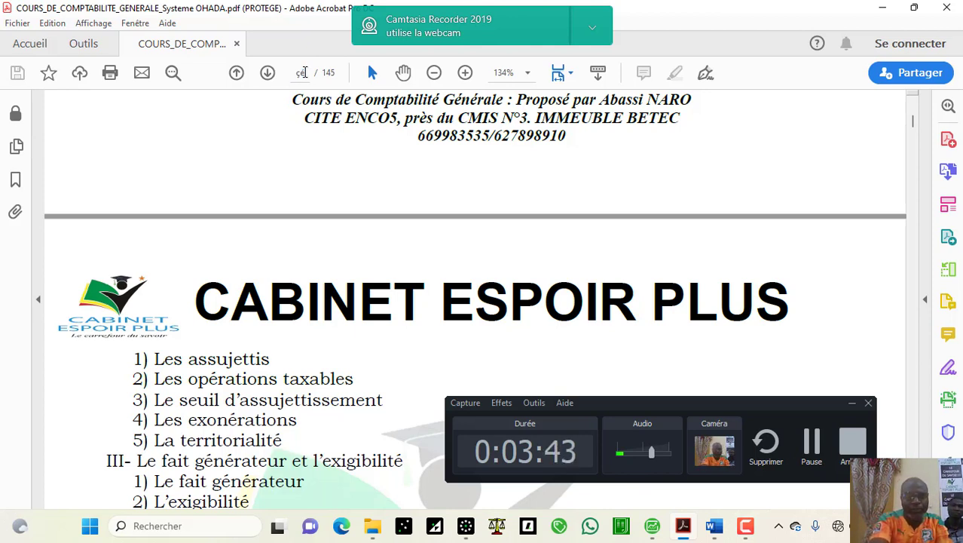
key("BackSpace")
key("BackSpace")
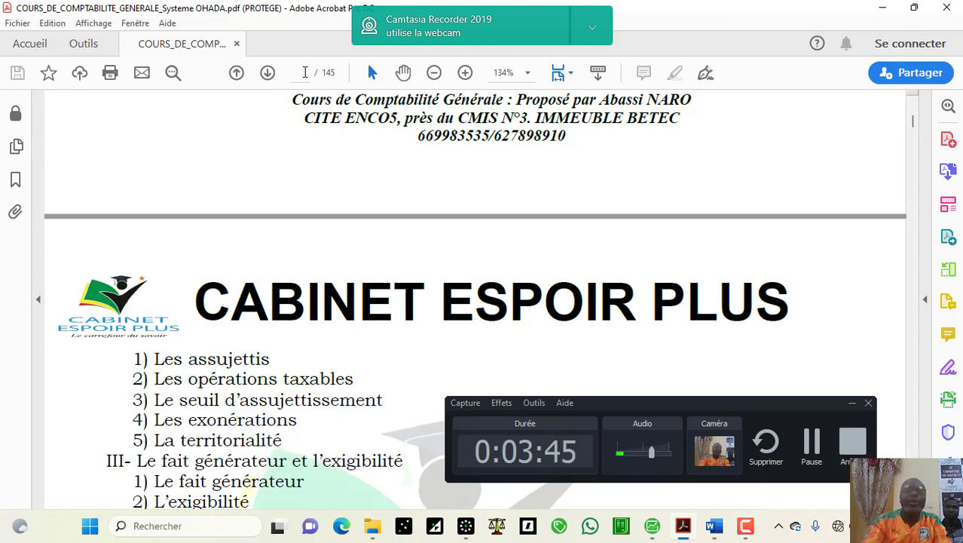
type("92")
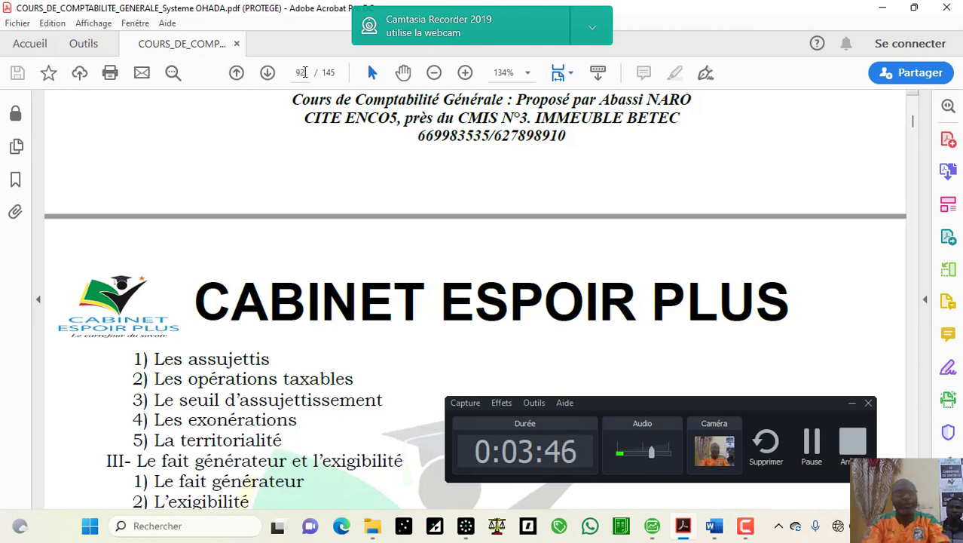
key("Tab")
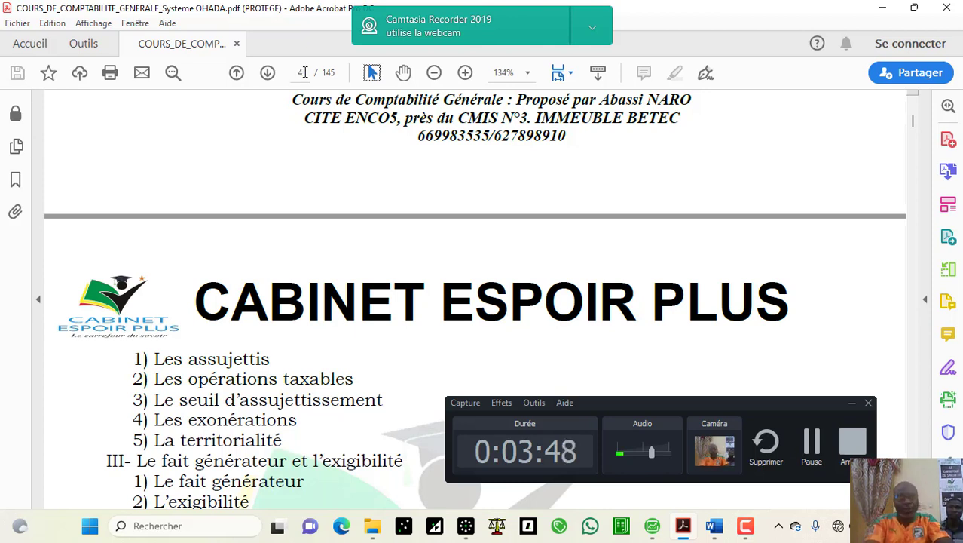
left_click(309, 73)
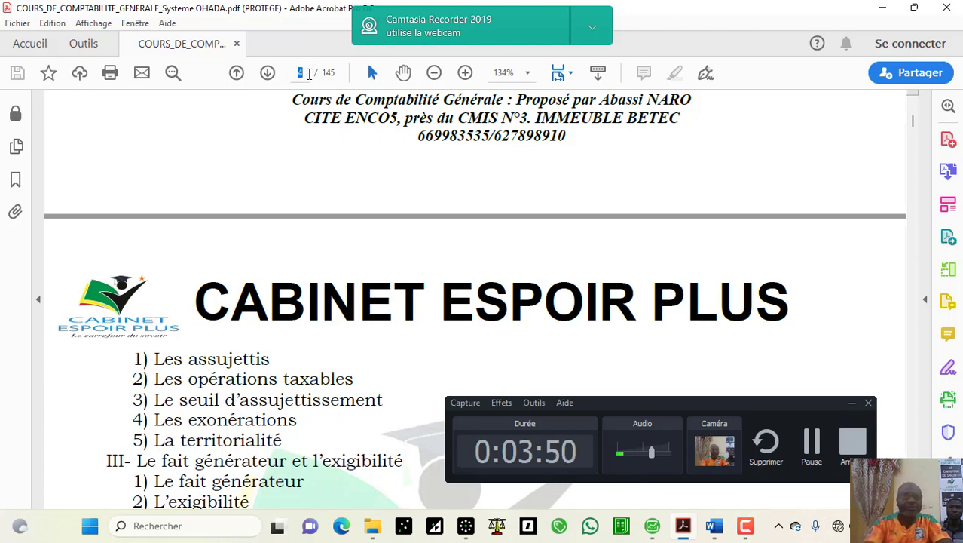
type("92")
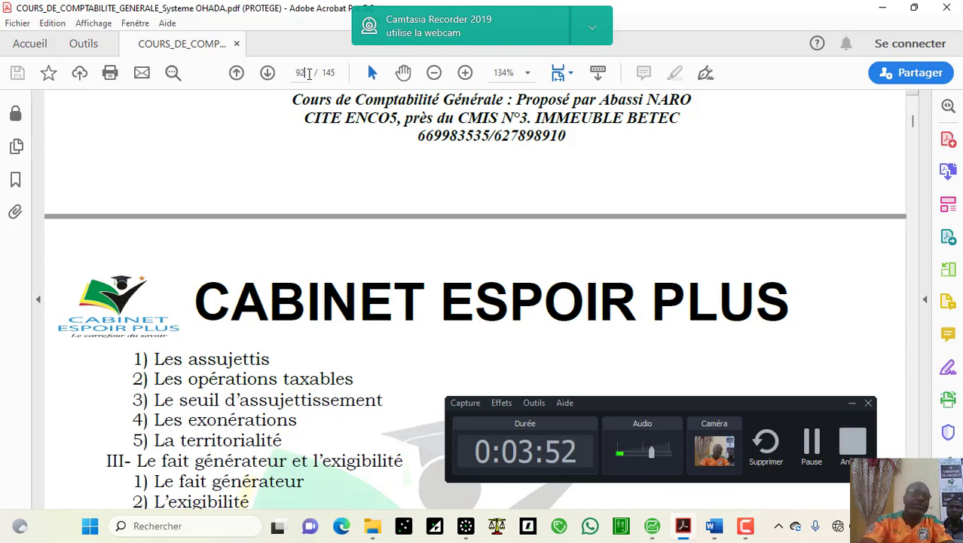
key("Return")
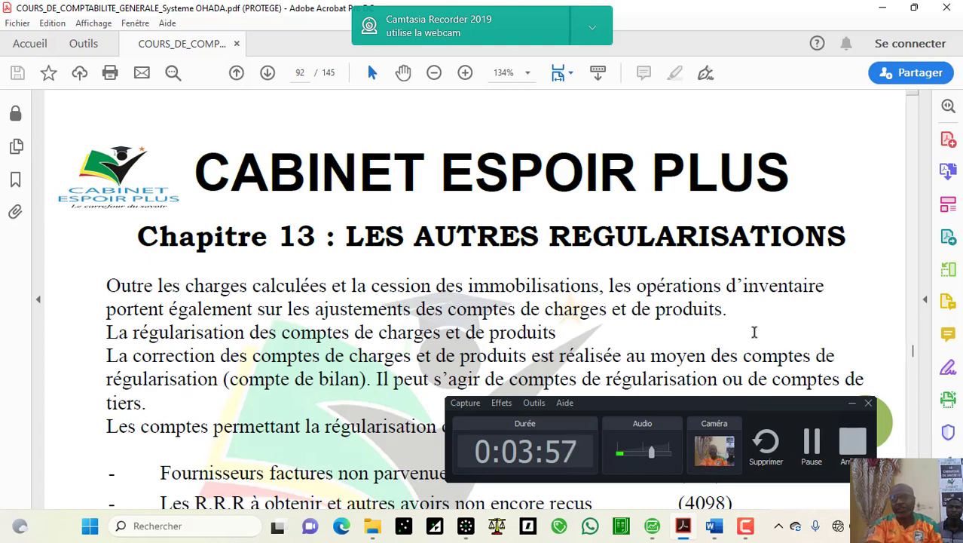
Step: After a quick check of Word, scroll page 92 to the accounts list starting at 408 and 4098
left_click(851, 402)
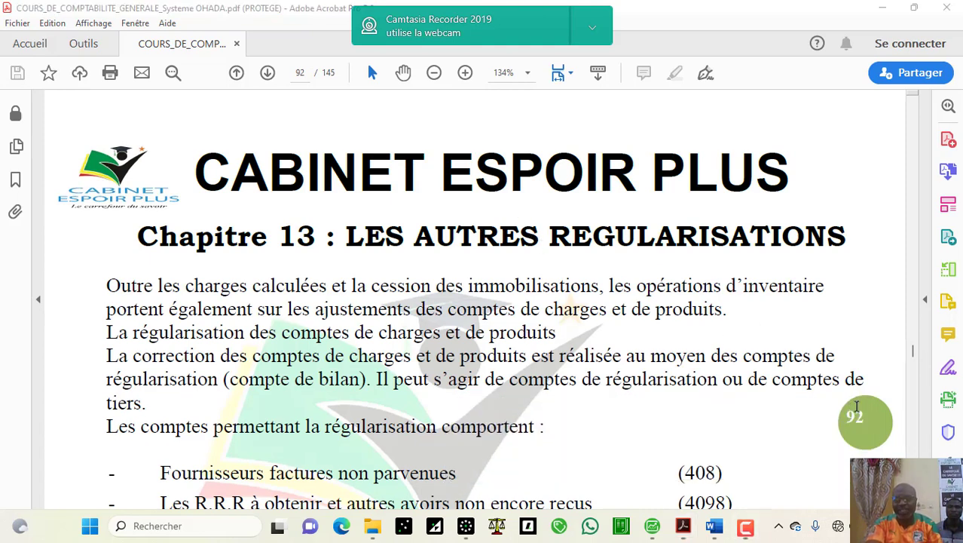
scroll(483, 302, "down", 2)
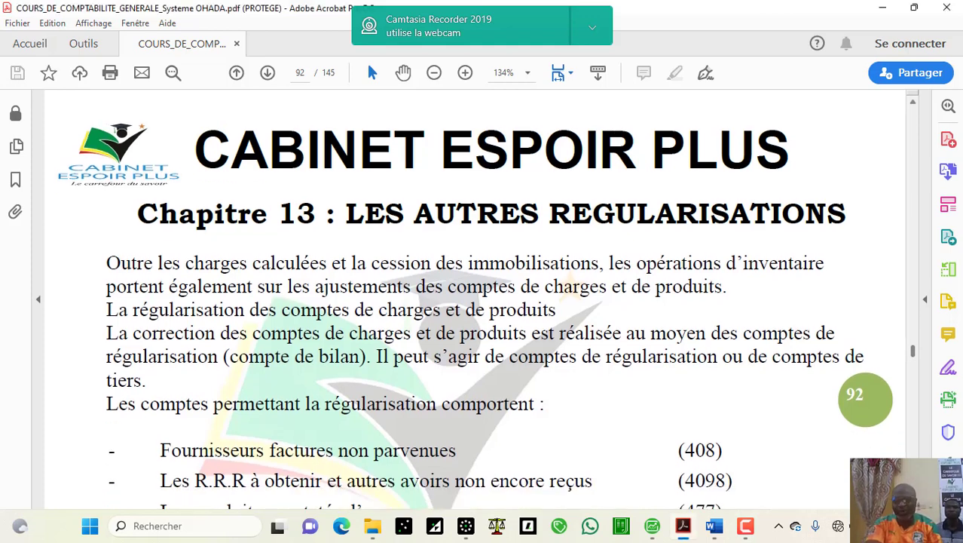
scroll(475, 311, "down", 1)
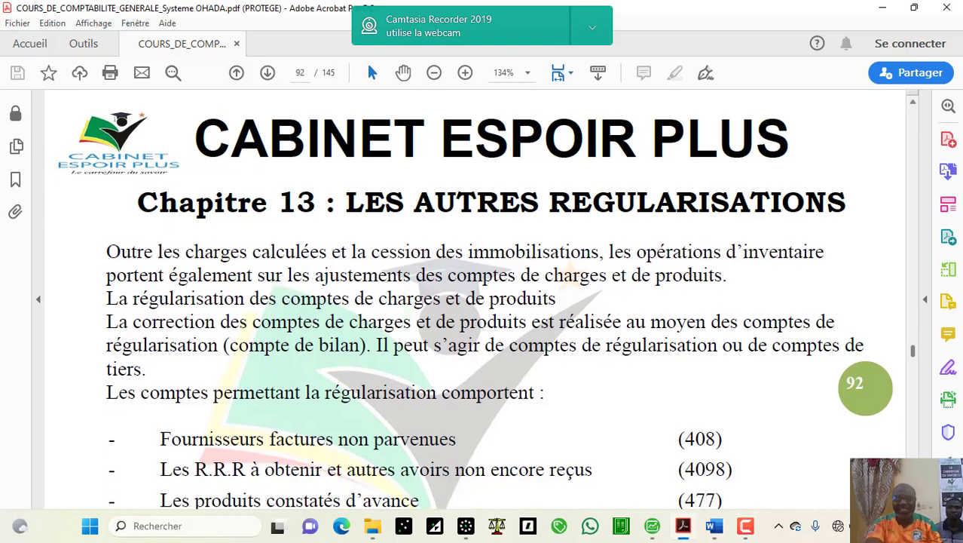
left_click(713, 527)
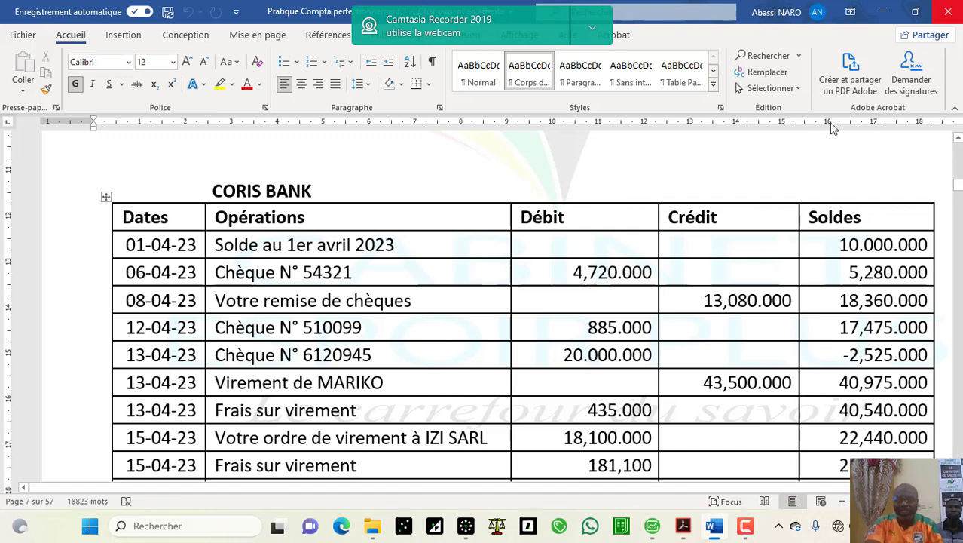
left_click(883, 10)
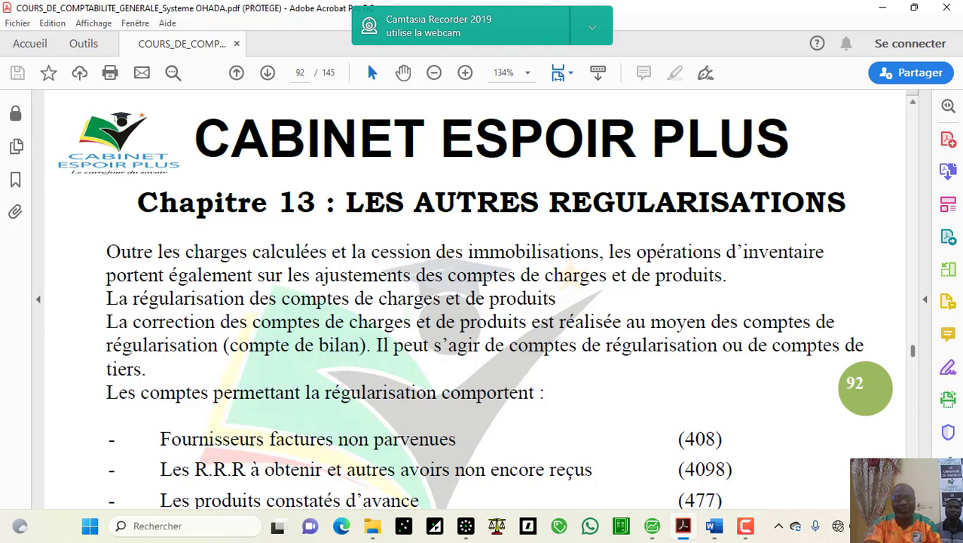
scroll(475, 304, "down", 2)
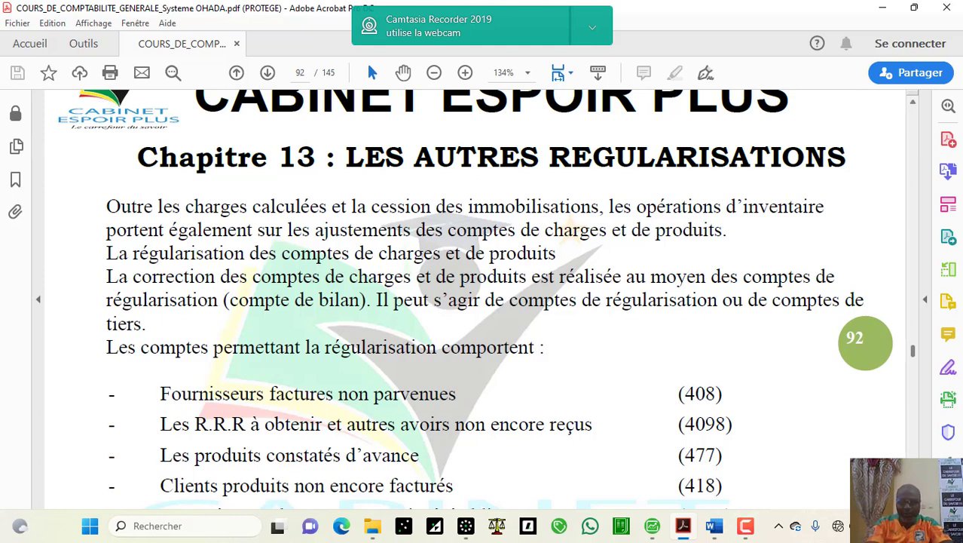
Step: Scroll page 92 further so the accounts list shows everything down to 476 and 448
scroll(475, 299, "down", 1)
scroll(482, 299, "down", 1)
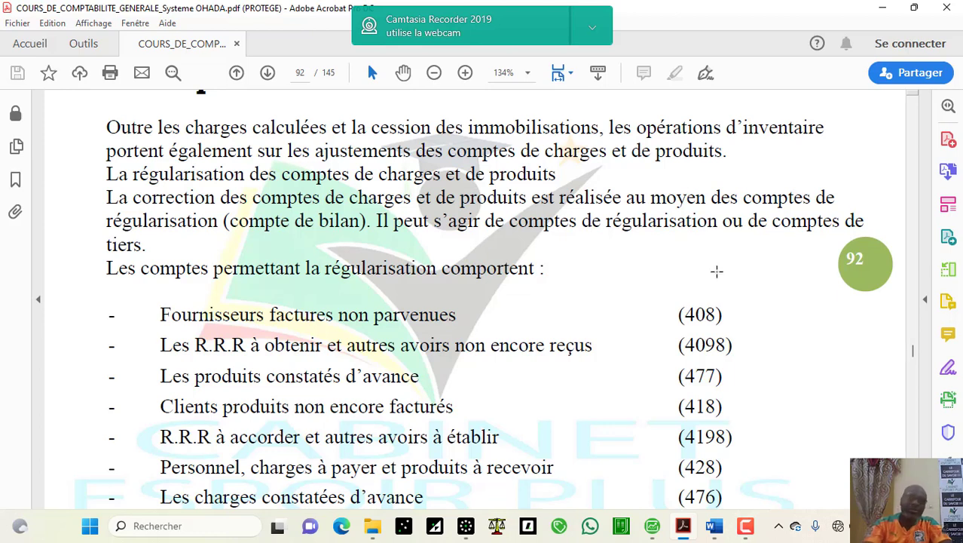
scroll(717, 271, "down", 3)
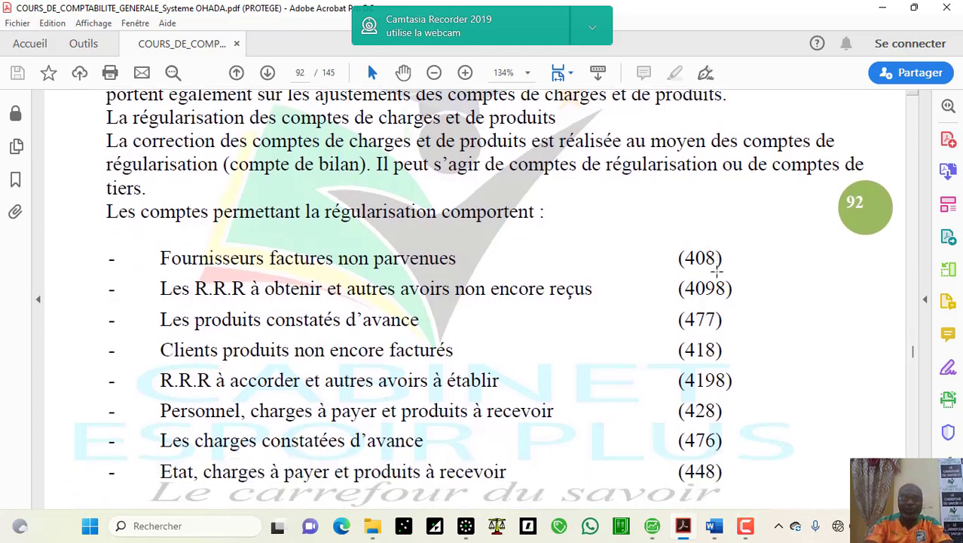
scroll(717, 272, "down", 1)
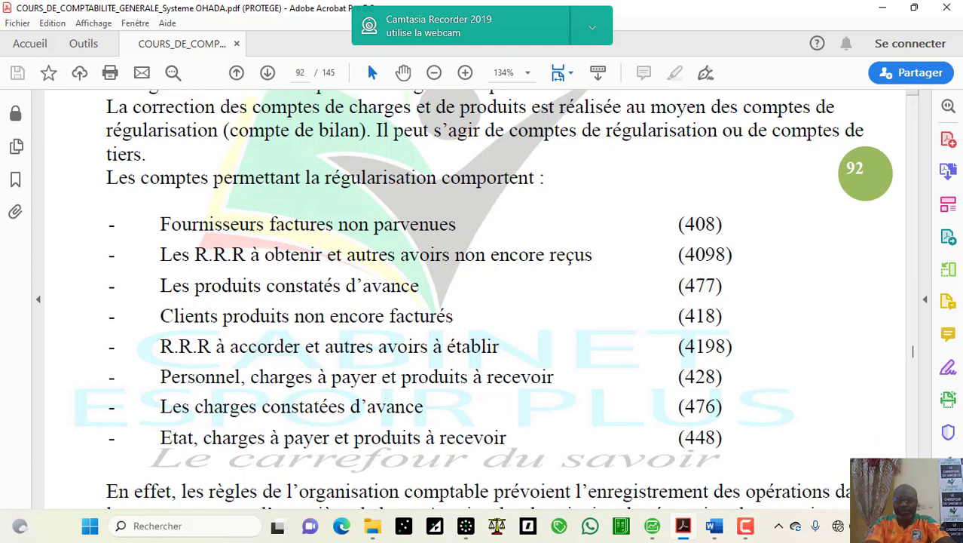
left_click(924, 526)
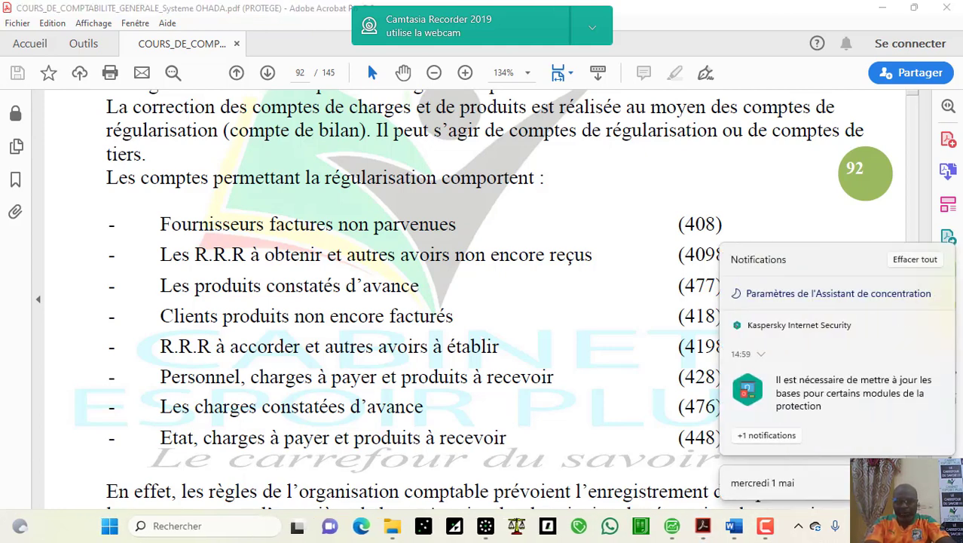
left_click(913, 258)
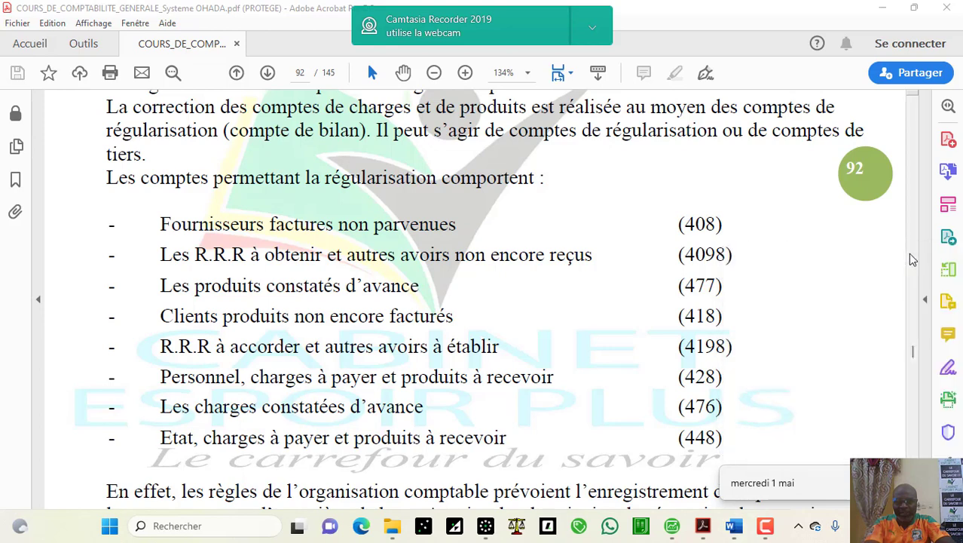
left_click(765, 526)
left_click(806, 449)
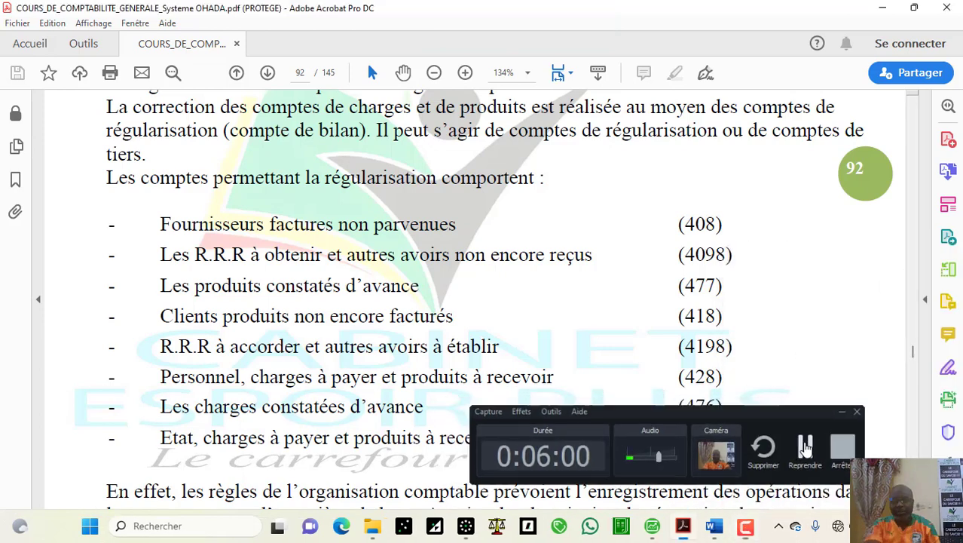
left_click(807, 449)
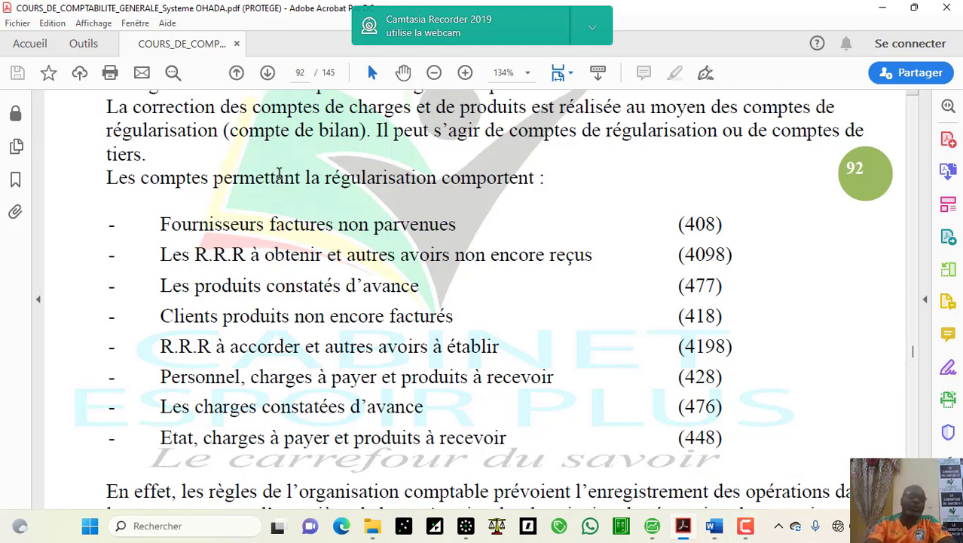
scroll(278, 173, "down", 1)
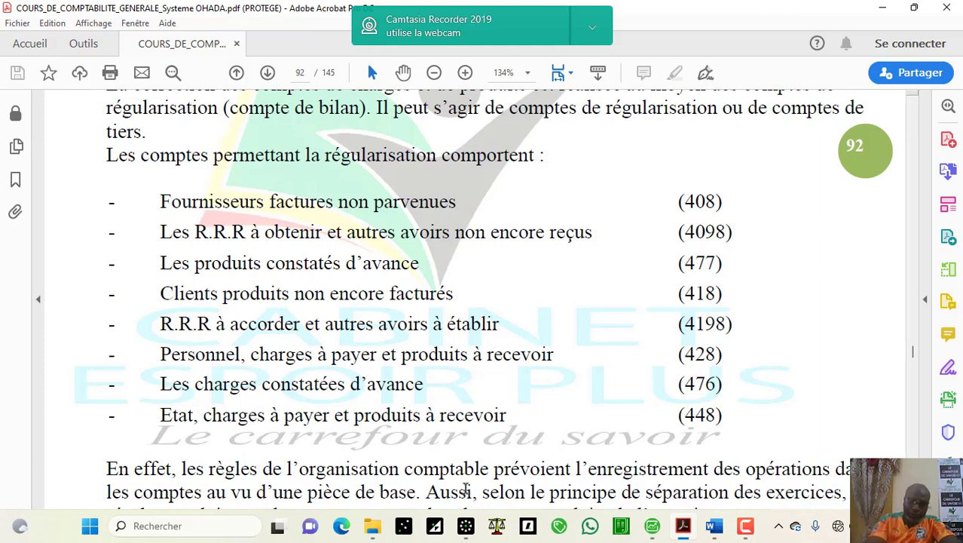
Step: Scroll down page 92 to the PRINCIPES section and its 1.1 heading
scroll(466, 489, "down", 3)
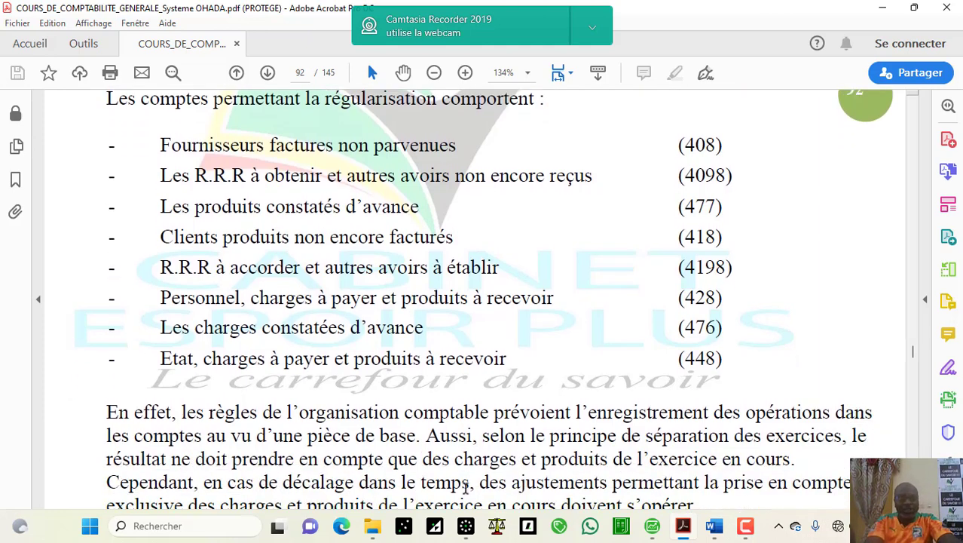
scroll(466, 488, "down", 3)
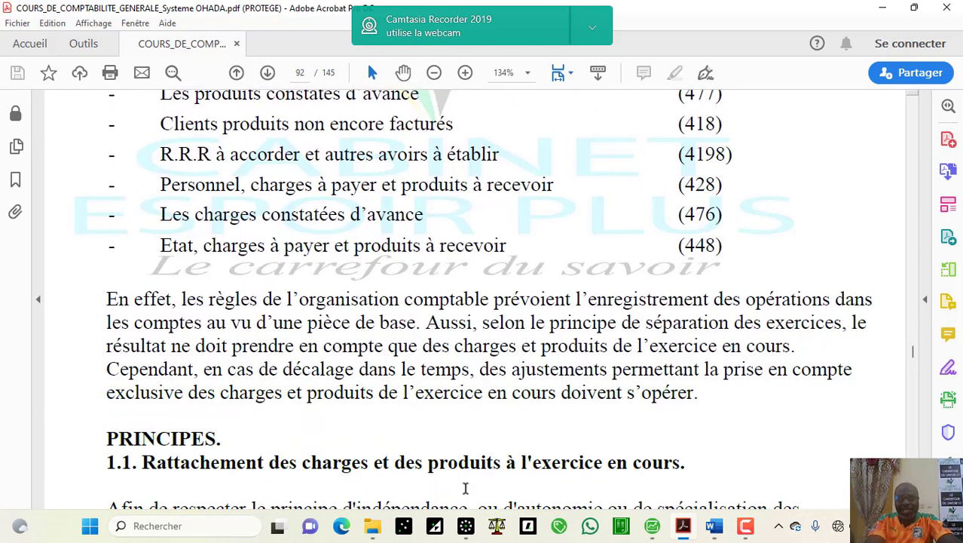
scroll(465, 488, "down", 1)
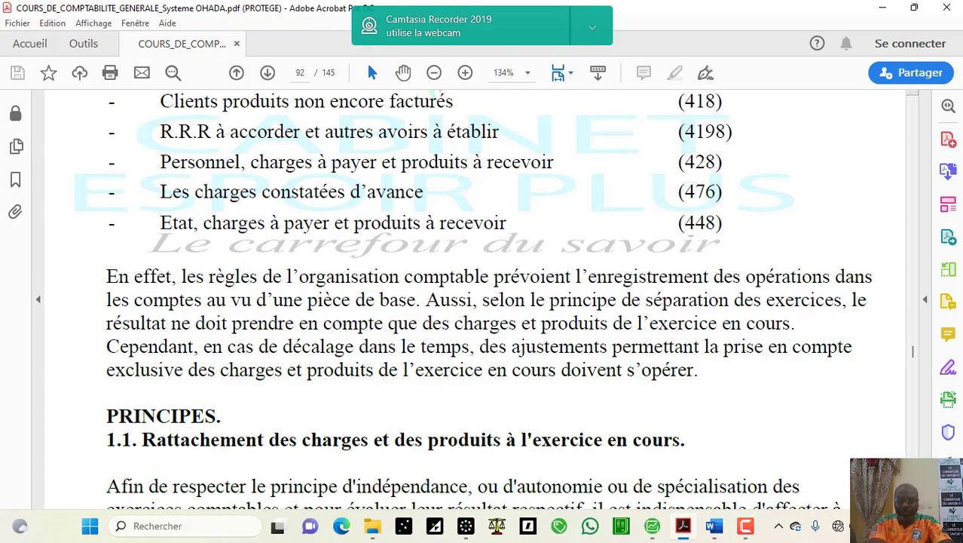
Step: Scroll onto page 93, showing section 1.2 Conséquences and the start of 1.2.1
scroll(474, 300, "down", 2)
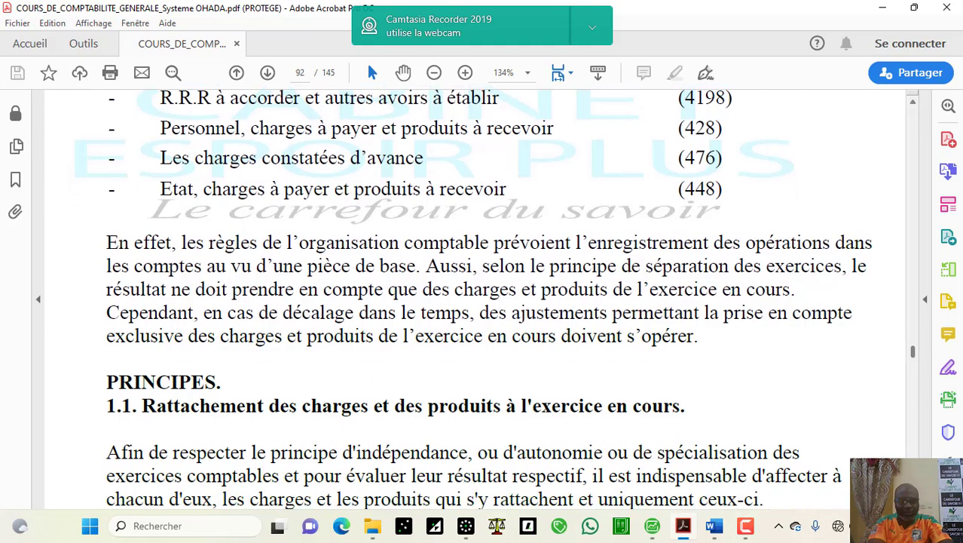
scroll(473, 299, "down", 1)
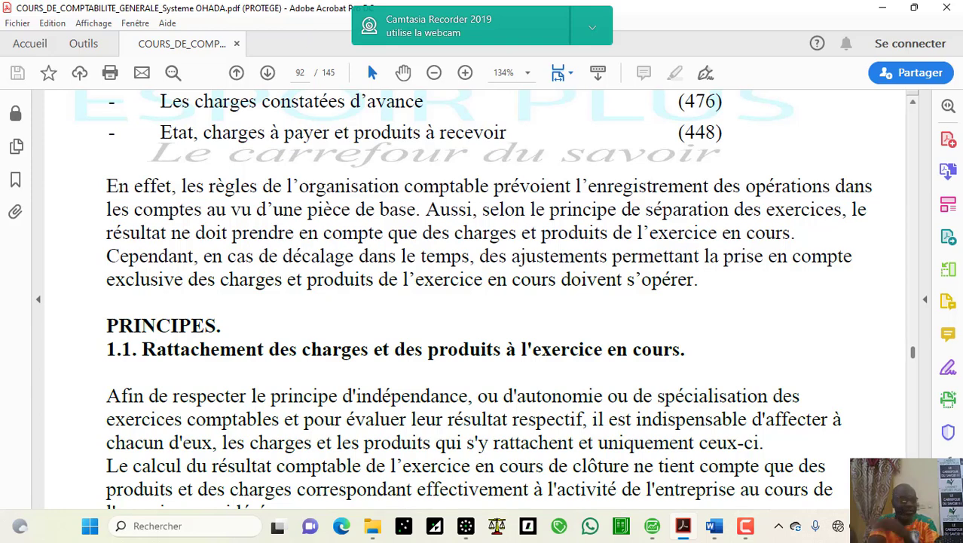
scroll(473, 300, "down", 2)
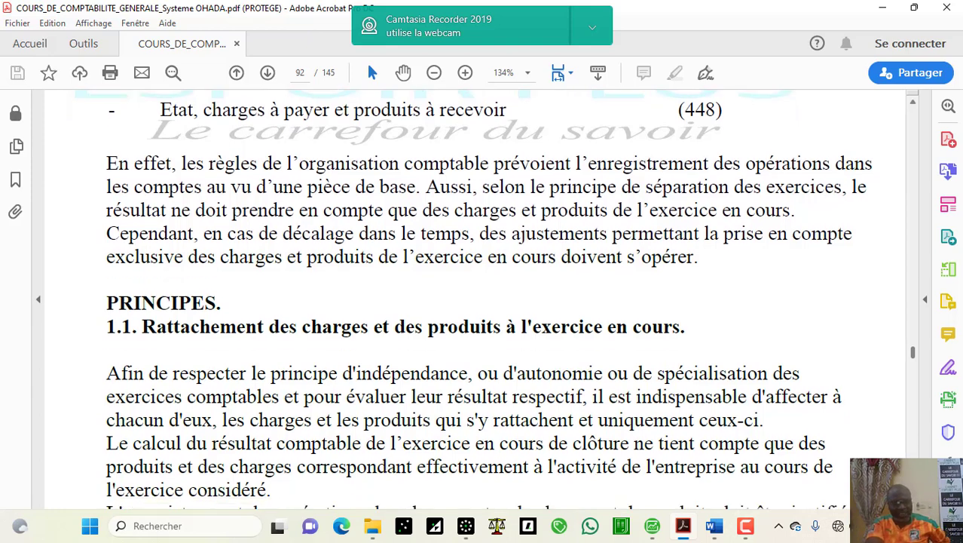
scroll(473, 299, "down", 3)
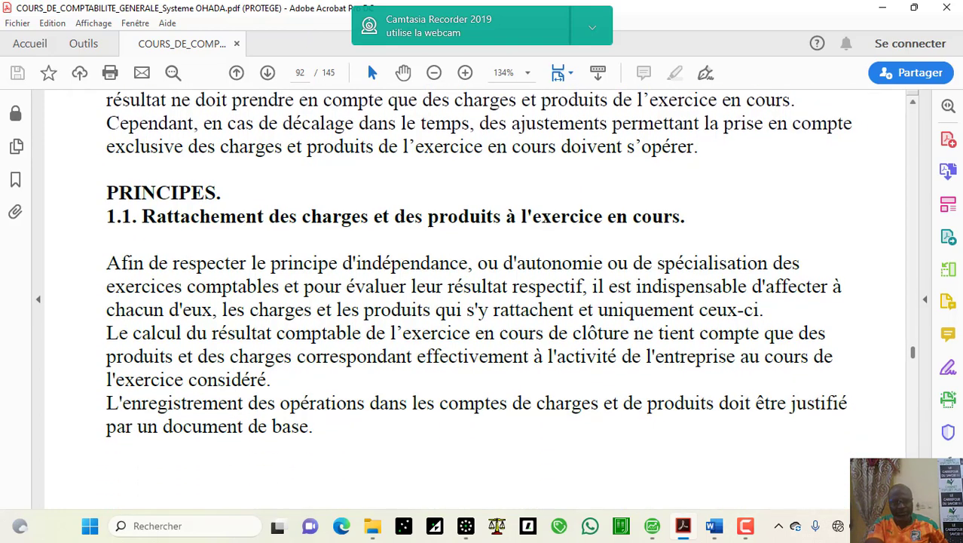
scroll(474, 299, "down", 6)
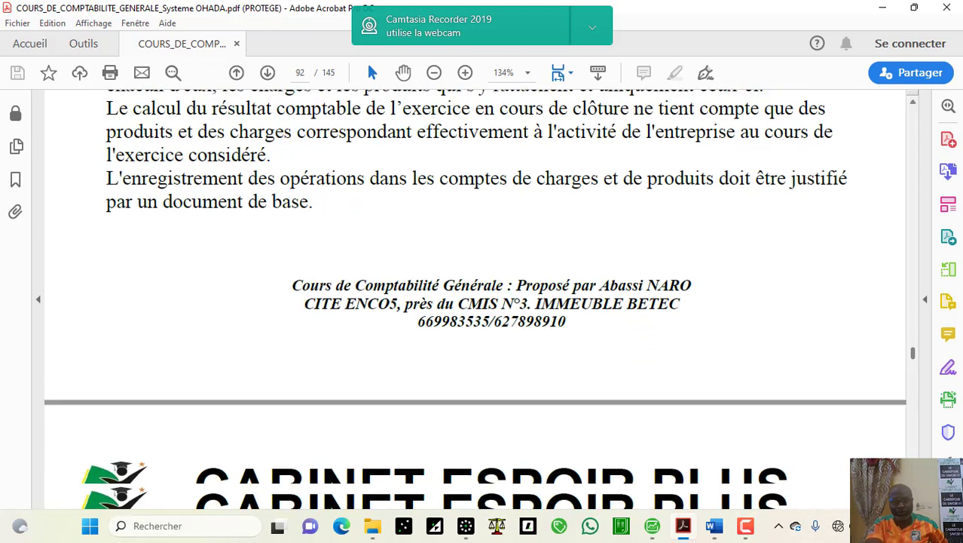
scroll(473, 299, "down", 5)
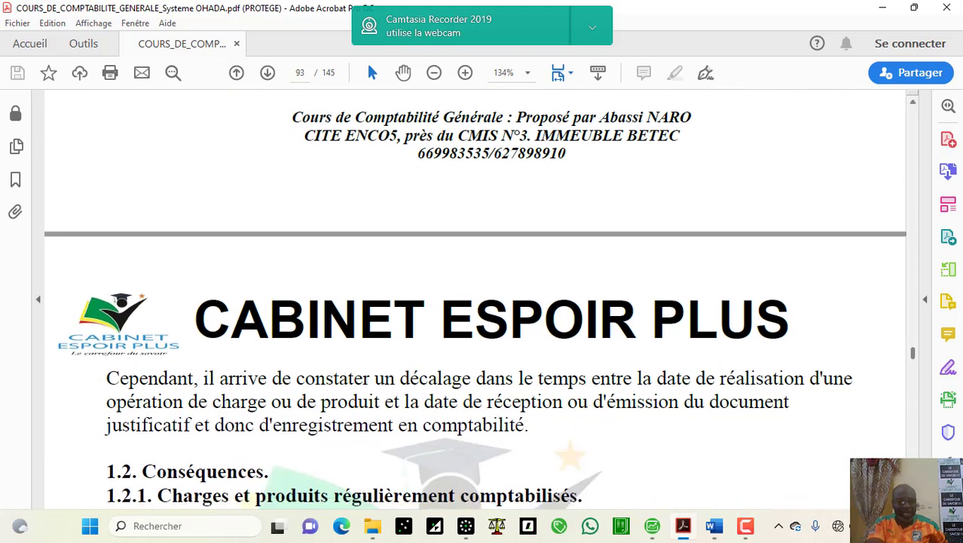
Step: Scroll page 93 to 1.2.2 Charges constatées d'avance and its 476 / 6… entry table
scroll(473, 299, "down", 2)
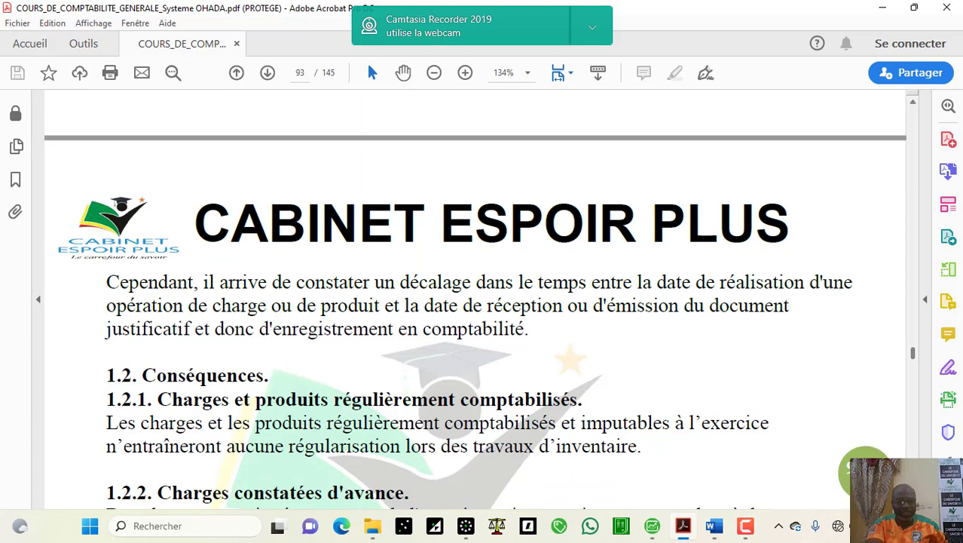
scroll(475, 317, "down", 1)
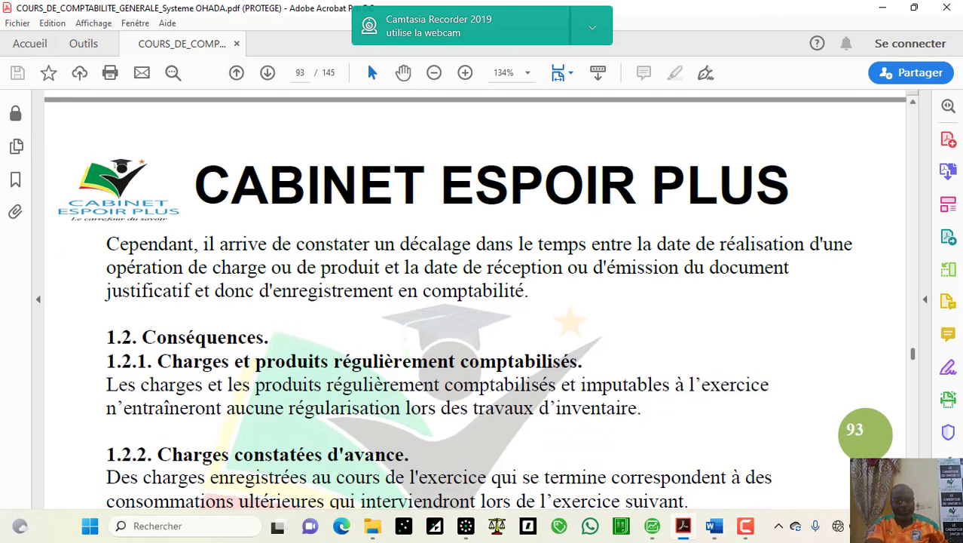
scroll(474, 299, "down", 1)
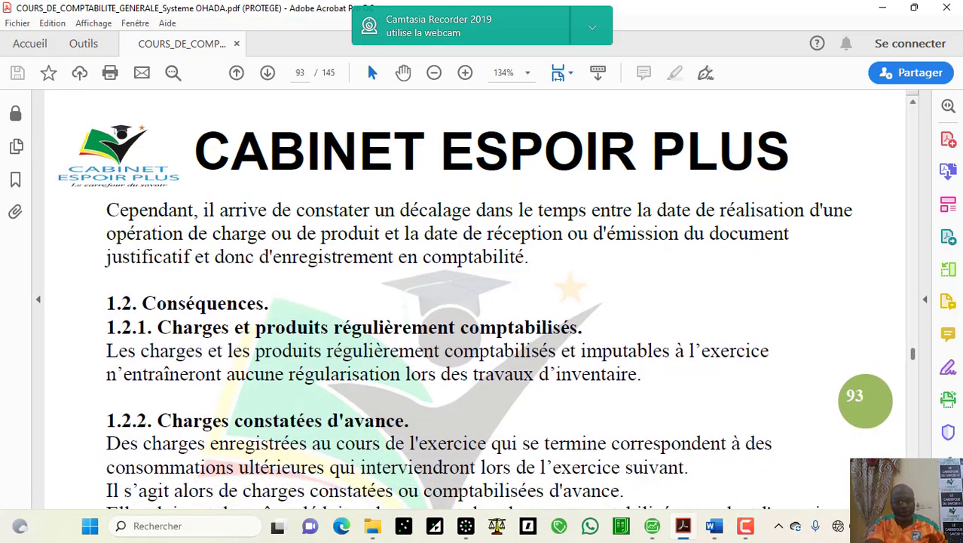
scroll(475, 299, "down", 3)
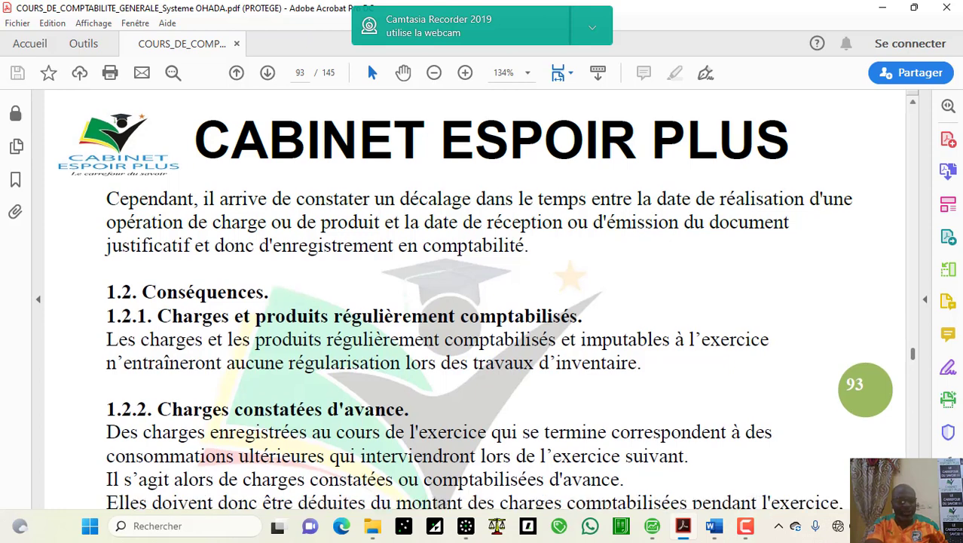
scroll(824, 446, "down", 2)
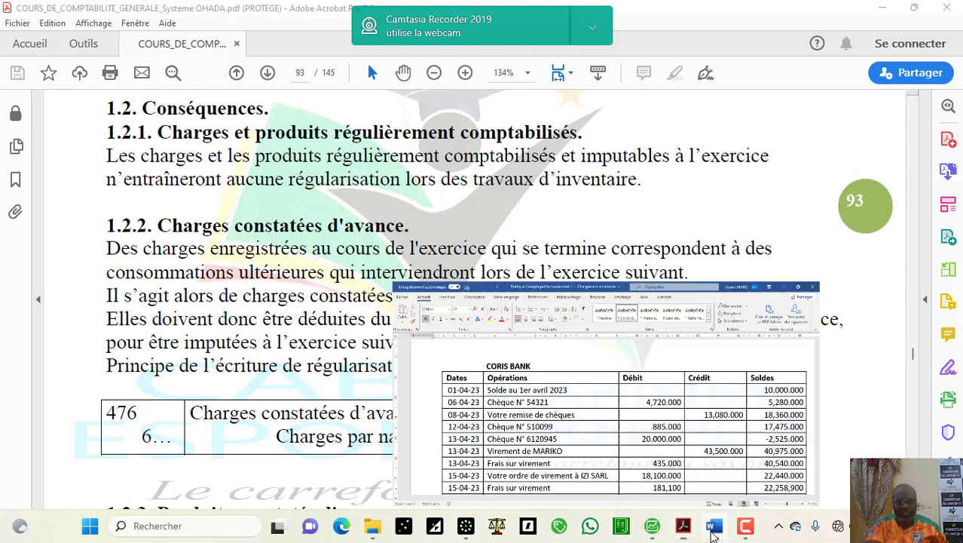
Step: Create a new blank Word document, Document1
left_click(713, 527)
left_click(23, 34)
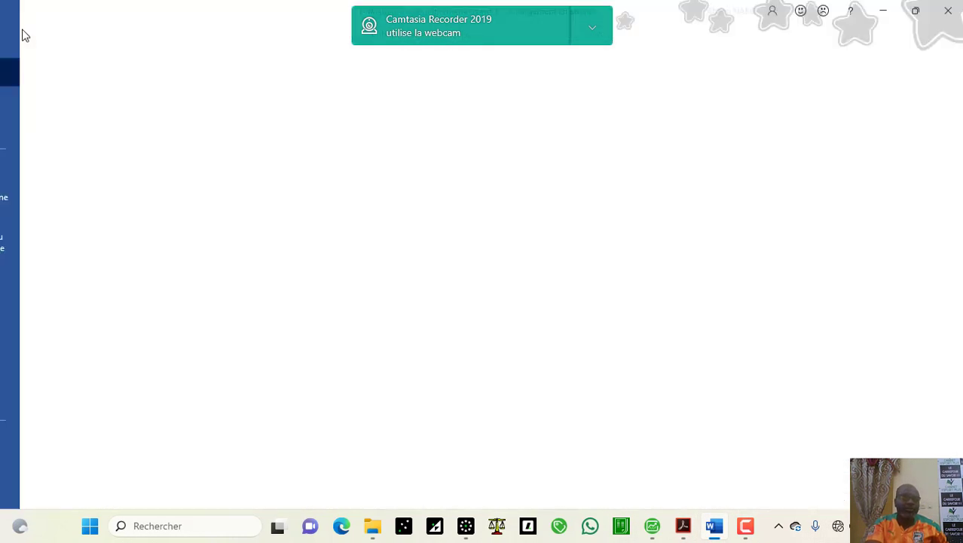
left_click(180, 148)
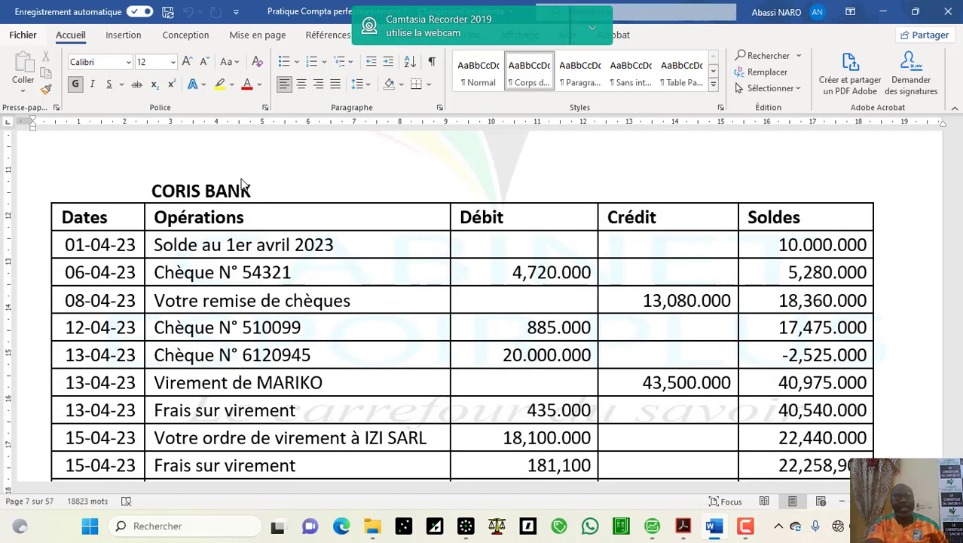
Step: Insert a table of 5 columns and 8 rows into the document
left_click(138, 36)
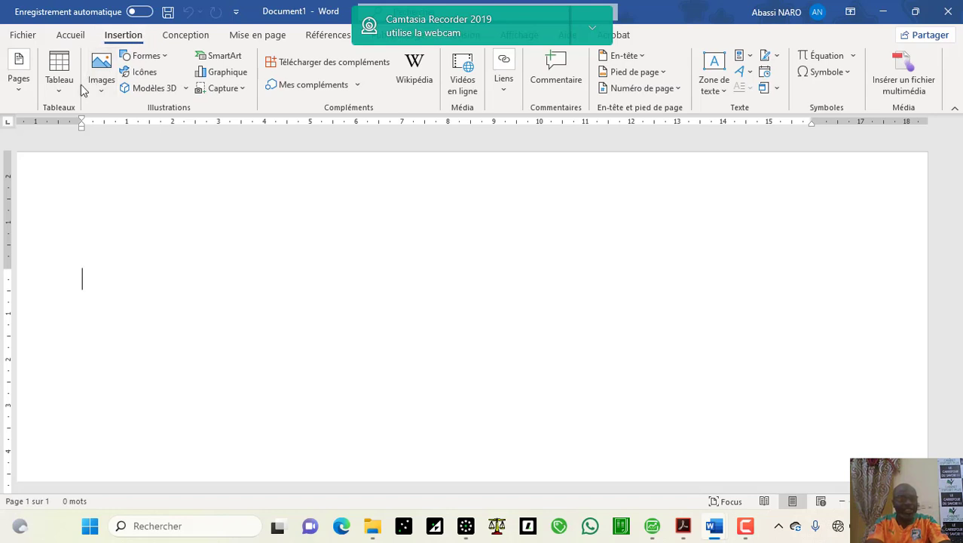
left_click(59, 89)
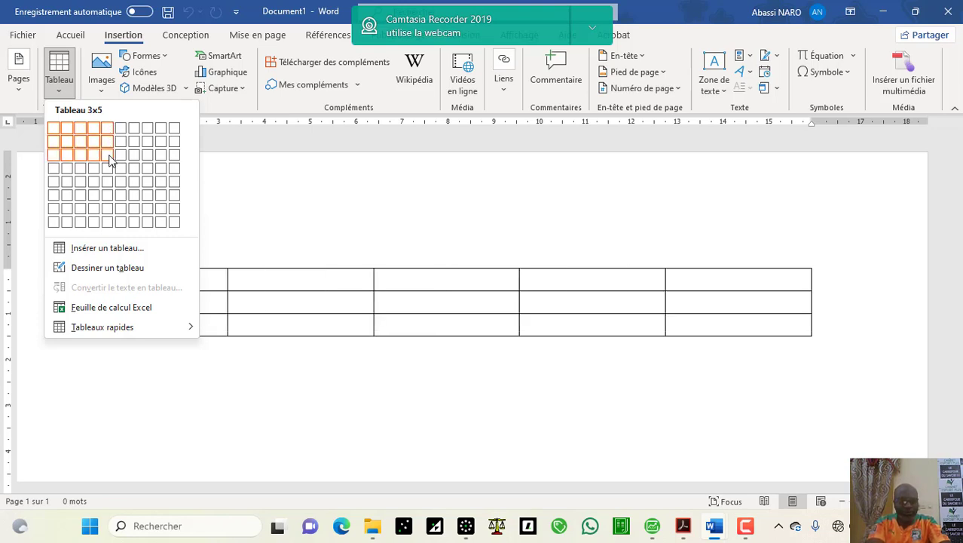
left_click(110, 227)
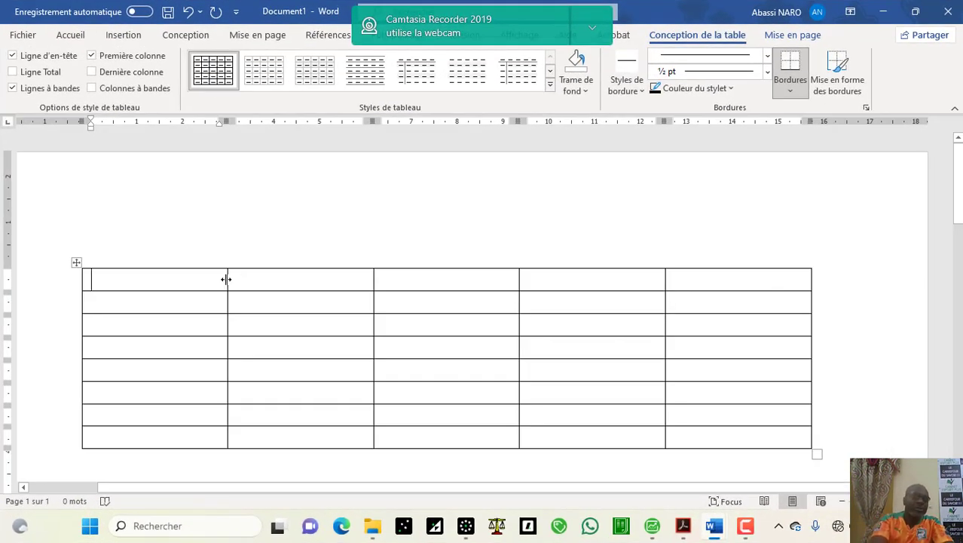
Step: Narrow the first two table columns and enter the headings N°D and N°C
left_click_drag(226, 279, 129, 280)
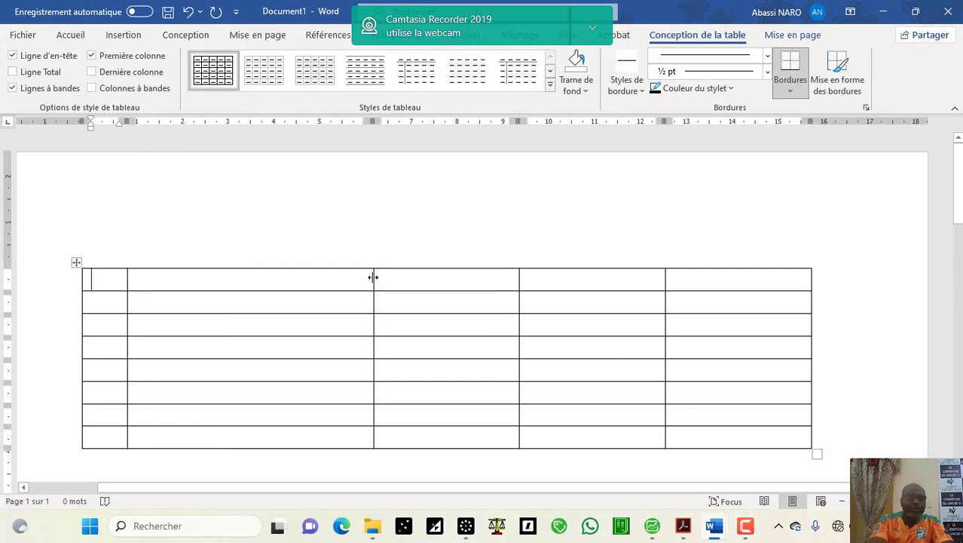
left_click_drag(372, 277, 178, 277)
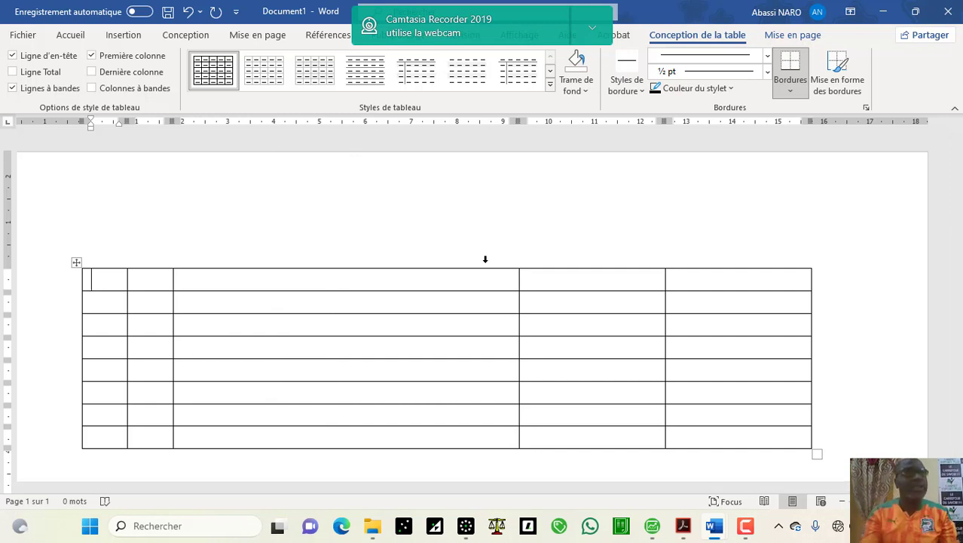
type("N")
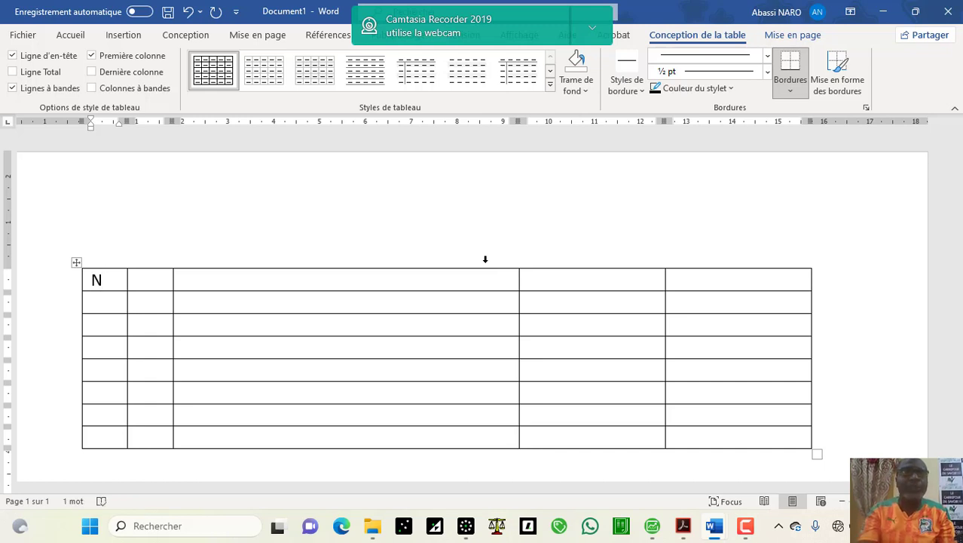
type("°")
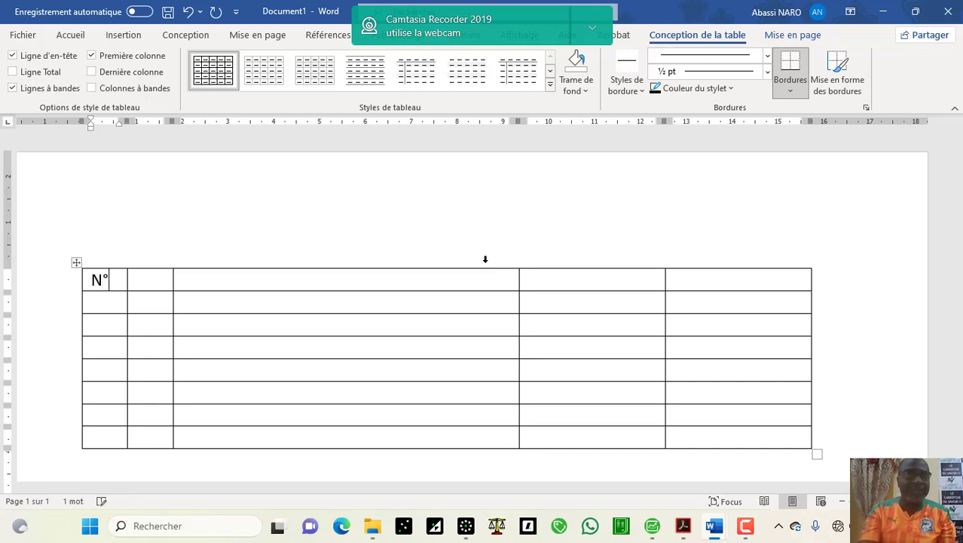
type("D")
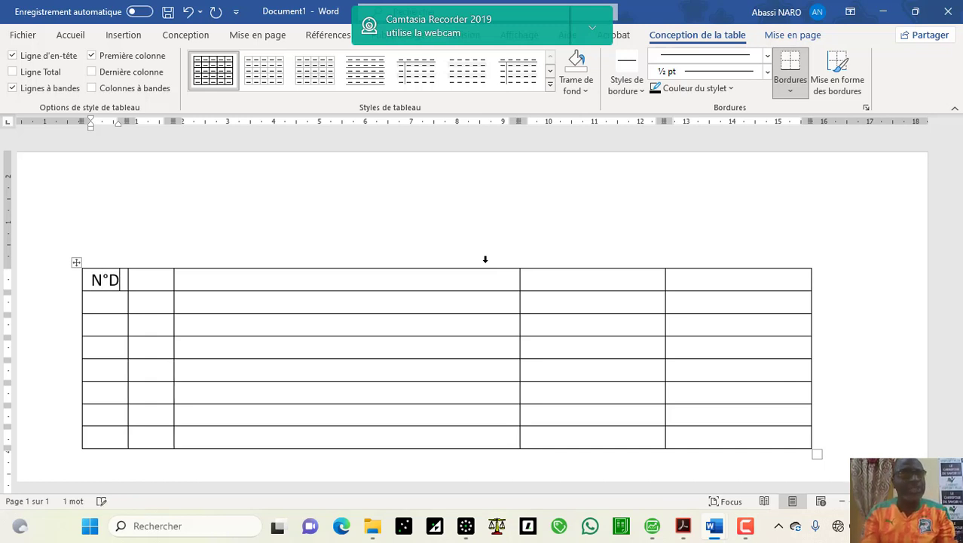
key("Tab")
type("N")
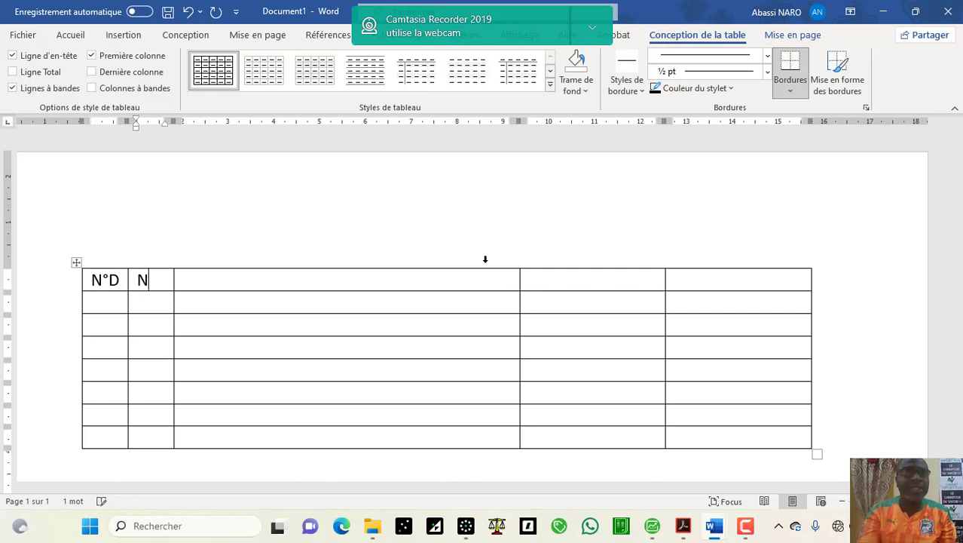
type("°C")
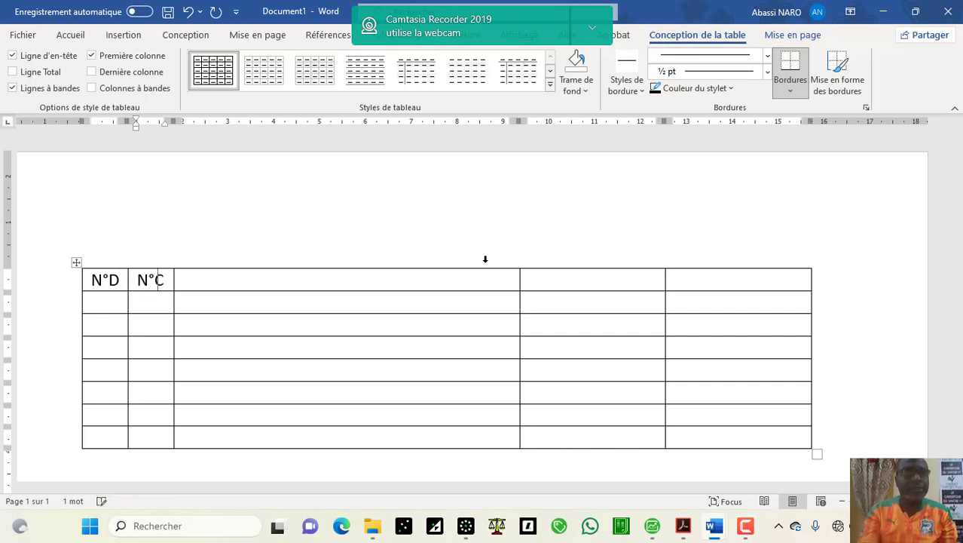
Step: Fill the remaining header cells with LIBELLES, D and C
mouse_move(520, 268)
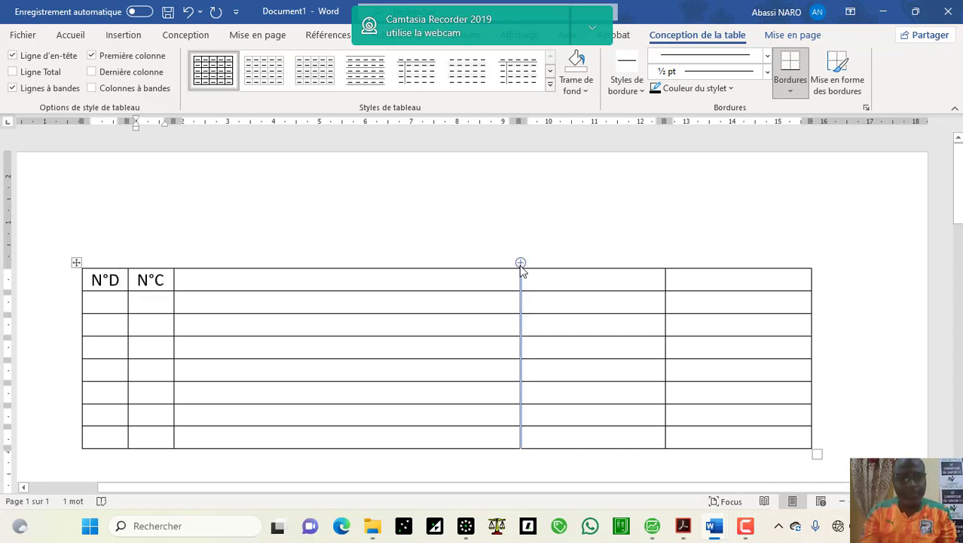
left_click(448, 282)
type("LIB")
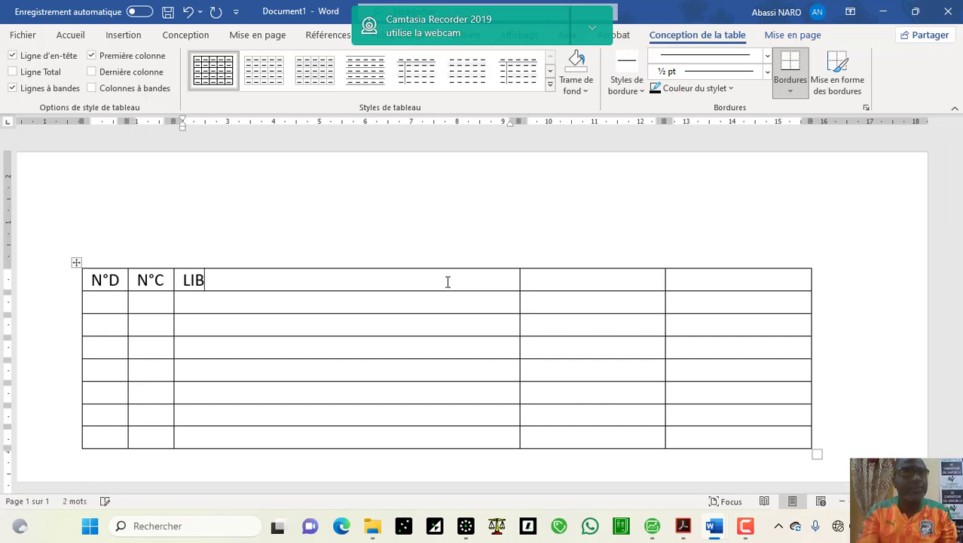
type("ELLES")
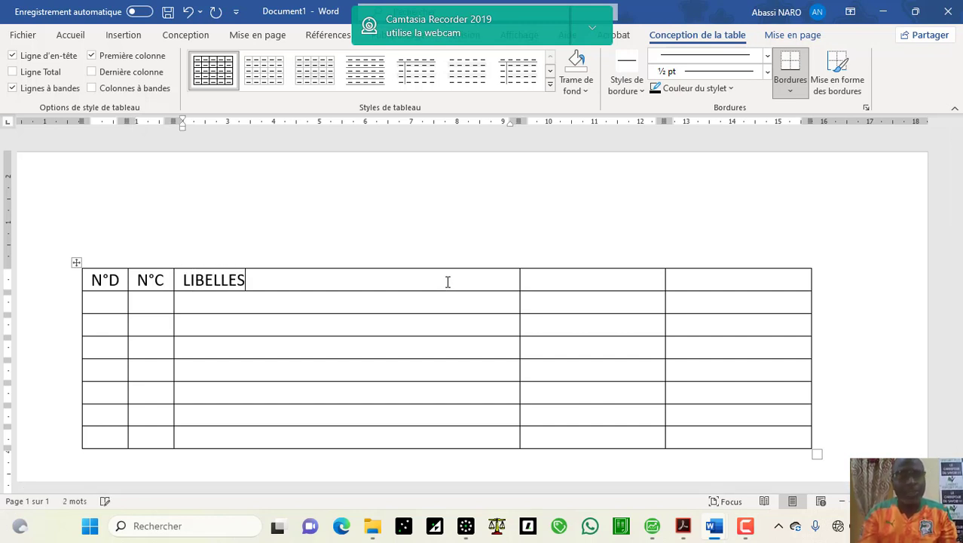
left_click(580, 282)
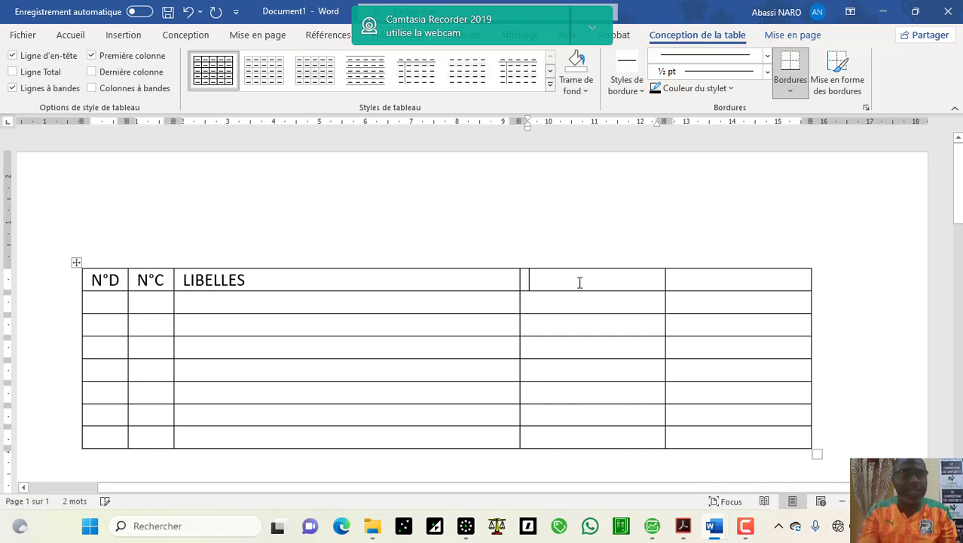
type("D")
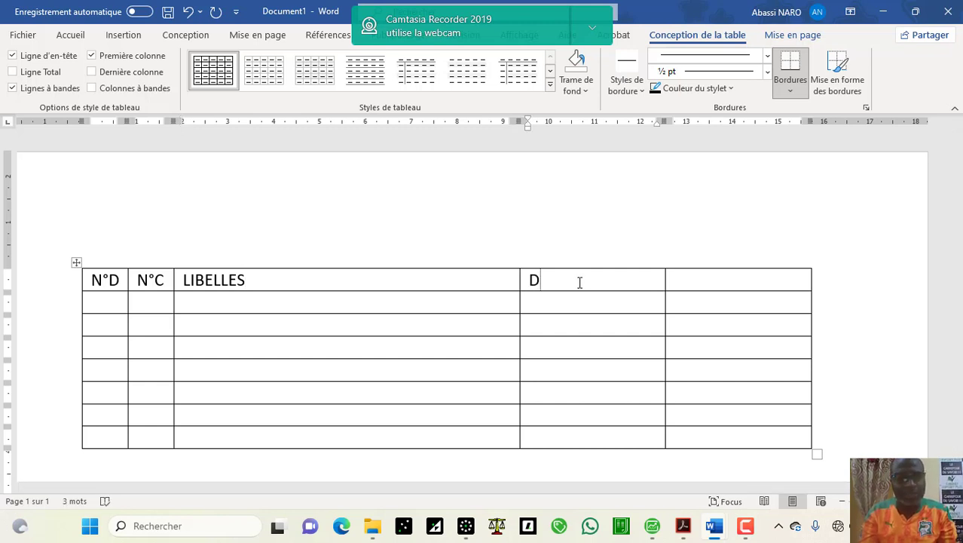
left_click(684, 277)
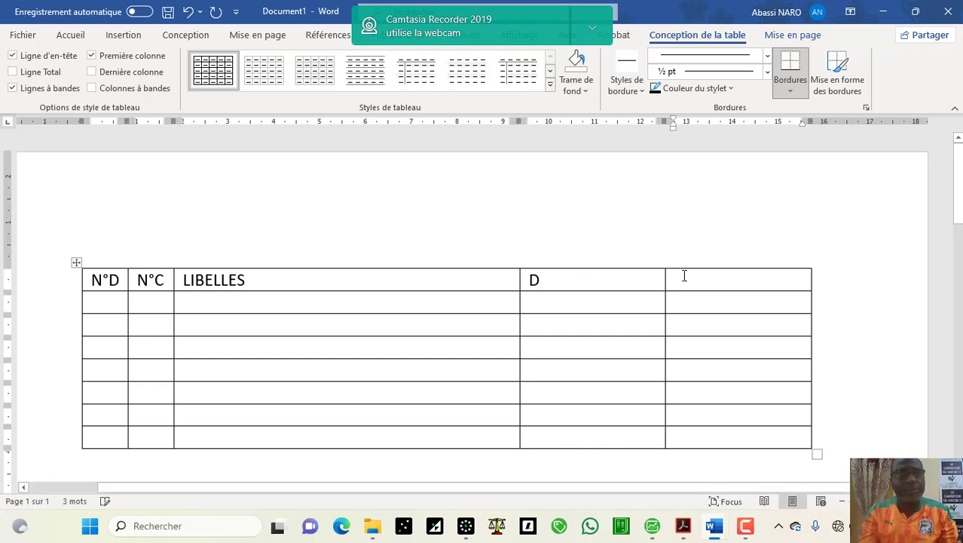
type("C")
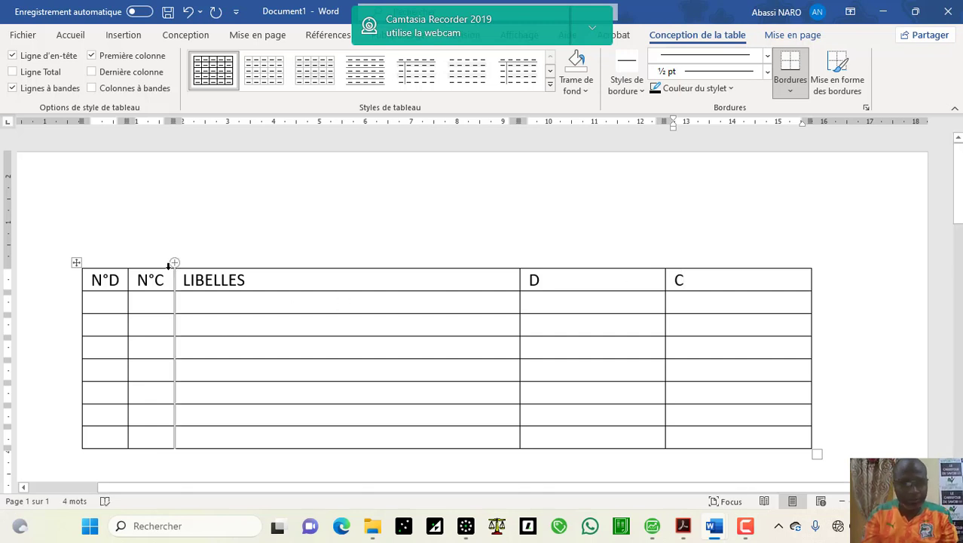
left_click(80, 284)
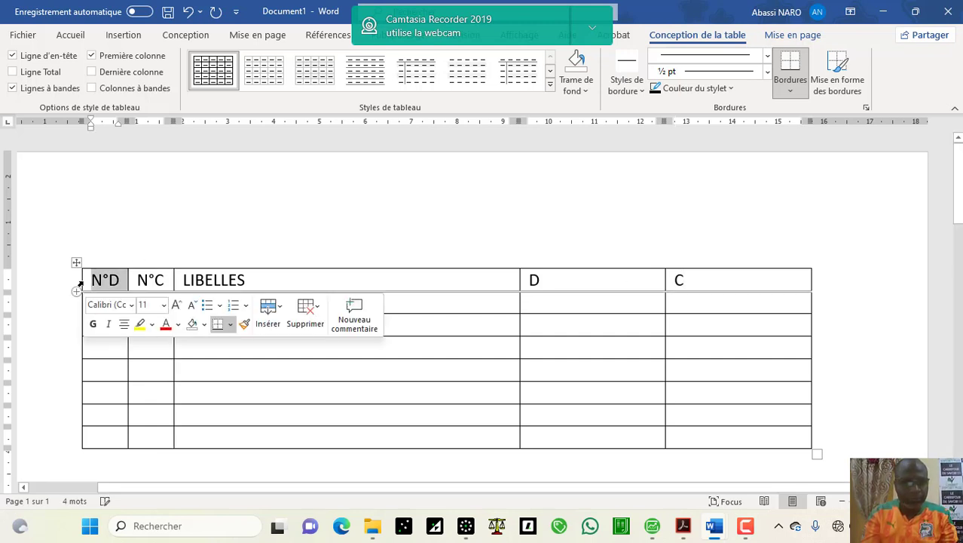
Step: Shade the table header row gold and centre the N°D, N°C, LIBELLES, D and C headings
left_click(72, 282)
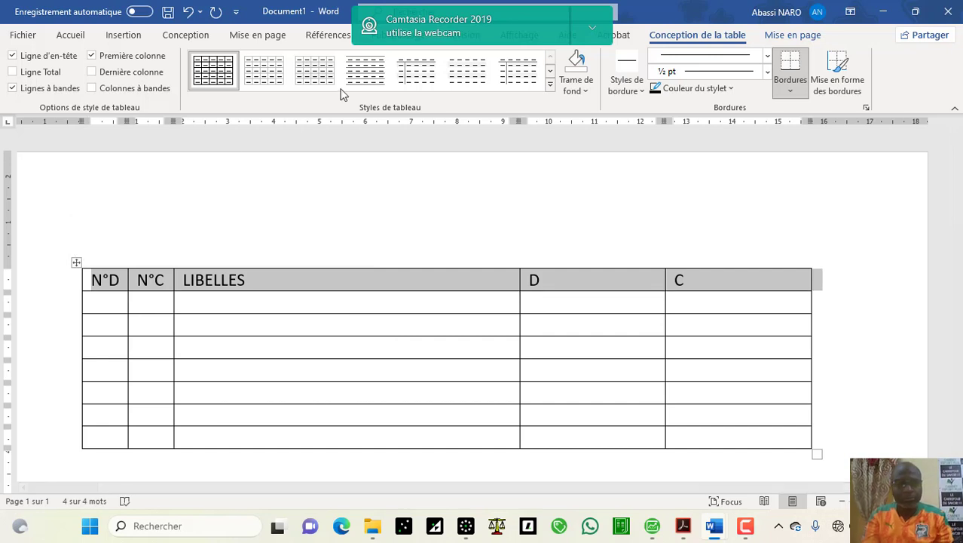
left_click(76, 34)
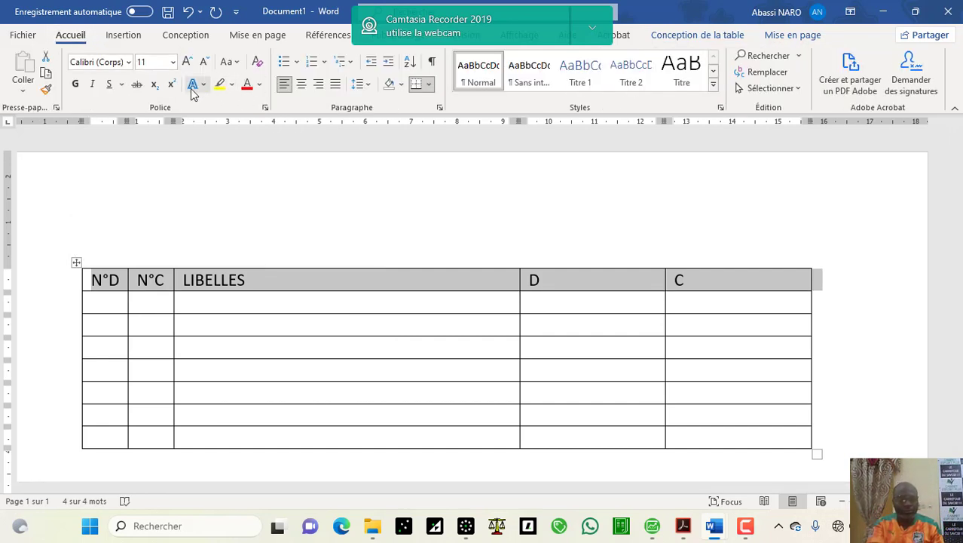
left_click(401, 84)
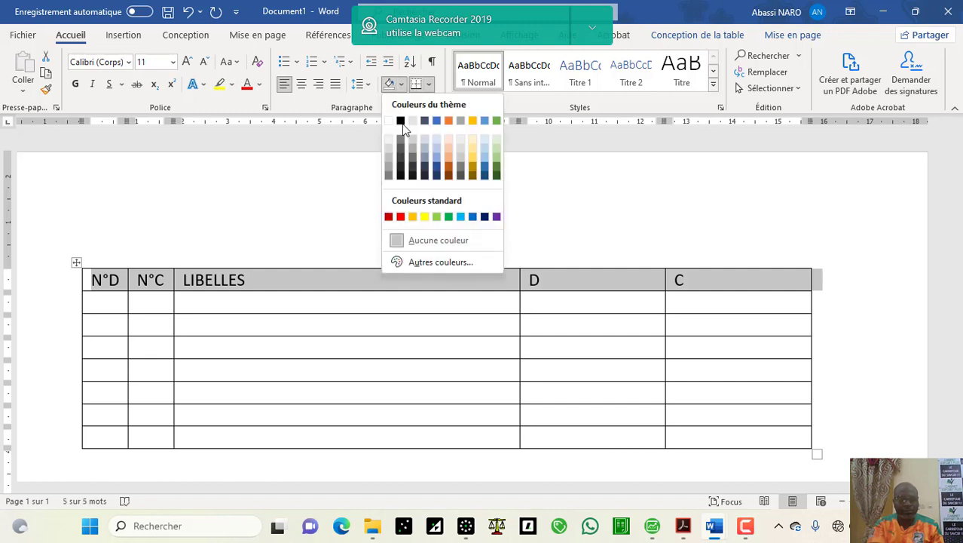
left_click(473, 120)
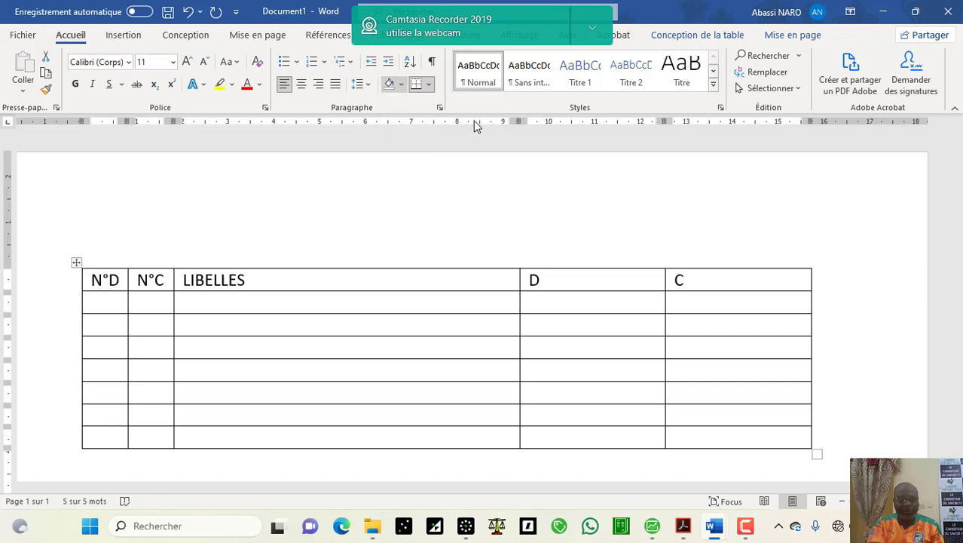
left_click(300, 85)
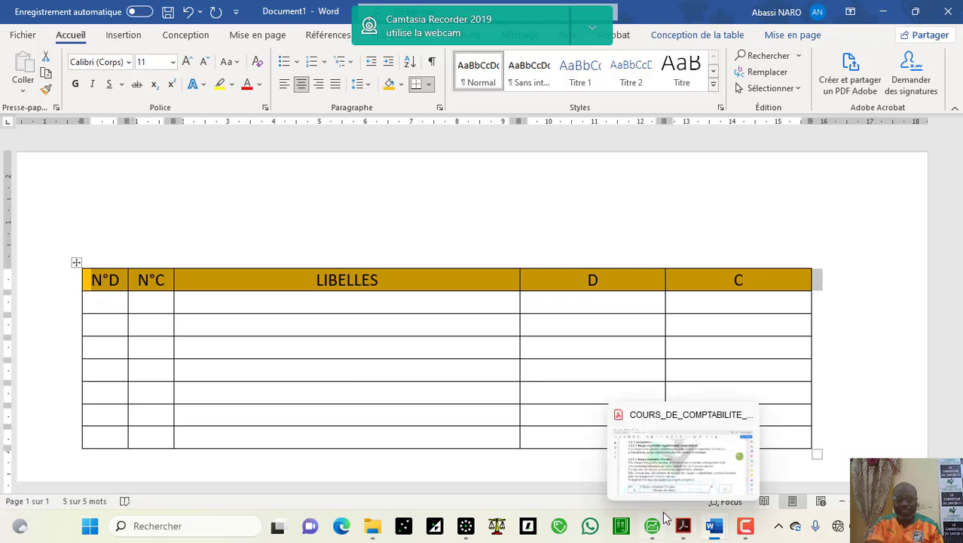
Step: Bring up the course PDF at section 1.2.2, 476 Charges constatées d'avance, on page 93
left_click(683, 526)
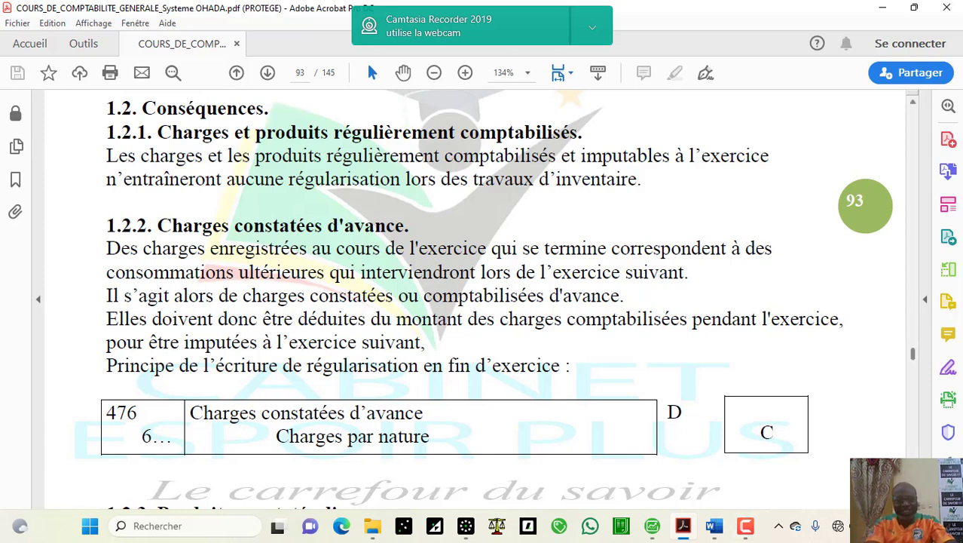
scroll(482, 301, "down", 3)
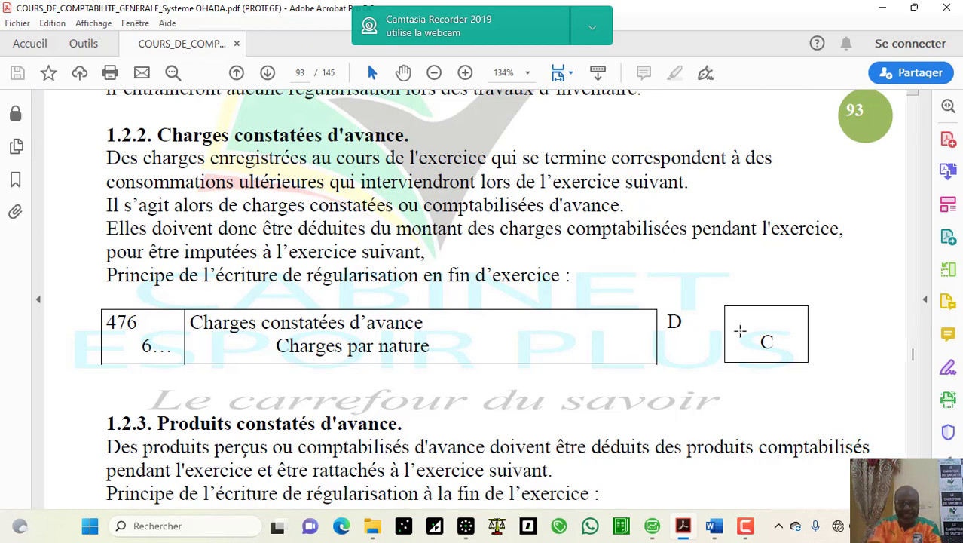
Step: Skim sections 1.2.3–1.2.4 of the course PDF, then return to Word's Document1
scroll(490, 302, "down", 5)
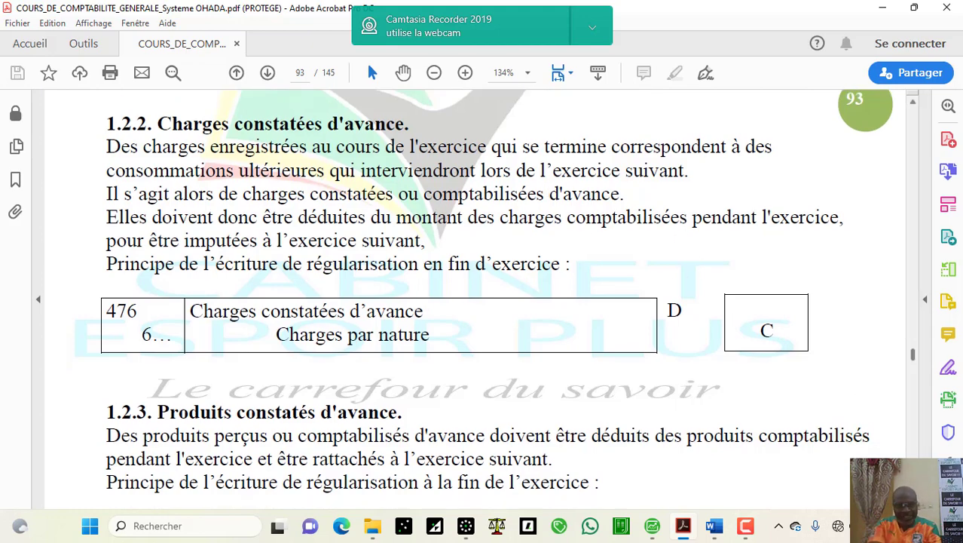
scroll(490, 302, "down", 4)
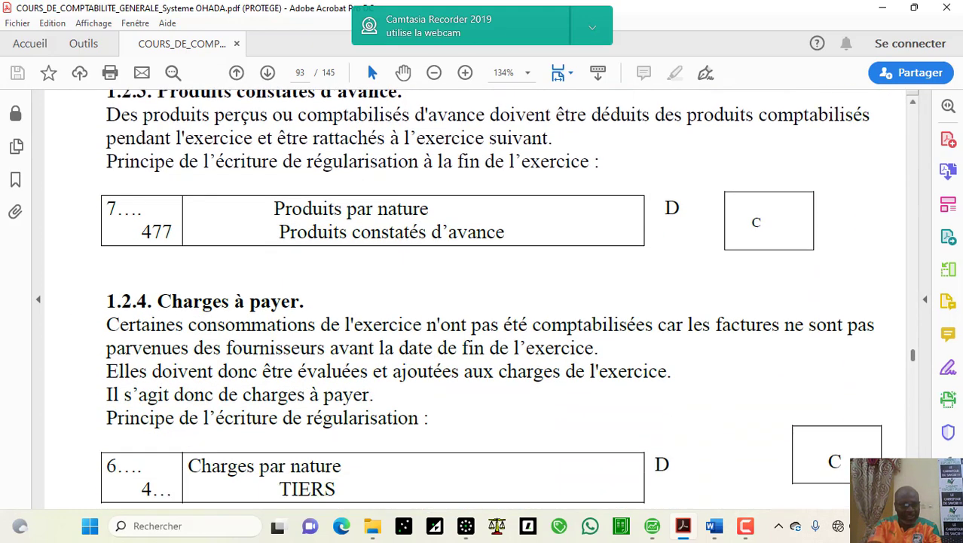
left_click(914, 107)
scroll(916, 112, "up", 4)
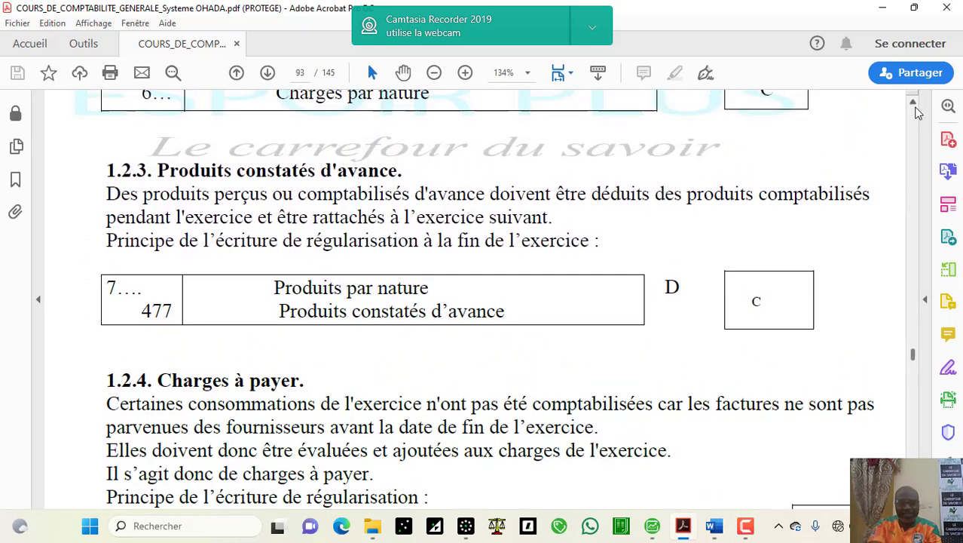
scroll(918, 112, "up", 1)
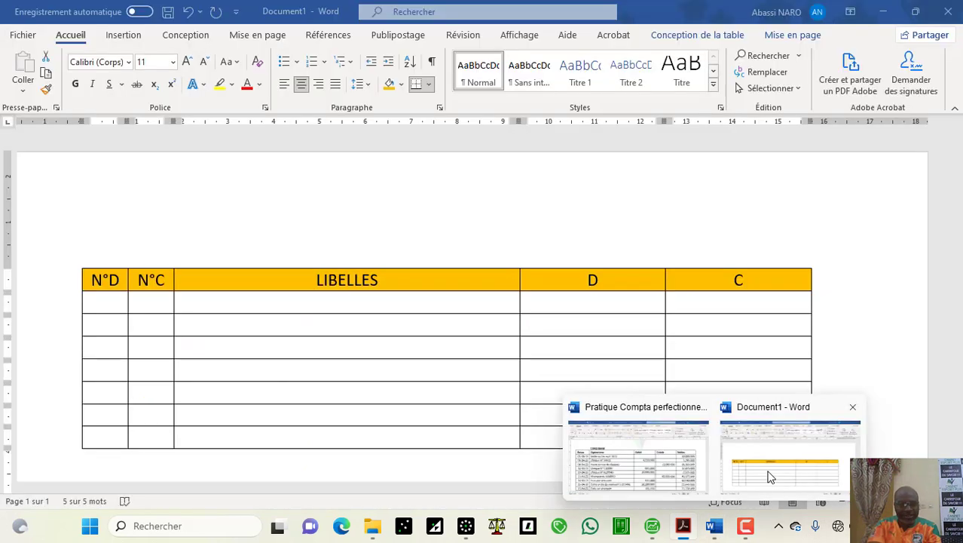
left_click(767, 472)
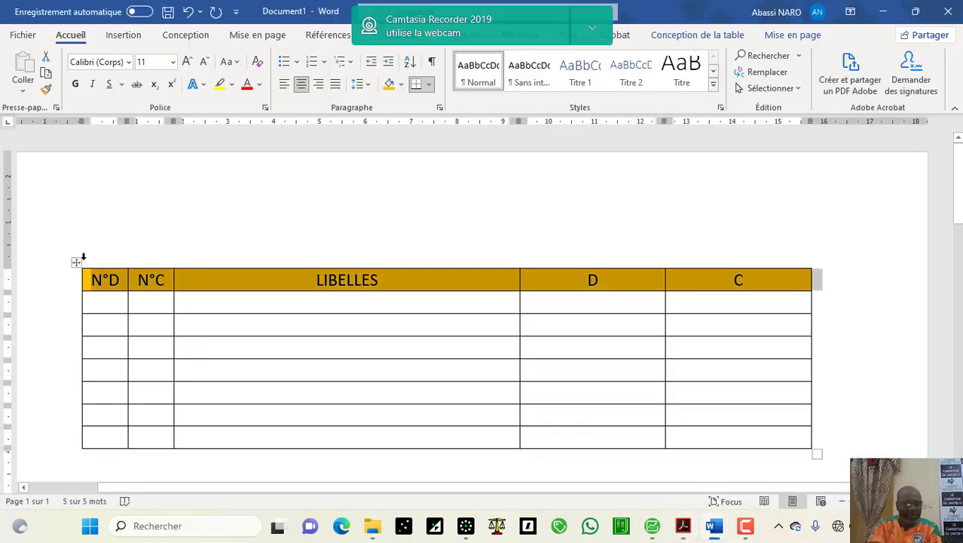
Step: Move the table down and type 'Pour la voiture du patron, une prime d'assurance de 840000 gnf, couvrant la période du 1er mai' above it
left_click_drag(76, 263, 71, 312)
left_click(115, 259)
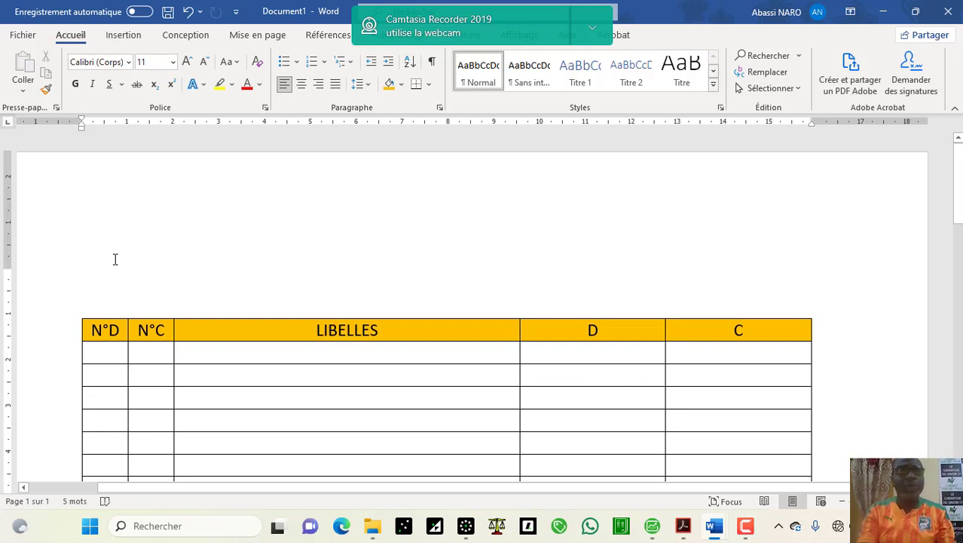
type("PO")
key("BackSpace")
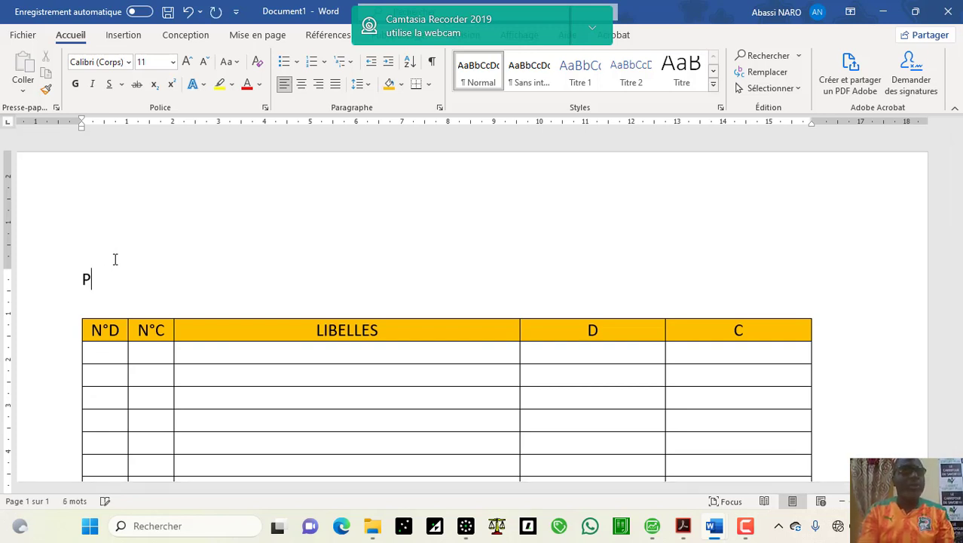
type("our la ")
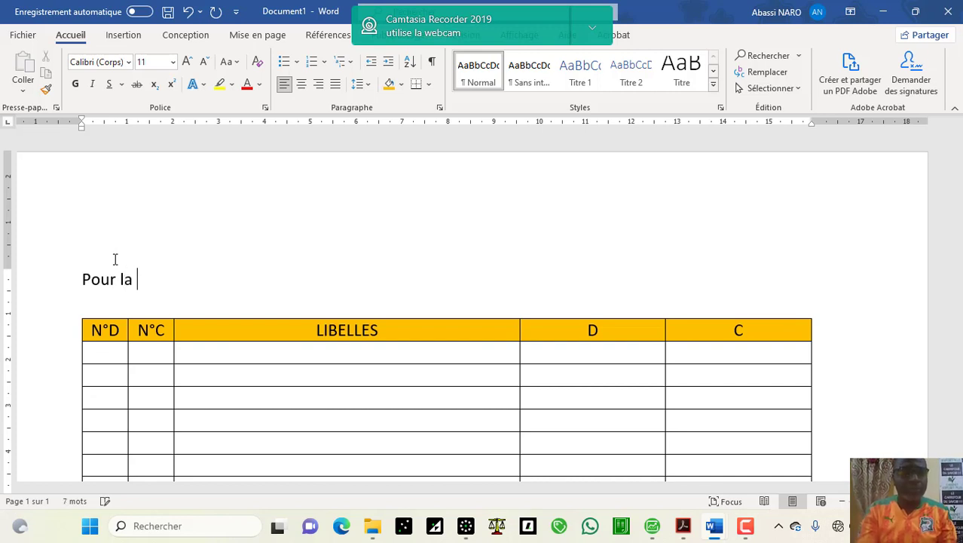
type("voit")
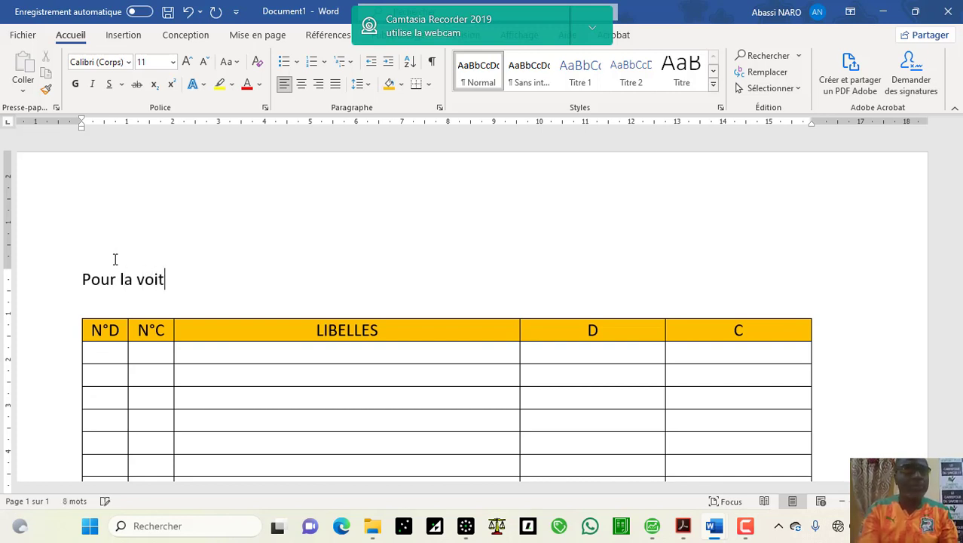
type("ure ")
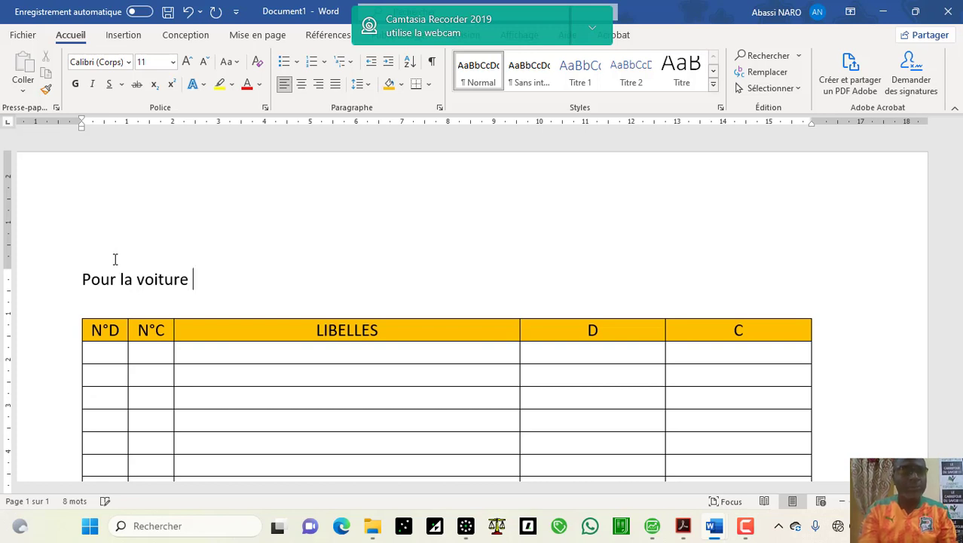
type("du ")
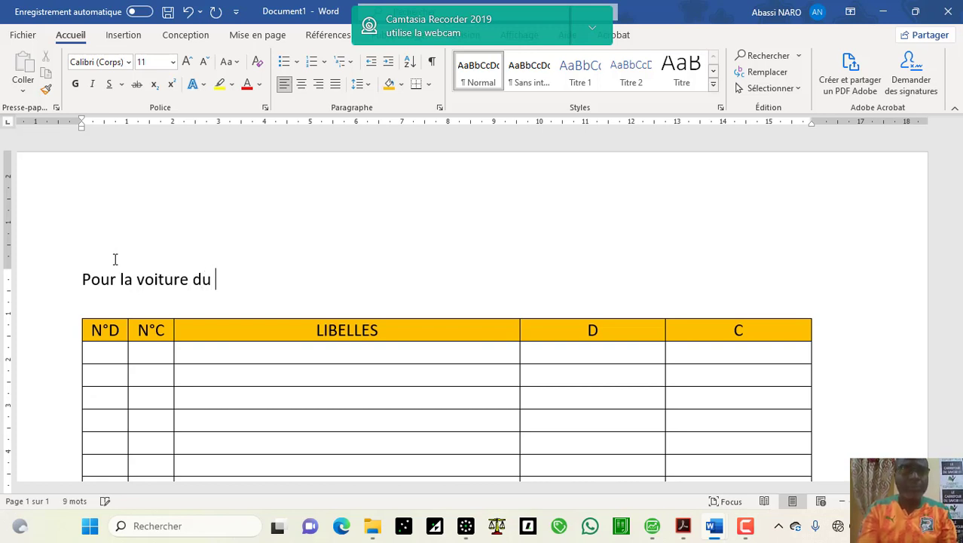
type("patr")
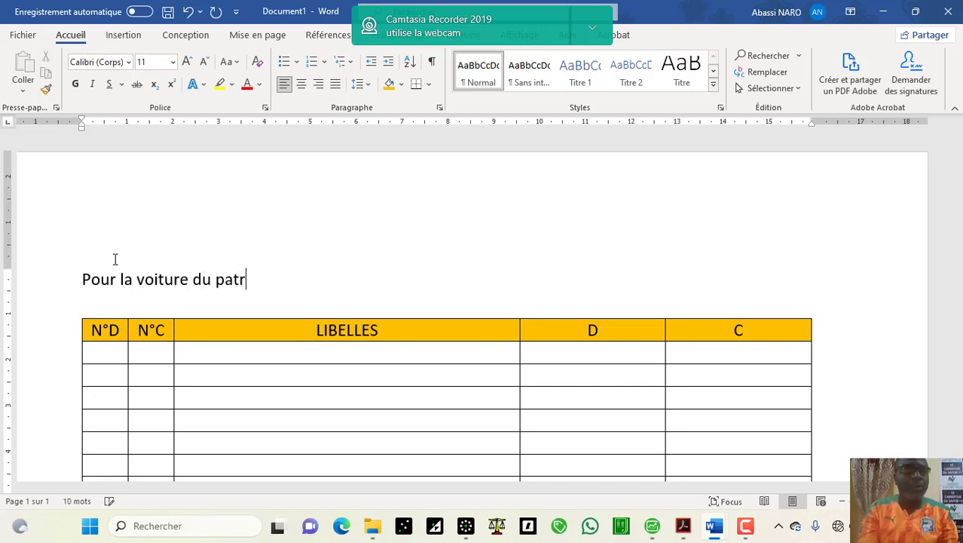
type("on ")
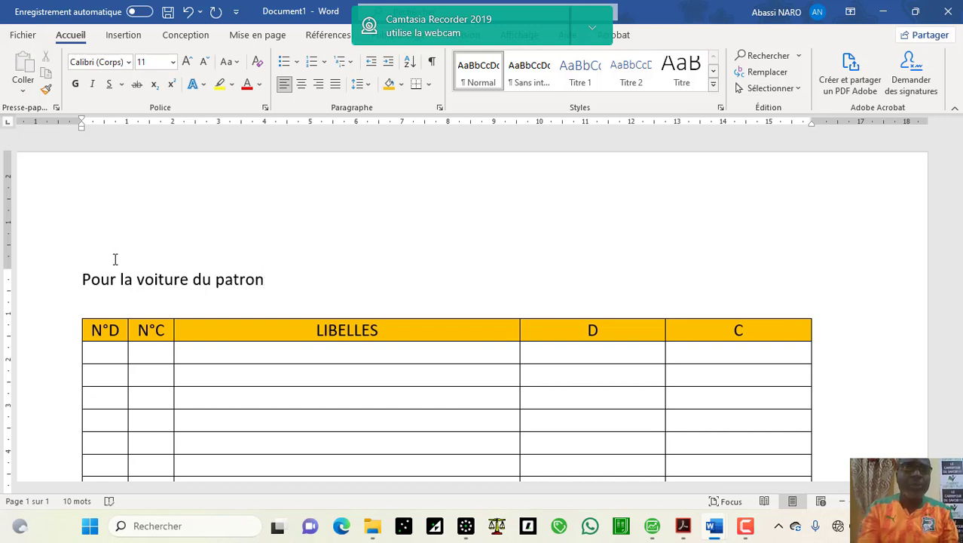
type(", ")
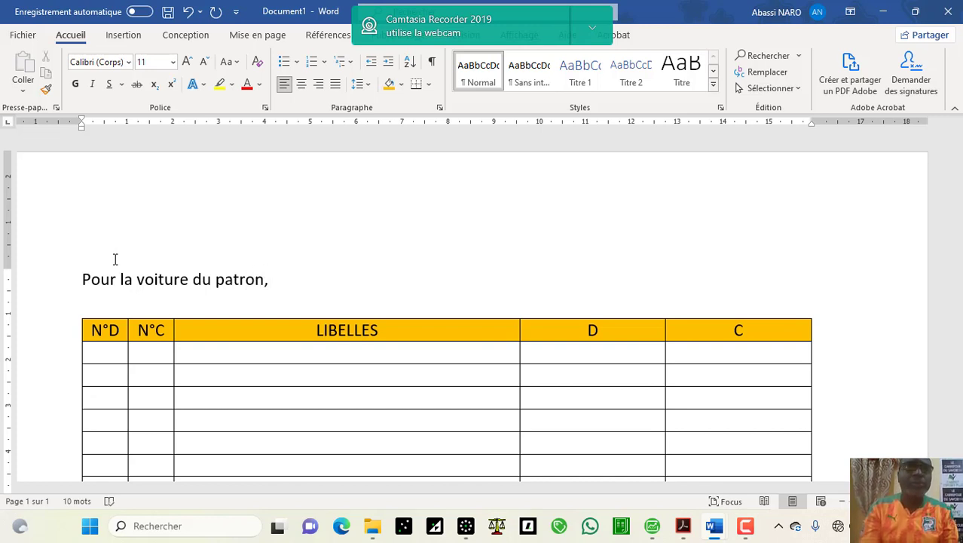
type("une")
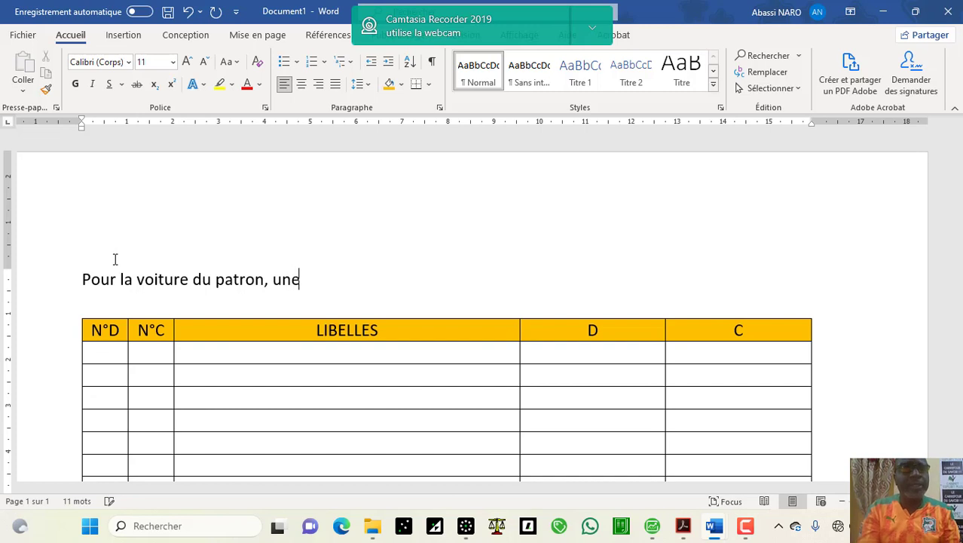
type(" pr")
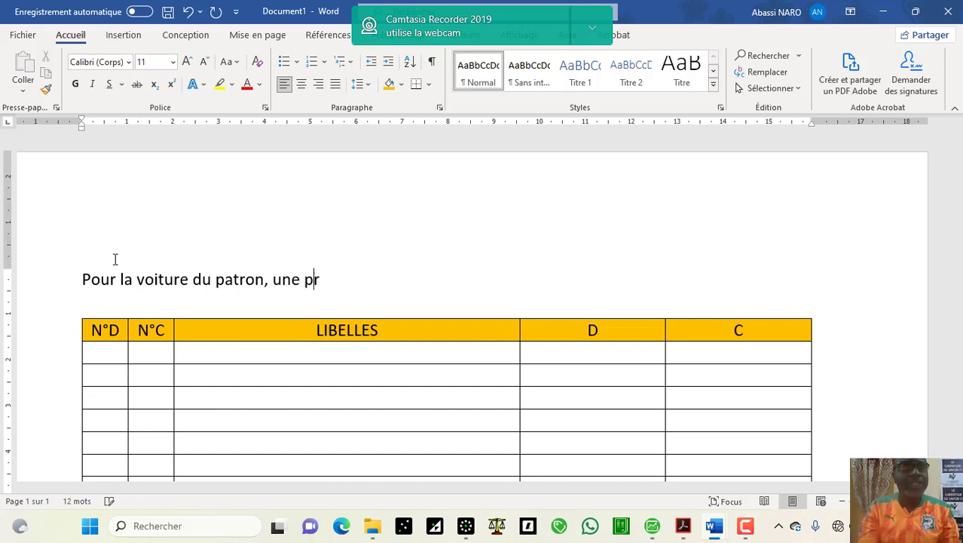
type("ime")
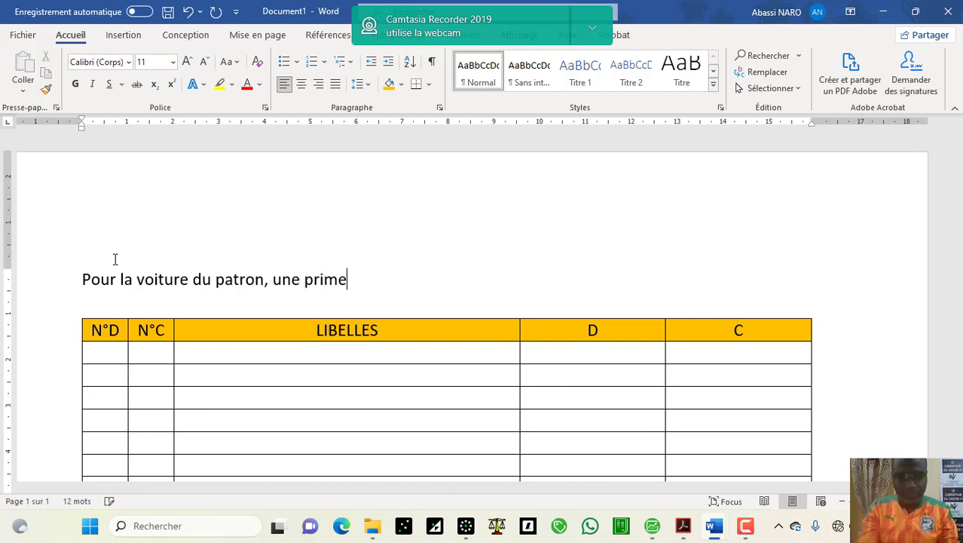
type(" d")
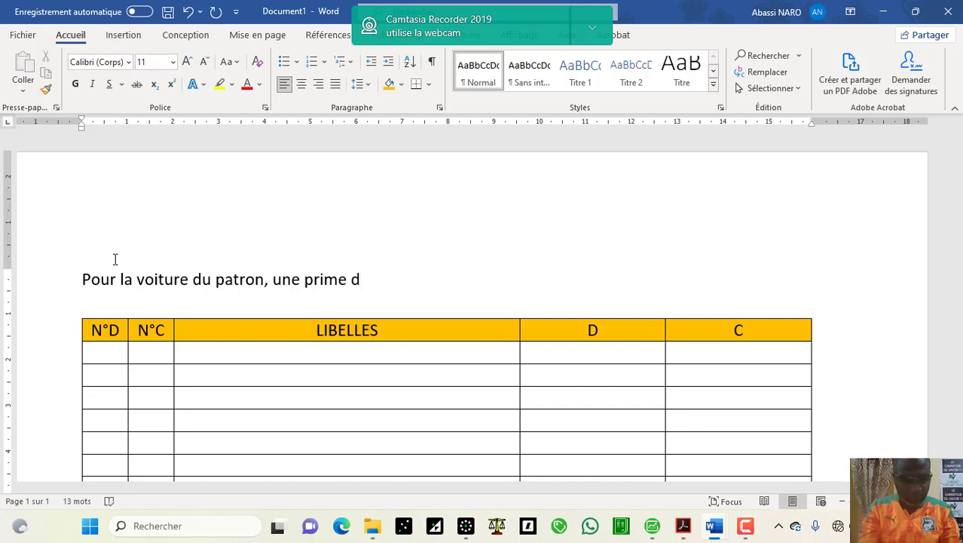
type("'ass")
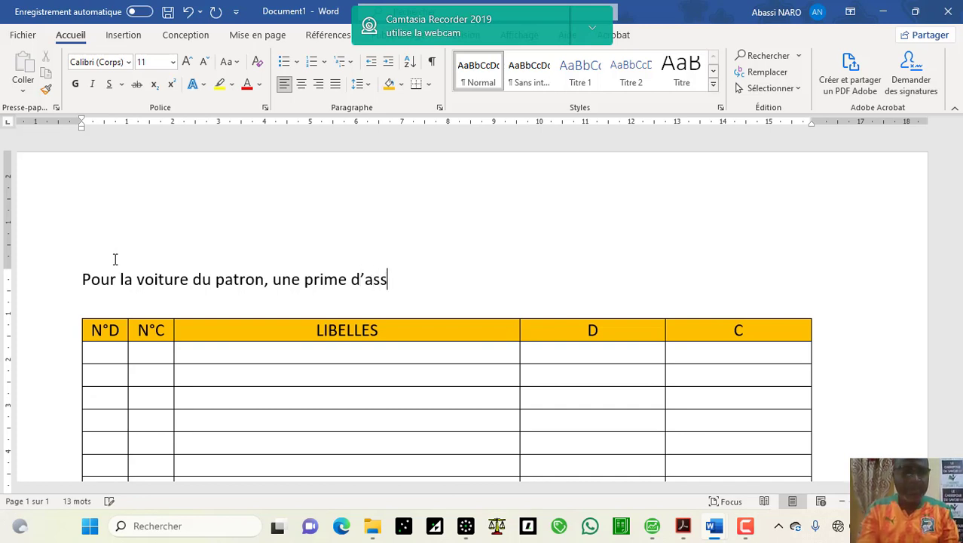
type("uran")
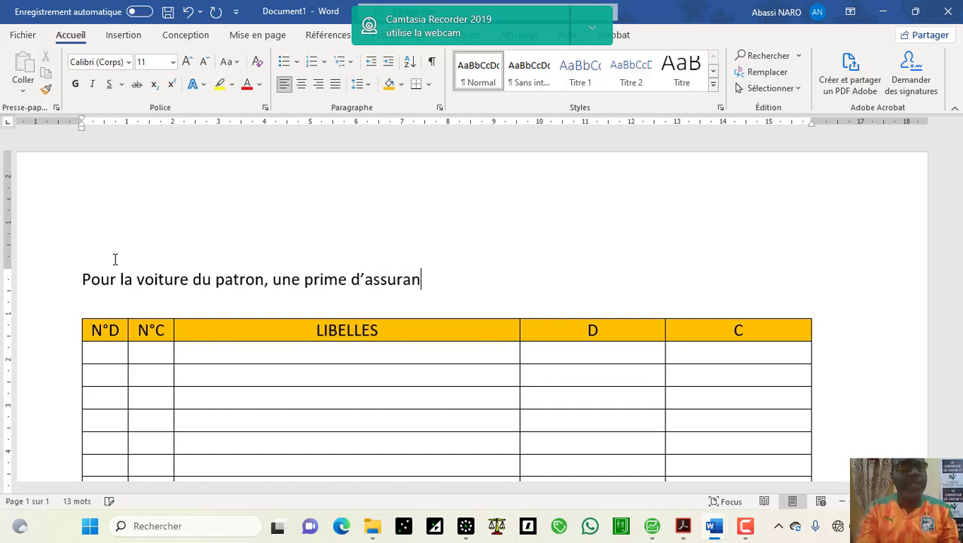
type("ce ")
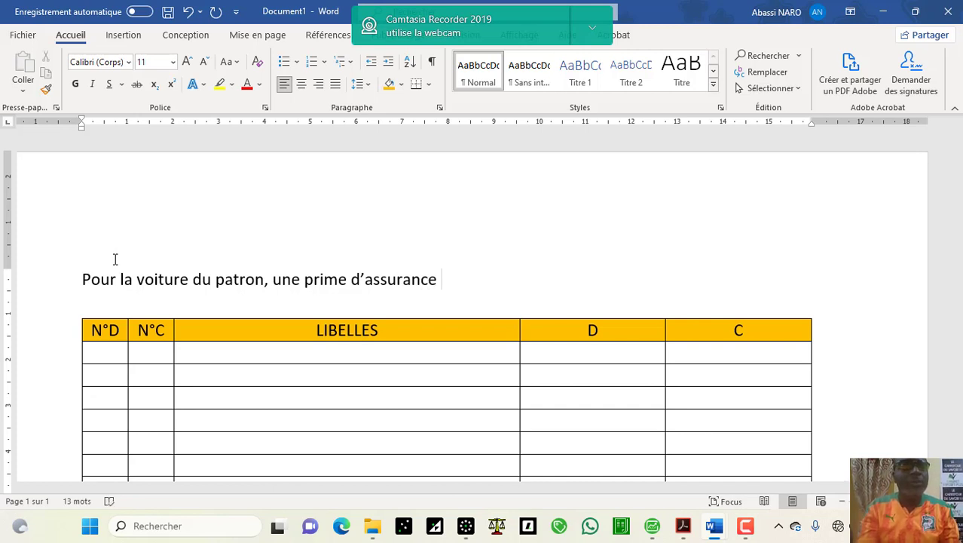
type("de")
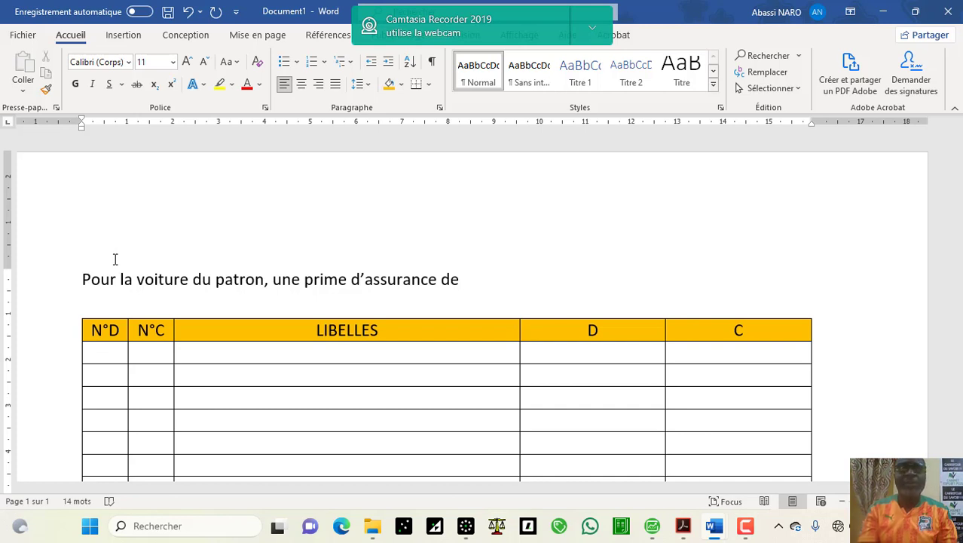
type("840")
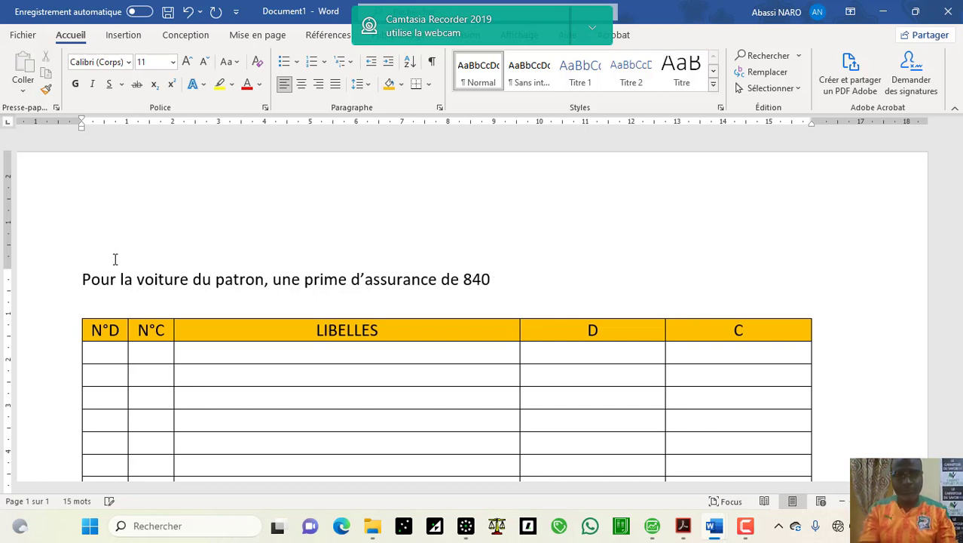
type("000")
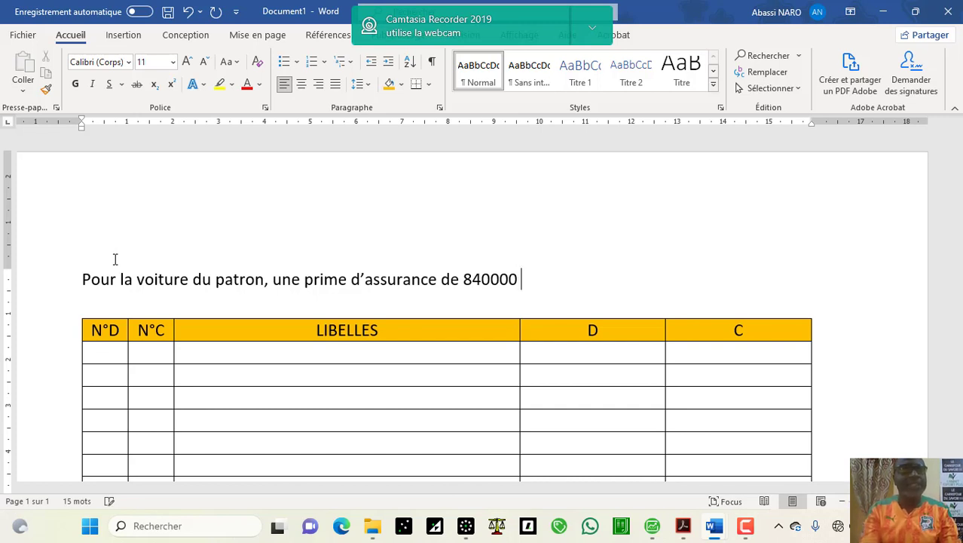
type(" gnf ")
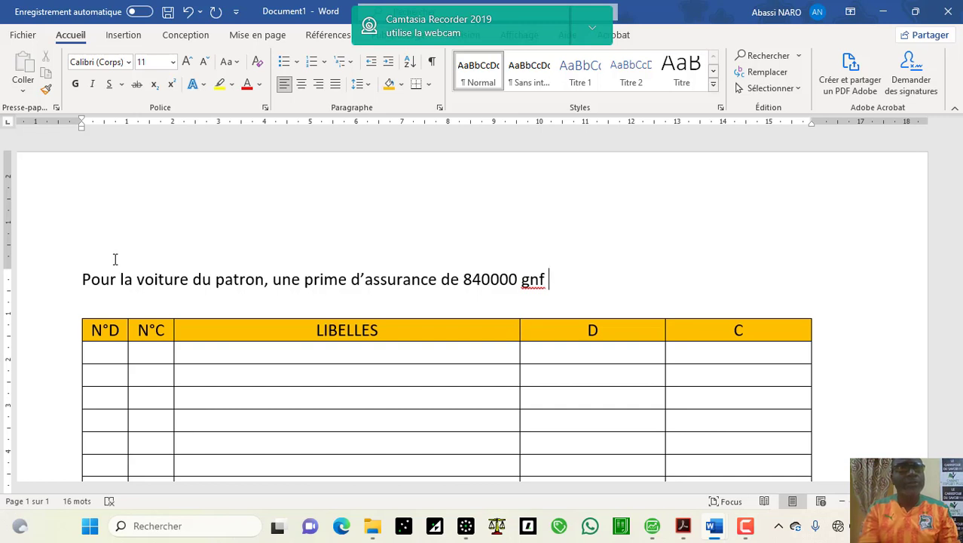
type(", c")
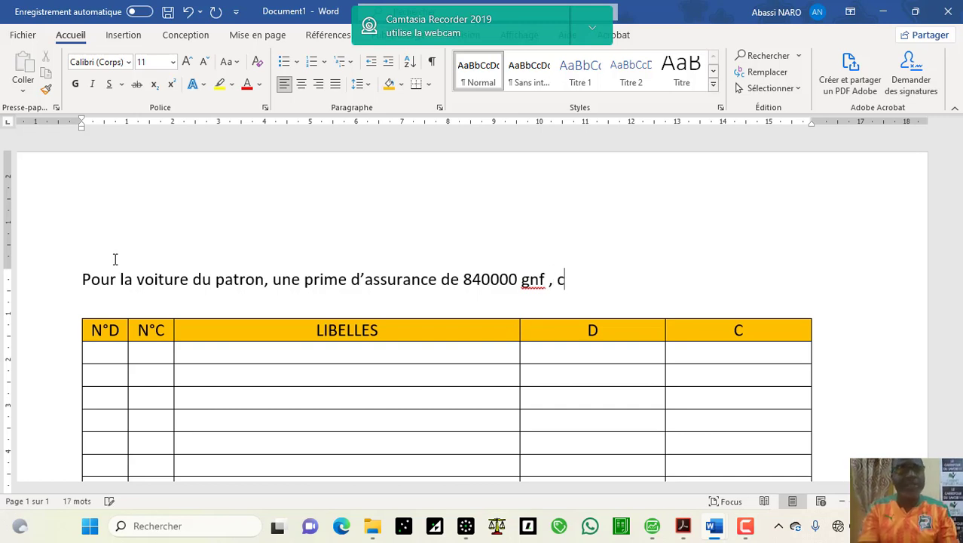
type("ouv")
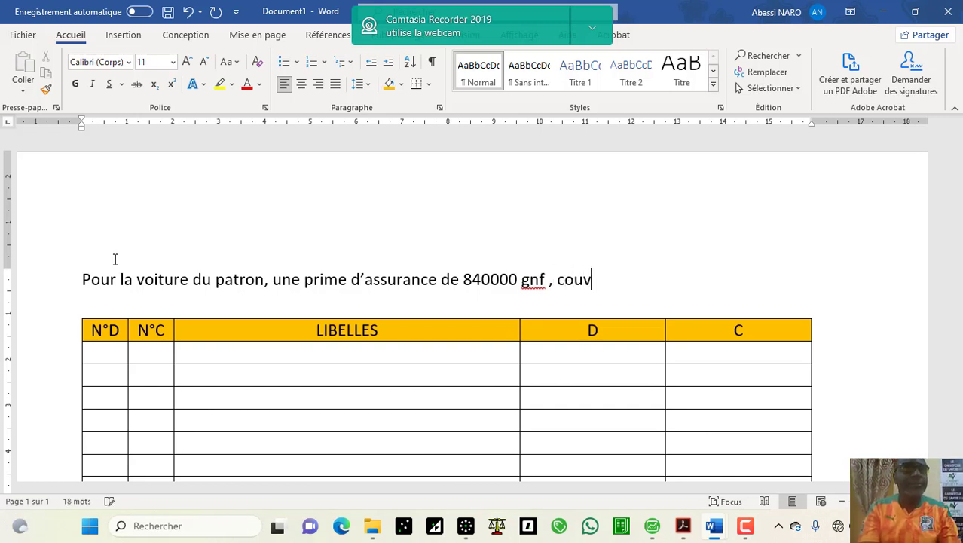
type("rant")
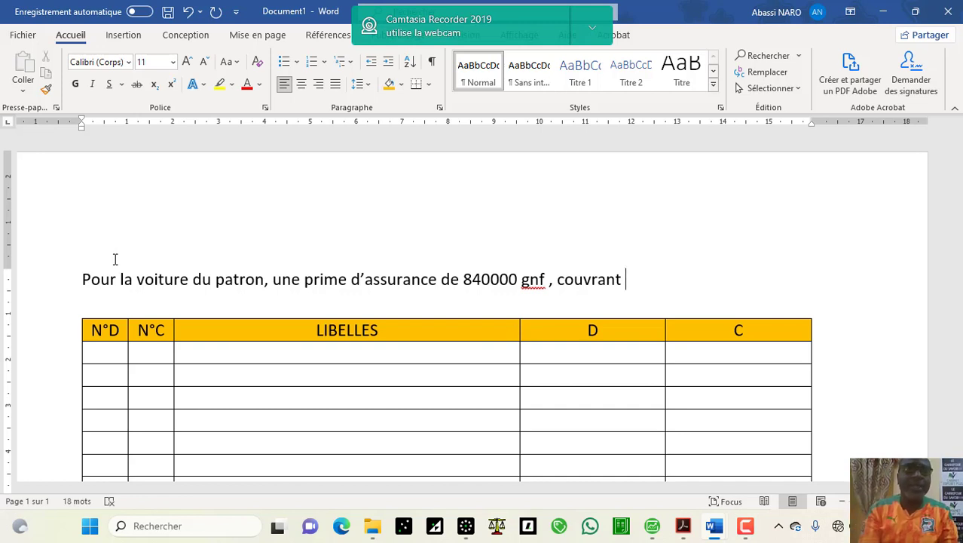
type("la")
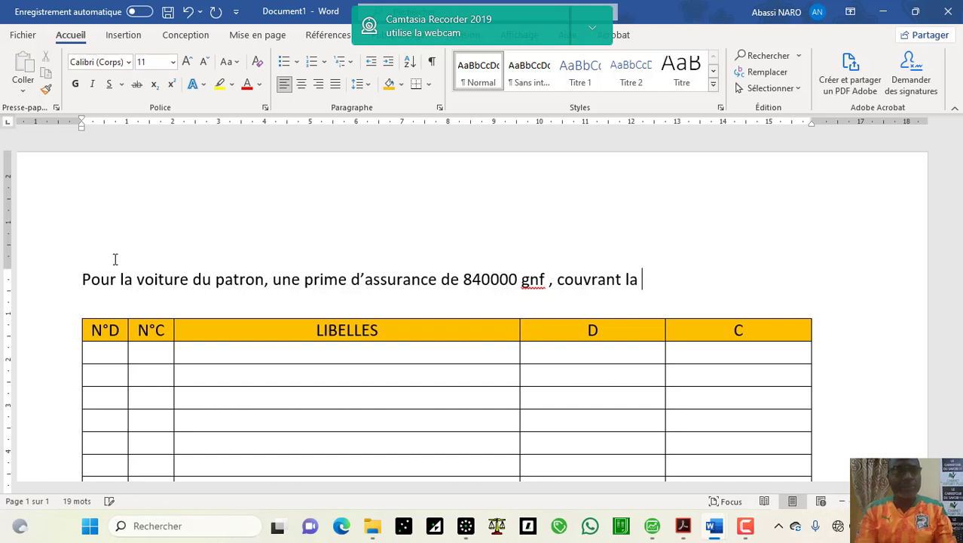
type("pér")
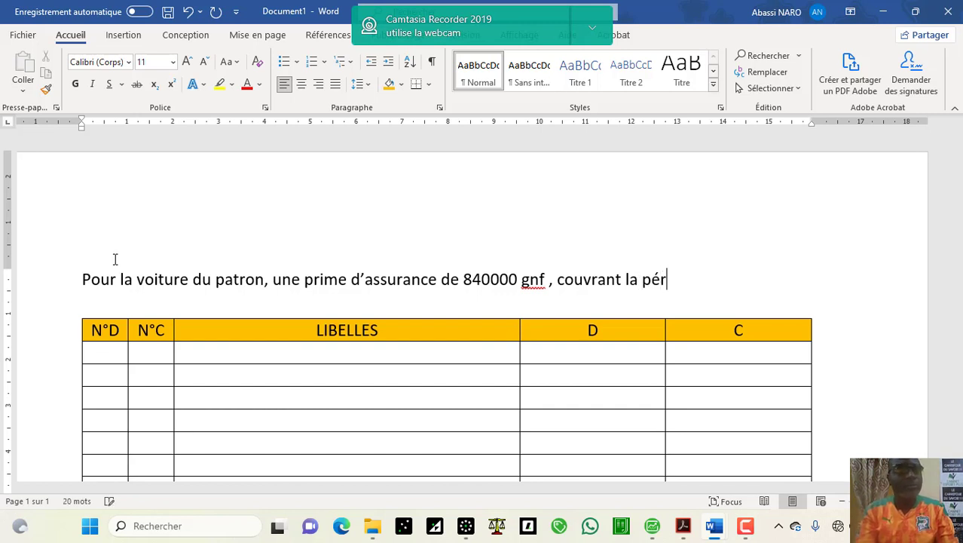
type("iode ")
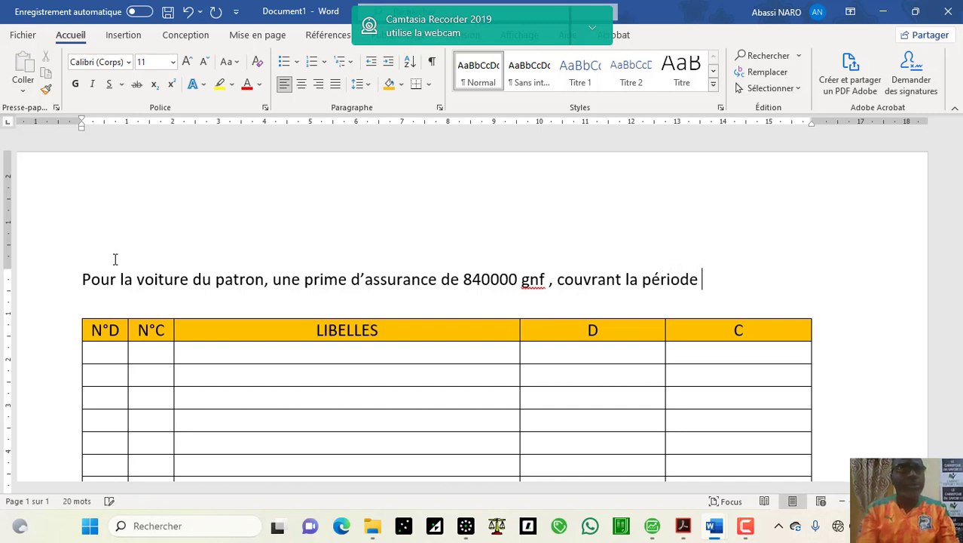
type("du")
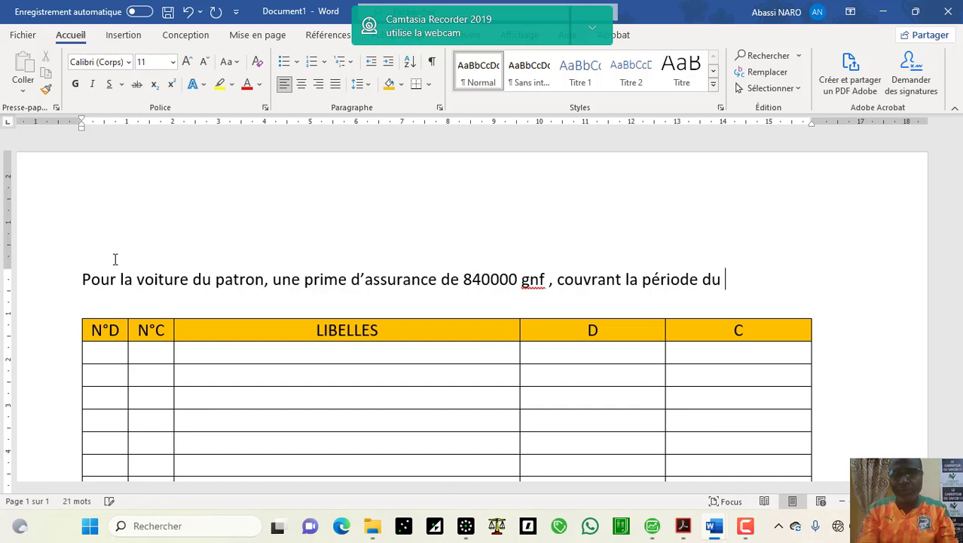
type(" 1")
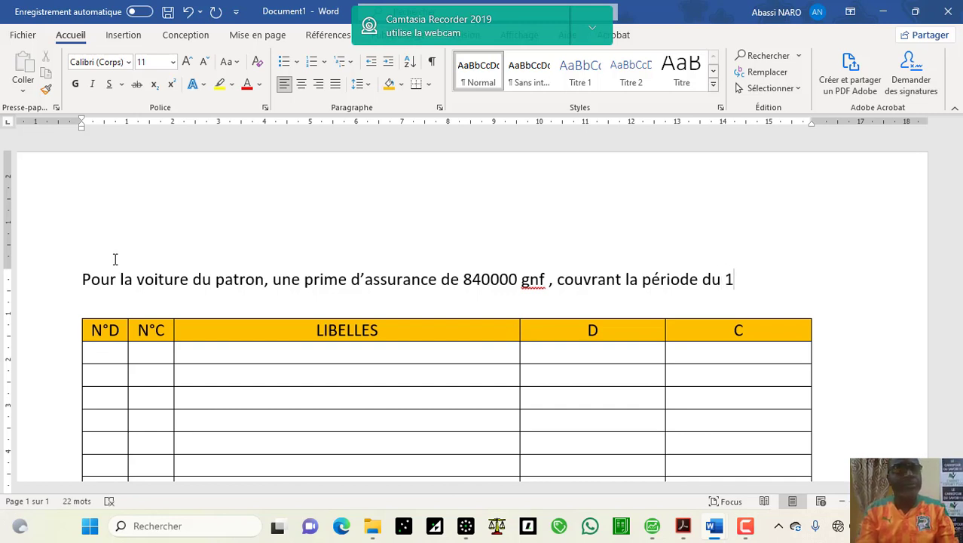
type("er")
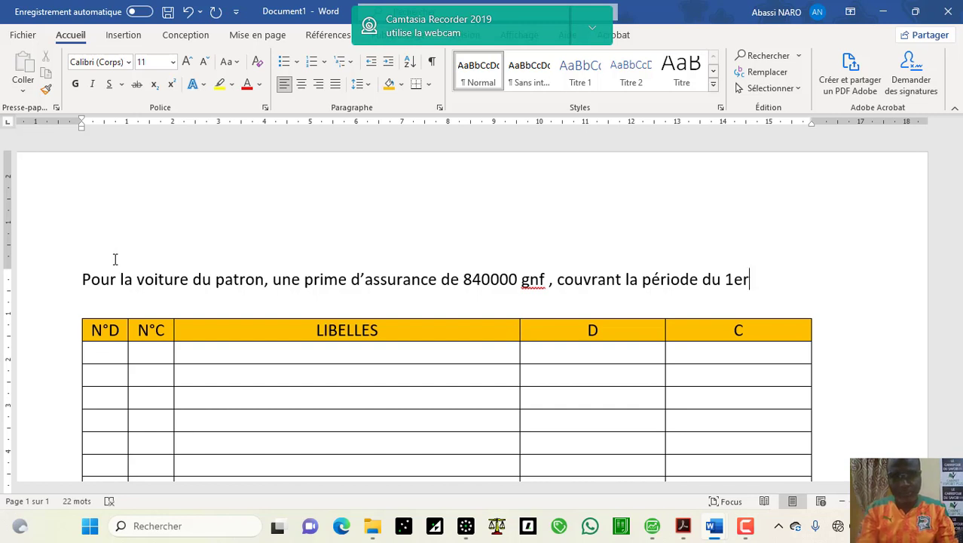
type(" ma")
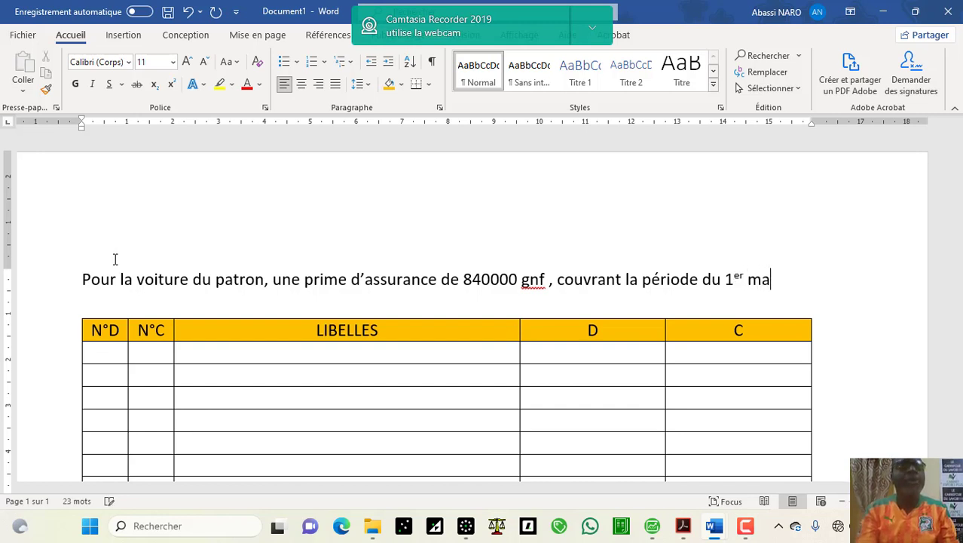
type("i")
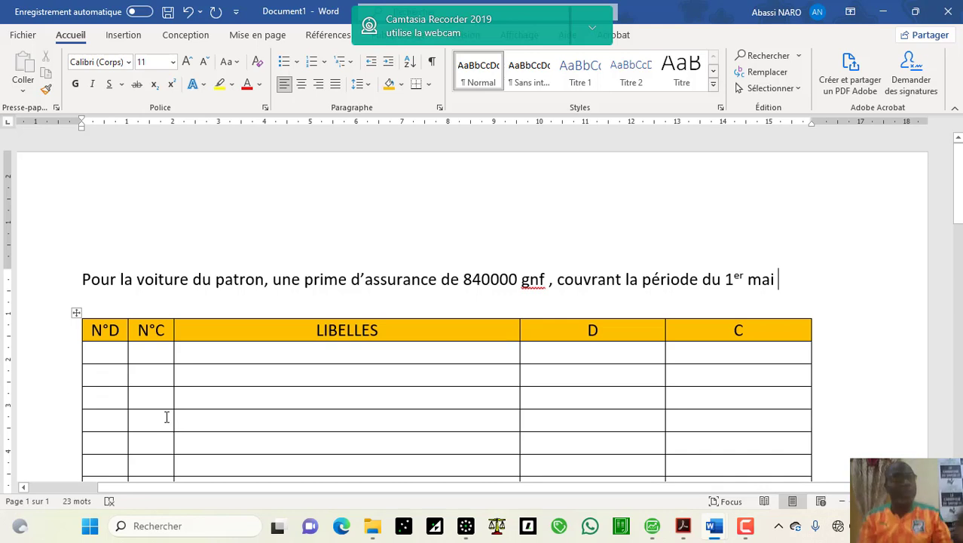
left_click(467, 526)
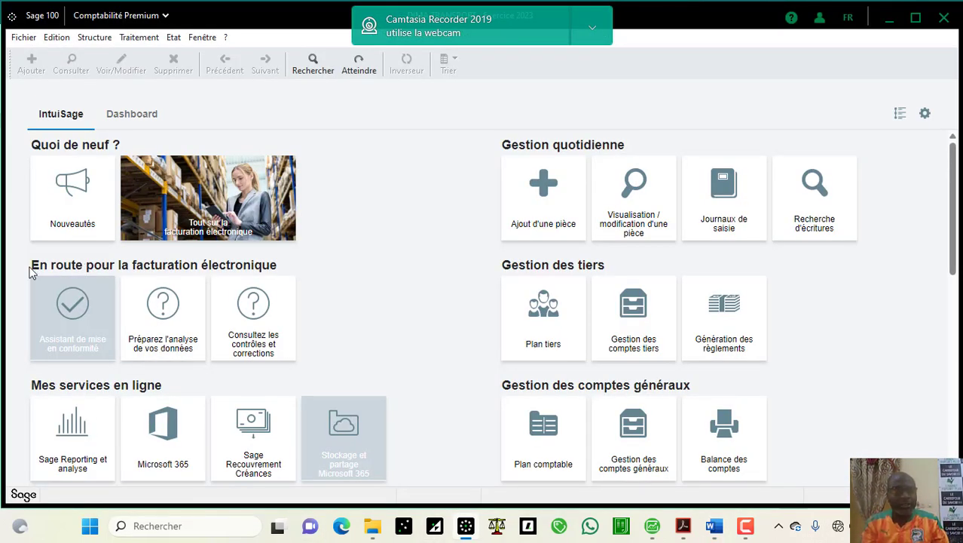
left_click(201, 37)
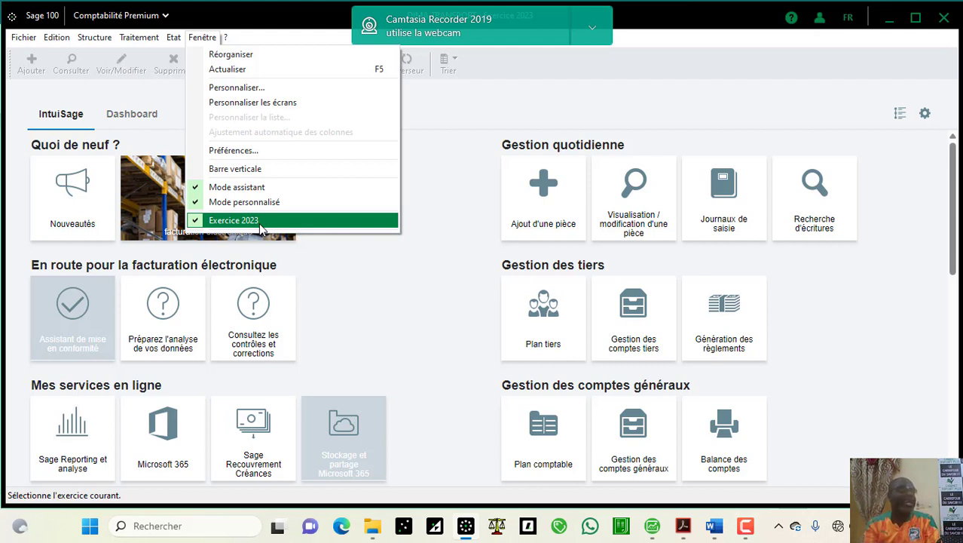
left_click(398, 307)
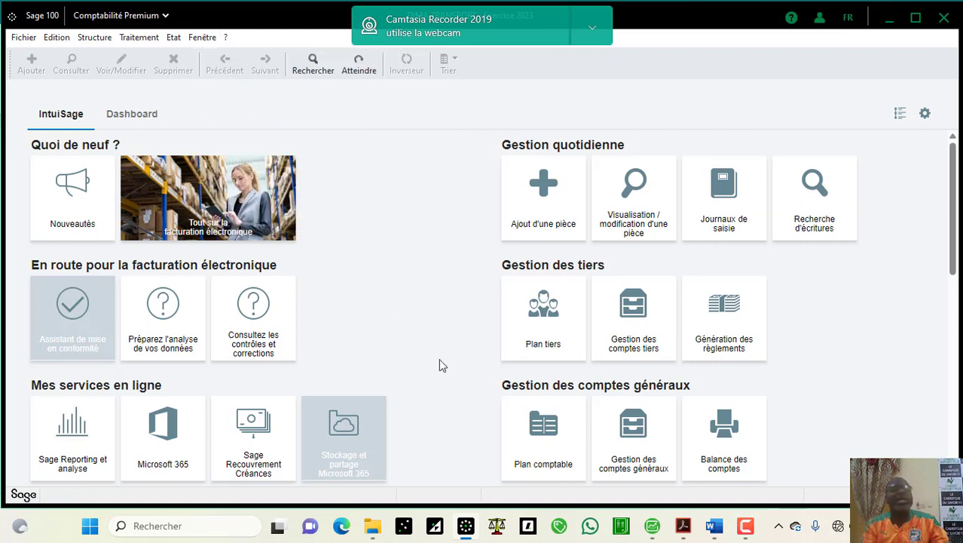
left_click(716, 526)
left_click(764, 477)
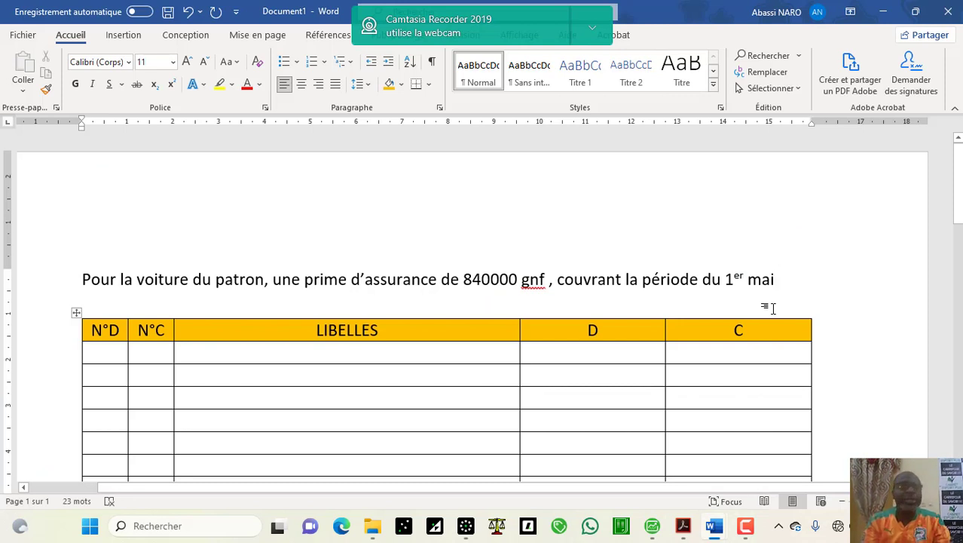
Step: Continue the sentence with '2023 au 30 avril 2024 à LANALA ASSURANCE', then '; CONTACT' and the contact's name
type("2023")
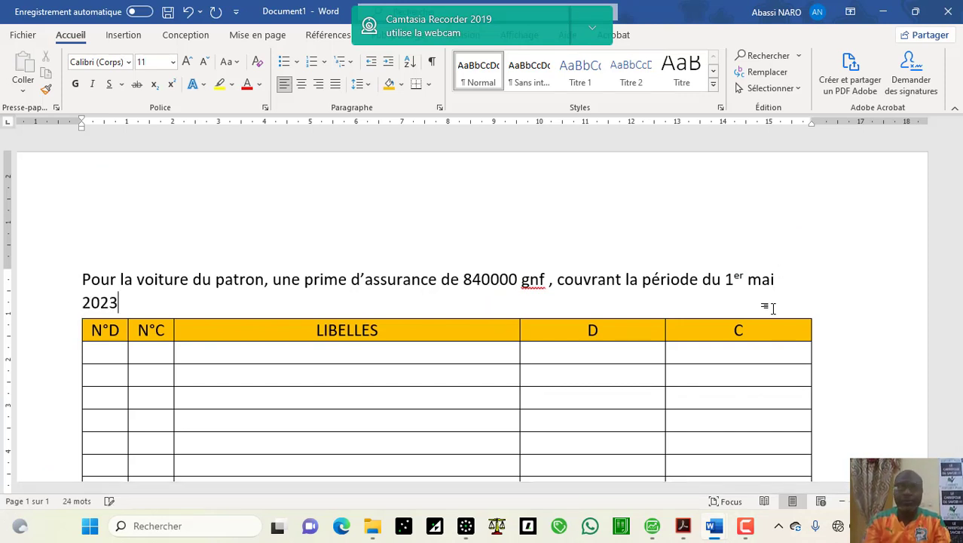
type(" ao")
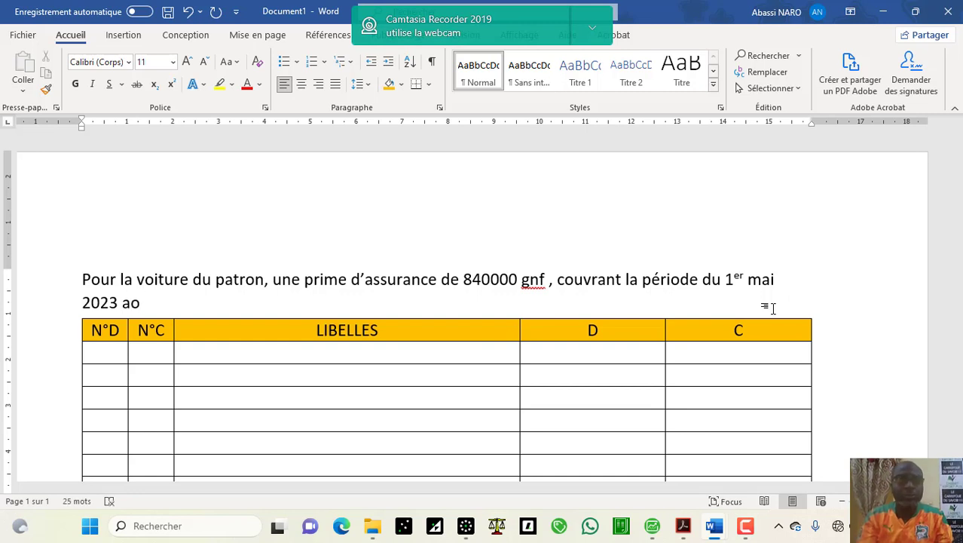
key("BackSpace")
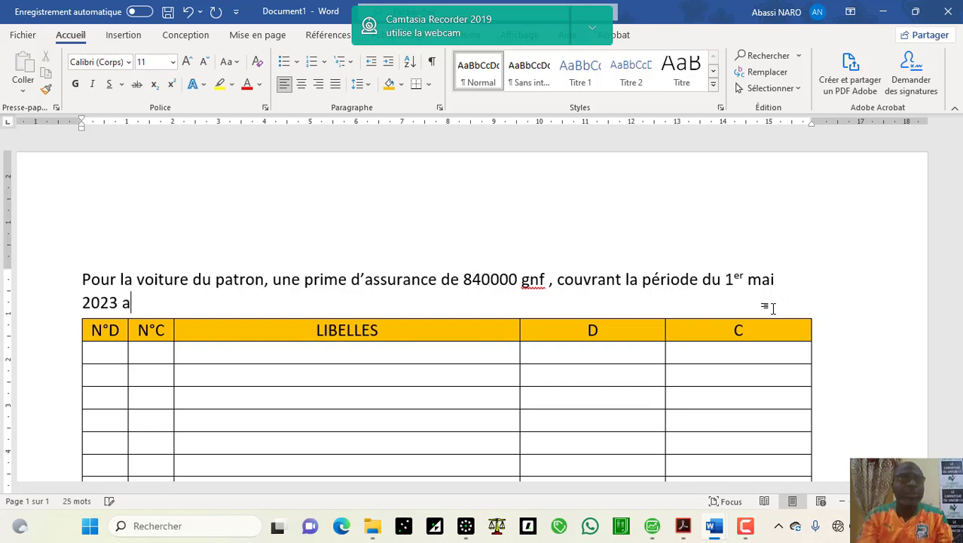
type("un")
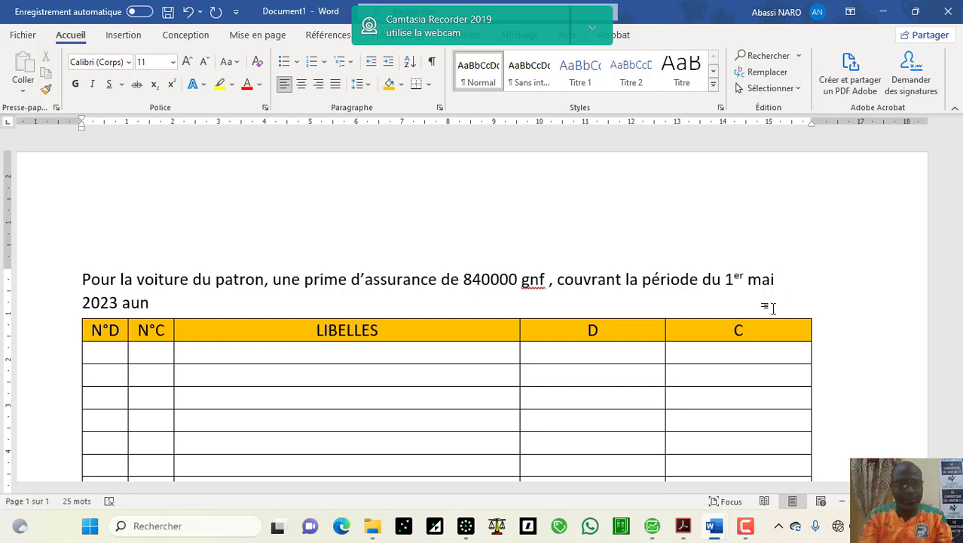
key("BackSpace")
type("30")
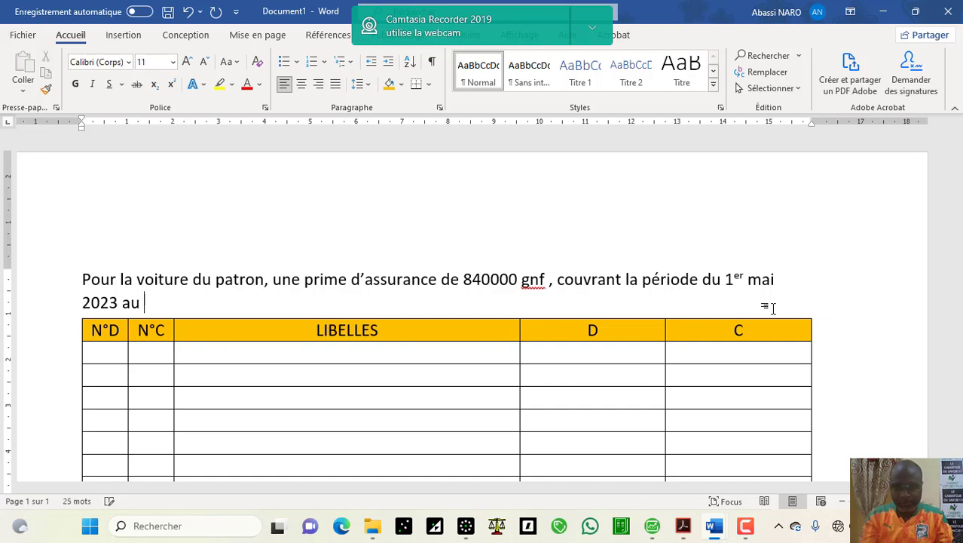
type(" avri")
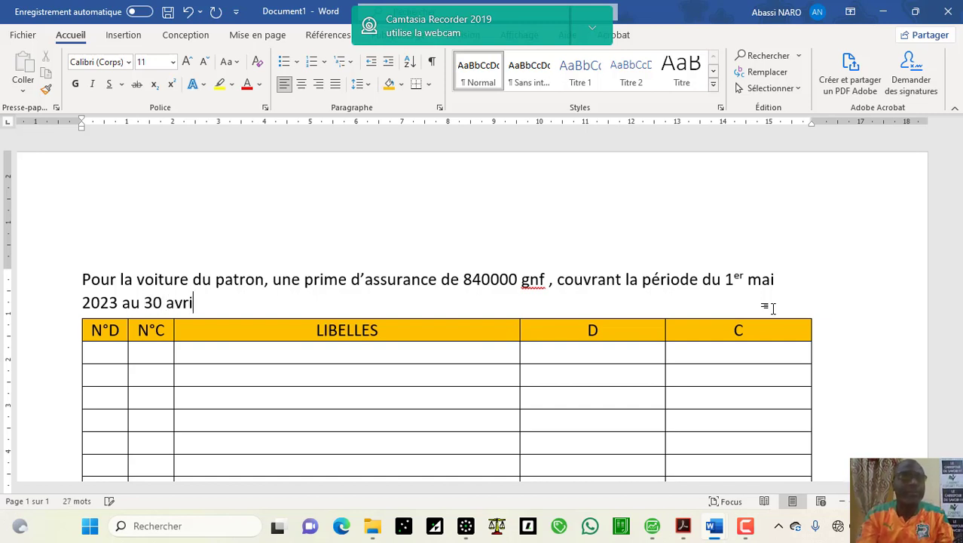
type("l 2024")
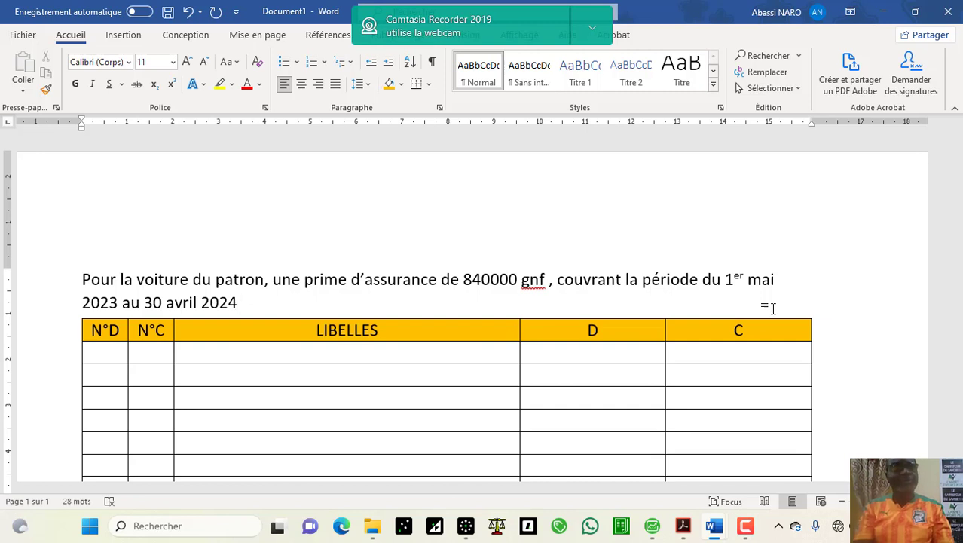
type("à ")
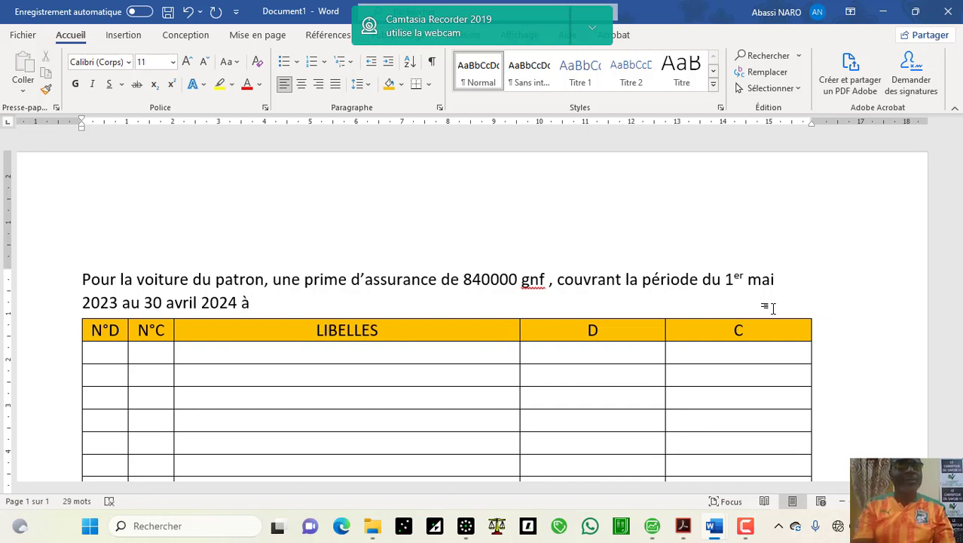
type("LANALA ")
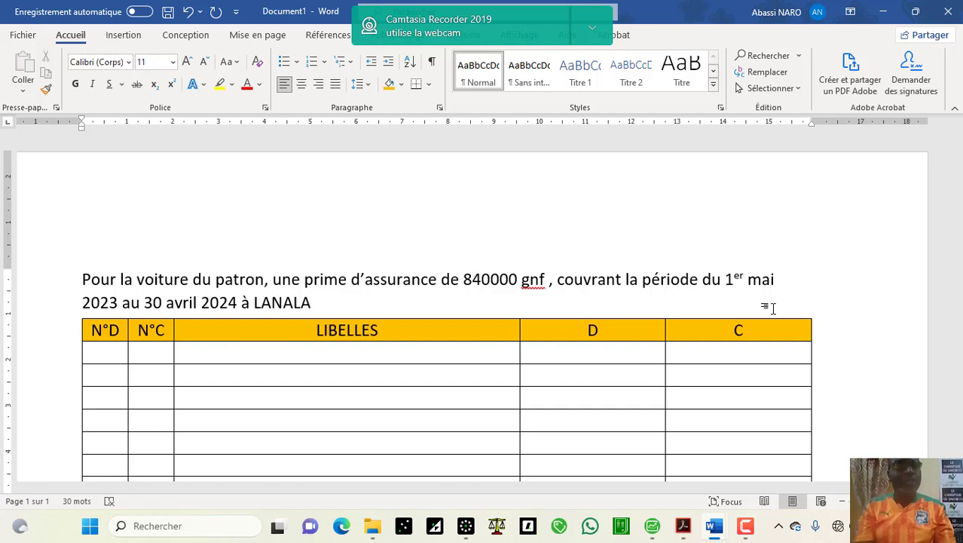
type("ASSU")
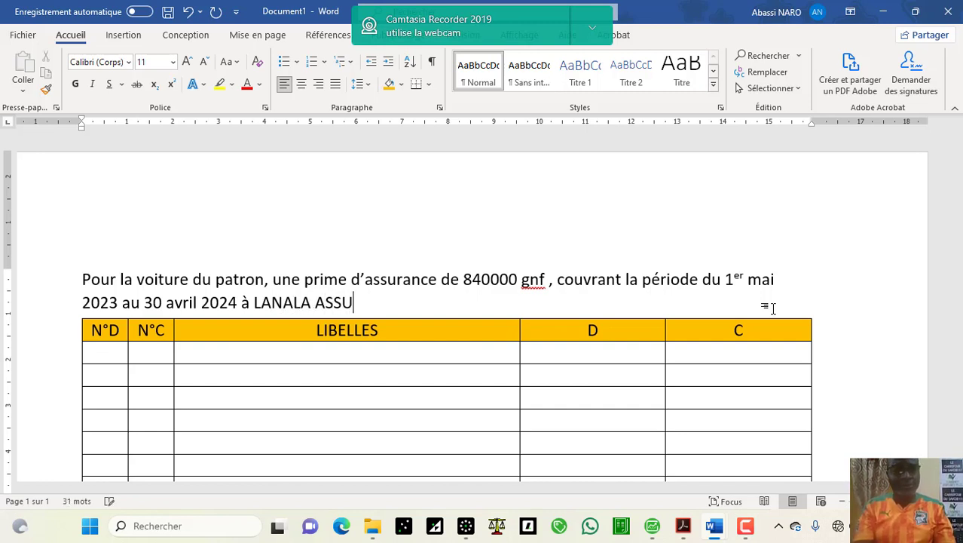
type("RAN")
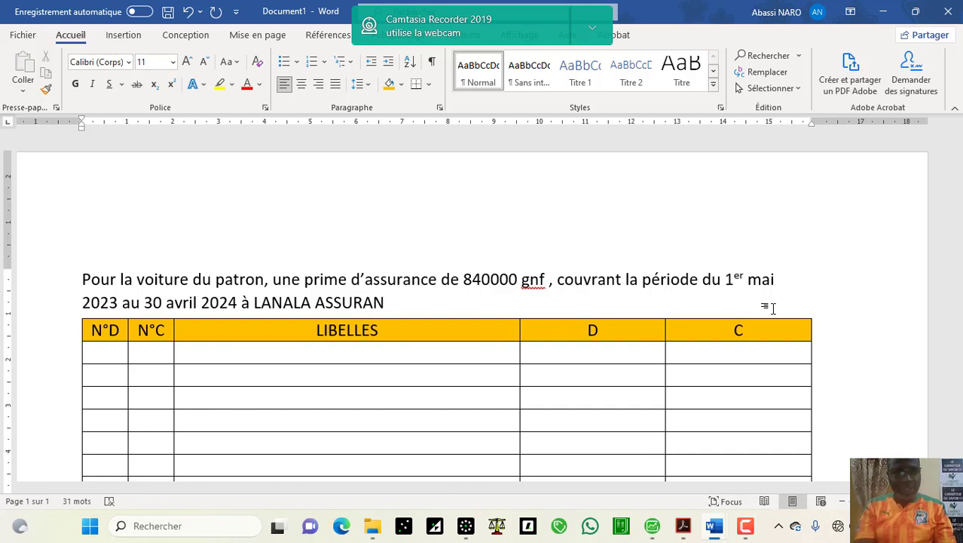
type("CE")
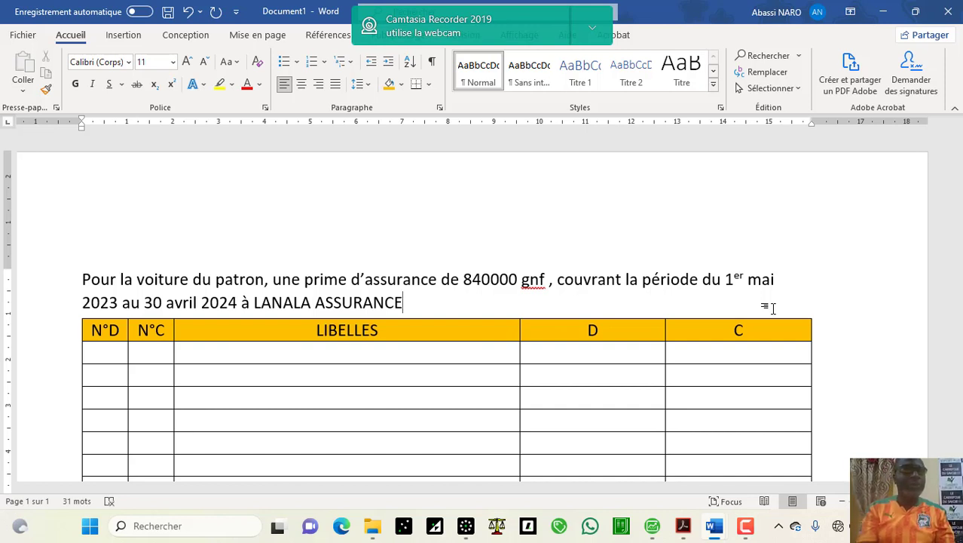
type("; ")
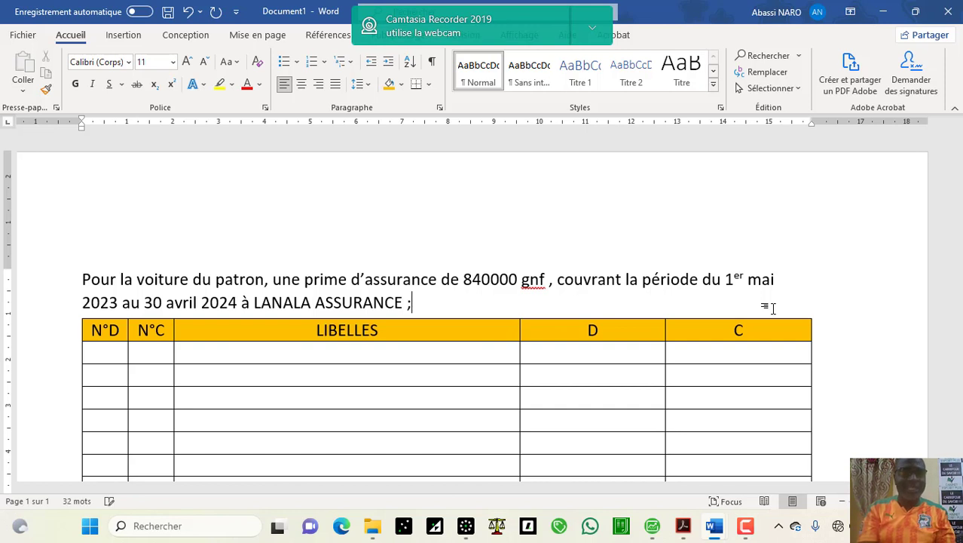
type("CONTA")
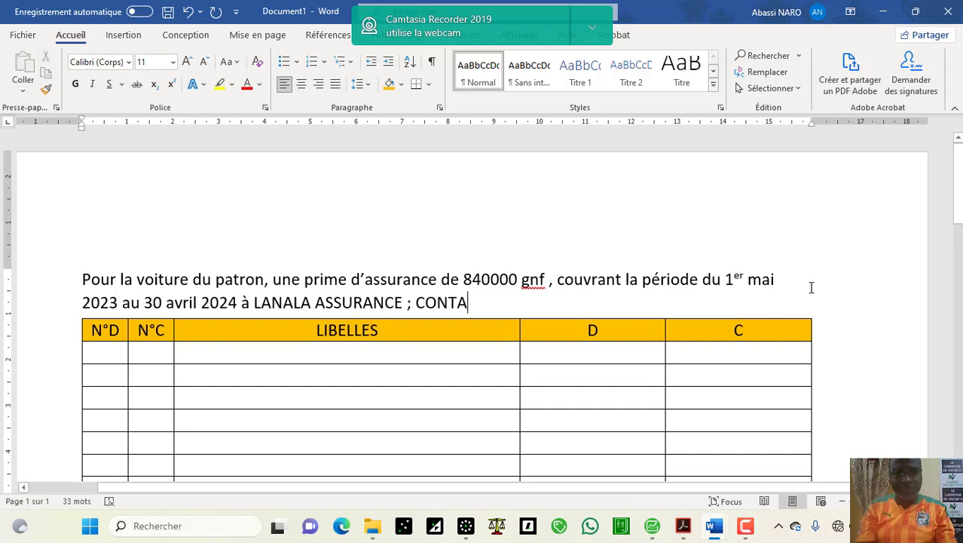
type("CT")
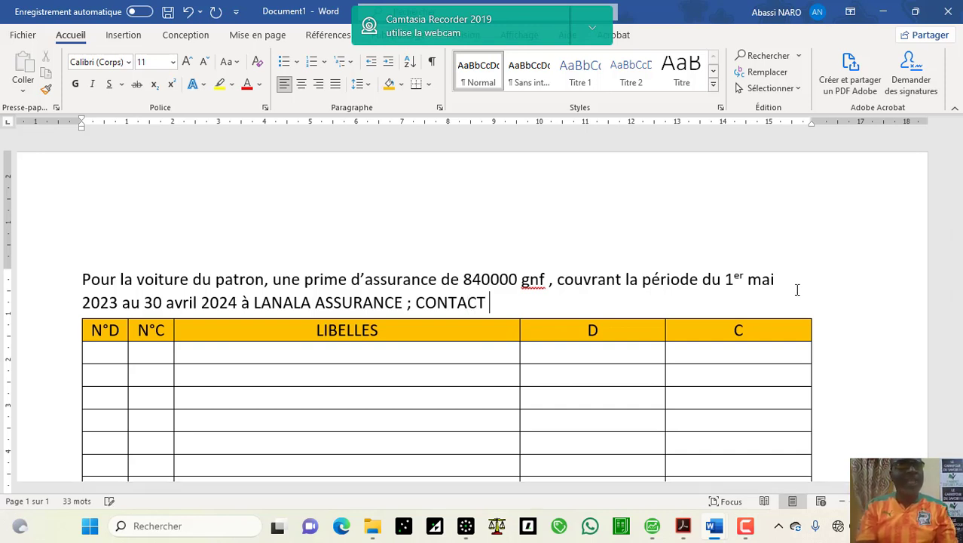
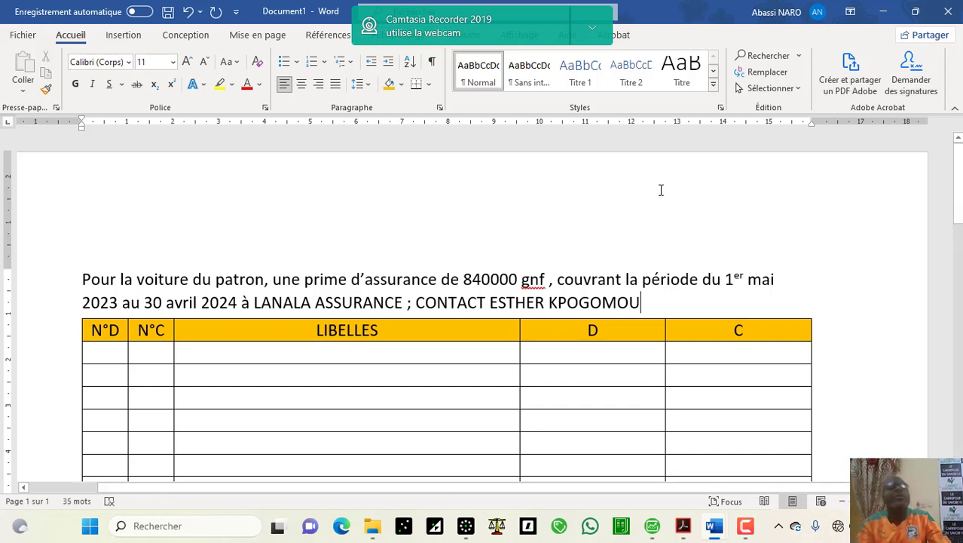
Step: Break the line after the semicolon so the CONTACT text becomes its own paragraph
left_click(412, 301)
double_click(411, 302)
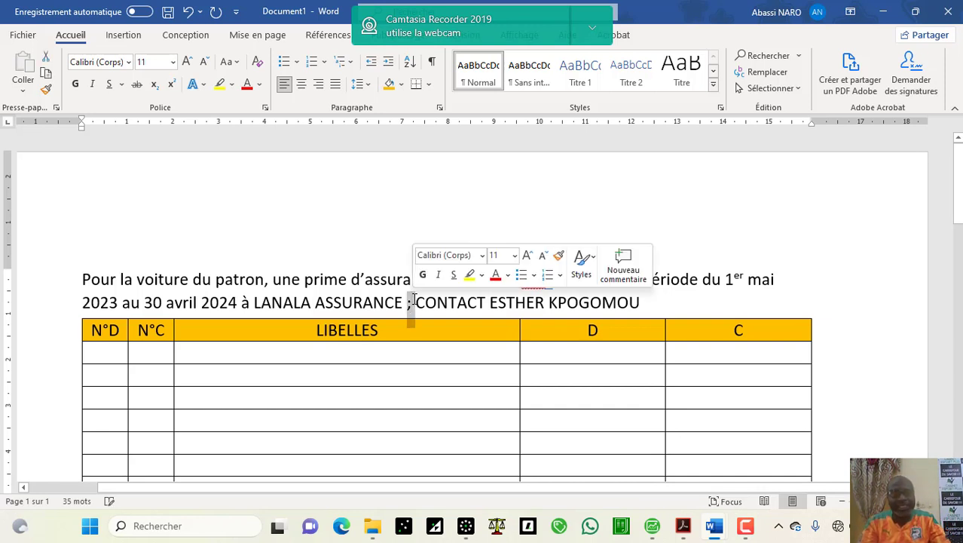
left_click(416, 302)
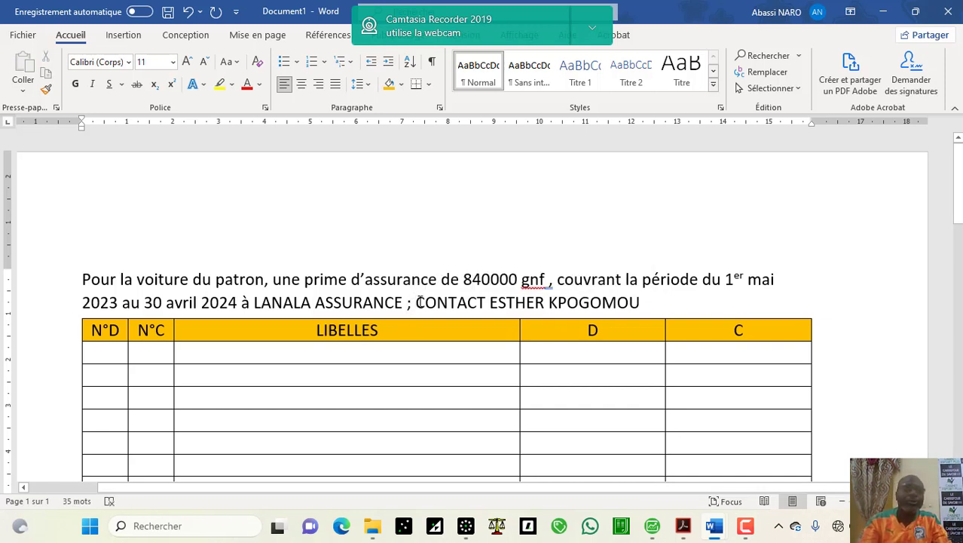
key("Return")
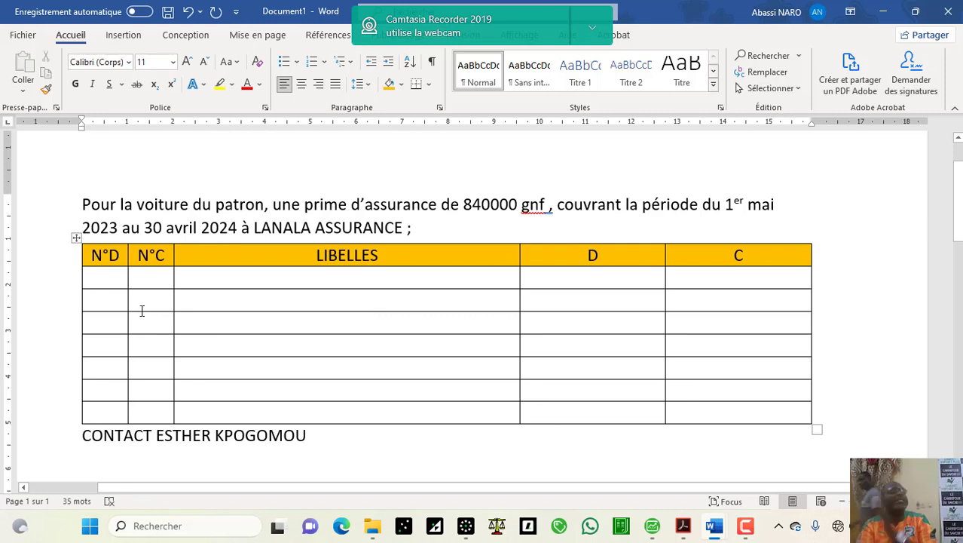
Step: Fill the first journal row with account 625, label PRIME D'ASSURANCE and a 840.000 debit
left_click(107, 278)
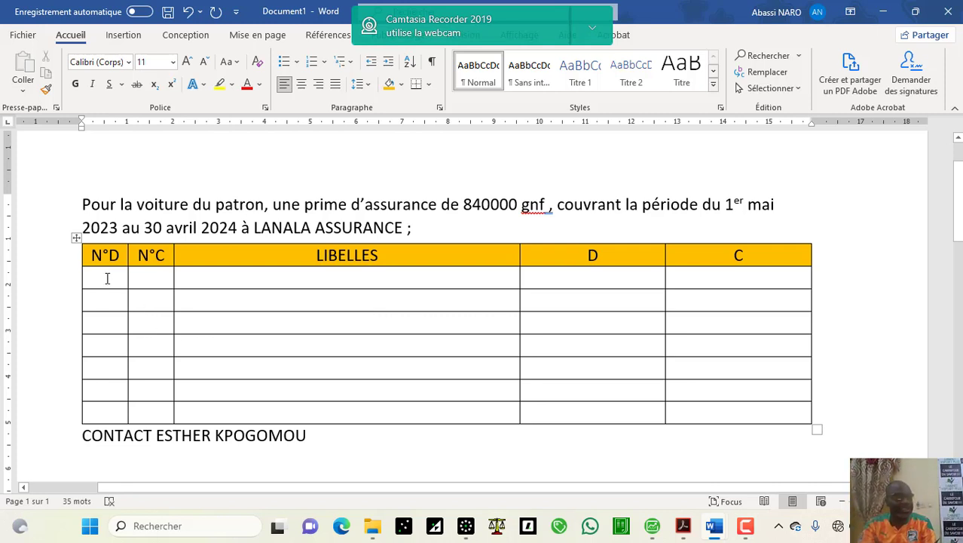
type("625")
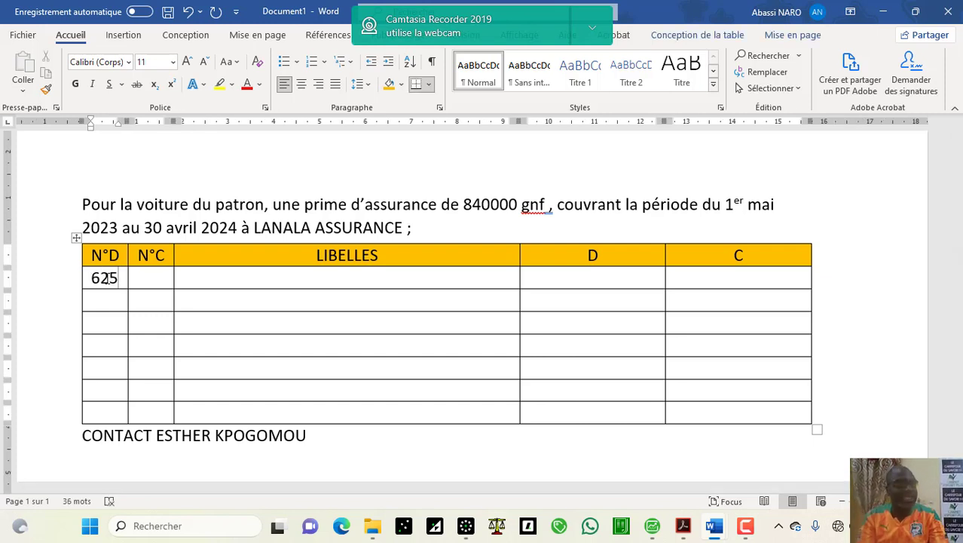
key("Tab")
key("Tab")
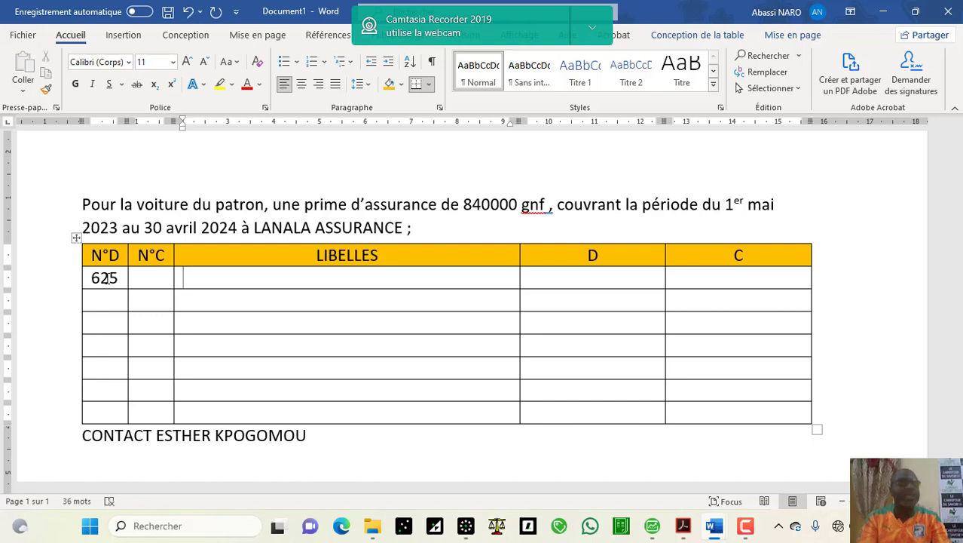
type("PRIM")
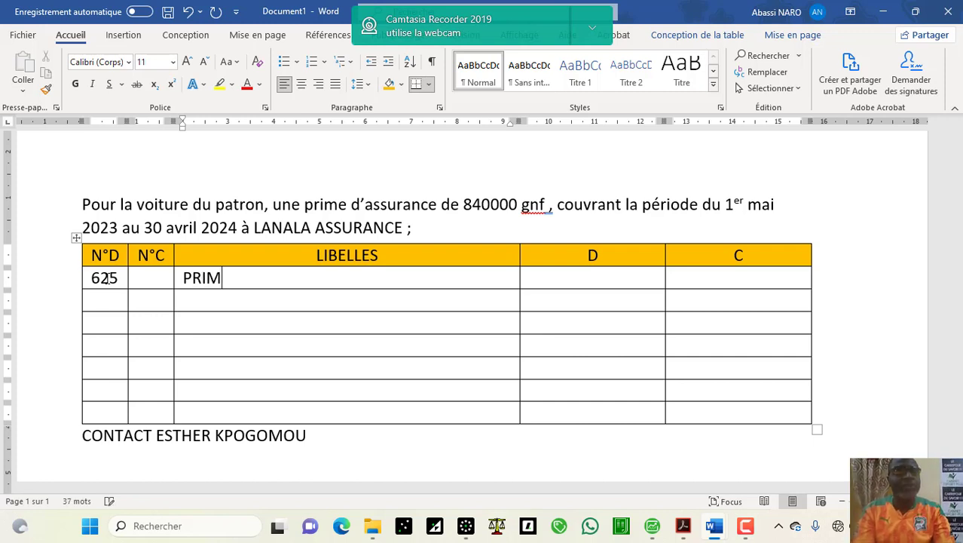
type("E D")
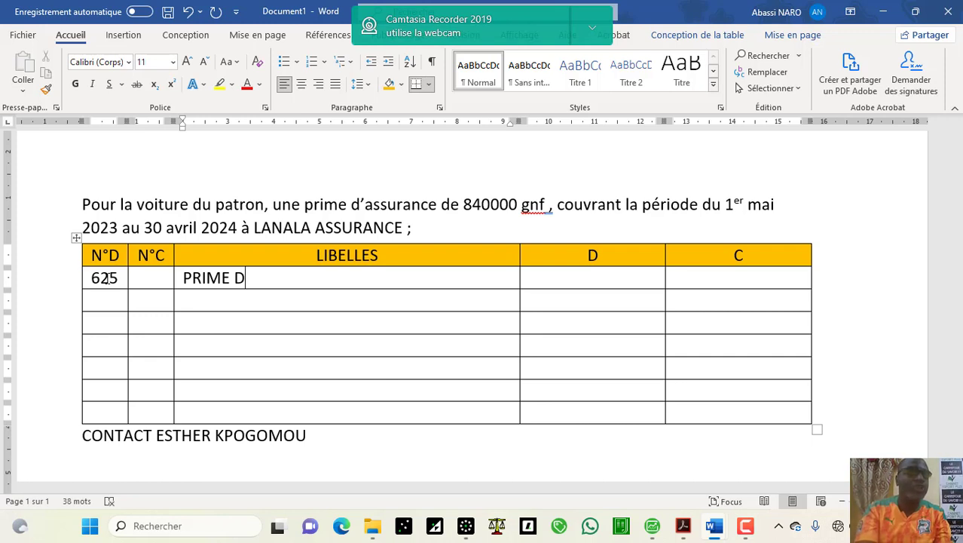
type("'ASS")
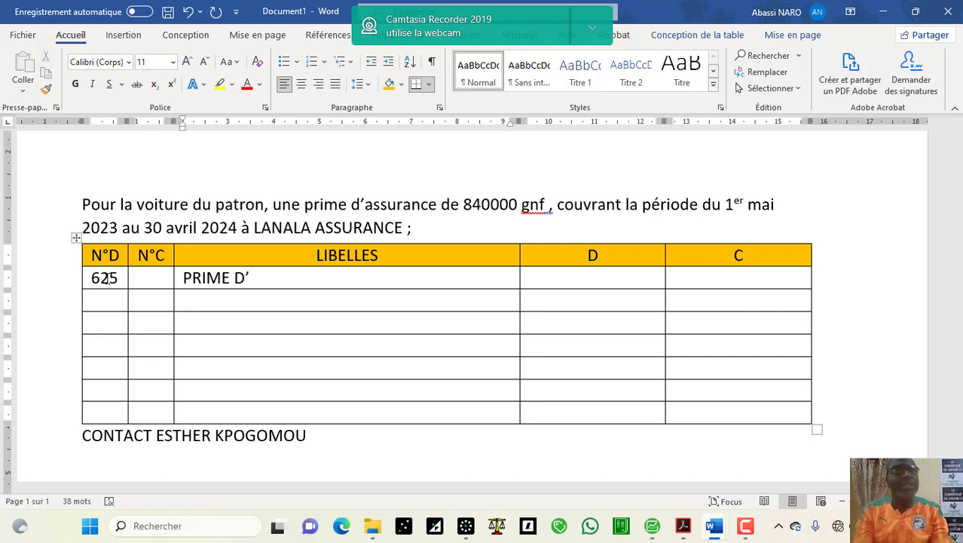
type("USS")
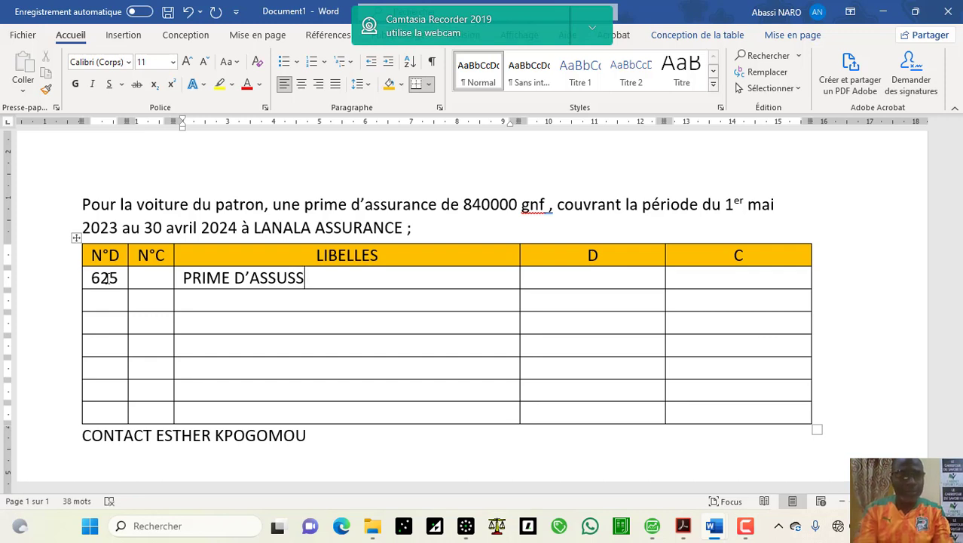
key("BackSpace")
key("BackSpace")
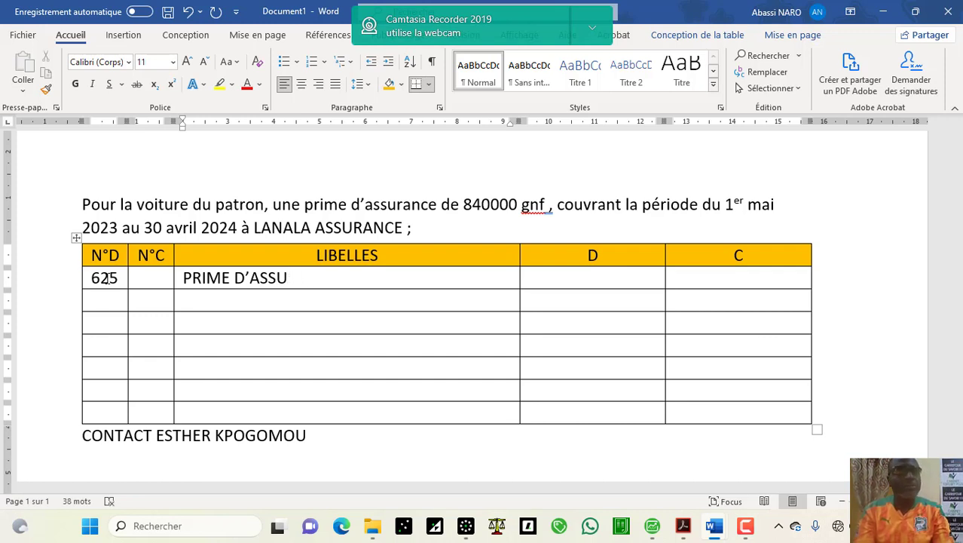
type("RANCE")
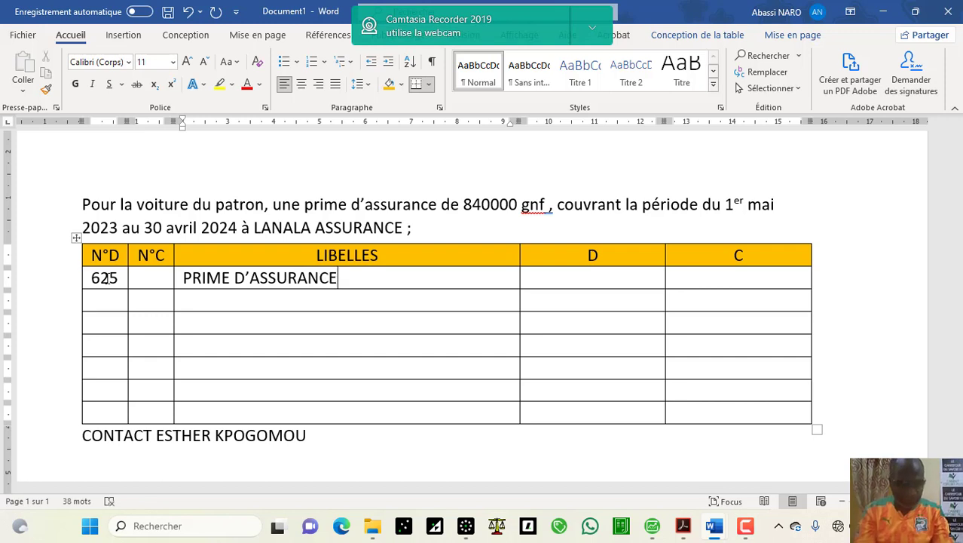
key("Tab")
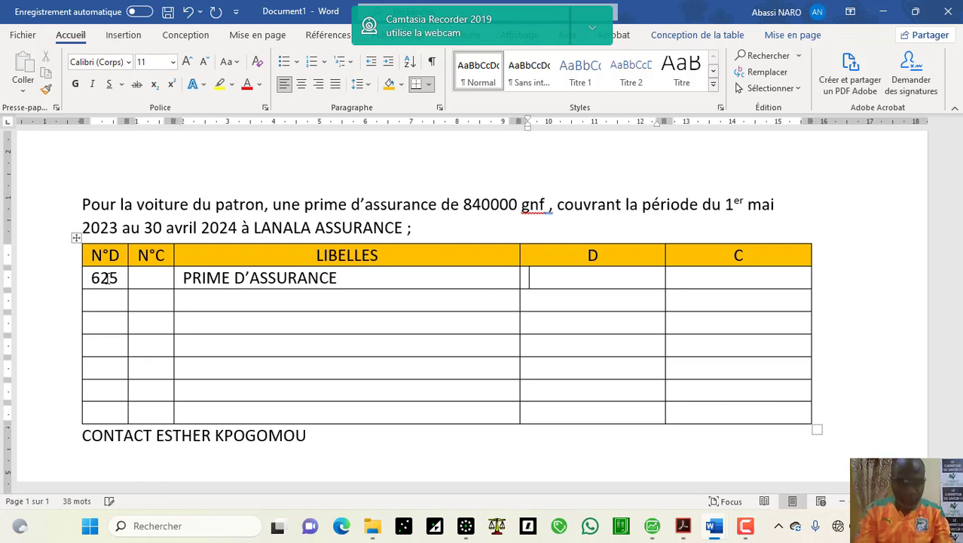
type("84")
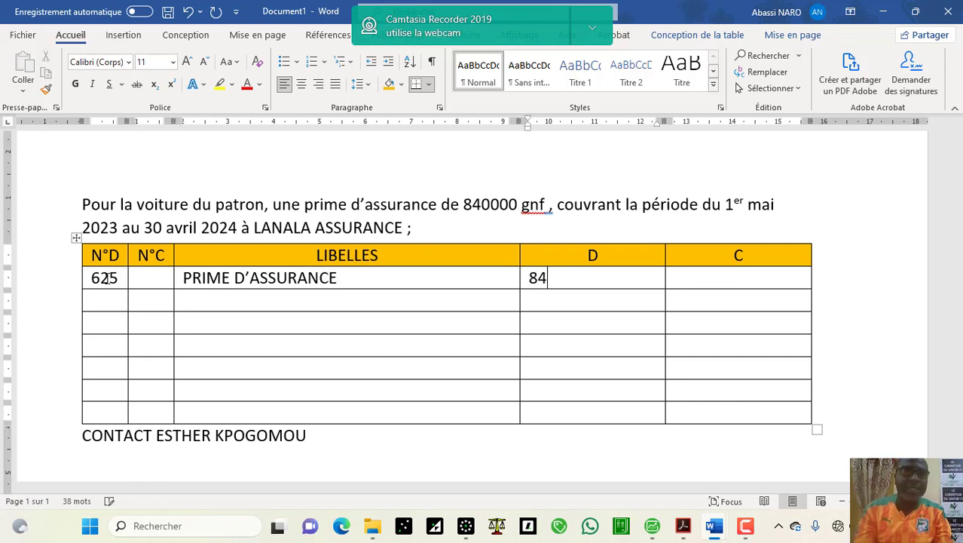
type("0.000")
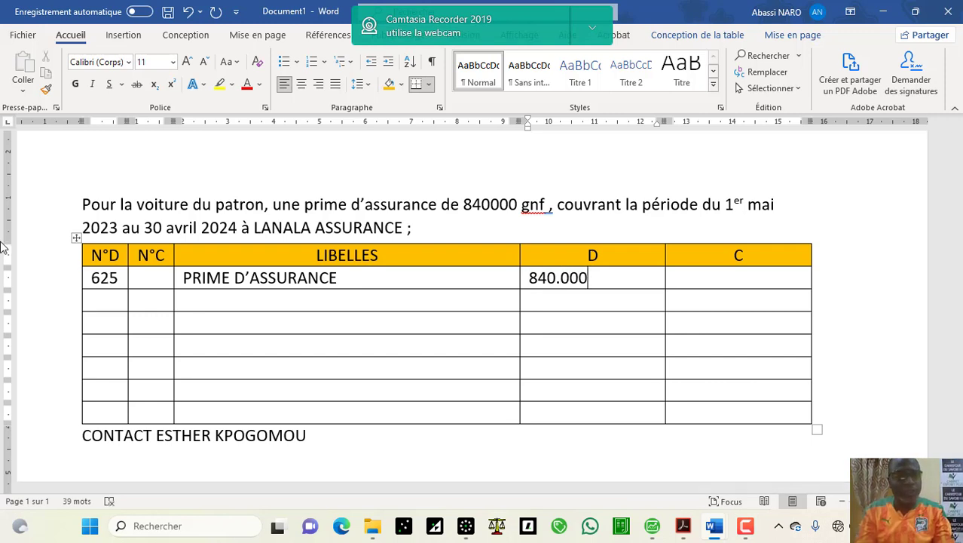
left_click(161, 305)
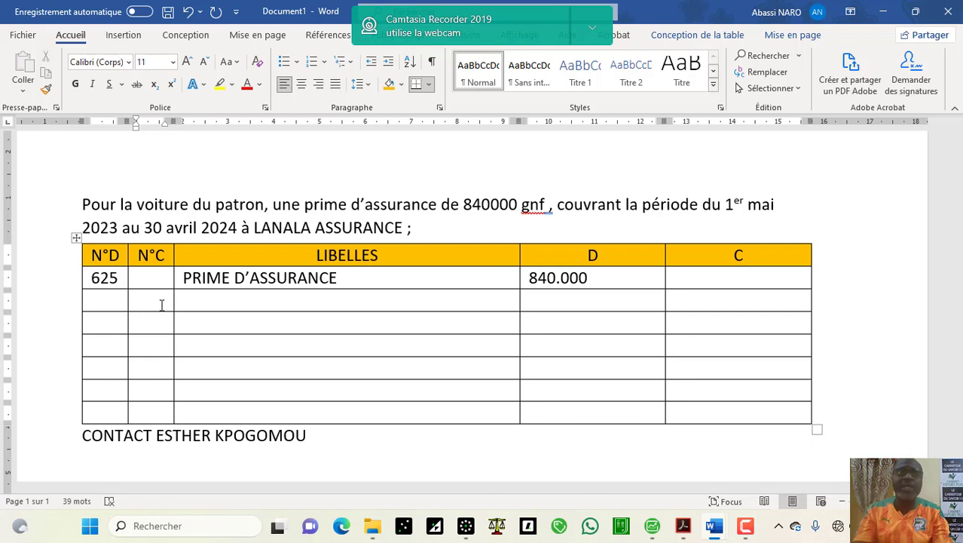
Step: Enter the credit line 401 LANALA ASS for 840000, with the contract-number reference beneath
type("401")
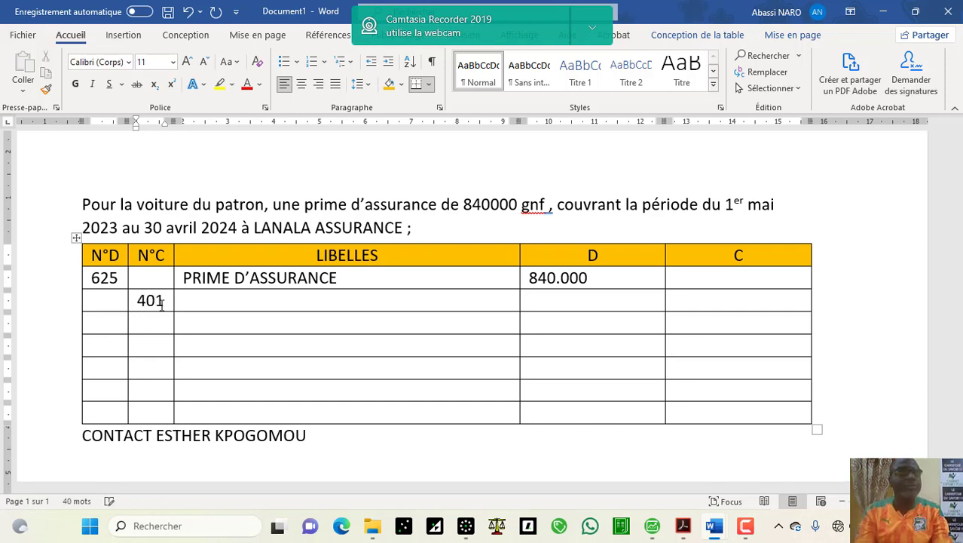
key("Tab")
key("Tab")
key("Tab")
key("Tab")
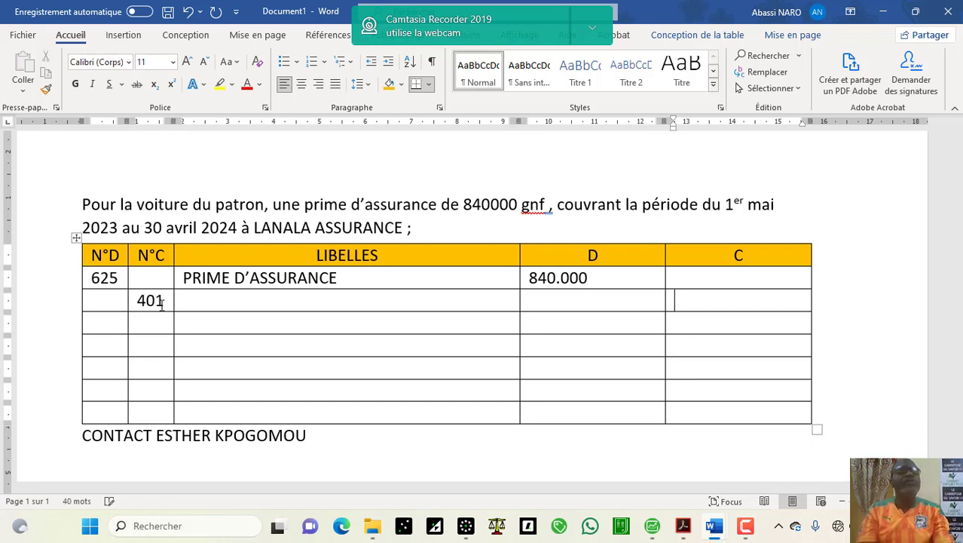
left_click(274, 306)
type("LA")
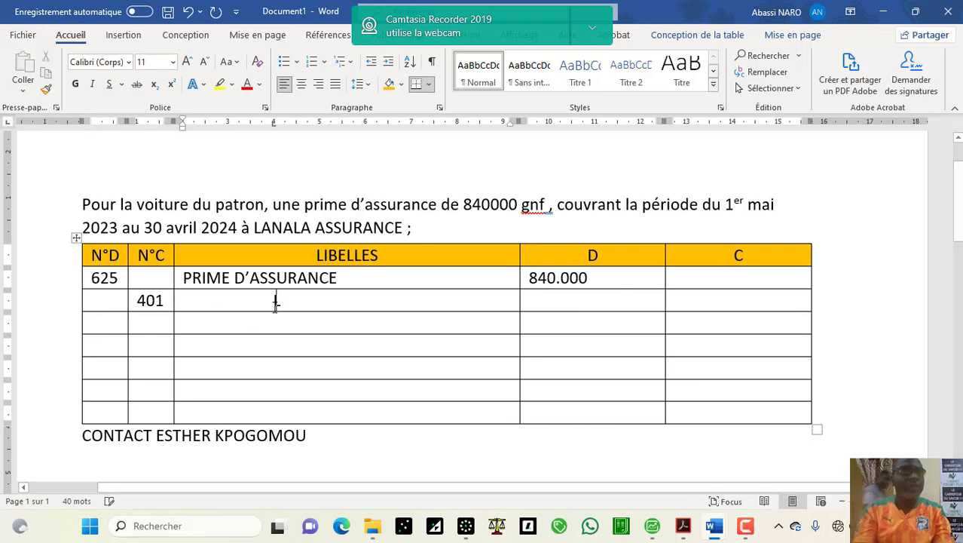
type("N")
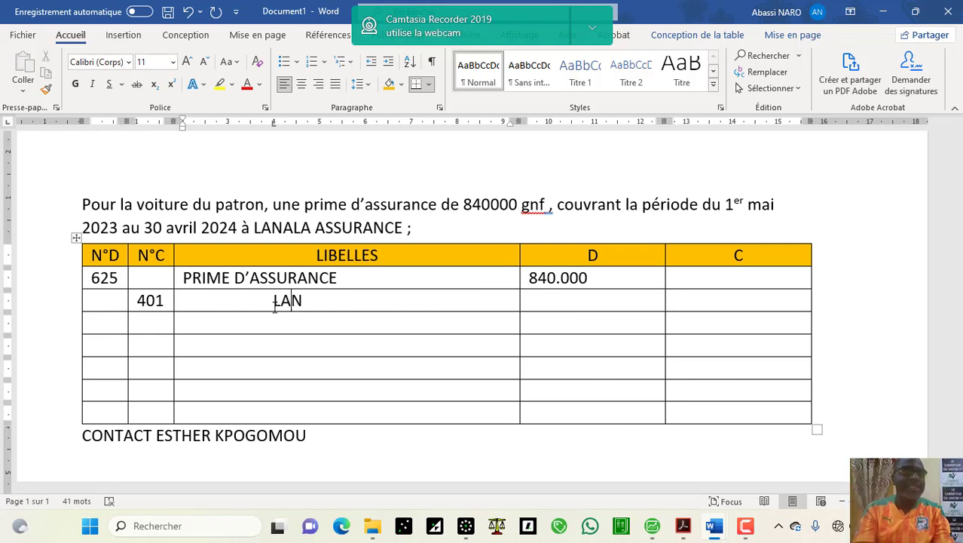
type("ALA ")
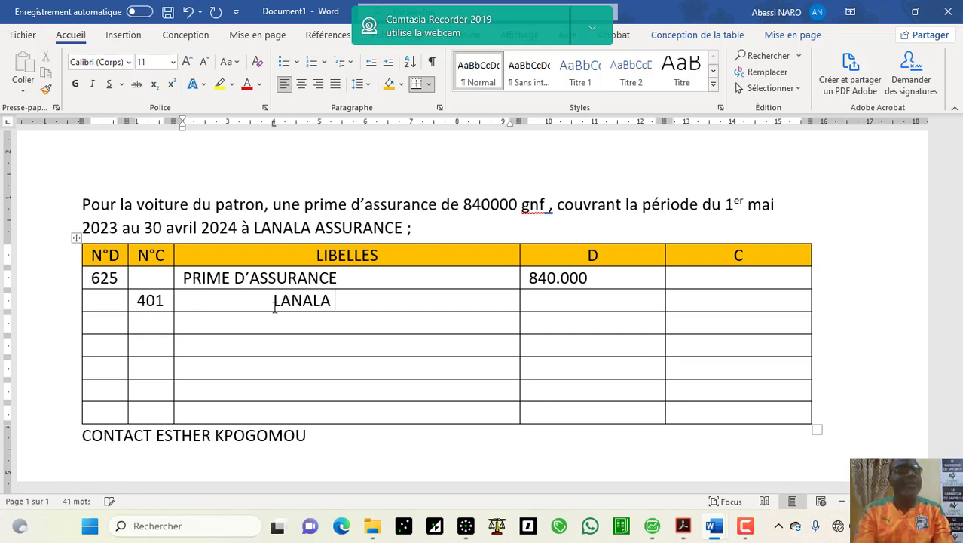
type("ASS")
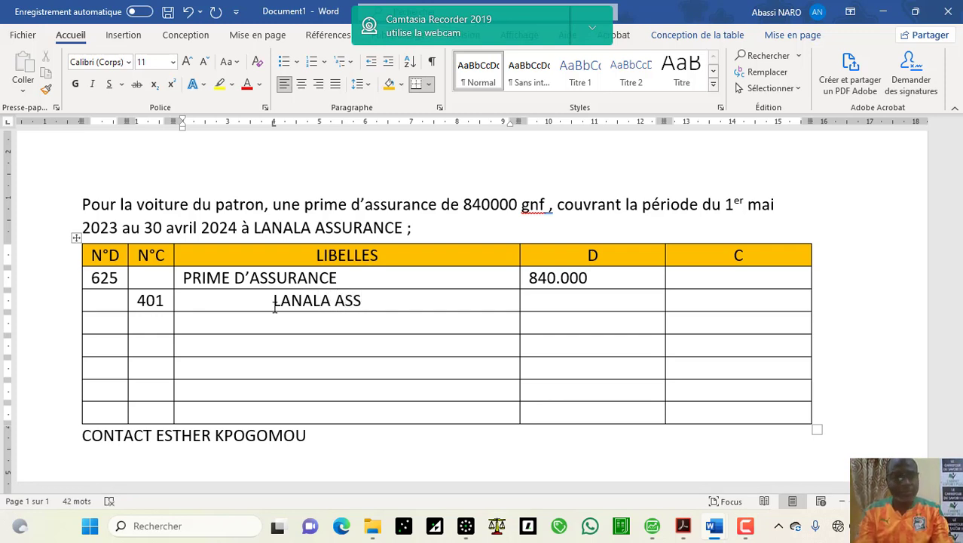
key("Tab")
key("Tab")
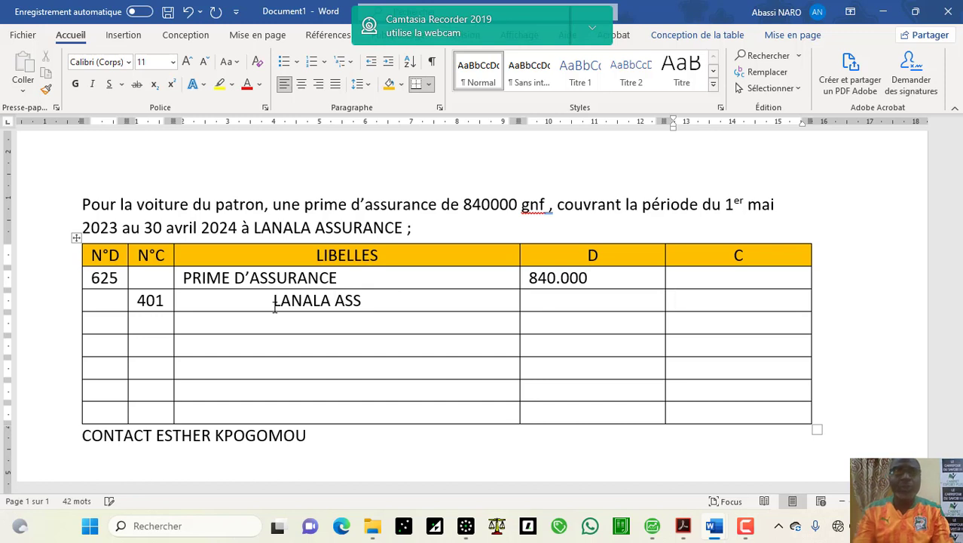
type("840000")
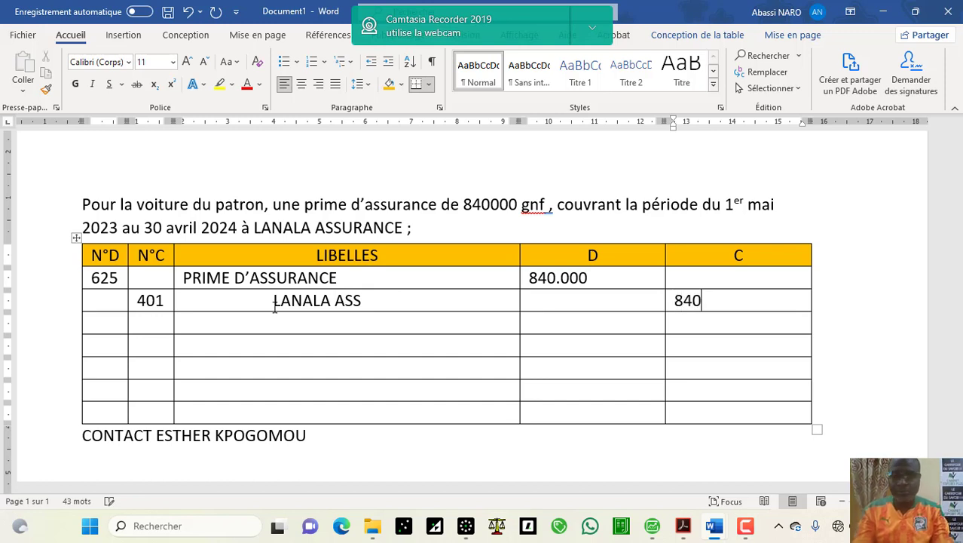
left_click(204, 333)
type("S")
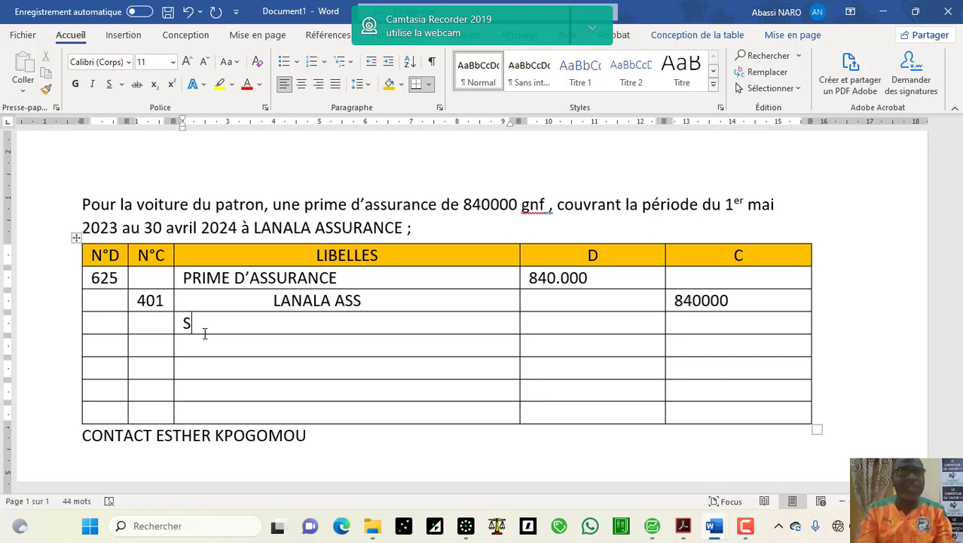
type("/")
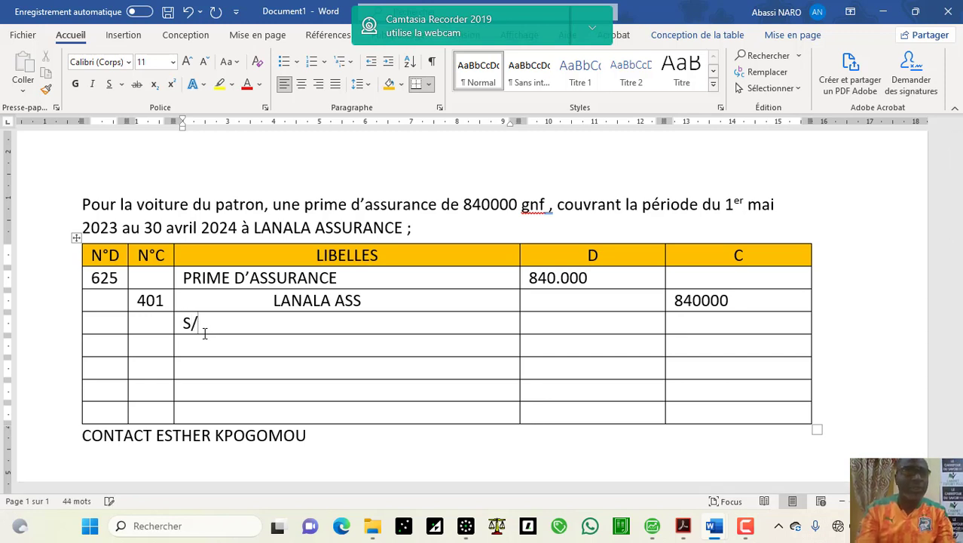
type("CTN")
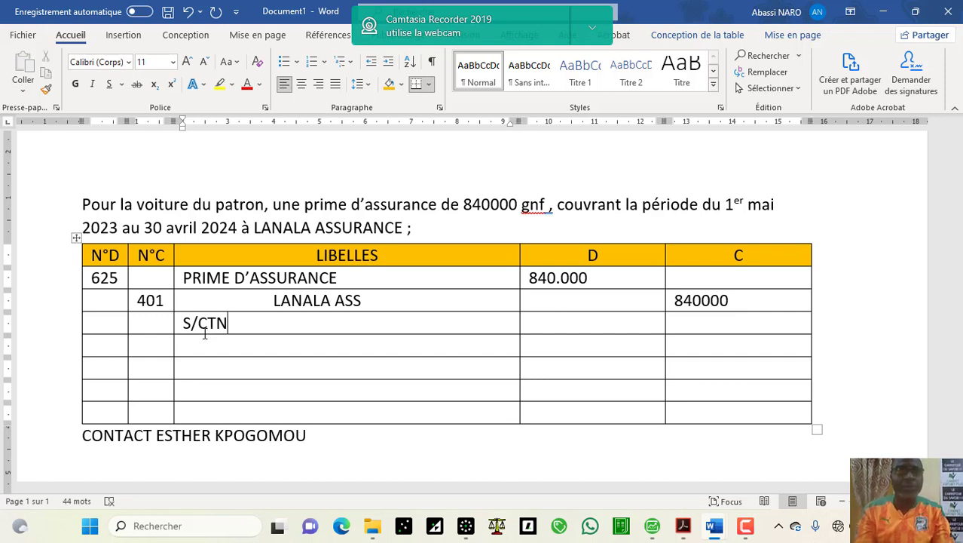
type("°")
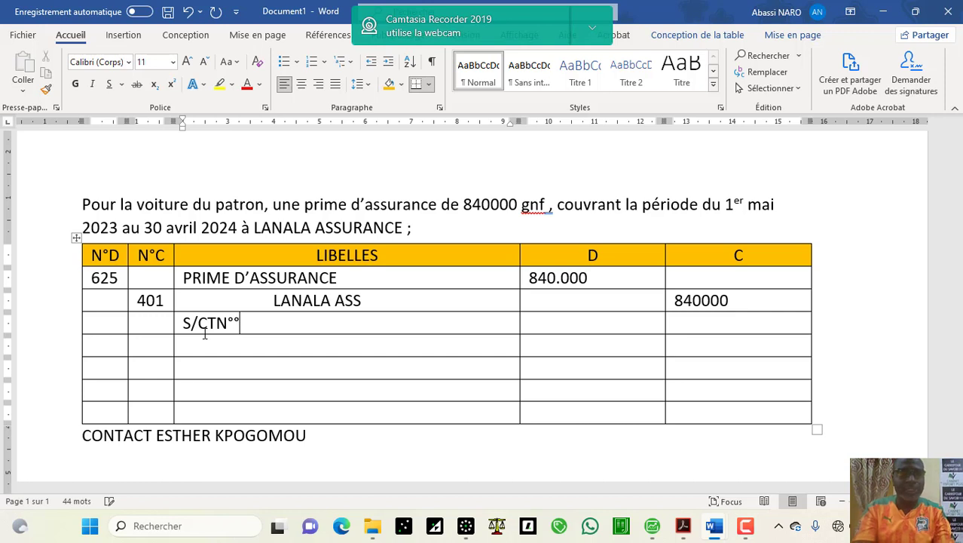
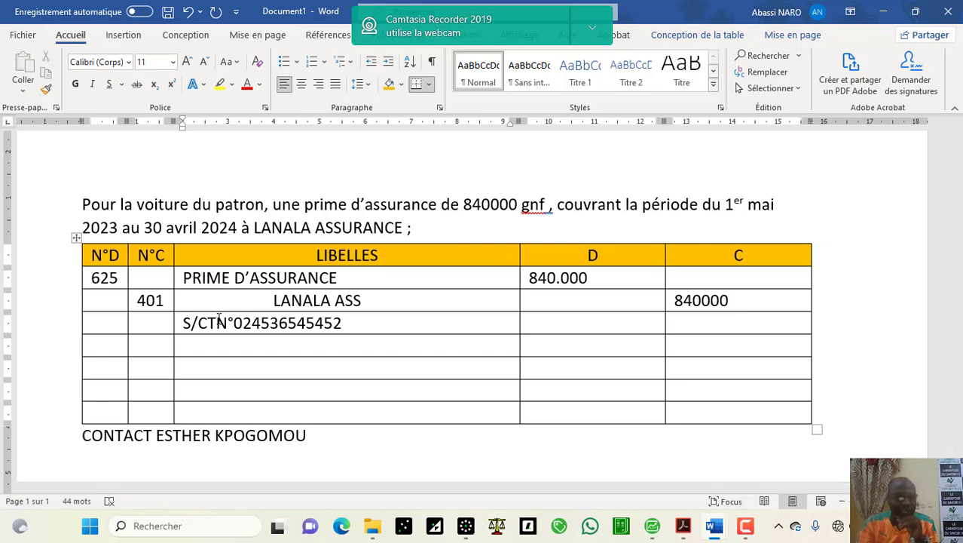
Step: Start a debit line for account 401, reusing LANALA ASS from above as its label
left_click(117, 348)
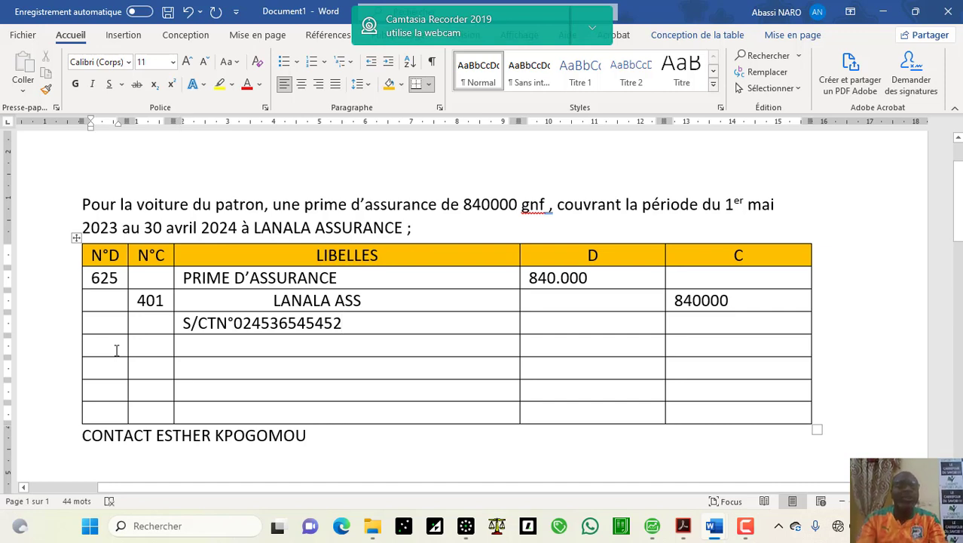
type("401")
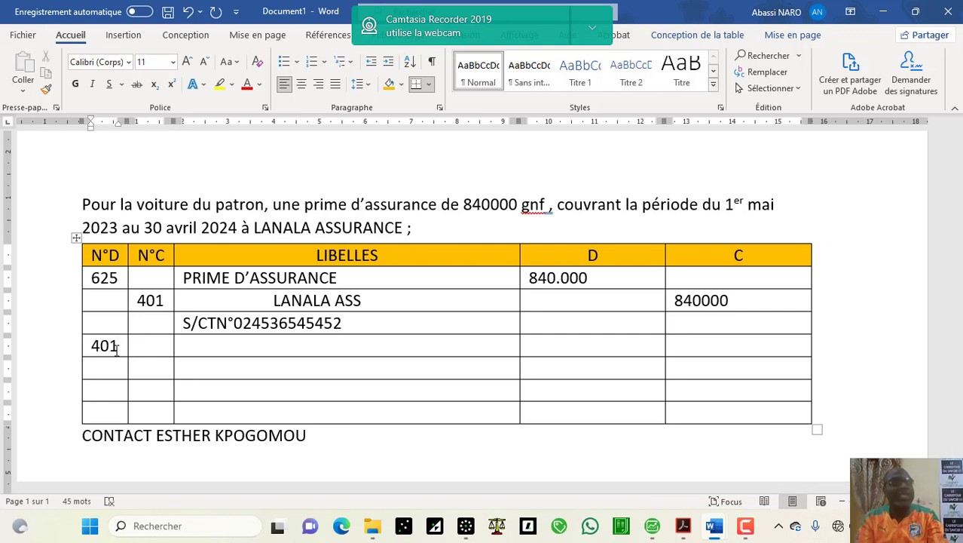
key("Tab")
key("Tab")
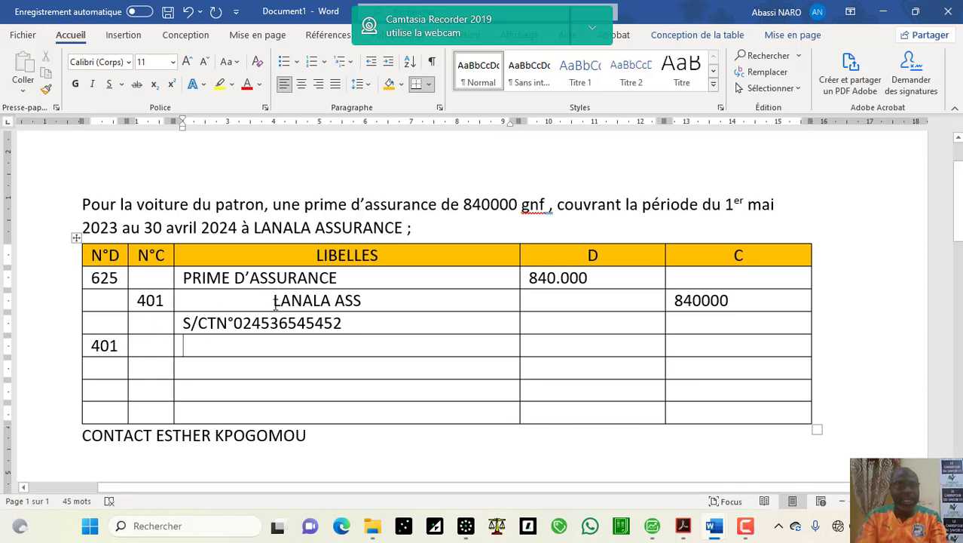
left_click(274, 301)
left_click_drag(274, 302, 360, 303)
key("ctrl+c")
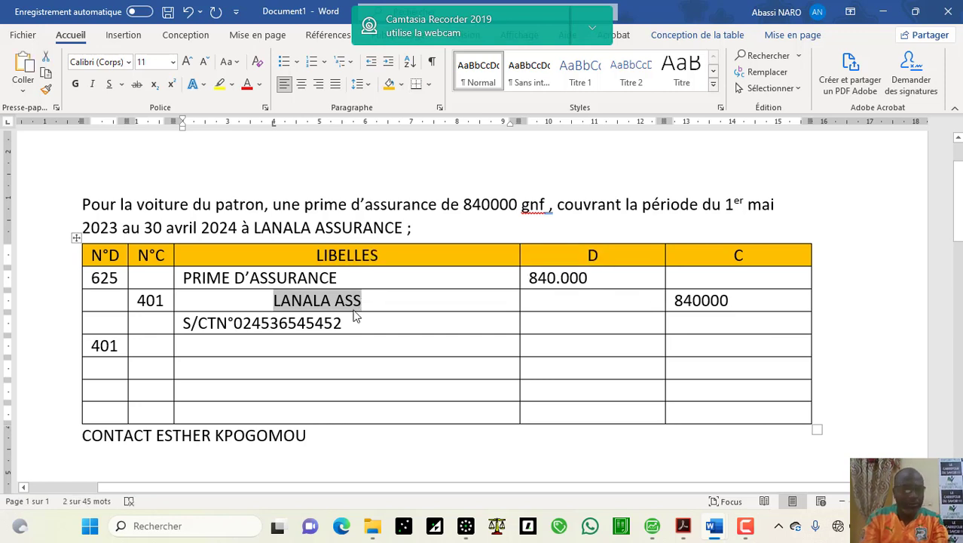
left_click(256, 346)
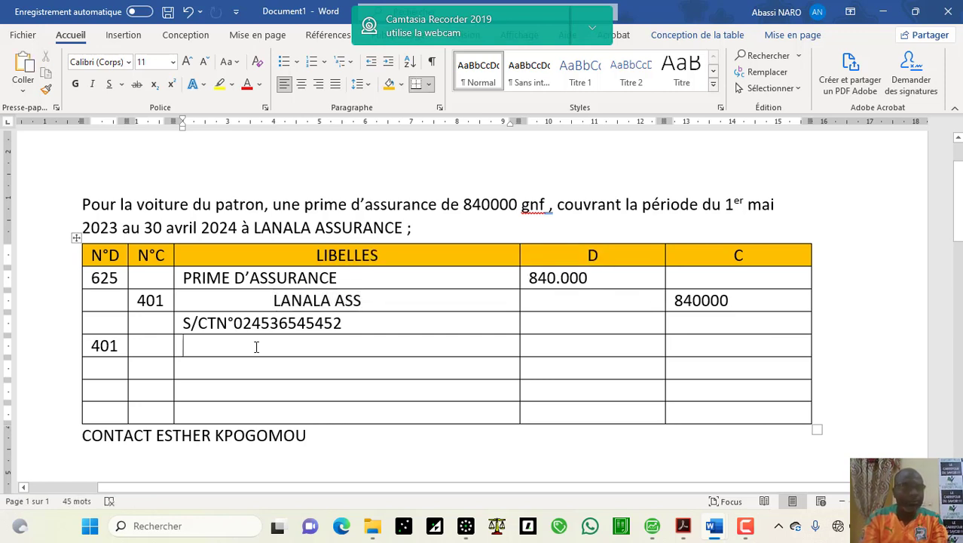
key("ctrl+v")
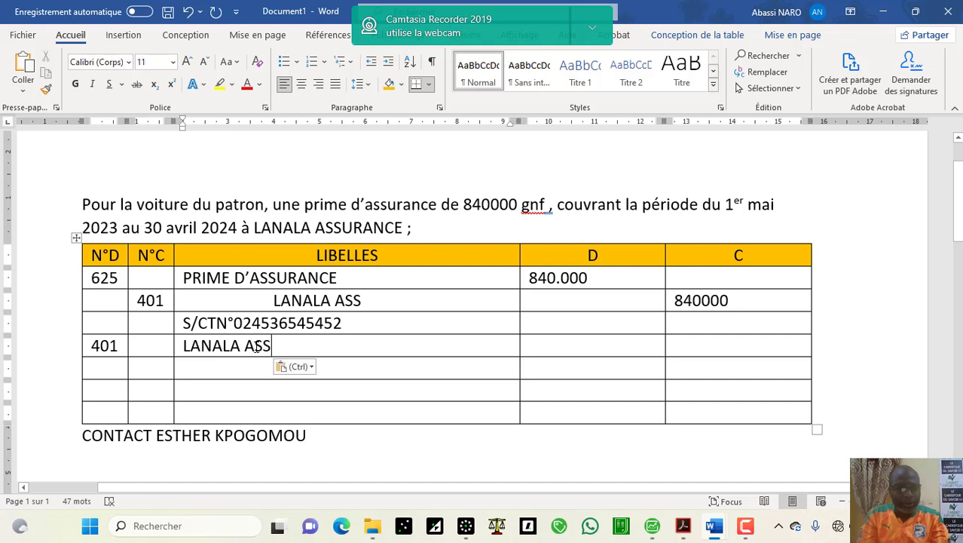
Step: Debit that 401 line with 840.000 and enter credit account 521 on the next line
key("Tab")
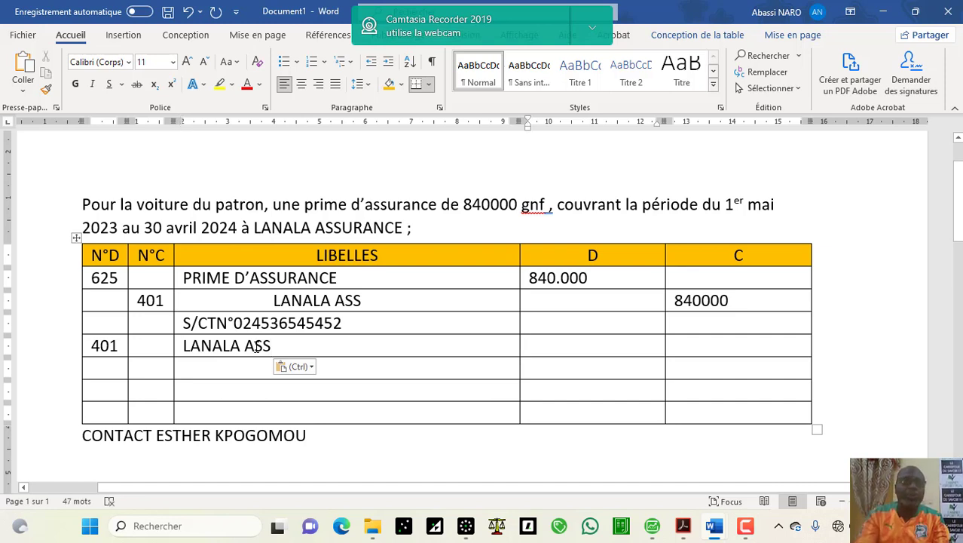
type("840000")
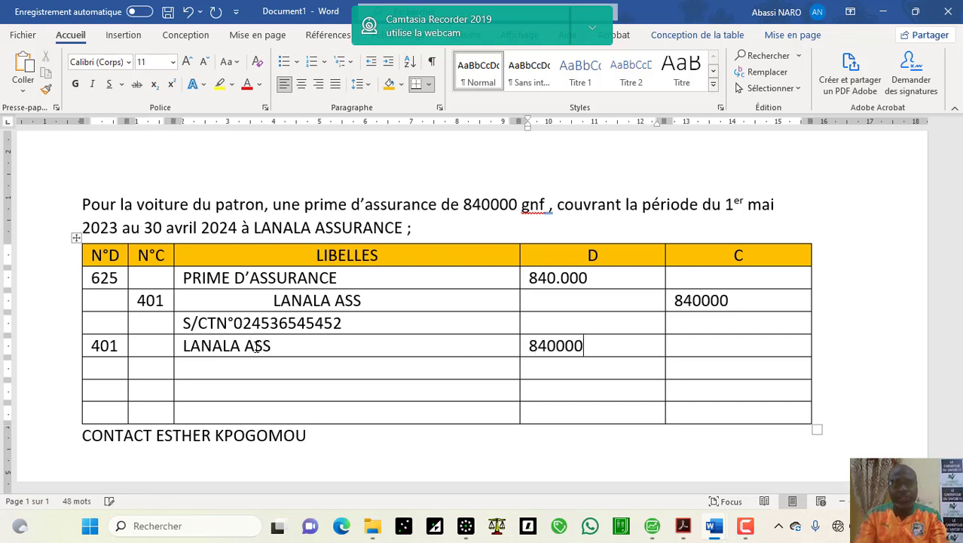
left_click(556, 345)
type(".")
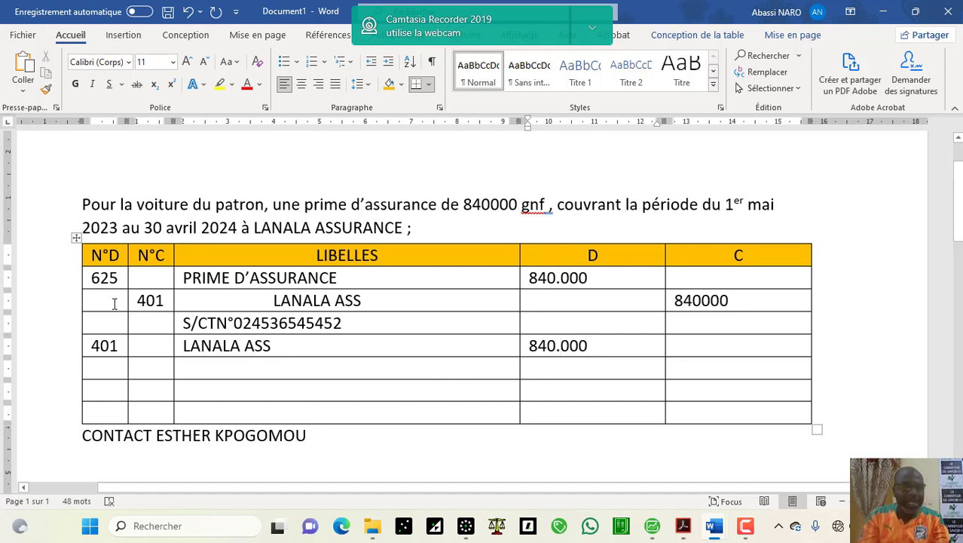
left_click(149, 370)
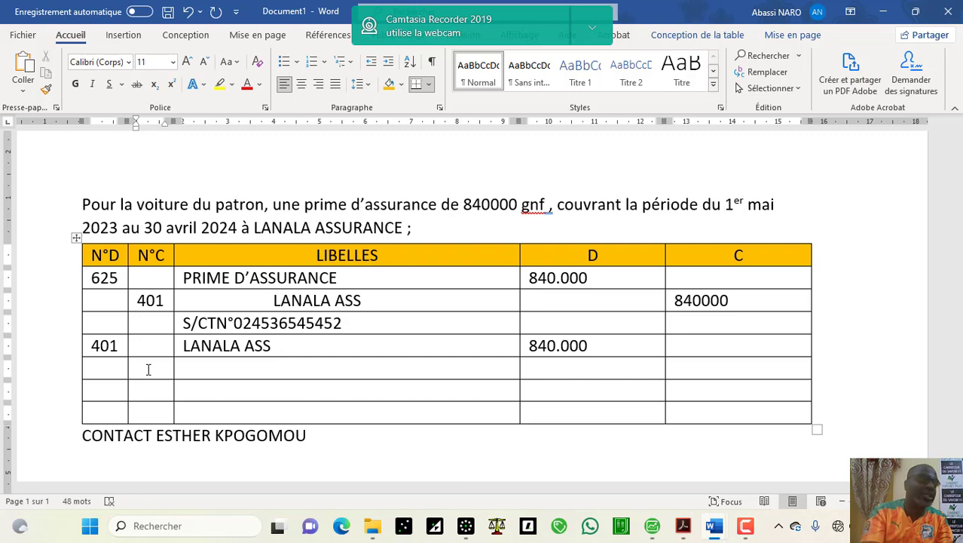
type("521")
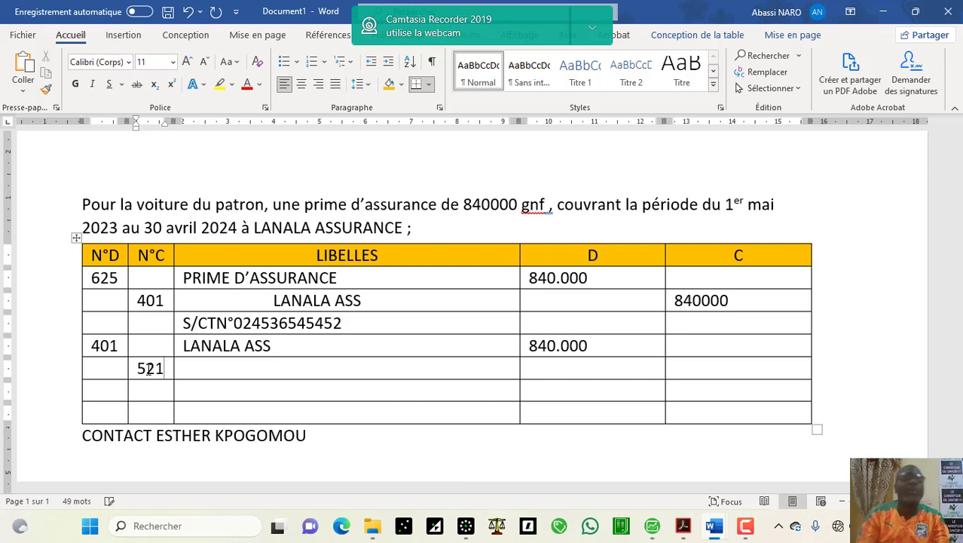
left_click(465, 525)
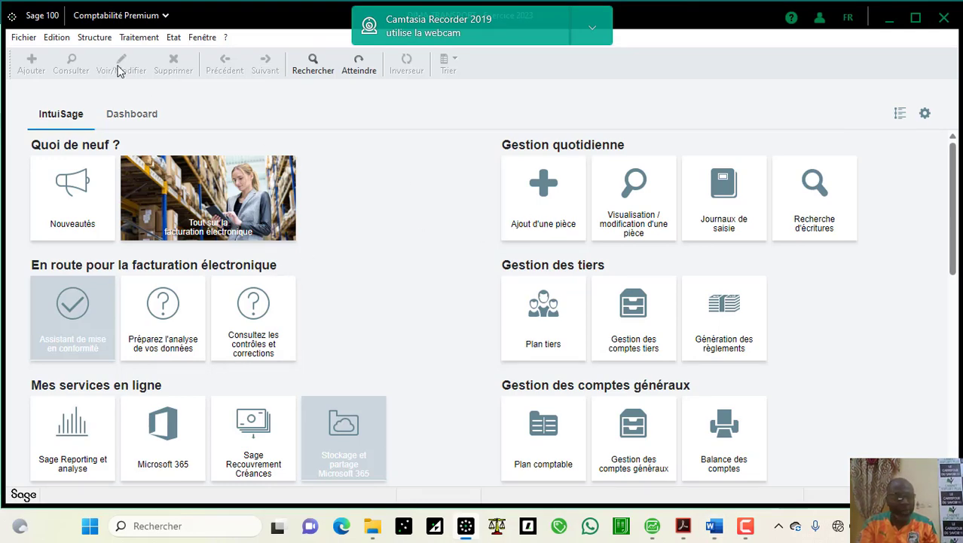
left_click(94, 37)
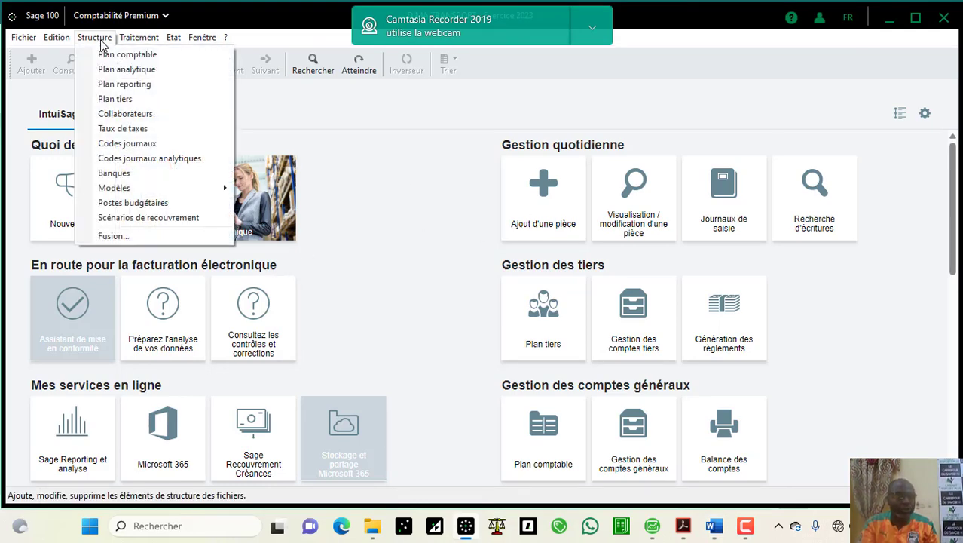
left_click(139, 143)
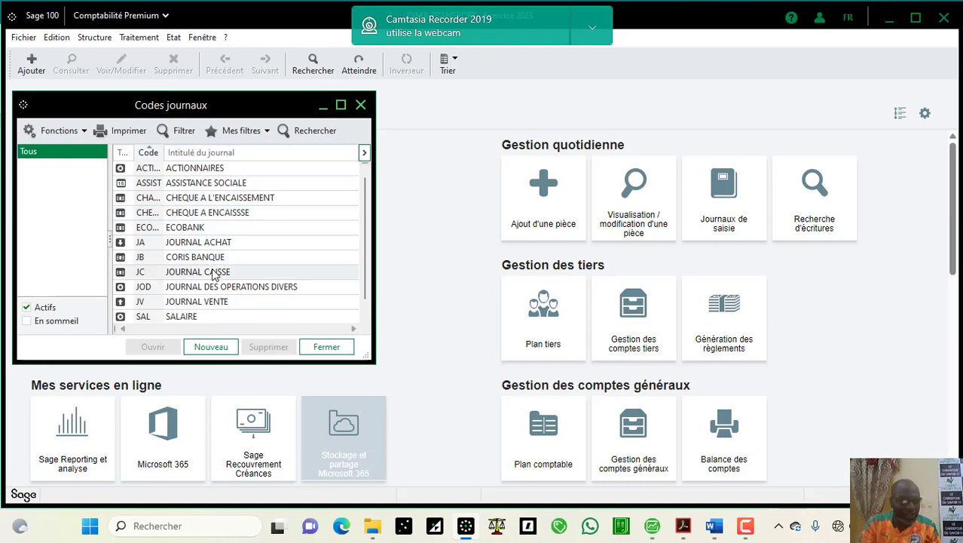
double_click(194, 228)
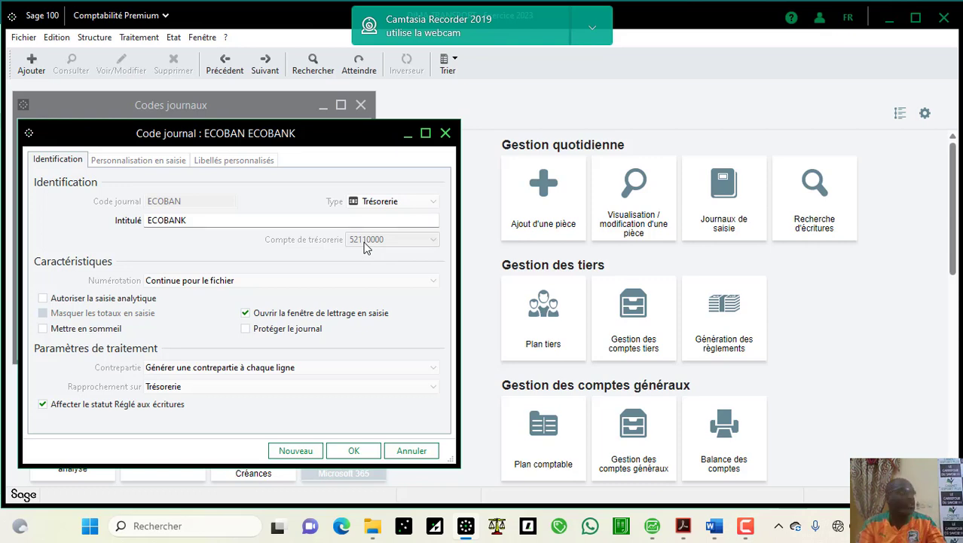
mouse_move(716, 526)
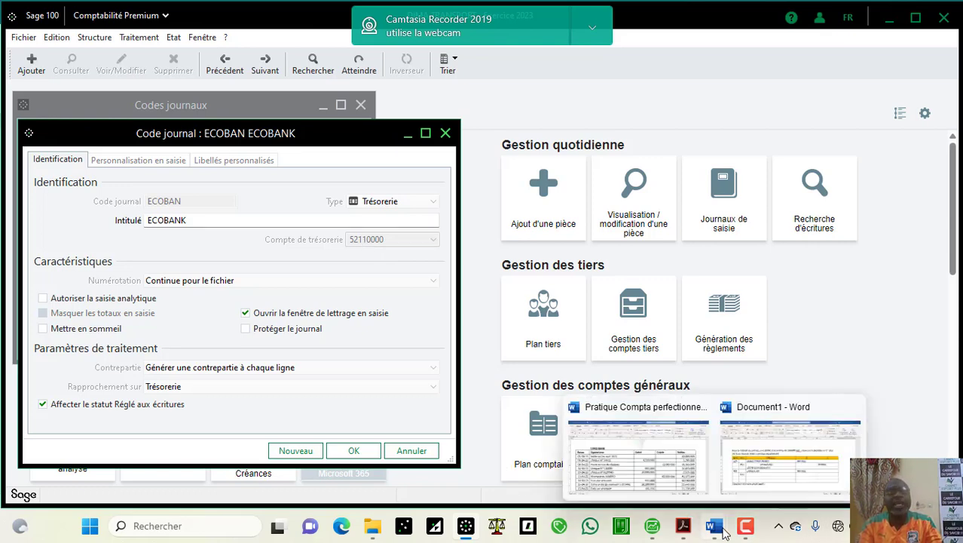
left_click(787, 452)
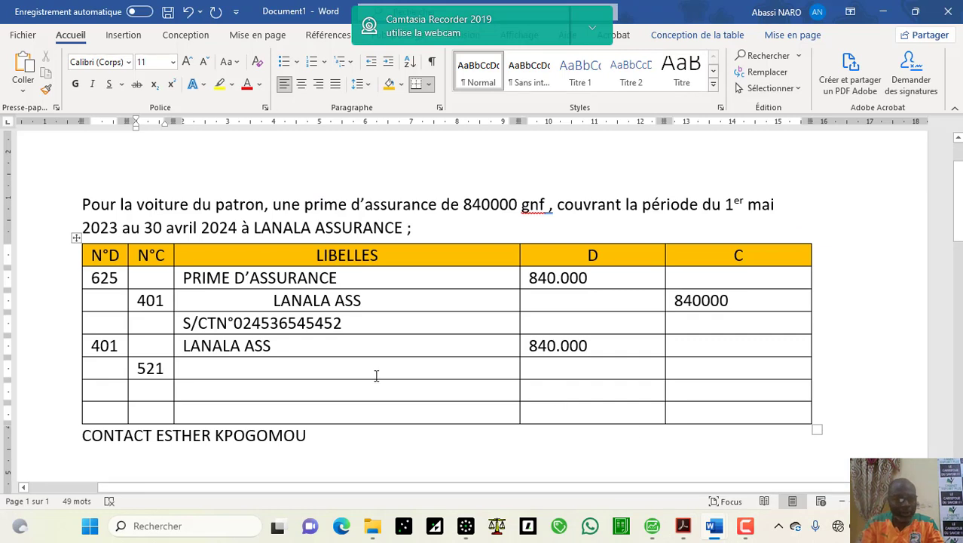
Step: Change the credit account to 5211, label it ECB and enter 840.000 in column C
type("1")
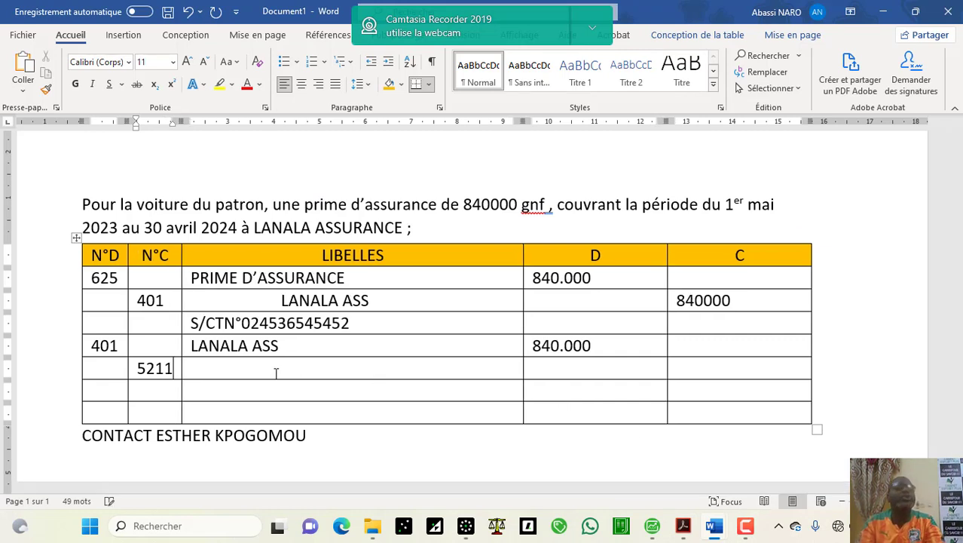
left_click(280, 367)
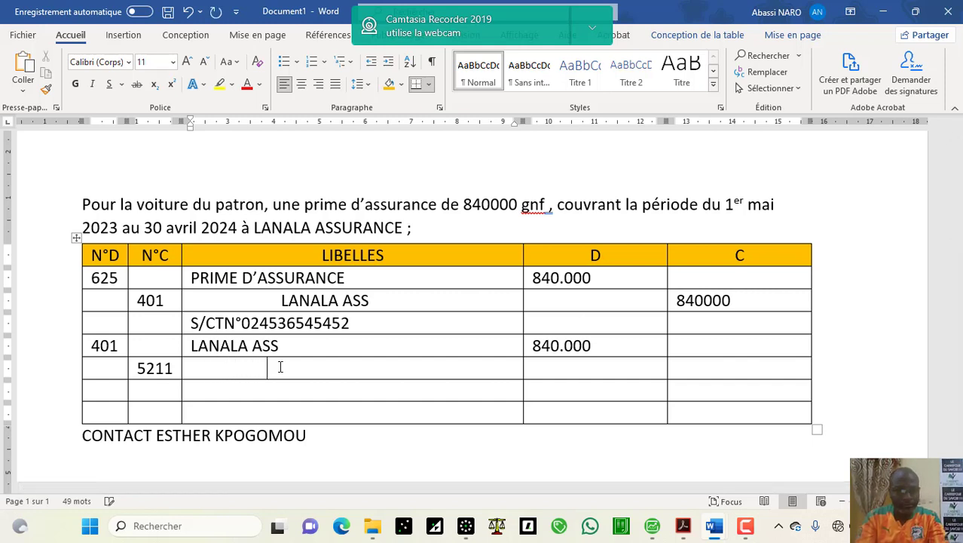
type("EC")
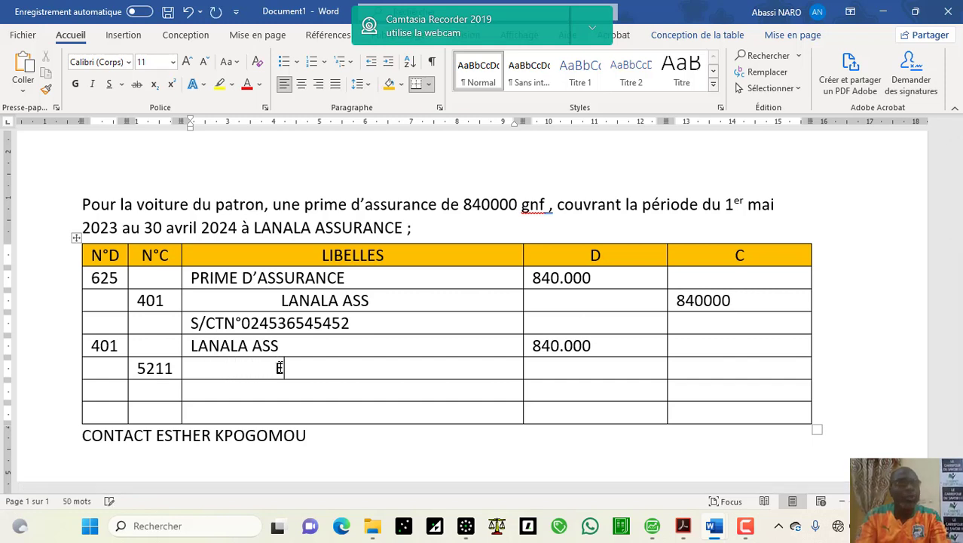
type("B")
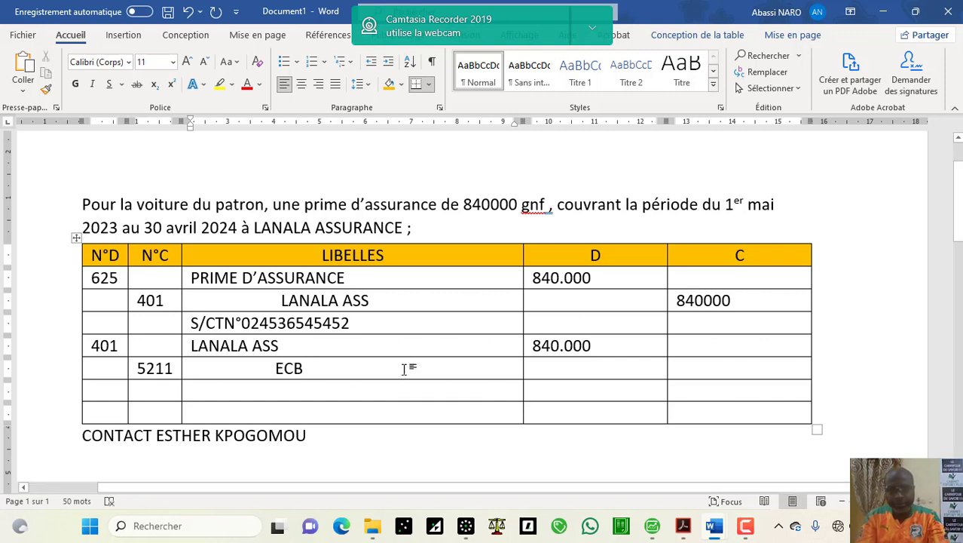
left_click(710, 375)
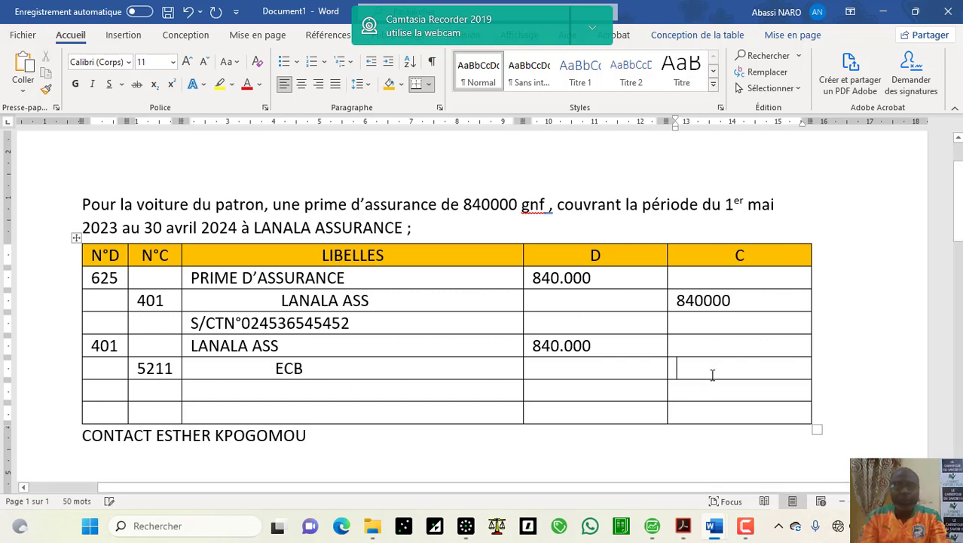
type("840")
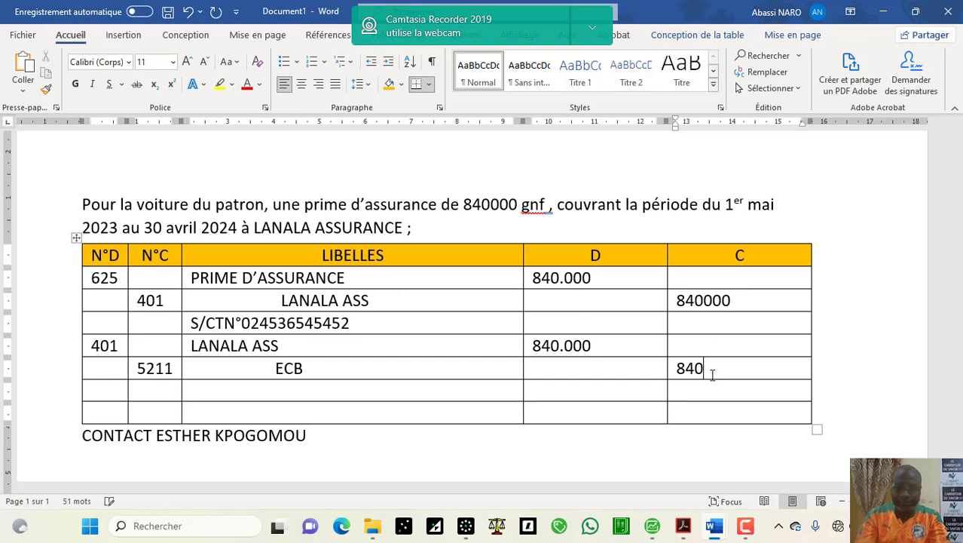
type(".000")
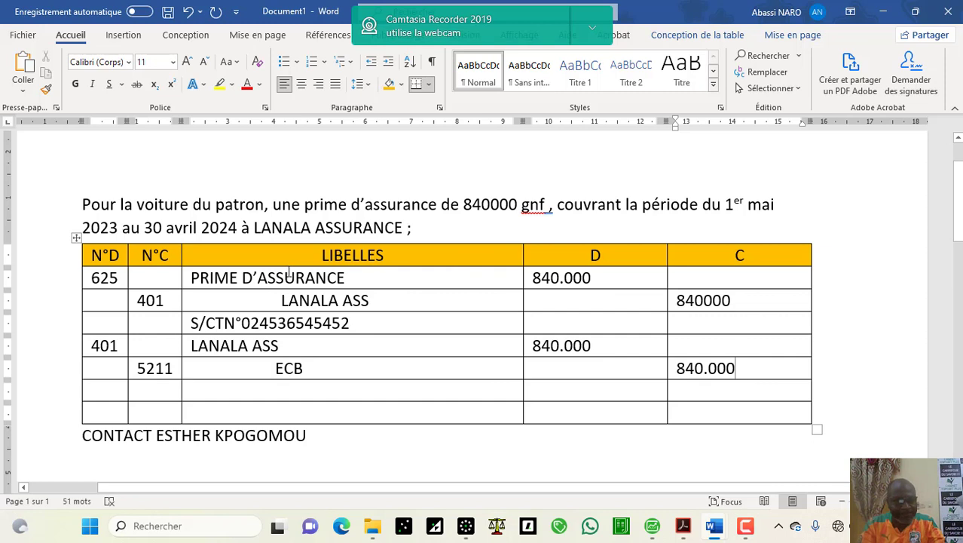
Step: Append (01/05/23) to the PRIME D'ASSURANCE label and enter S/ REGLEMENT in the label cell below ECB
left_click(355, 280)
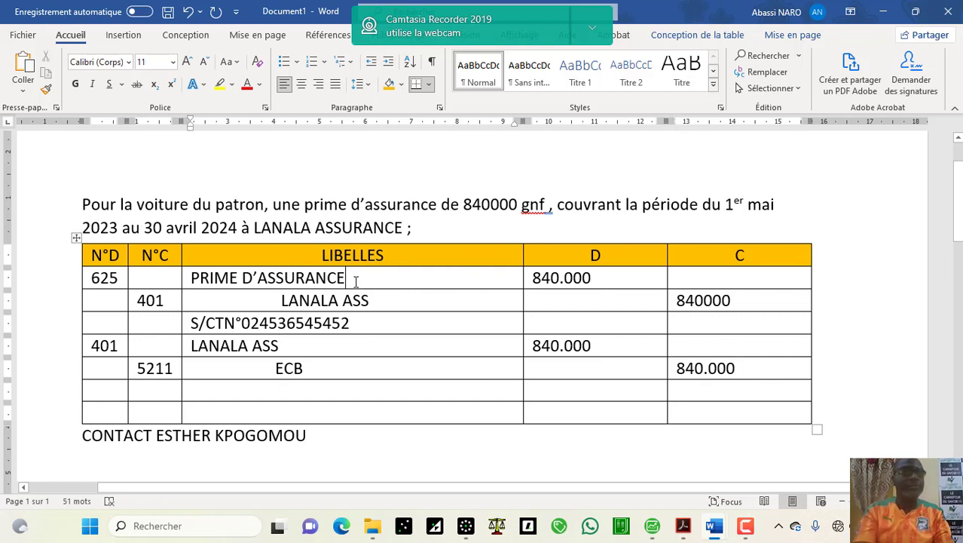
type("(")
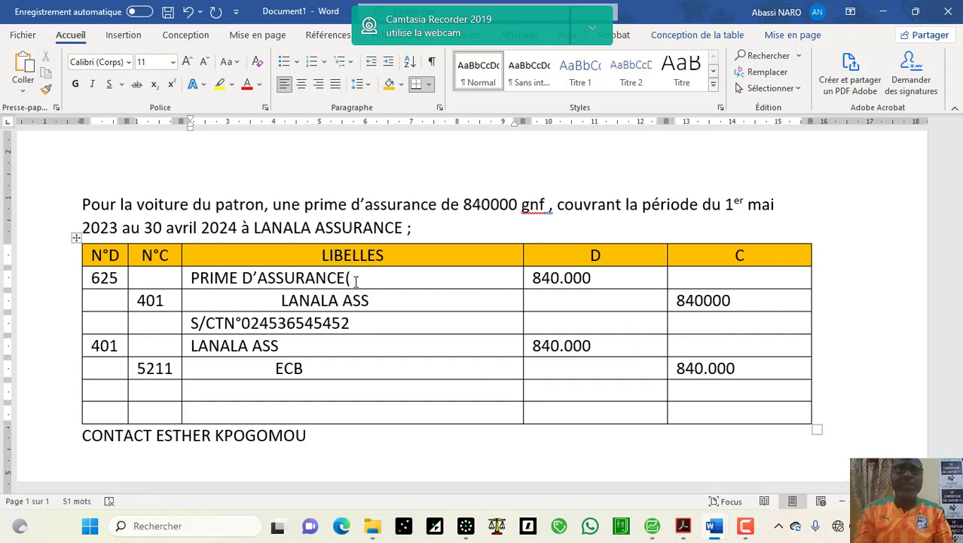
type("0")
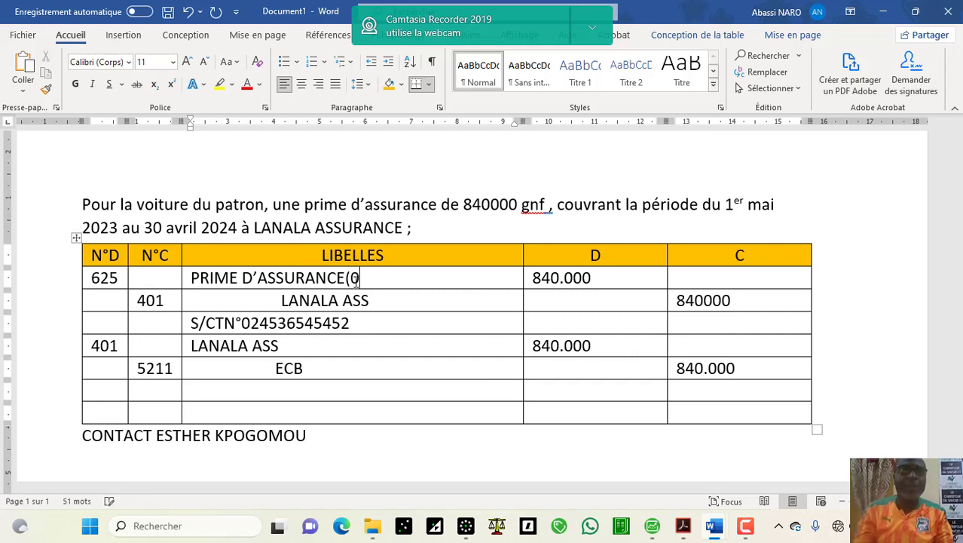
type("1/0")
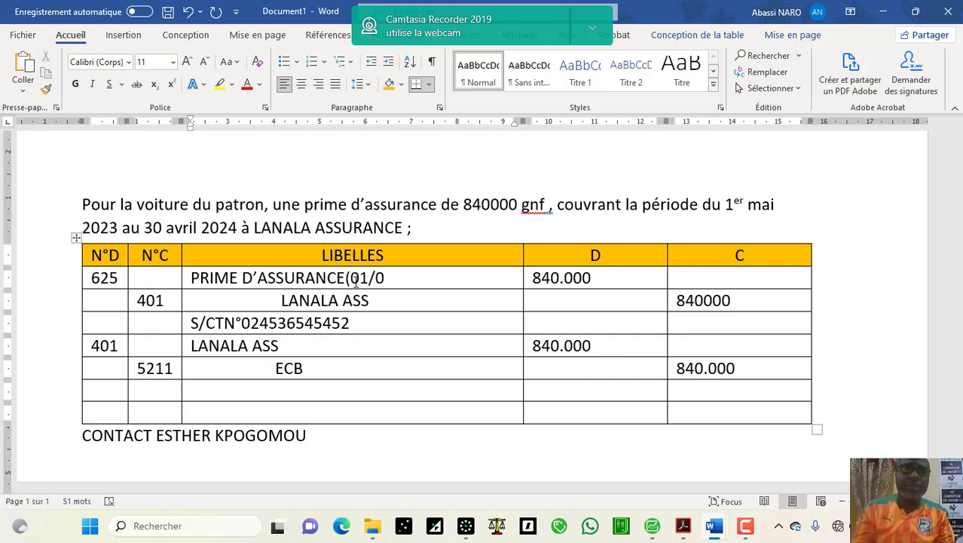
type("5")
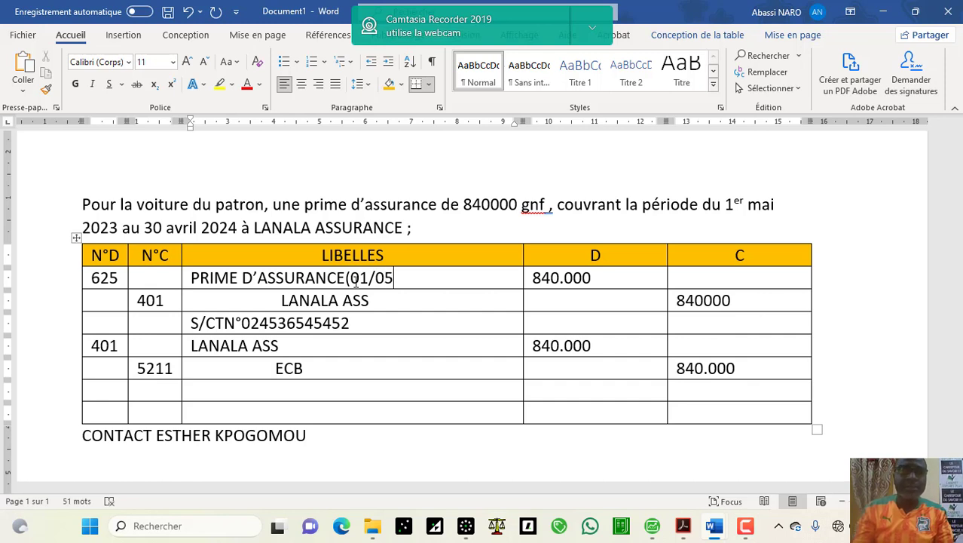
type("/23")
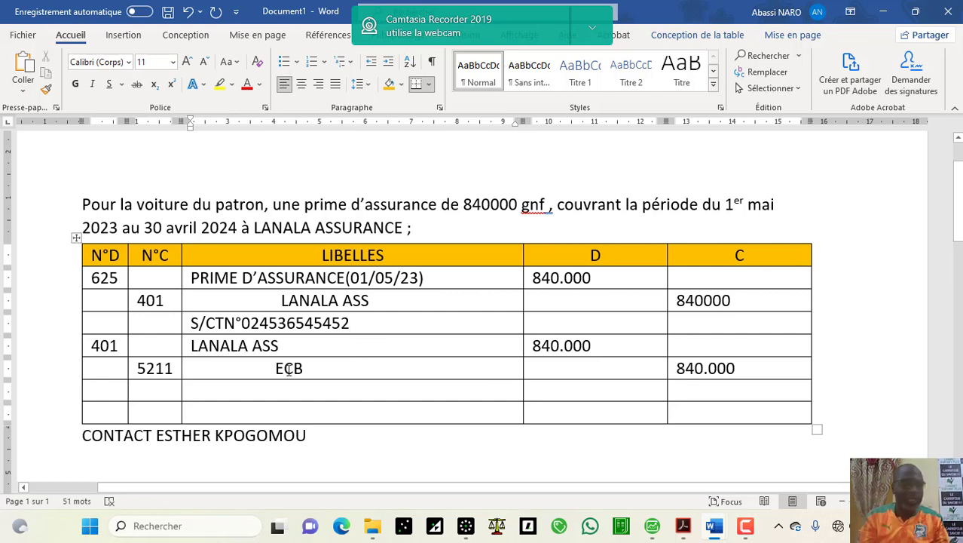
left_click(281, 388)
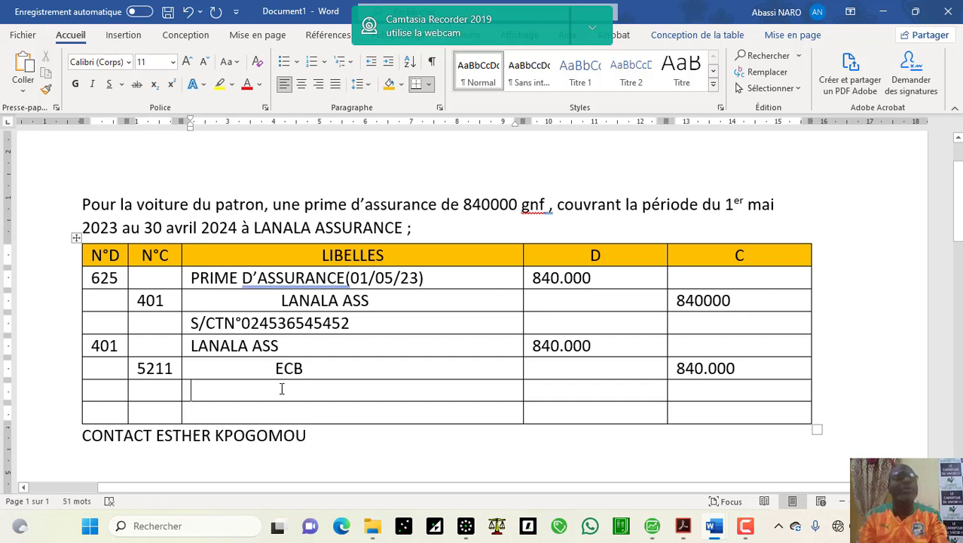
type("S")
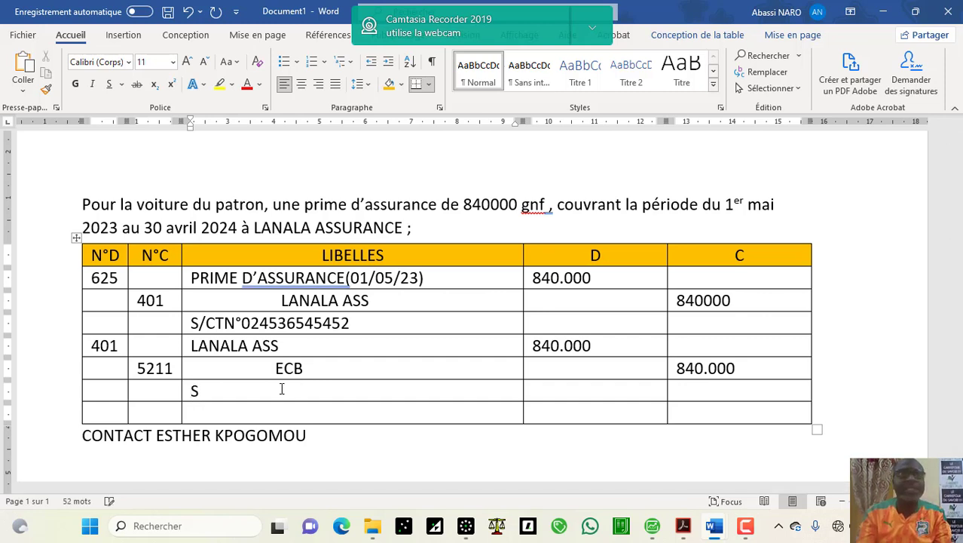
type("/ RE")
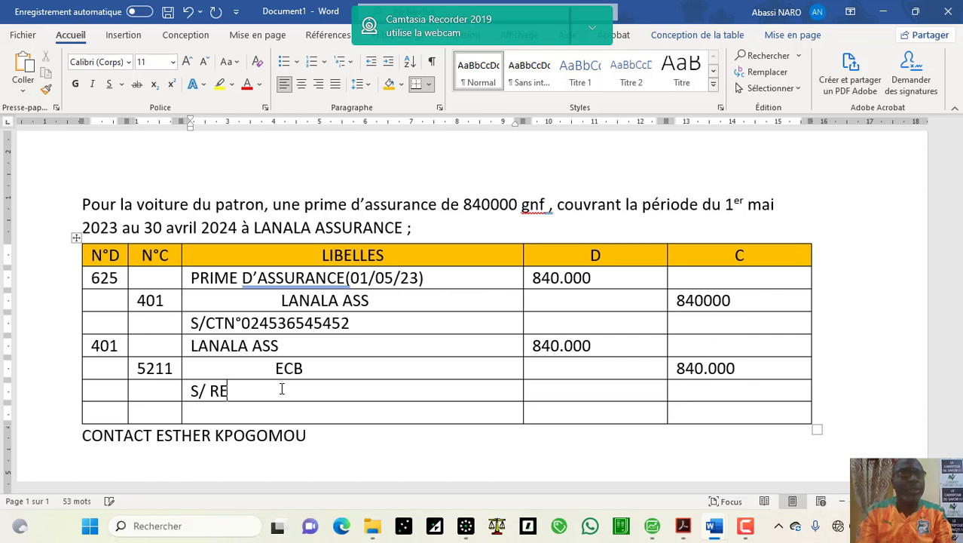
type("GLEM")
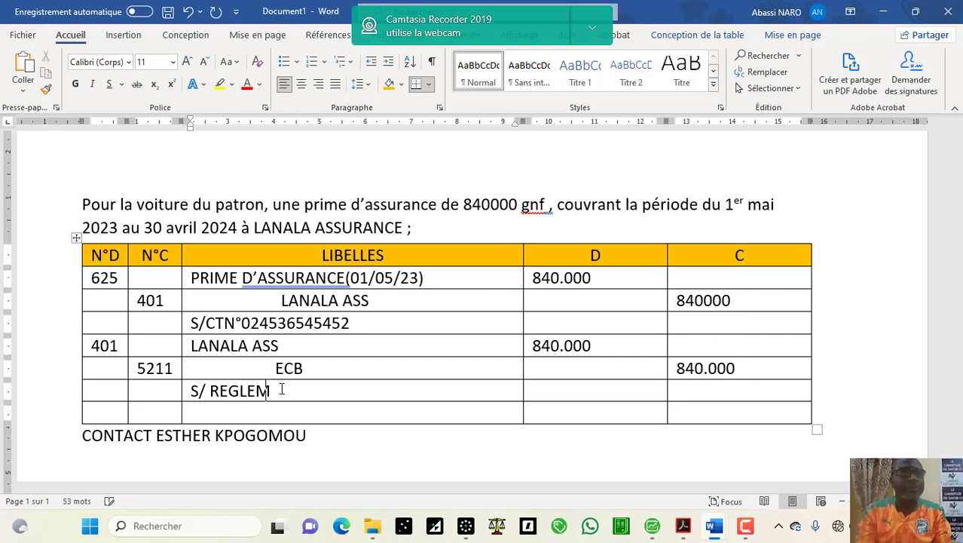
type("ENT")
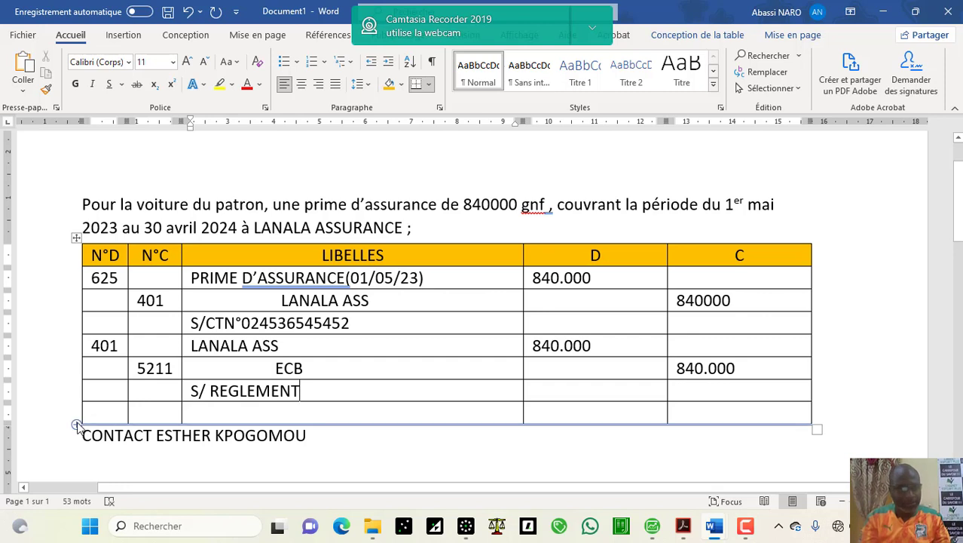
Step: Add empty rows to the journal table and paste (01/05/23) into the cell below S/ REGLEMENT
left_click(77, 426)
left_click(78, 426)
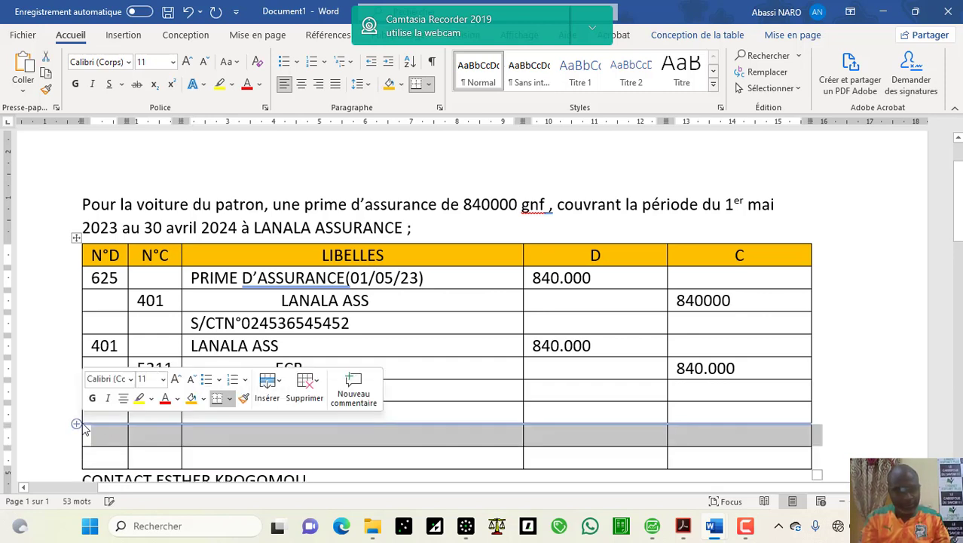
left_click(184, 441)
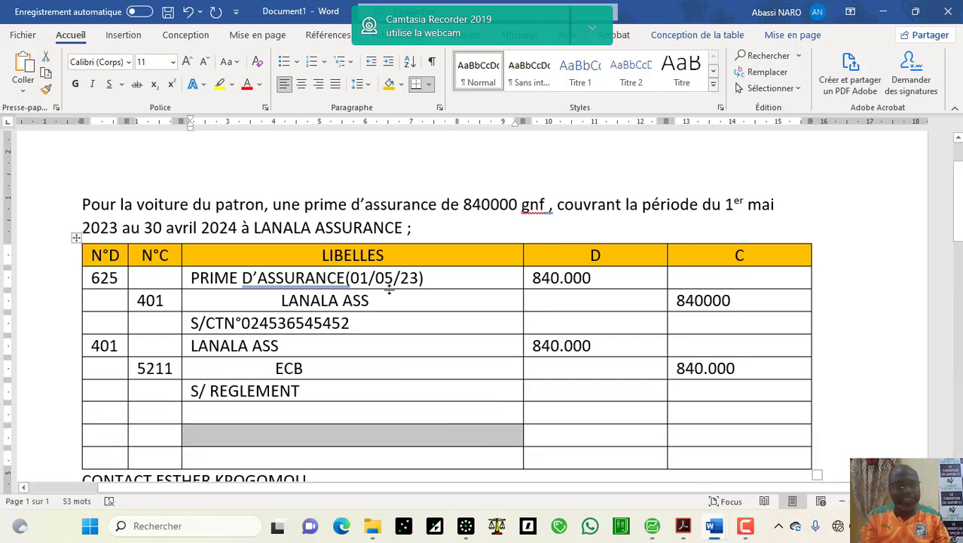
left_click(427, 280)
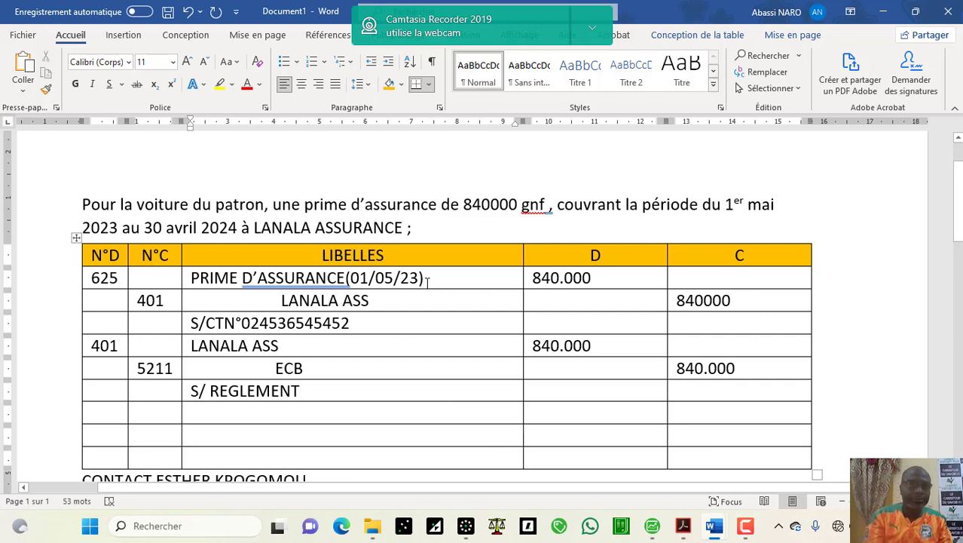
left_click_drag(427, 280, 346, 277)
key("ctrl+c")
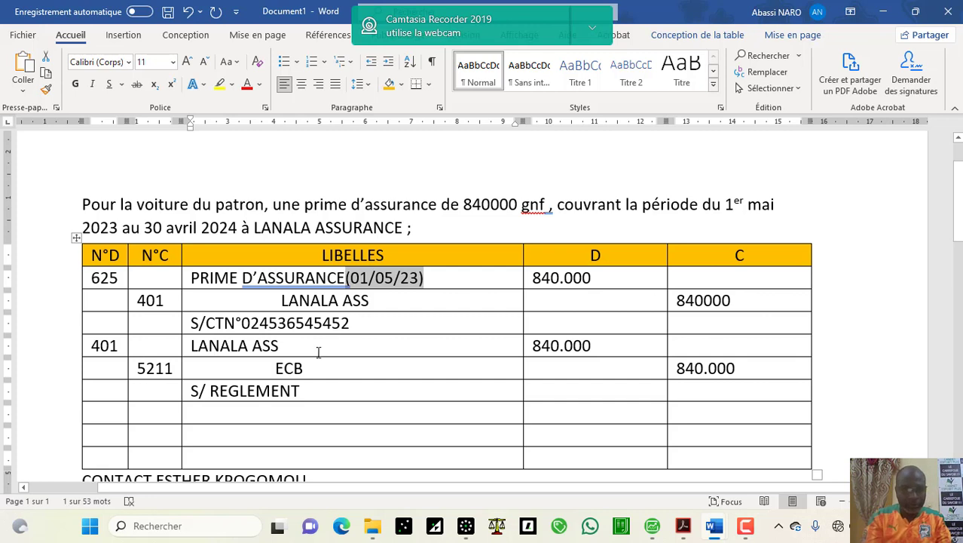
left_click(307, 408)
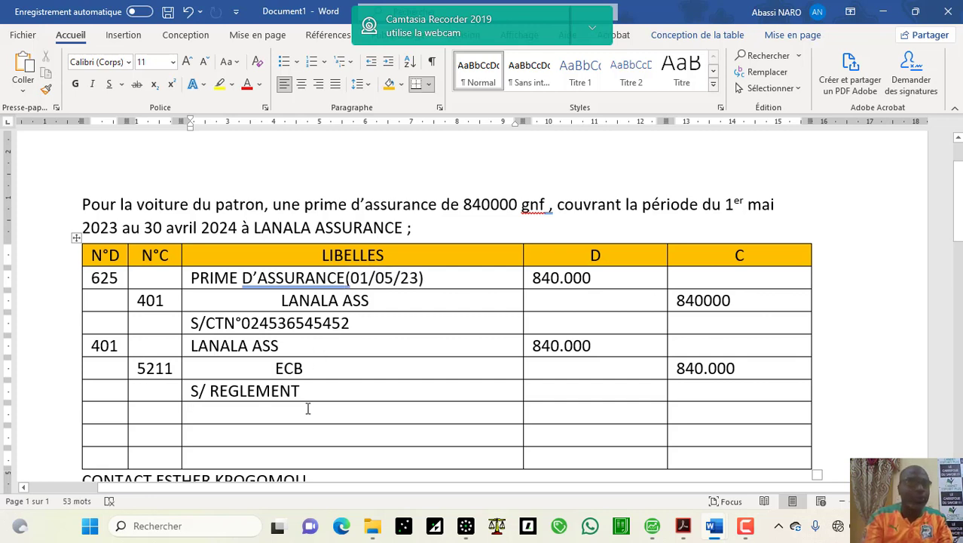
key("ctrl+v")
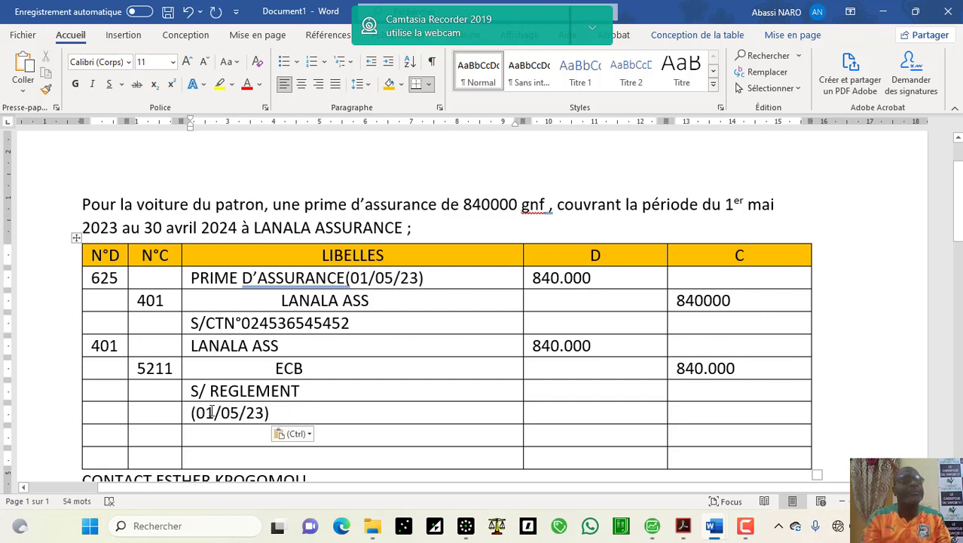
Step: Change the pasted date to (31/12/23) and centre it in its cell
left_click(205, 412)
key("BackSpace")
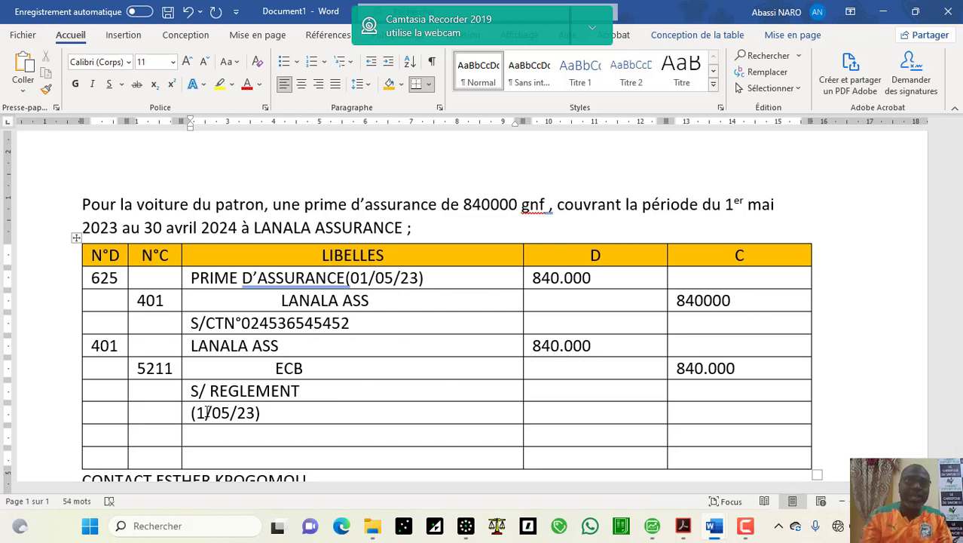
type("3")
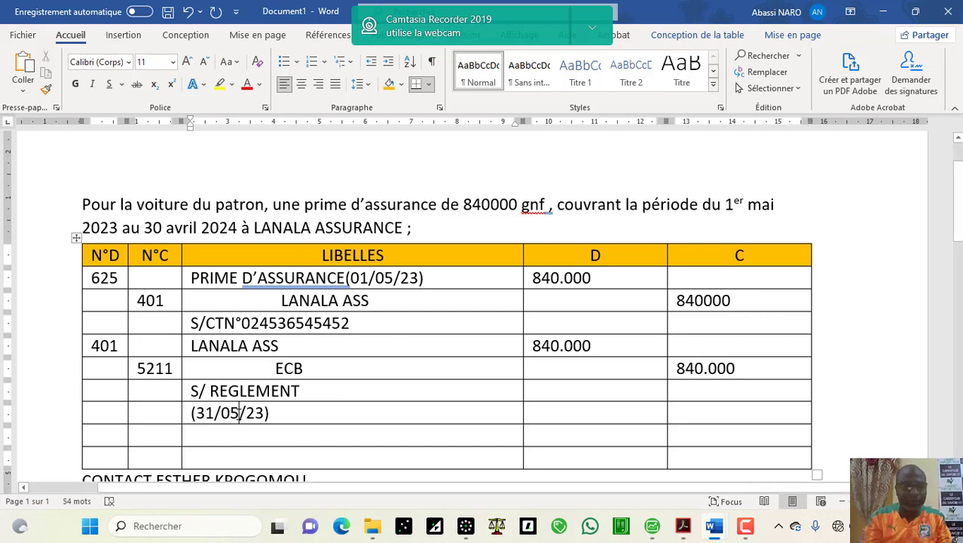
left_click(240, 412)
key("BackSpace")
key("BackSpace")
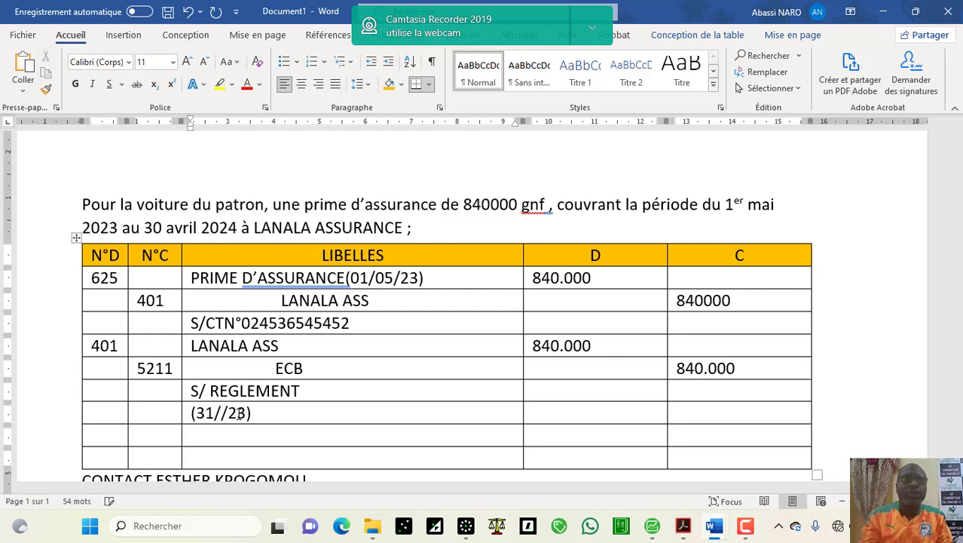
type("12")
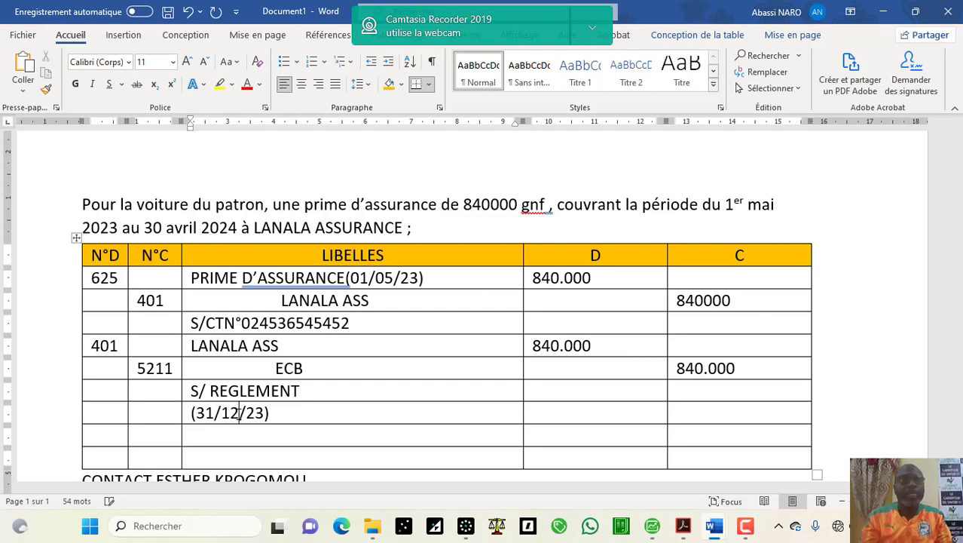
left_click(184, 417)
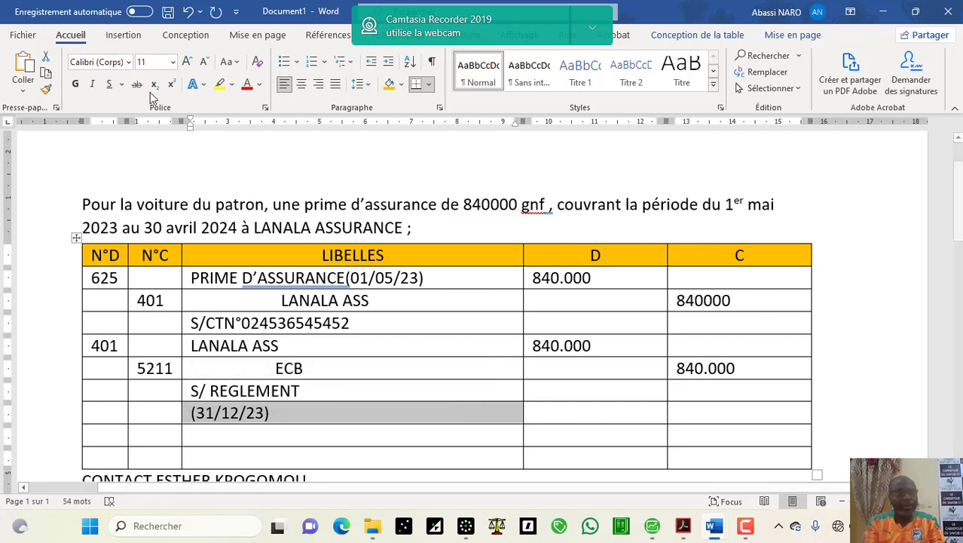
left_click(301, 84)
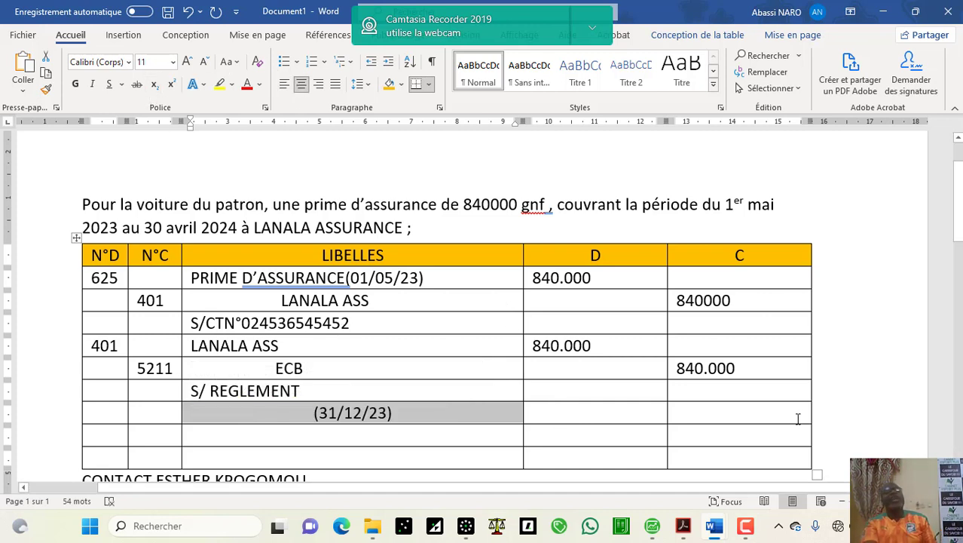
Step: After the contact line, add a CALCUL paragraph with 840.000 on the line beneath
scroll(483, 301, "down", 3)
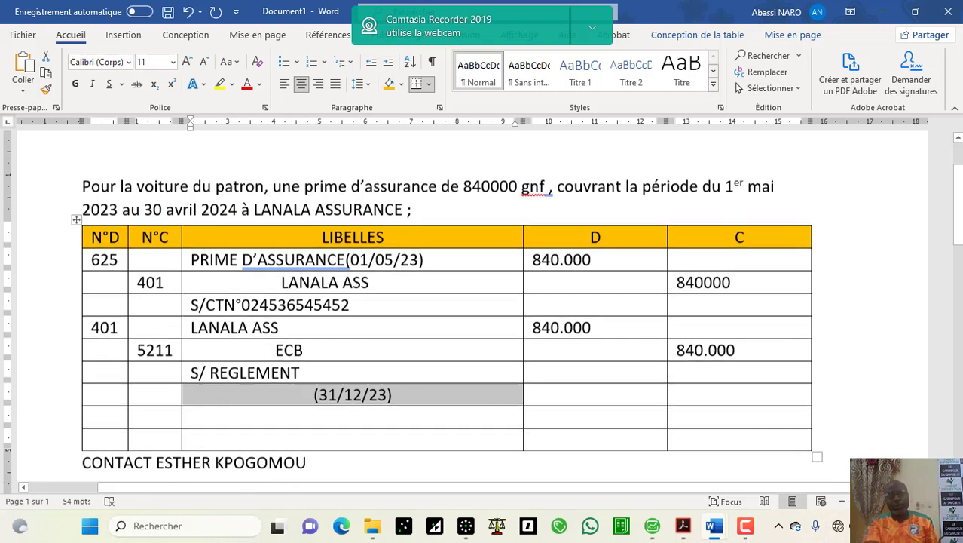
scroll(482, 301, "down", 2)
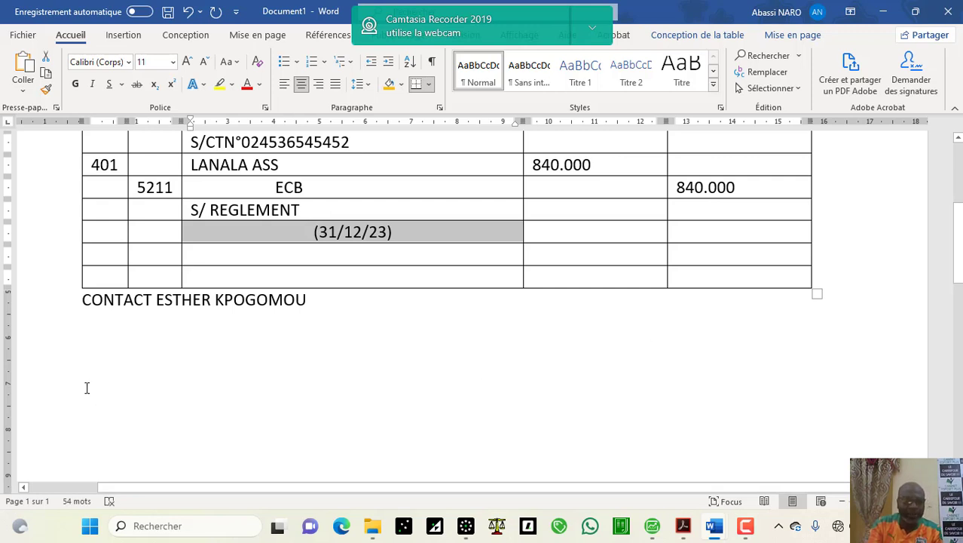
left_click(143, 371)
left_click(152, 358)
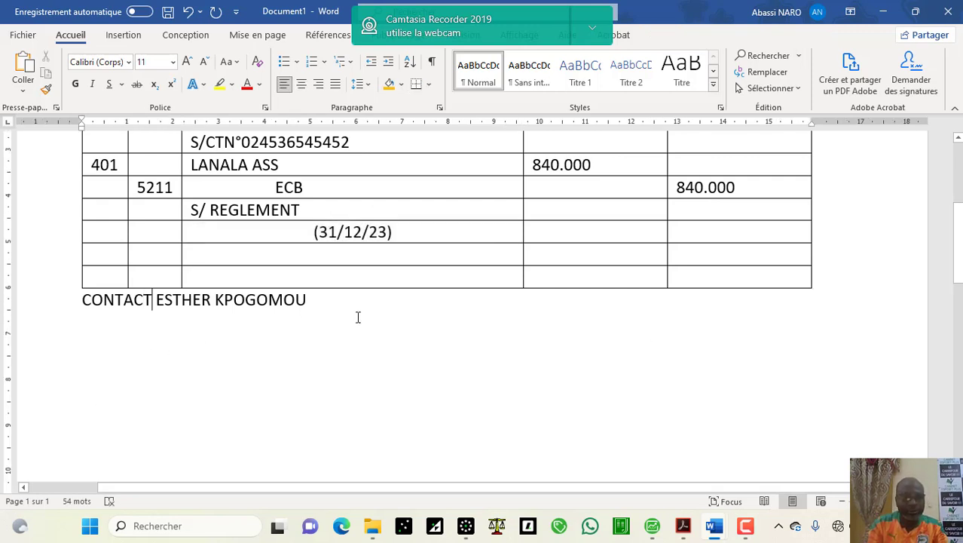
key("Return")
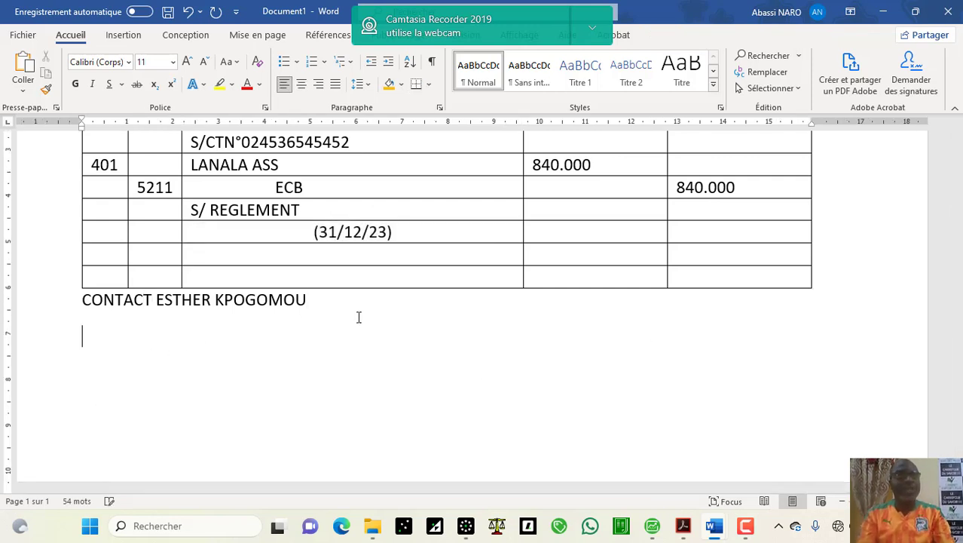
type("CAL")
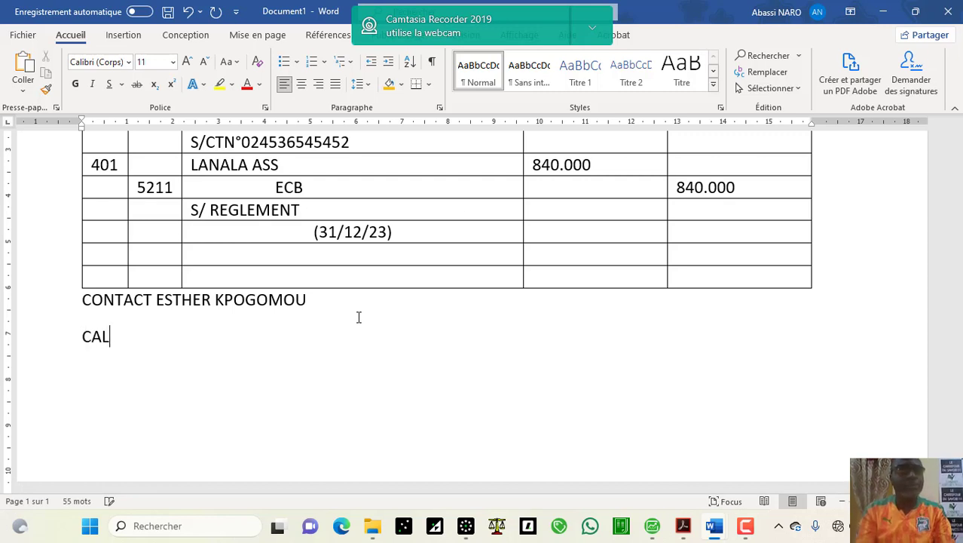
type("CU")
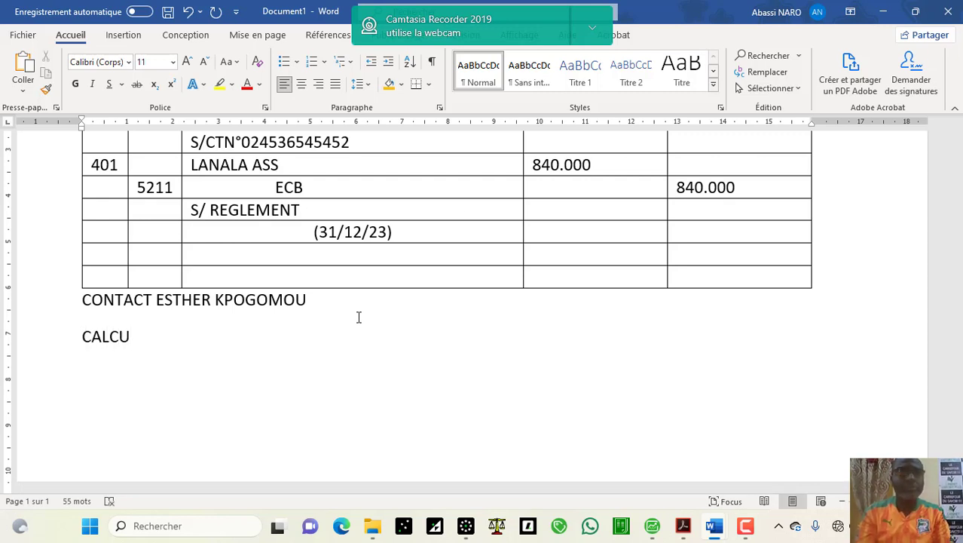
type("L")
key("Return")
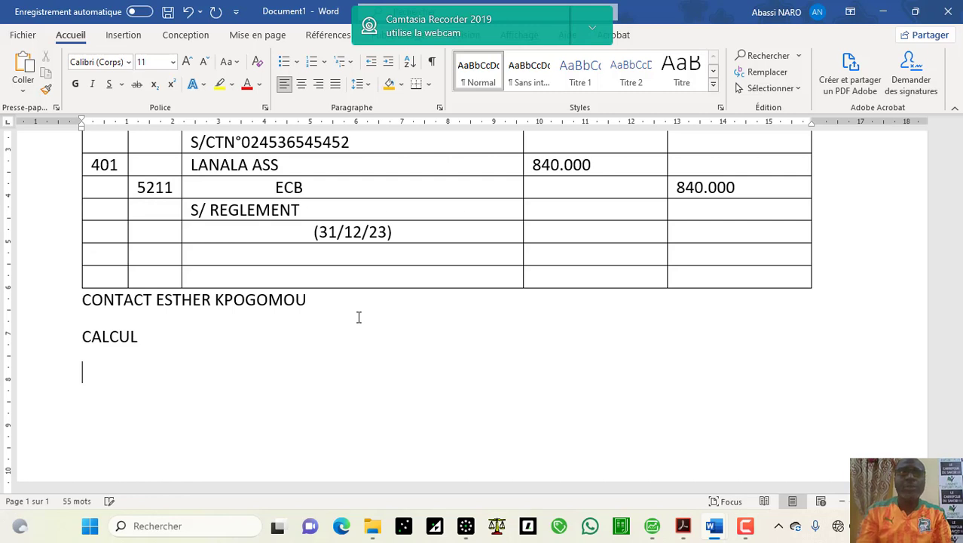
type("840")
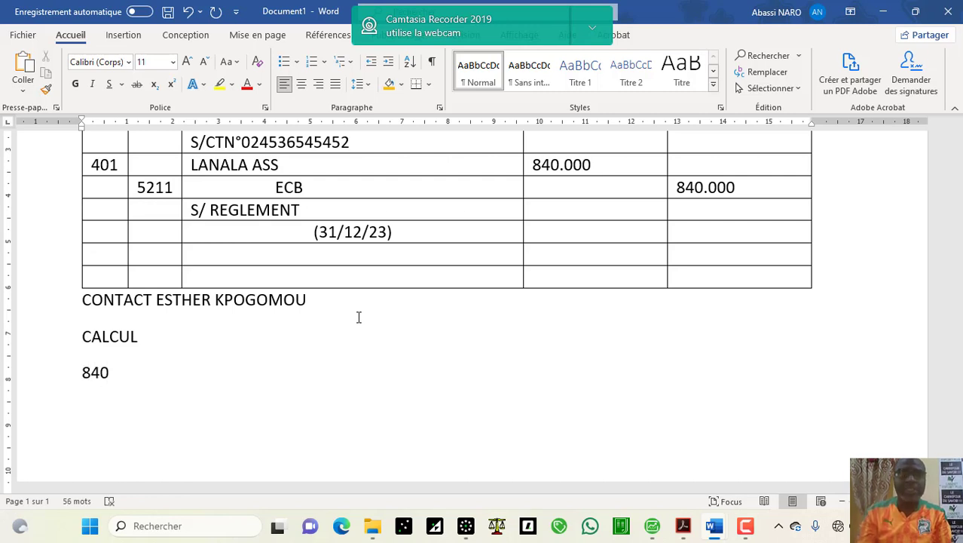
type(".000")
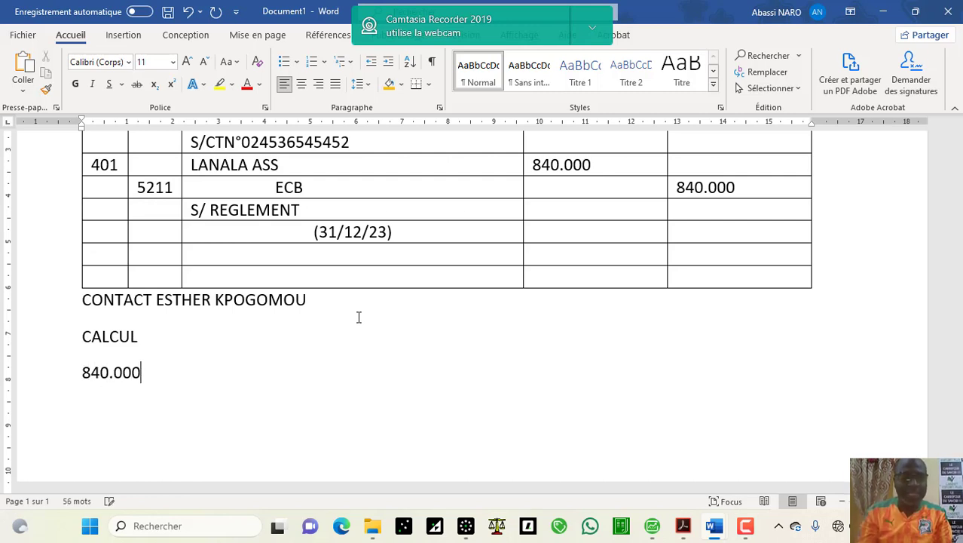
Step: Insert a line-arrow shape running right from 840.000 and style it thick and black
left_click(119, 34)
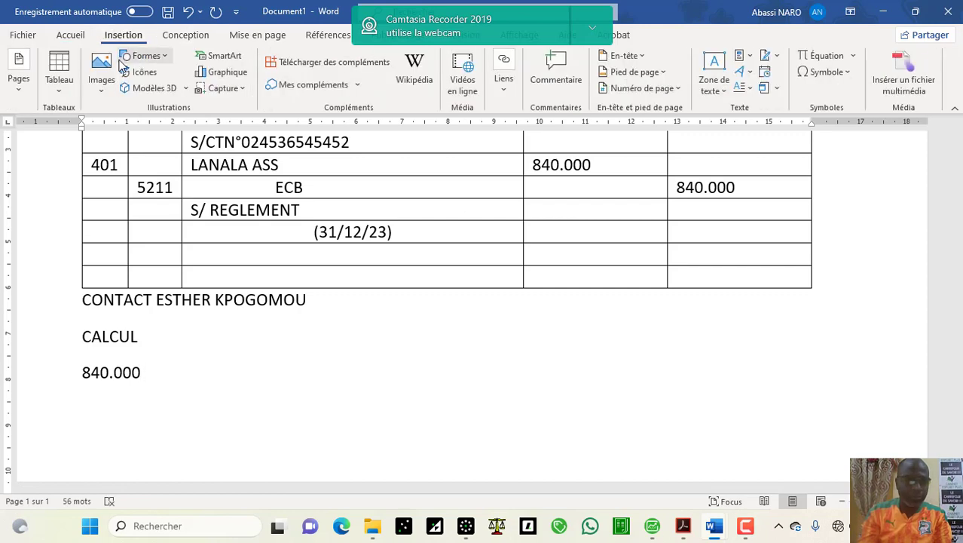
left_click(165, 58)
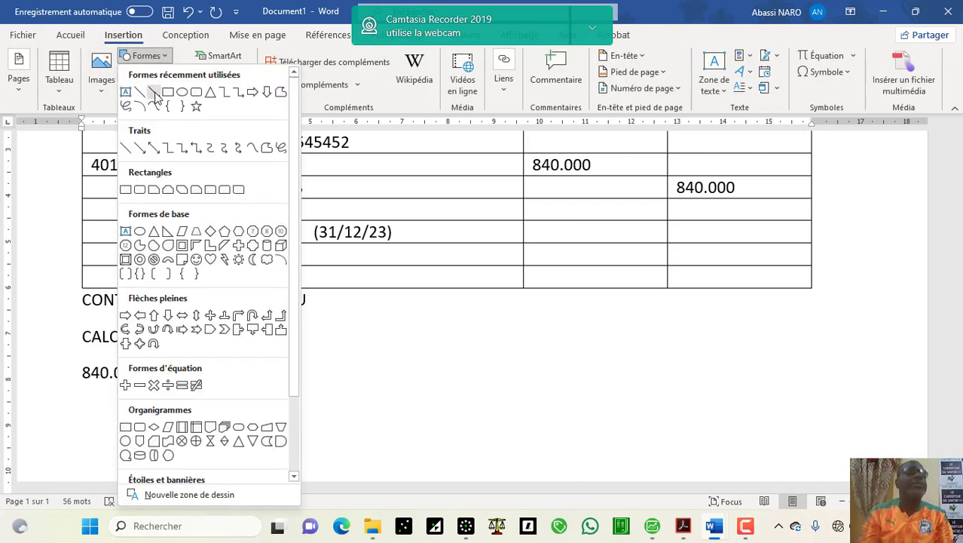
left_click(155, 93)
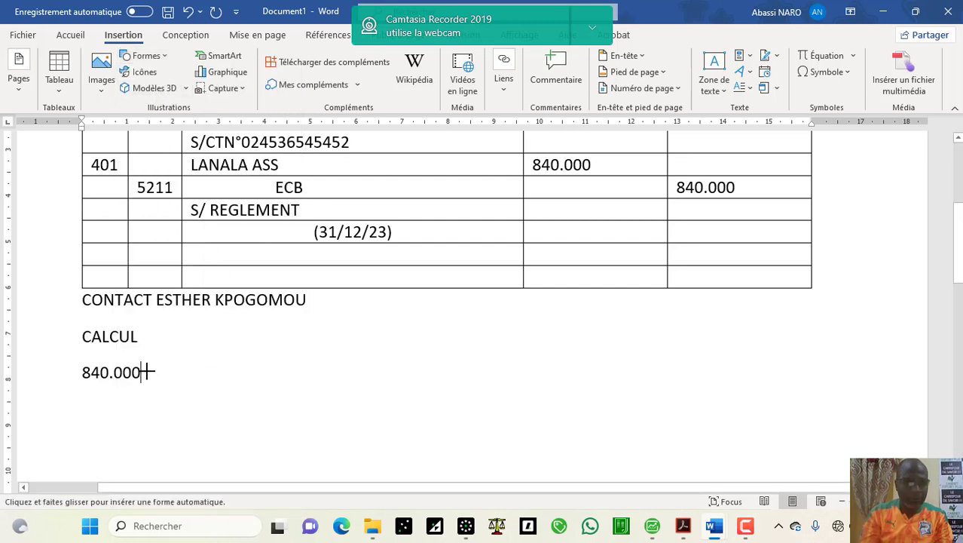
mouse_move(144, 372)
left_mouse_down()
mouse_move(365, 381)
mouse_move(466, 363)
mouse_move(565, 373)
left_mouse_up()
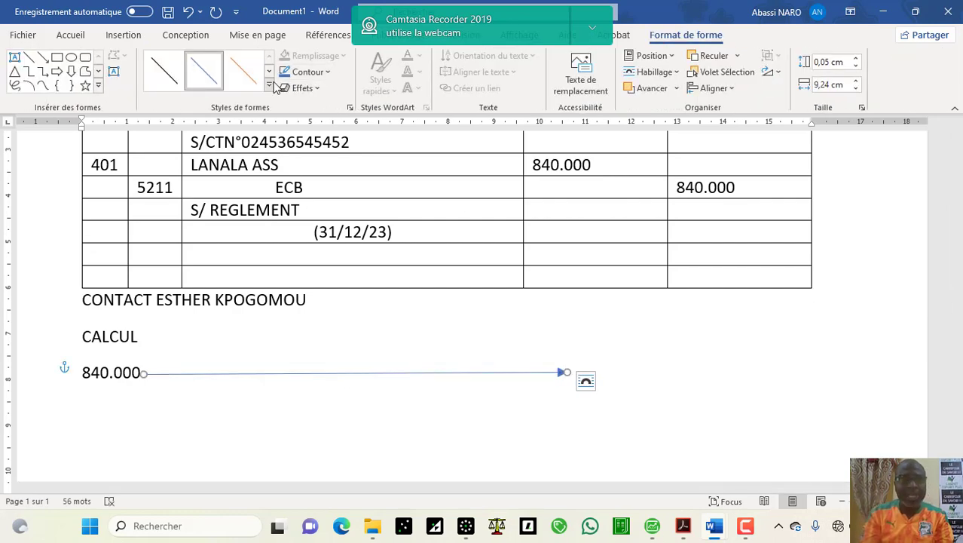
left_click(269, 86)
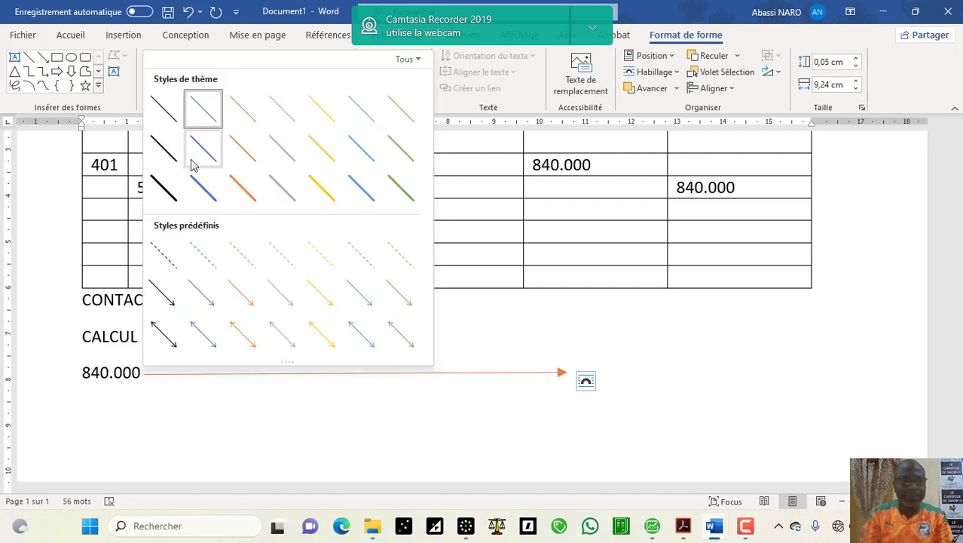
left_click(164, 190)
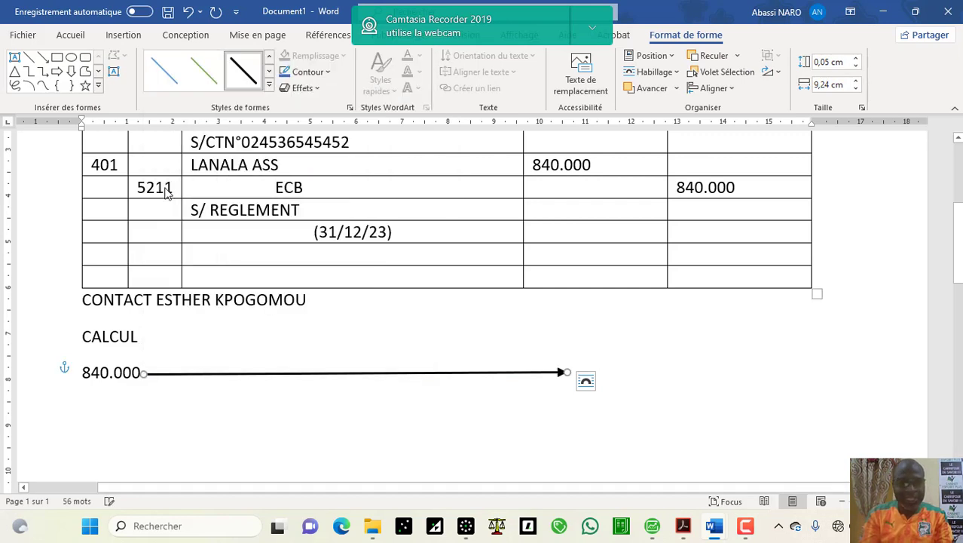
left_click(576, 372)
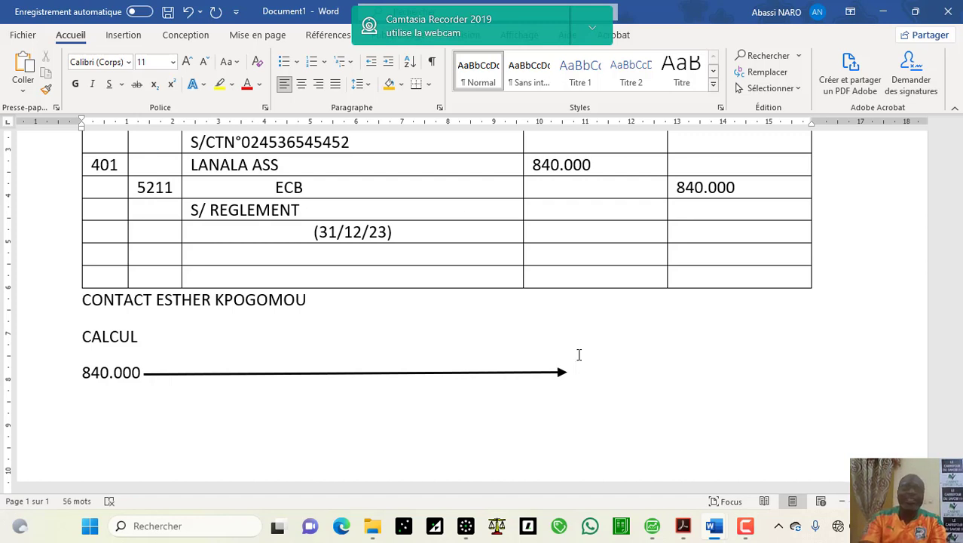
Step: Type 12 mois at the arrow's tip, then duplicate the arrow and nudge the copy to the line below
type("12")
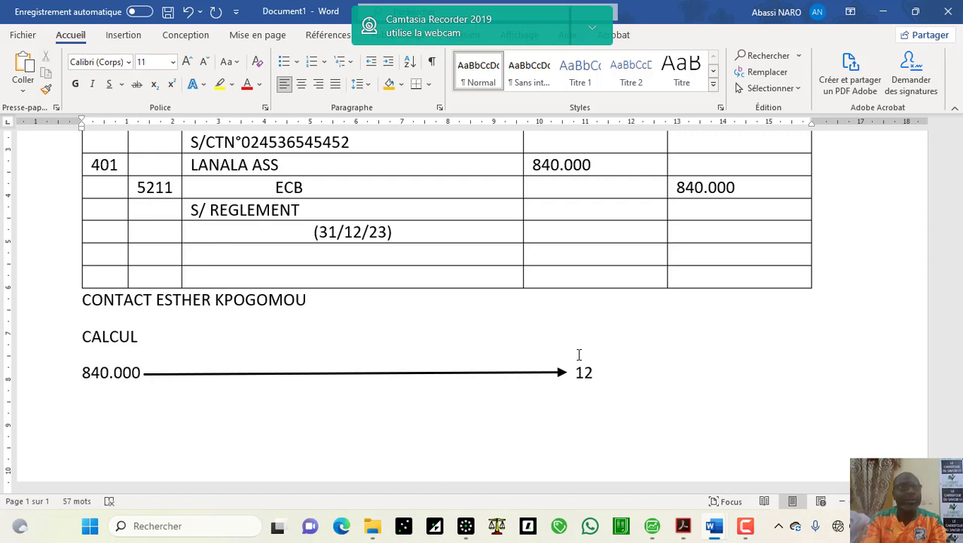
type(" m")
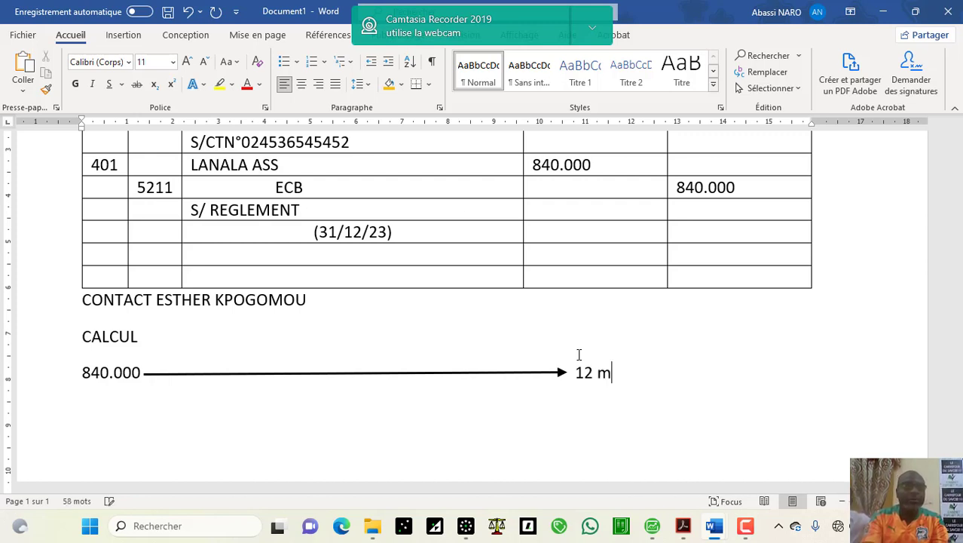
type("ois")
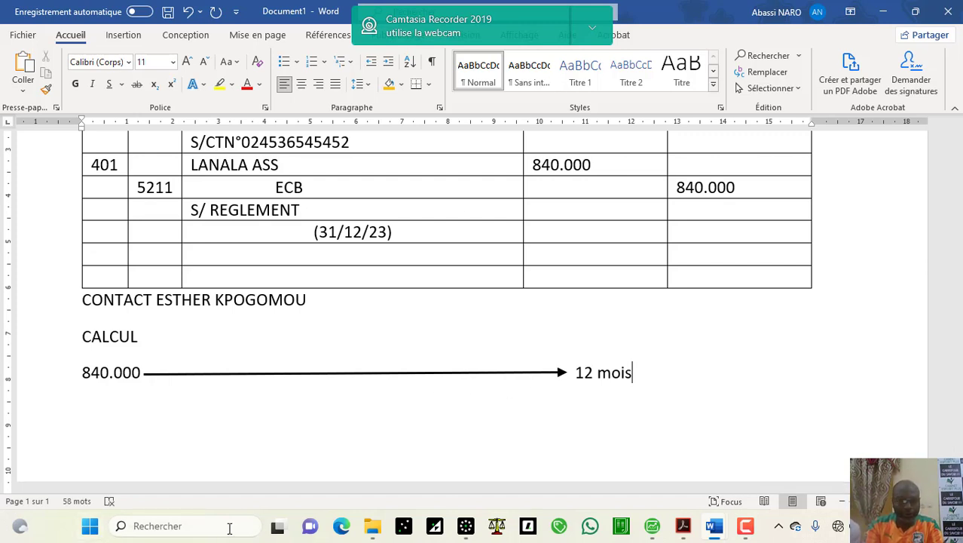
left_click(300, 375)
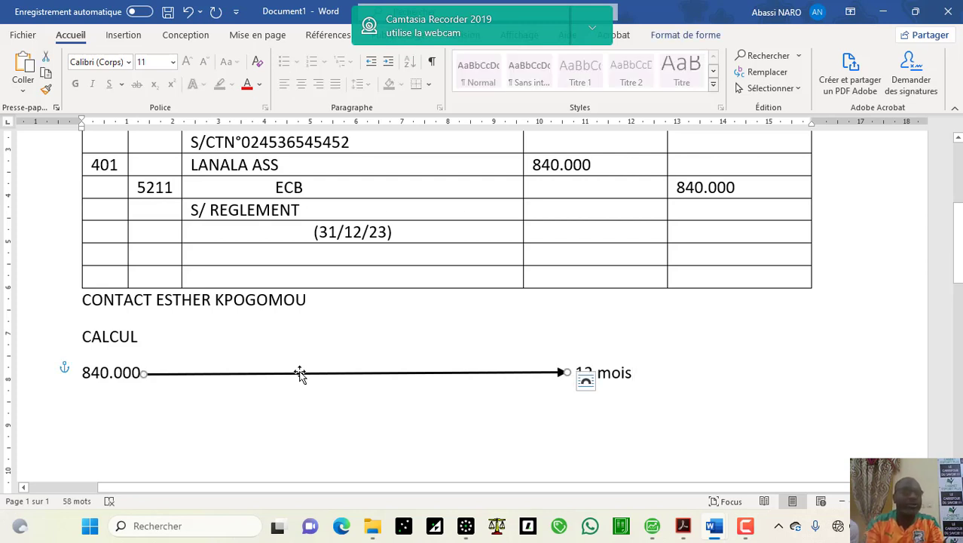
key("ctrl+v")
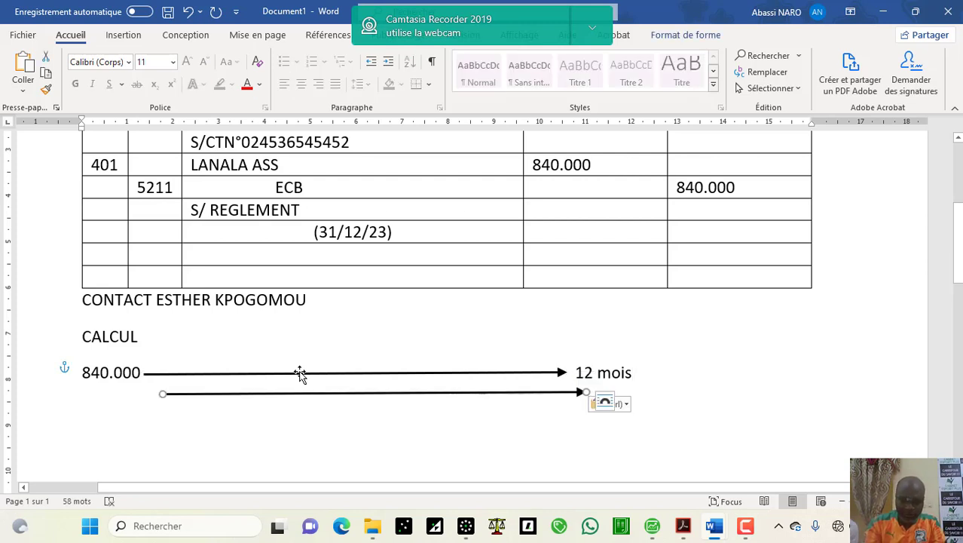
key("Down")
key("Down")
key("Down")
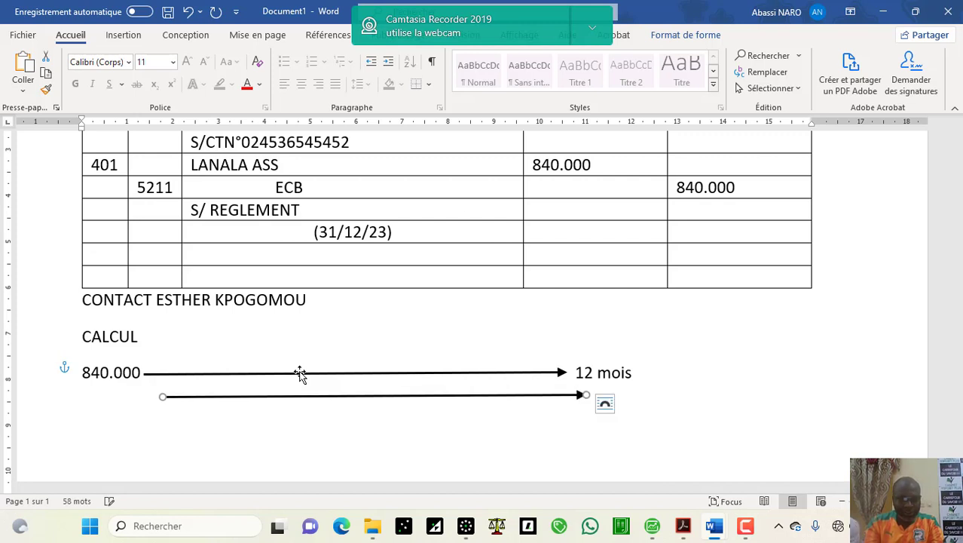
key("Down")
key("Down")
key("Down")
key("Down")
key("Down")
key("Down")
key("Down")
key("Down")
key("Down")
key("Down")
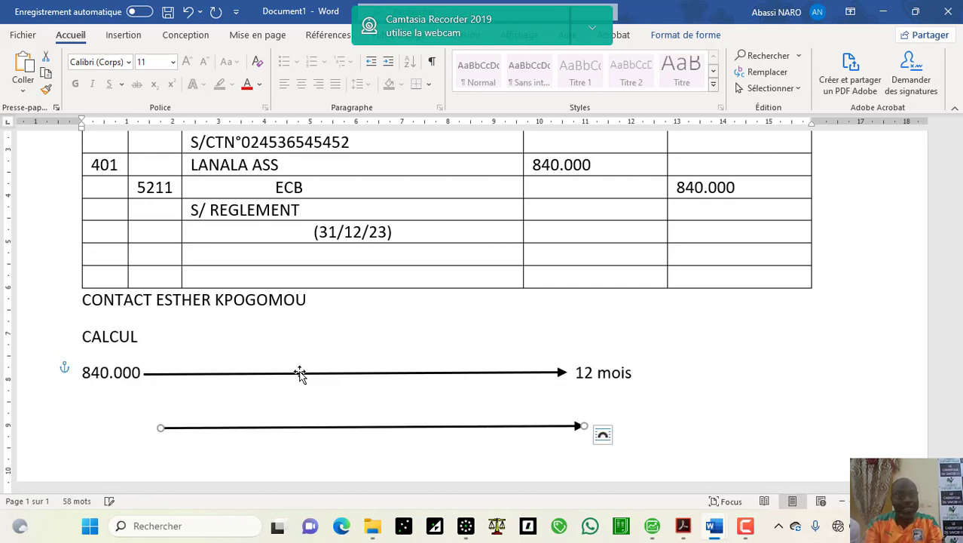
key("Left")
key("Left")
key("Left")
key("Left")
key("Left")
key("Left")
key("Left")
key("Left")
key("Left")
key("Left")
key("Left")
key("Left")
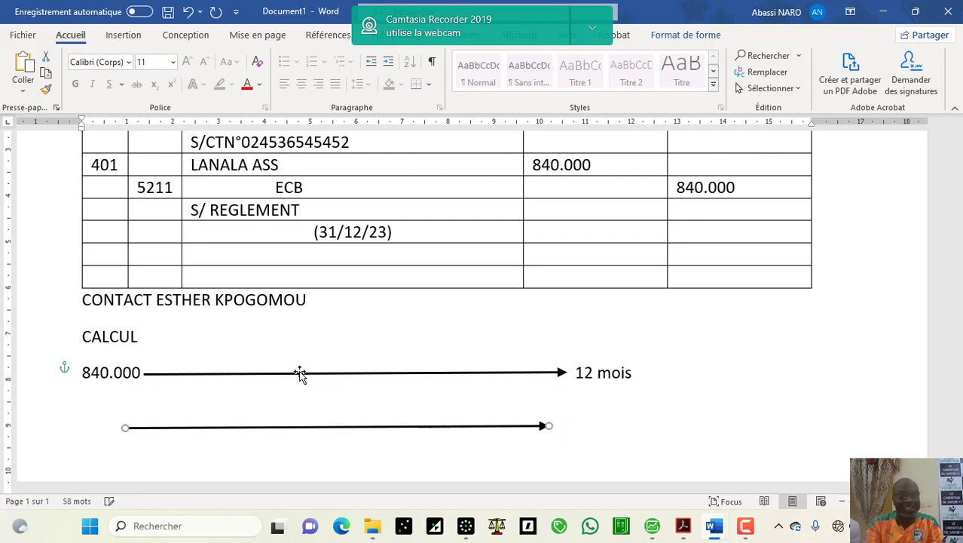
key("Right")
key("Right")
key("Right")
key("Right")
key("Right")
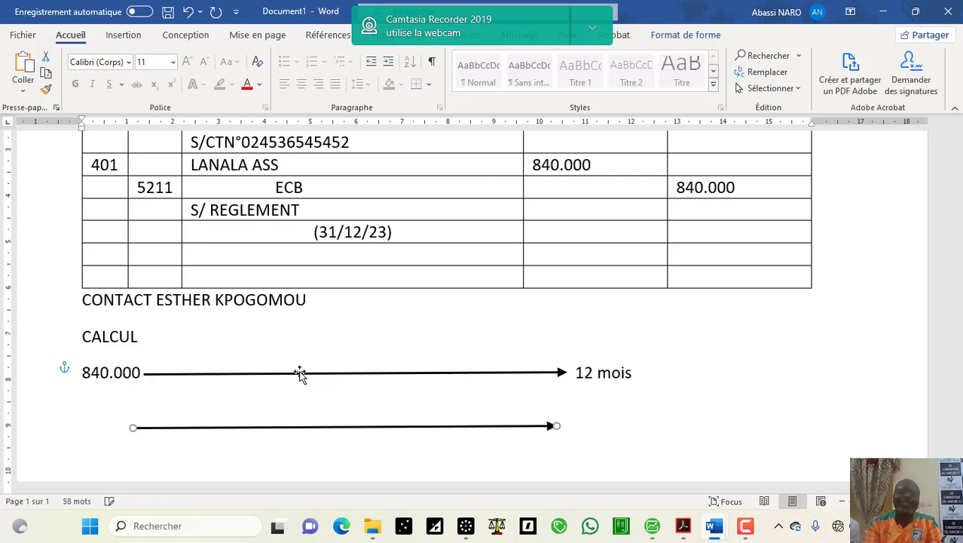
key("Right")
key("Right")
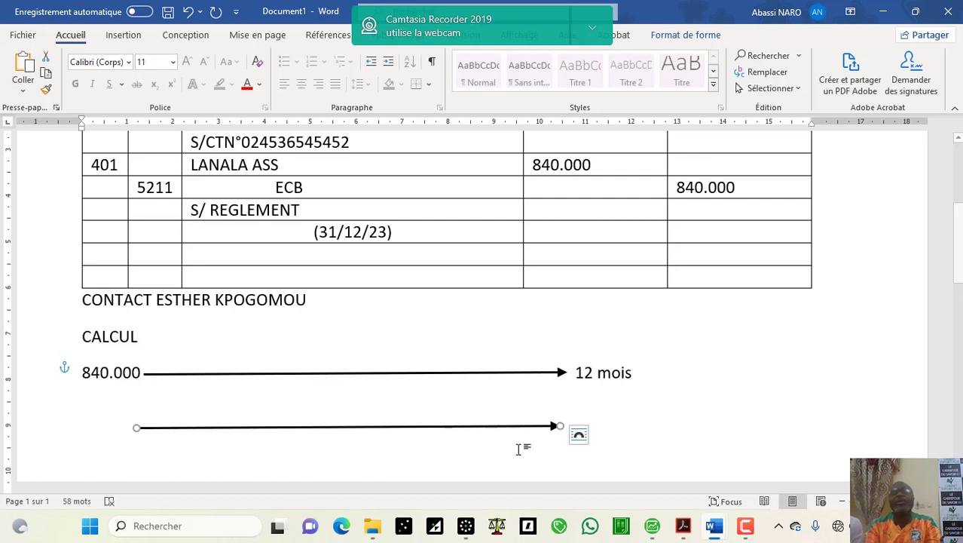
Step: Copy the 12 mois label and paste it beside the lower arrow
left_click(633, 381)
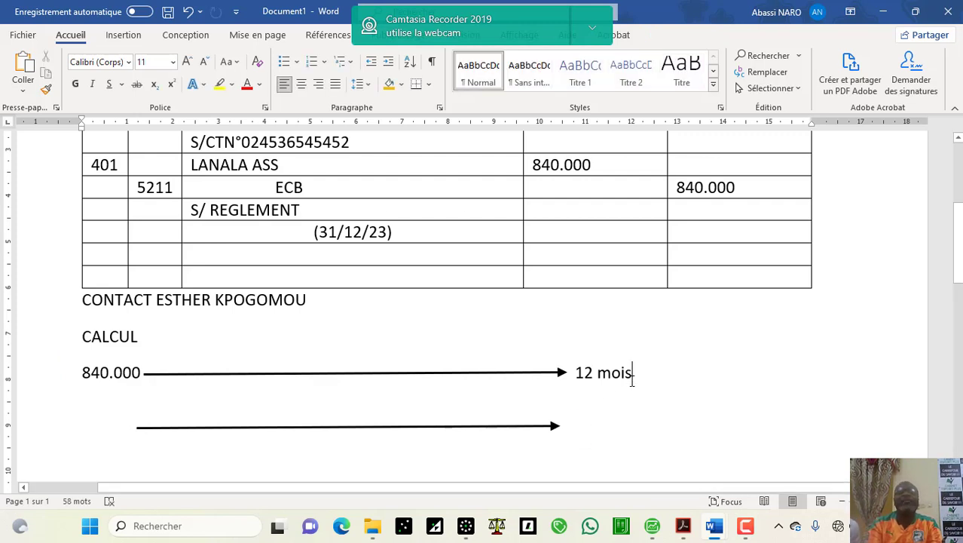
left_click_drag(632, 380, 578, 372)
key("ctrl+c")
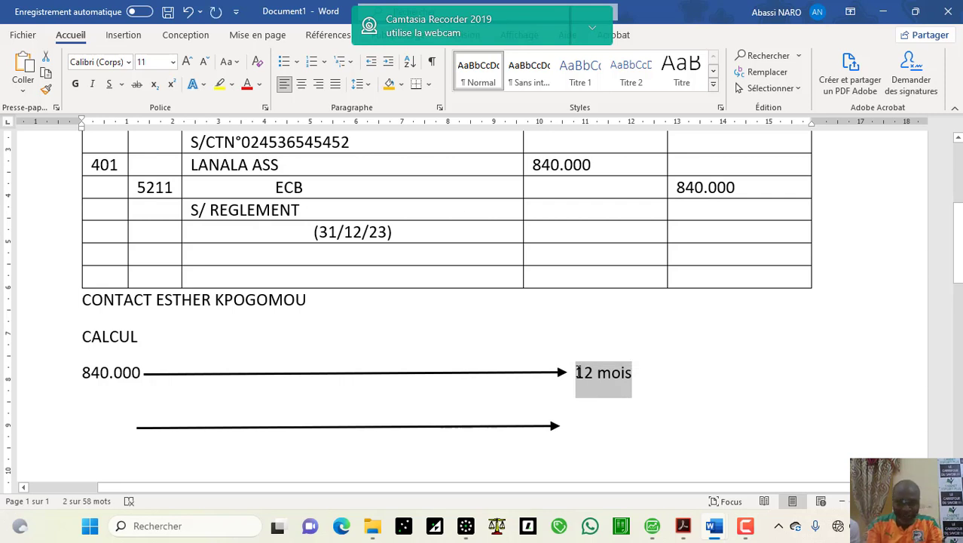
left_click(590, 423)
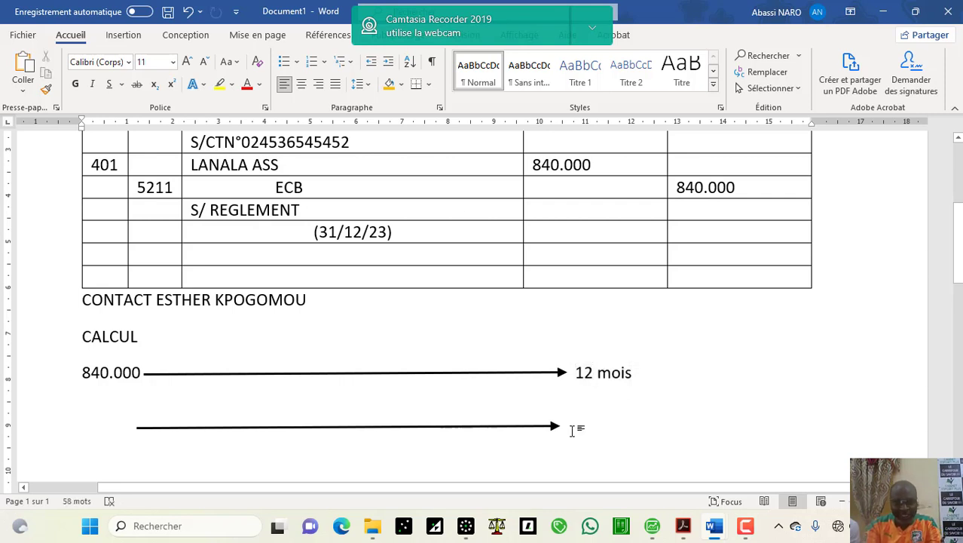
double_click(572, 431)
double_click(561, 431)
left_click(547, 429)
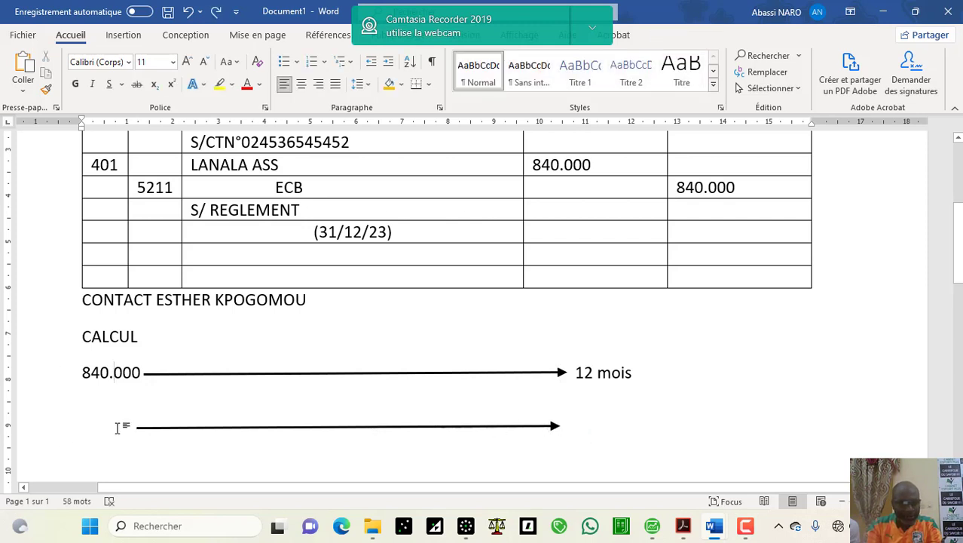
left_click(487, 401)
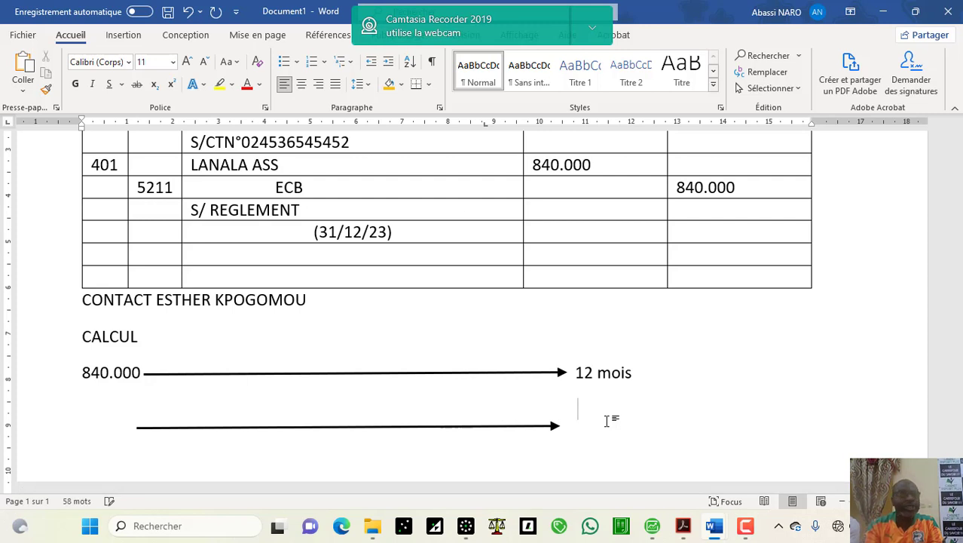
key("ctrl+v")
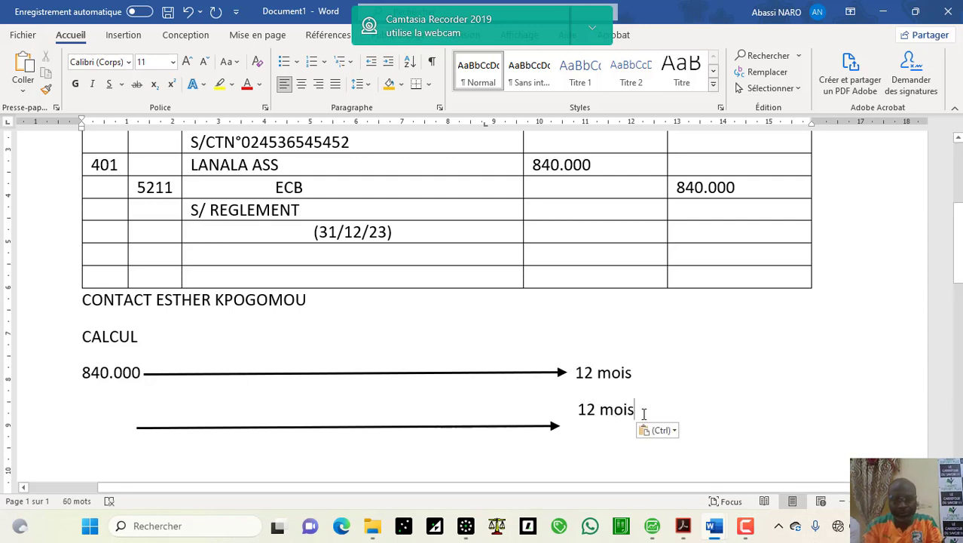
Step: Change the lower label to 4 mois and raise its arrow to line up with it
left_click(596, 408)
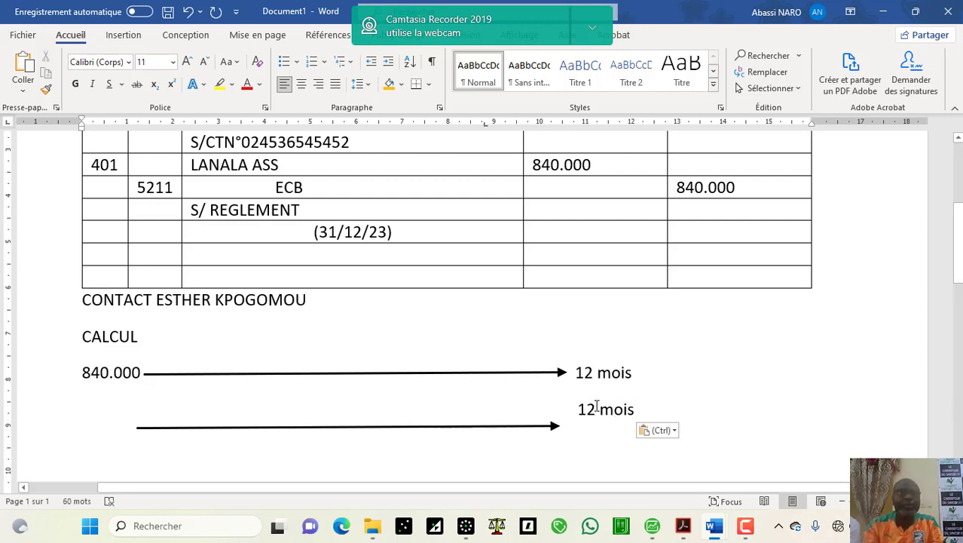
key("BackSpace")
key("BackSpace")
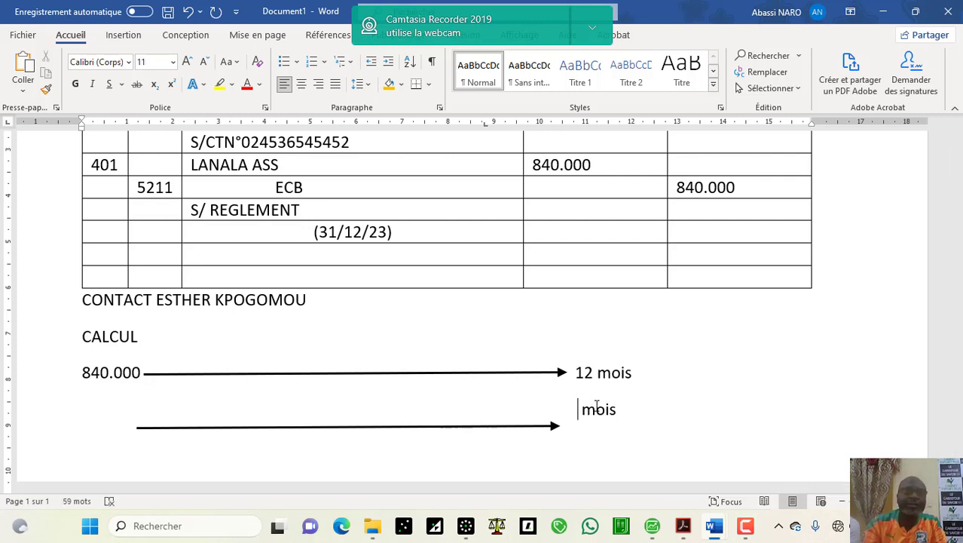
type("8")
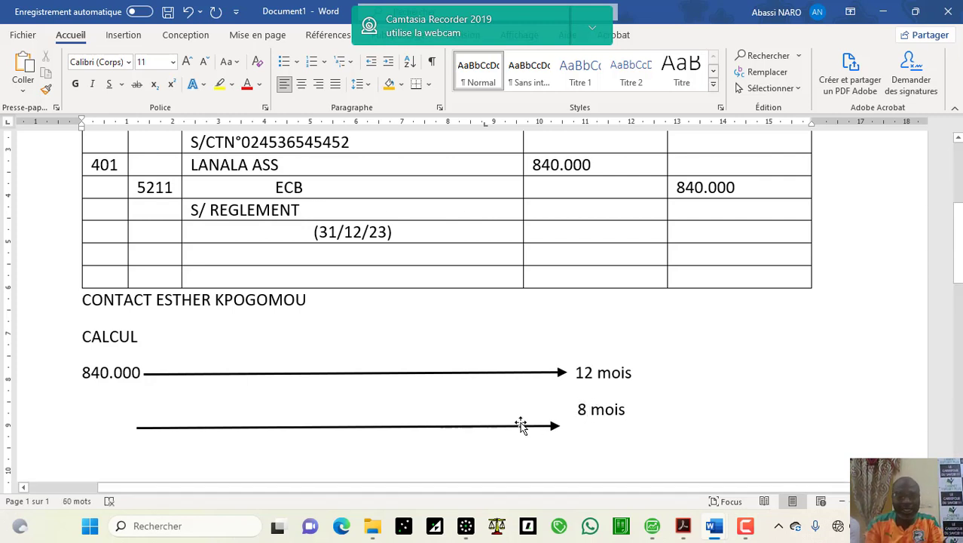
left_click(517, 427)
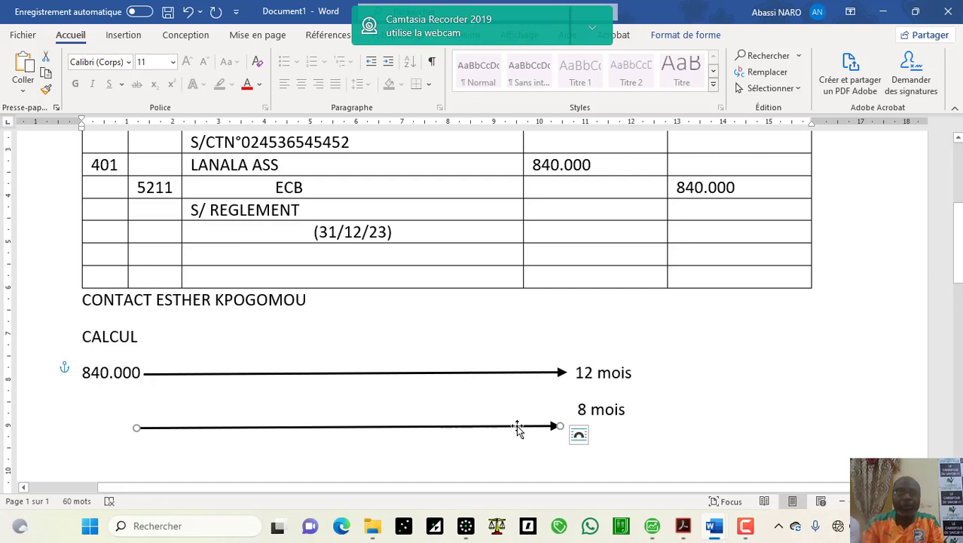
key("Up")
key("Up")
key("Up")
key("Up")
key("Up")
key("Up")
key("Up")
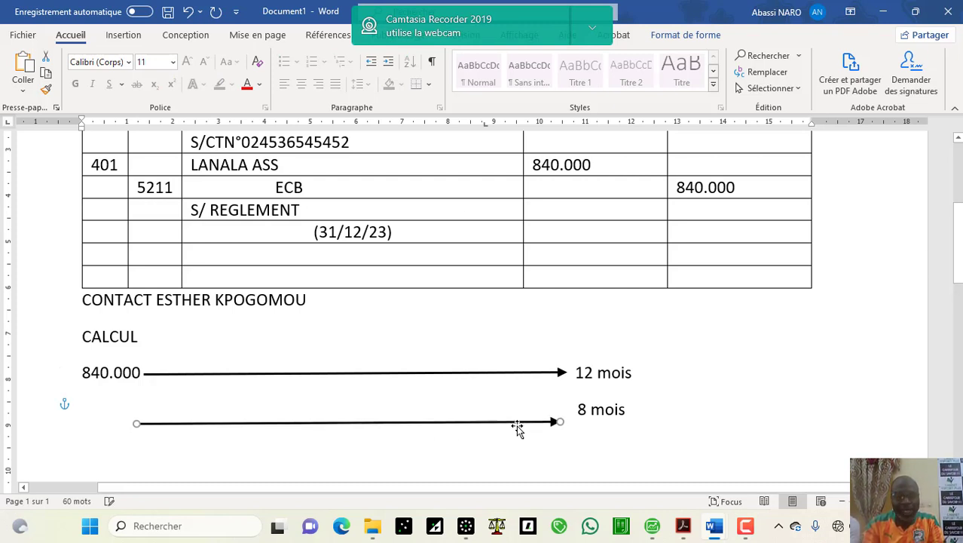
key("Up")
key("Up")
key("Up")
key("Up")
key("Up")
key("Up")
key("Up")
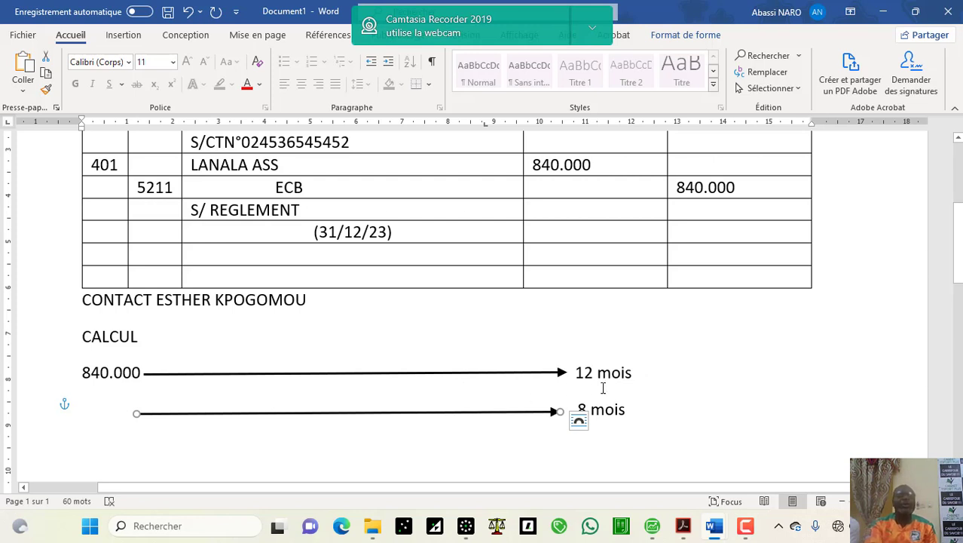
left_click(587, 409)
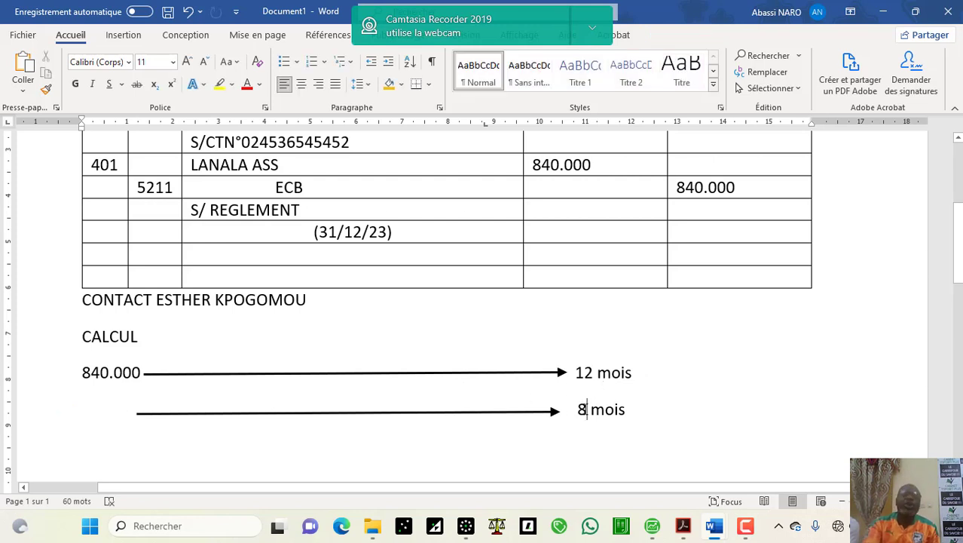
key("BackSpace")
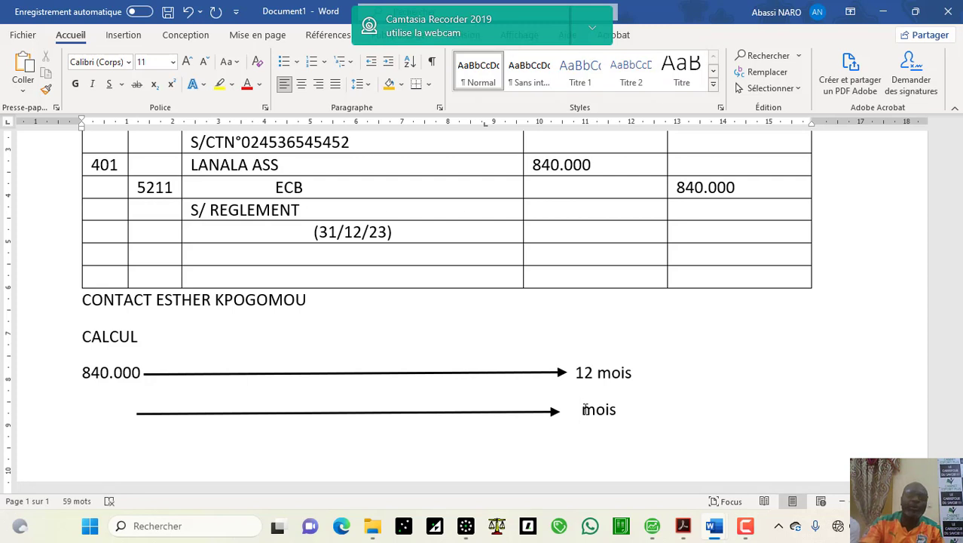
type("4")
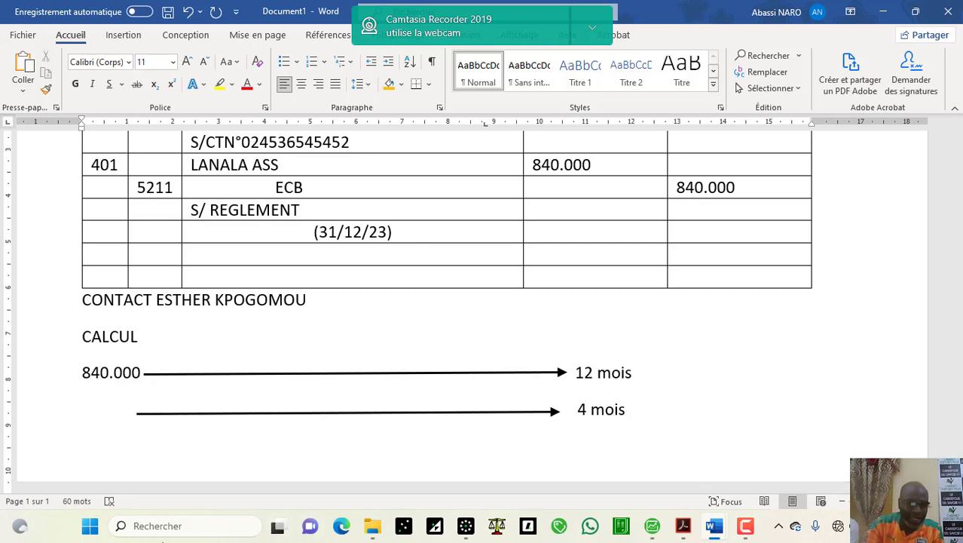
Step: Launch Calculatrice from the taskbar search and enter 840000
left_click(177, 525)
type("ca")
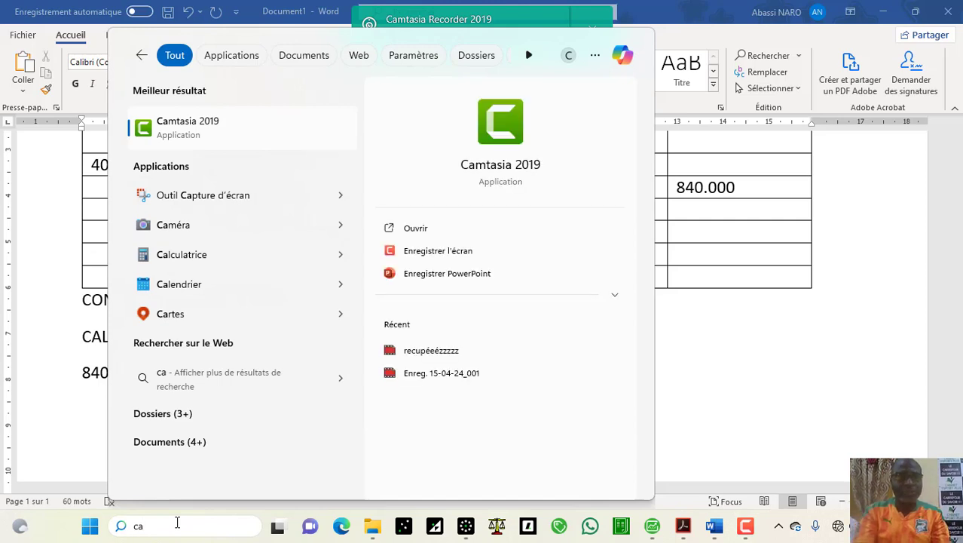
type("lculatrice")
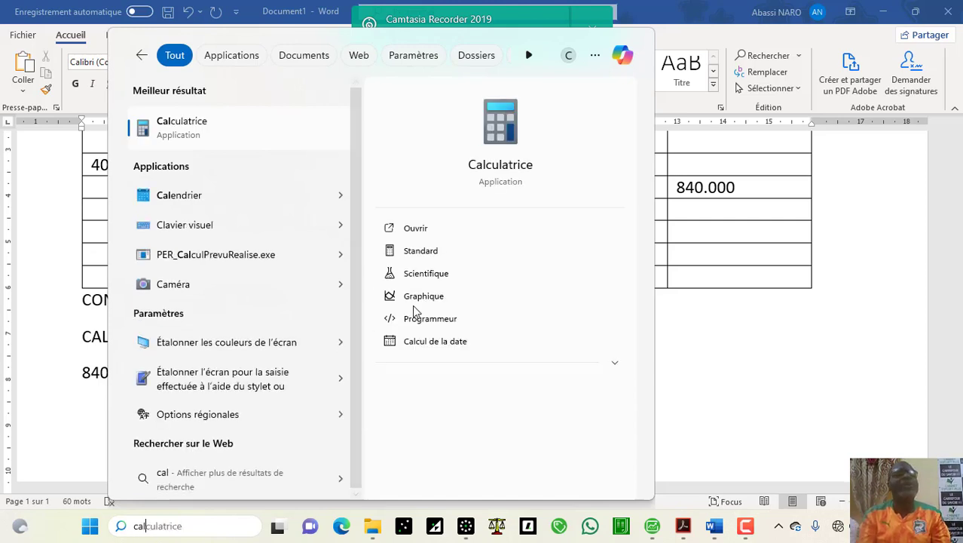
left_click(475, 227)
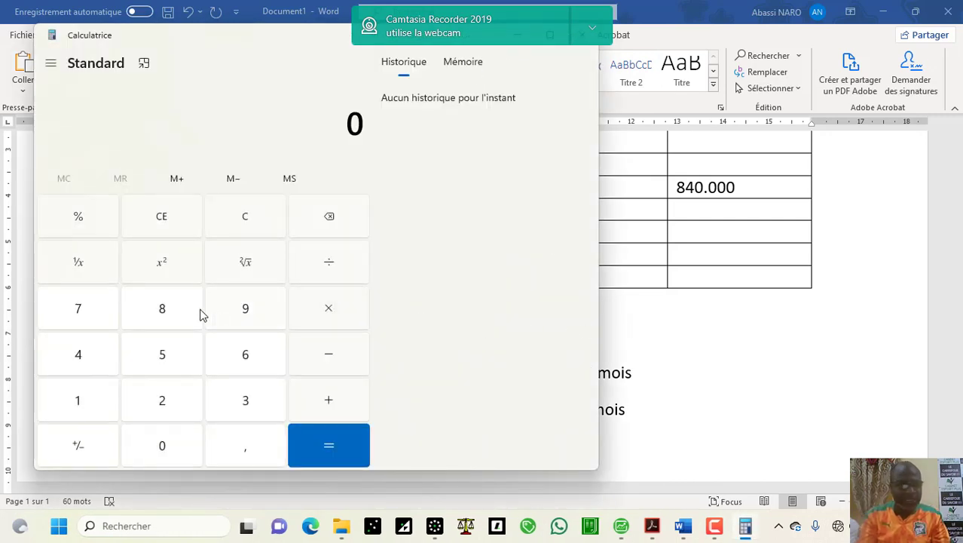
left_click(176, 312)
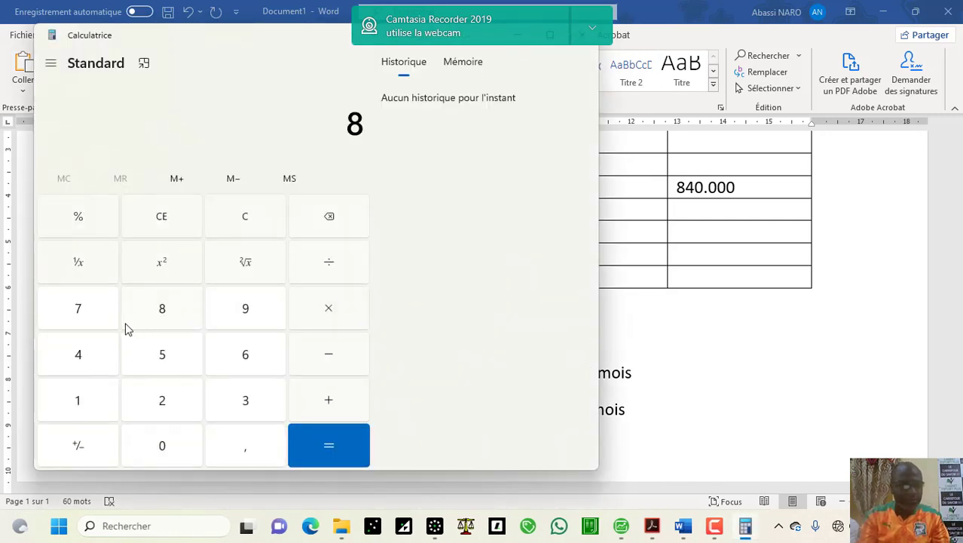
left_click(79, 354)
double_click(163, 438)
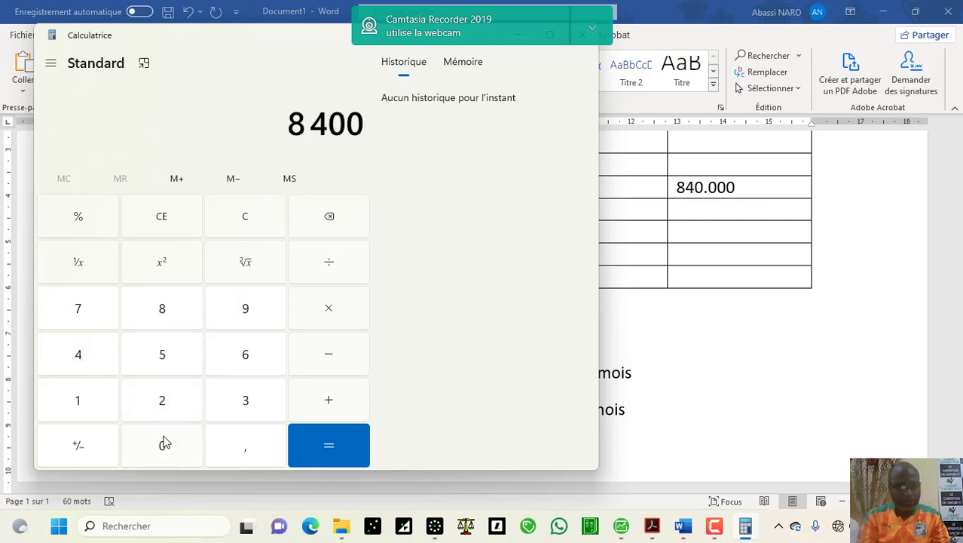
double_click(163, 439)
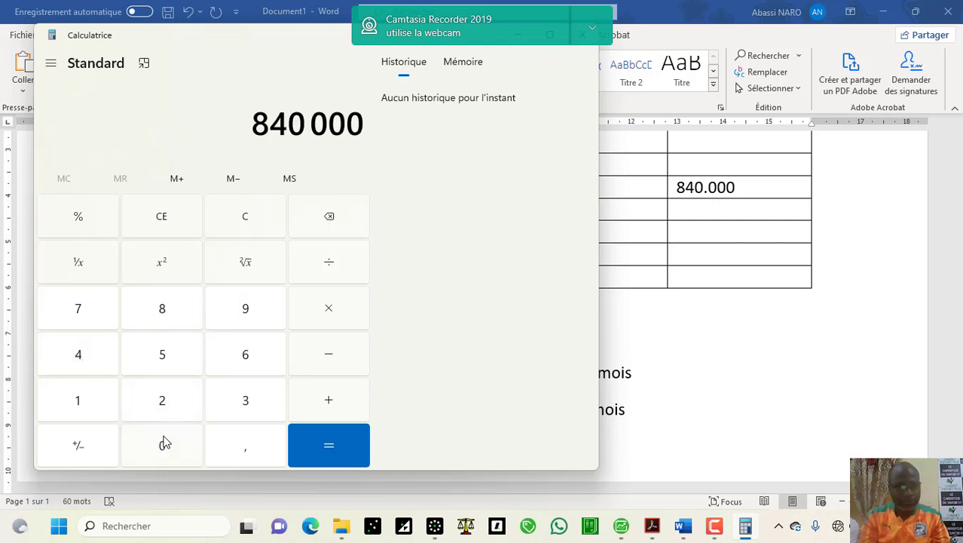
Step: Divide by 12 and multiply by 4 to get 280 000, then return to Word
left_click(330, 261)
left_click(79, 399)
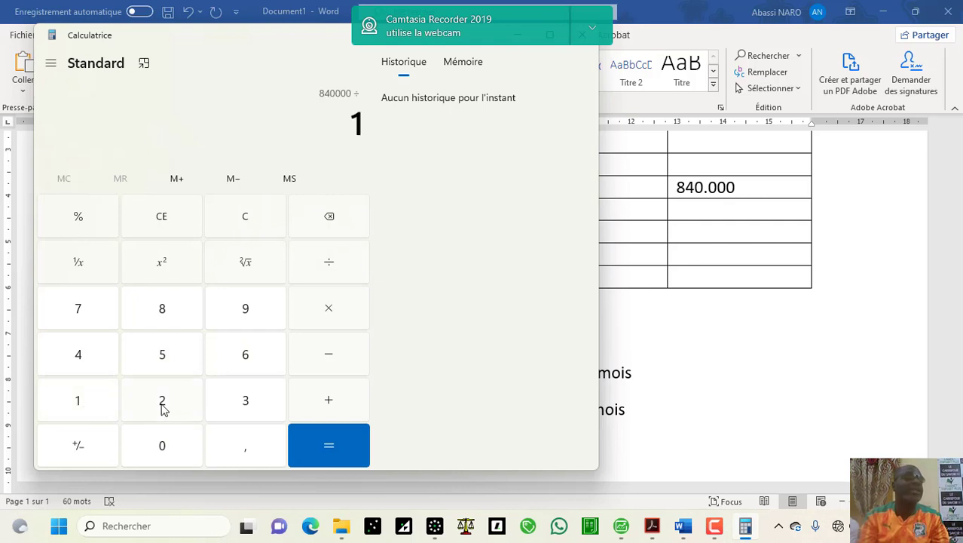
left_click(164, 405)
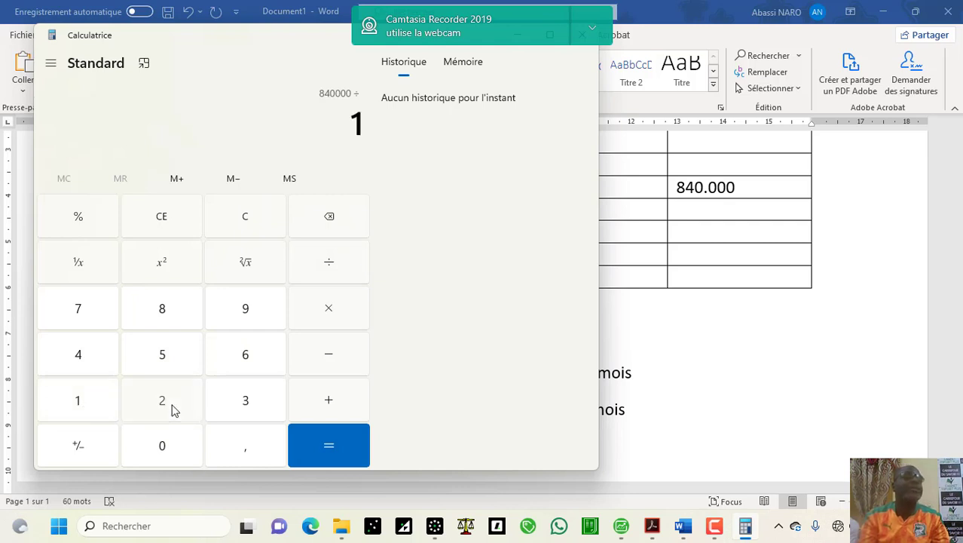
left_click(324, 309)
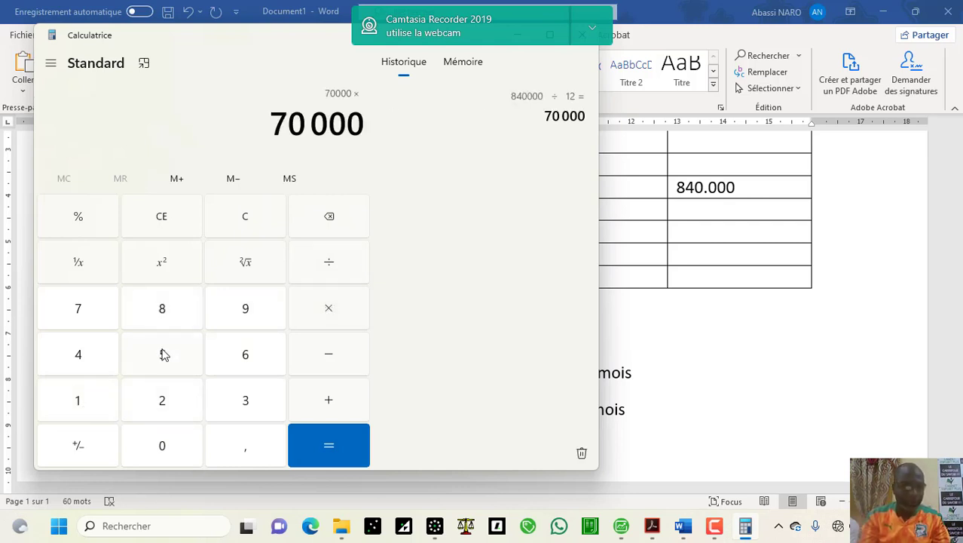
left_click(97, 360)
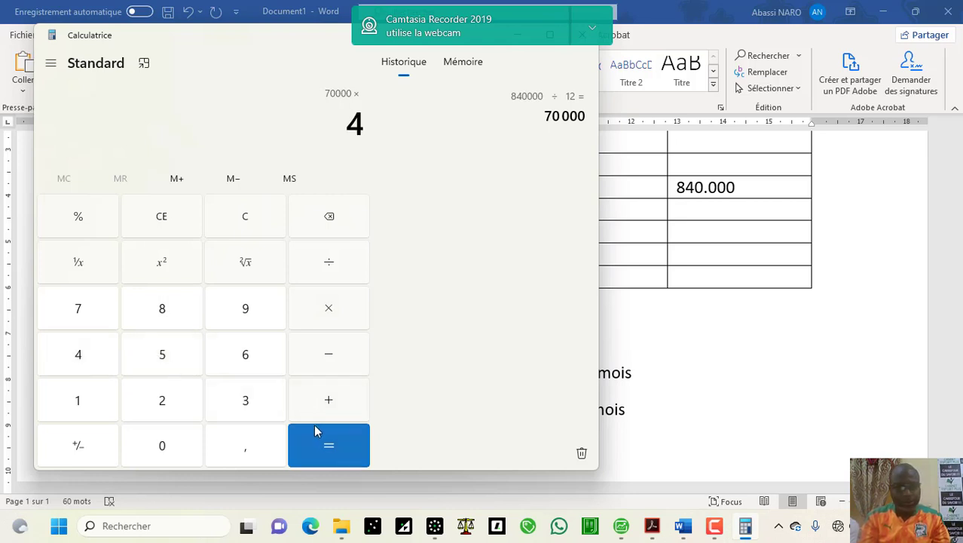
left_click(330, 441)
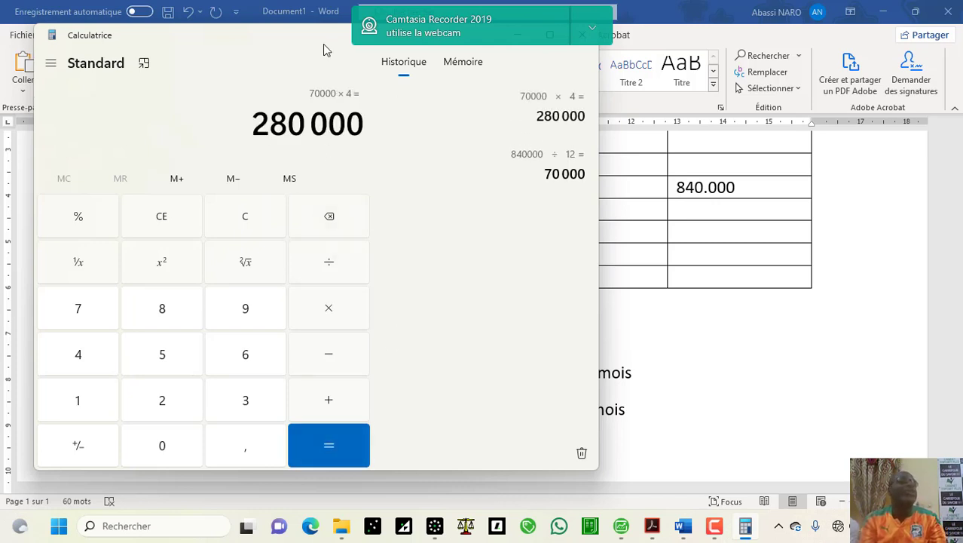
left_click(728, 321)
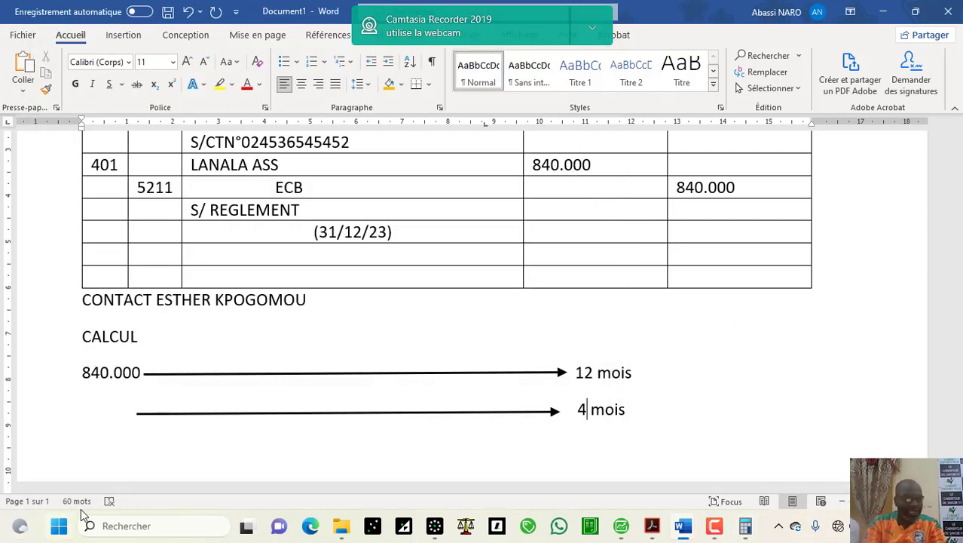
Step: Enter 280.000 at the start of the lower calculation line
left_click(83, 396)
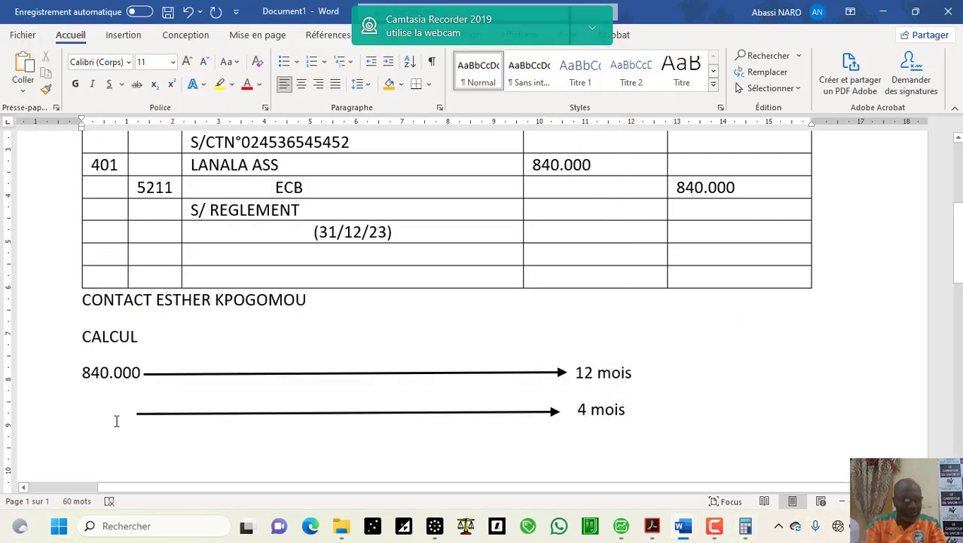
left_click(117, 419)
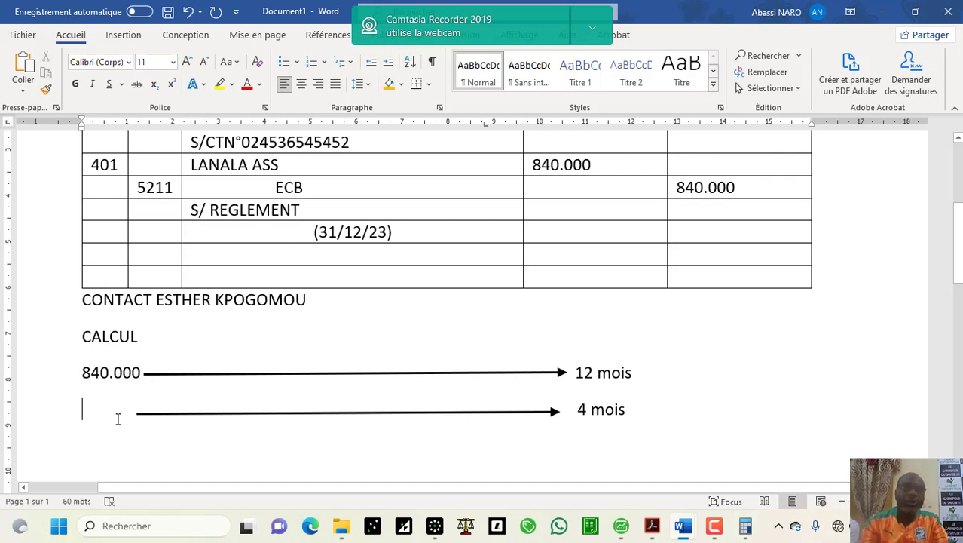
type("280.000")
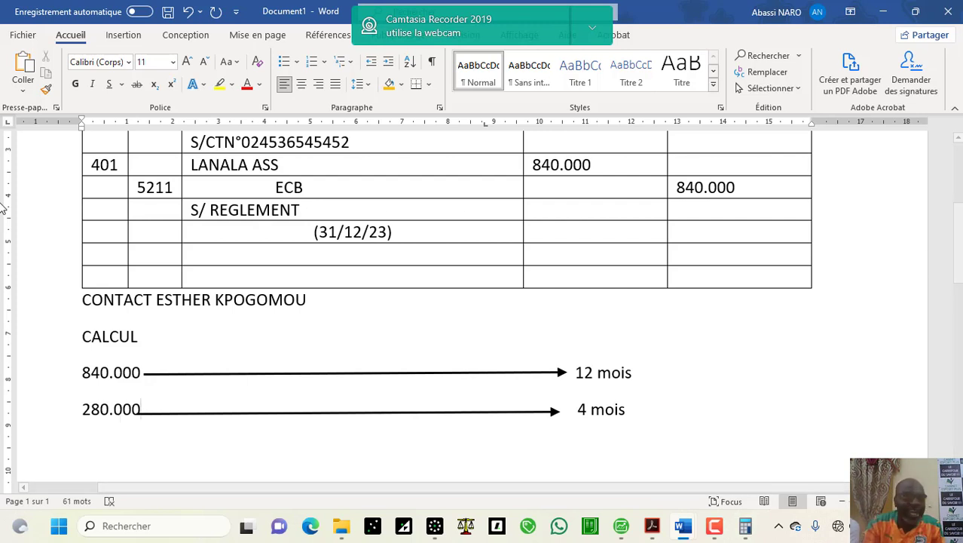
Step: Fill a journal row with account 476, label cca and a 280000 debit
left_click(110, 254)
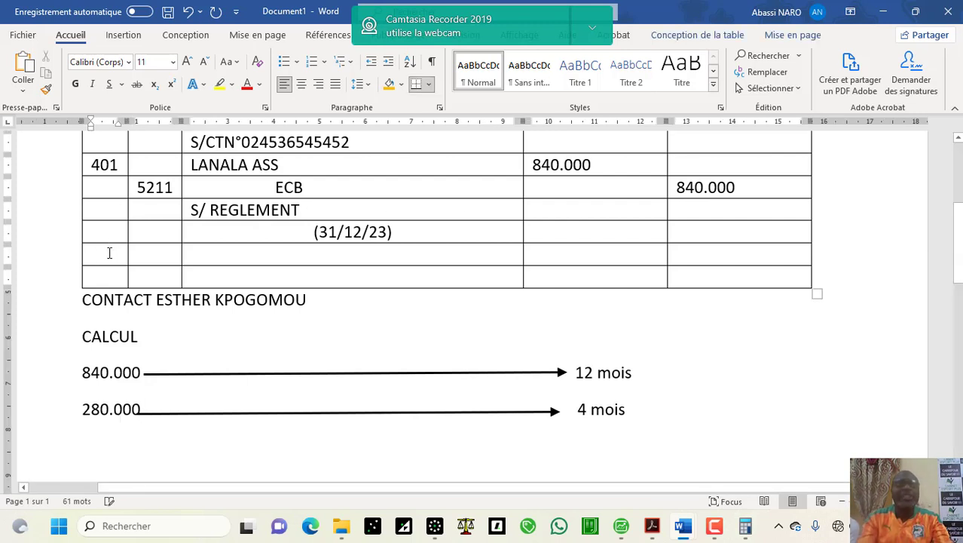
type("476")
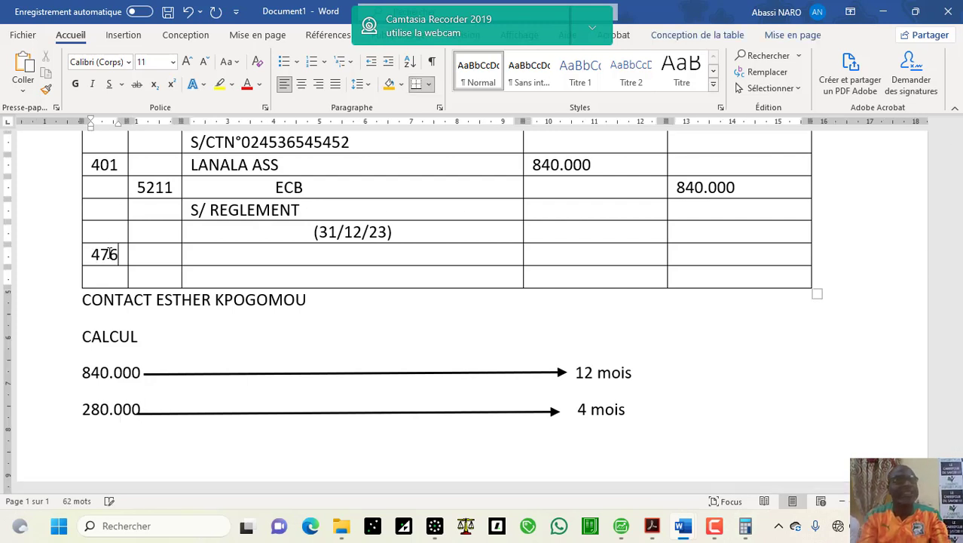
key("Tab")
key("Tab")
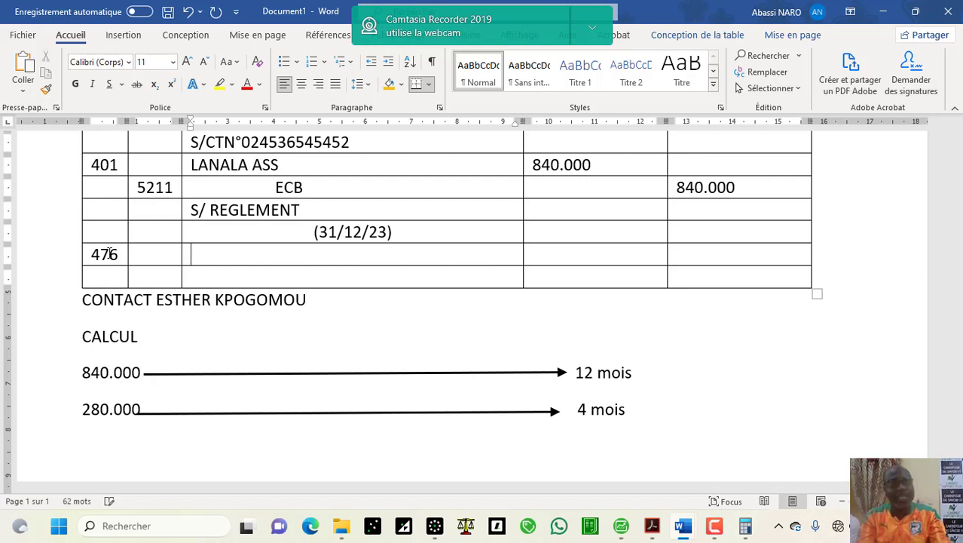
type("cc")
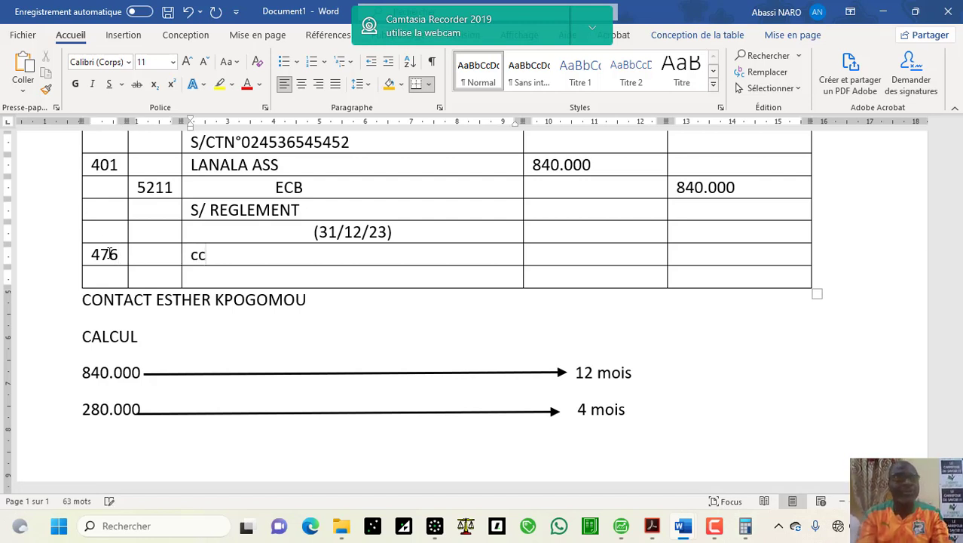
type("a")
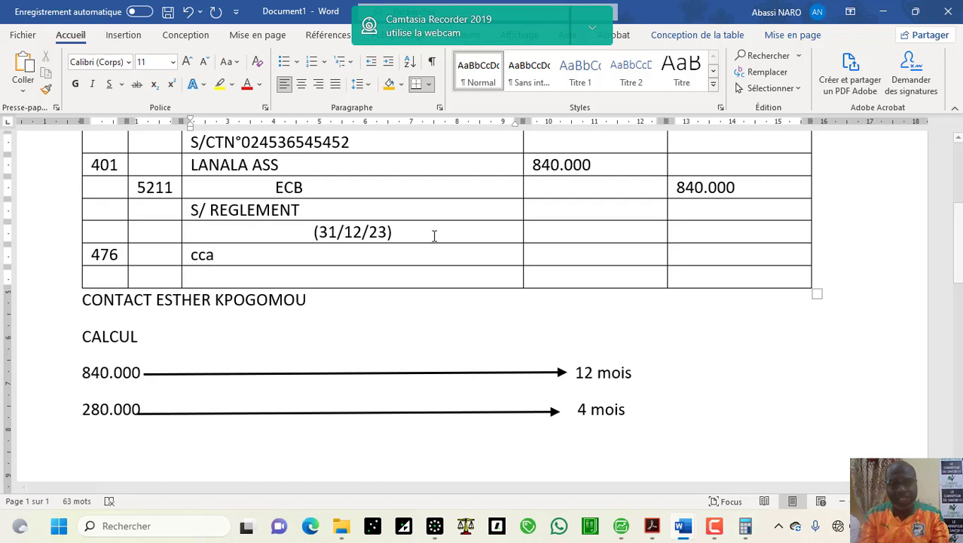
left_click(589, 257)
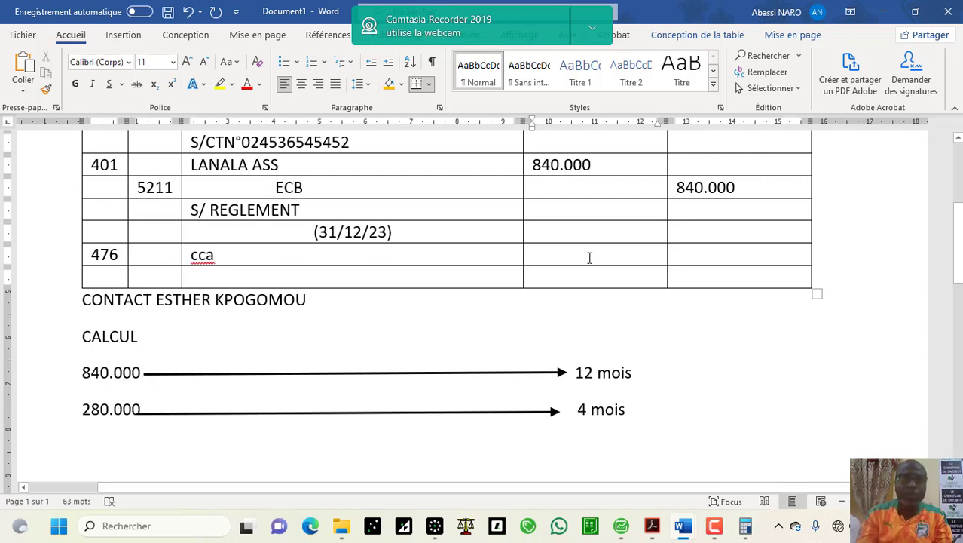
type("280000")
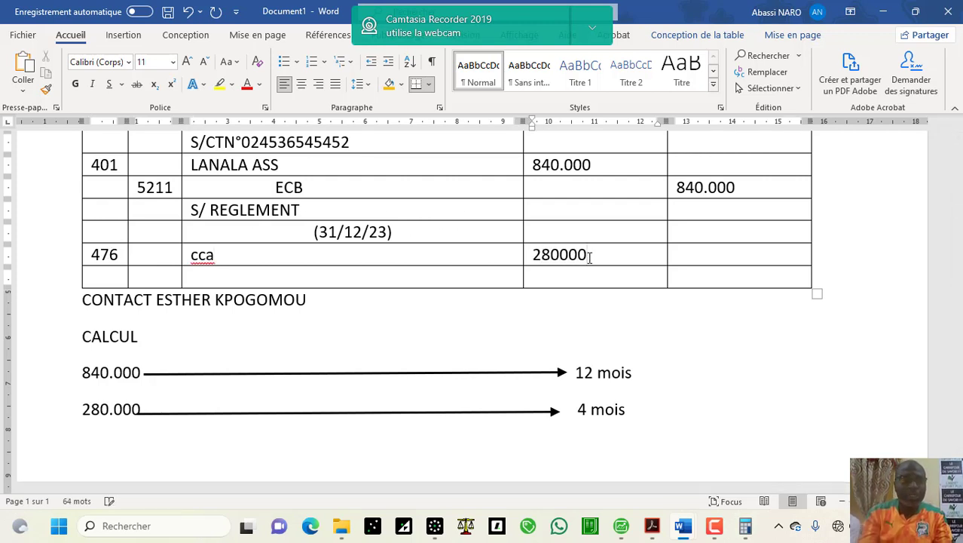
Step: Add account 625 with label pa and a 280000 credit on the next row
left_click(167, 277)
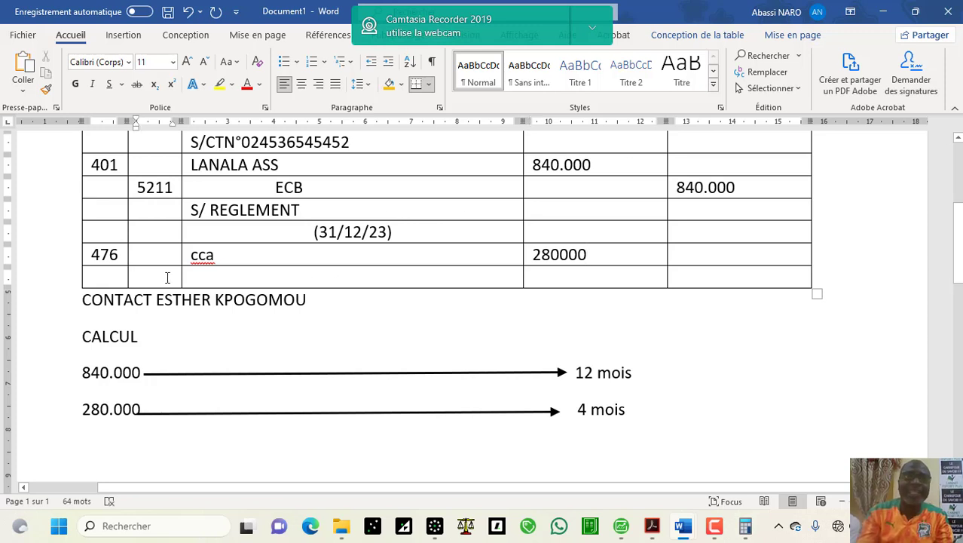
type("62")
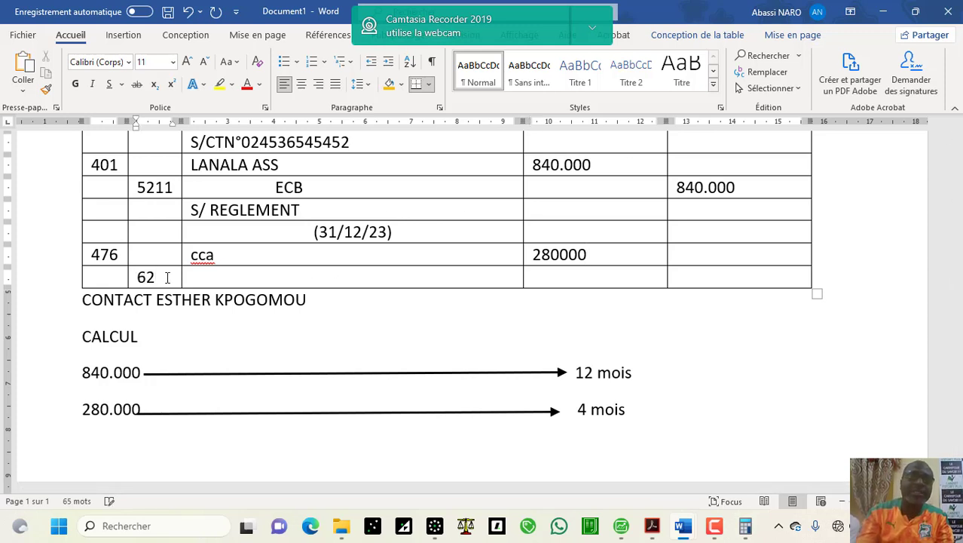
type("5")
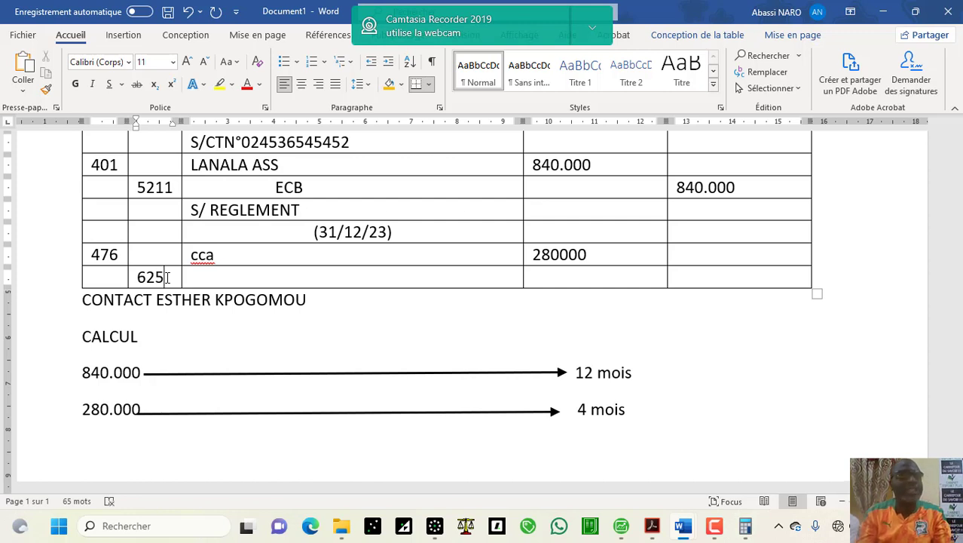
key("Tab")
key("Tab")
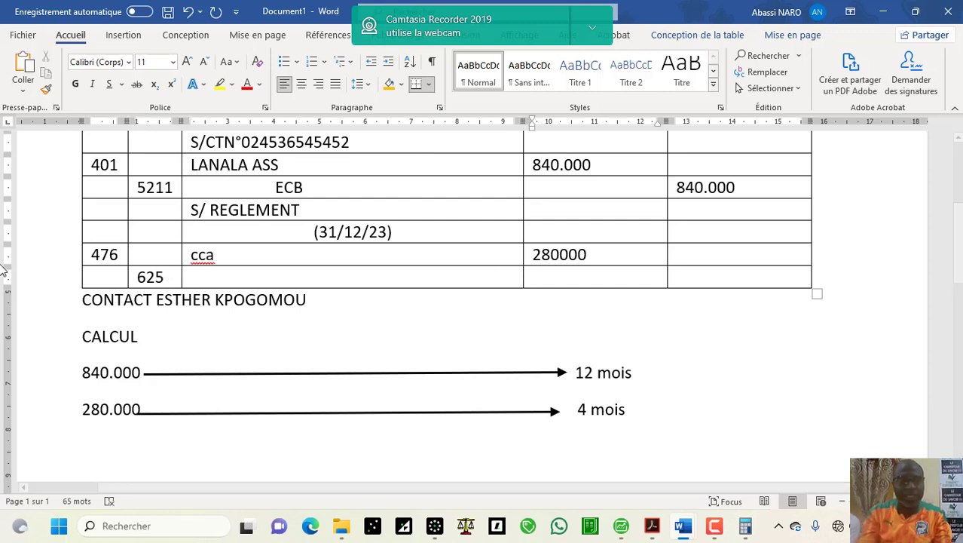
left_click(254, 281)
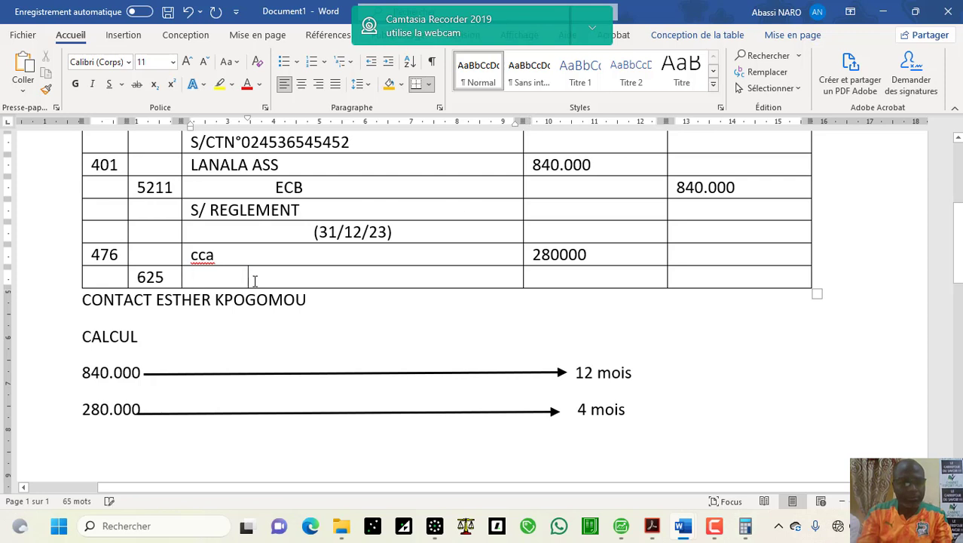
type("pa")
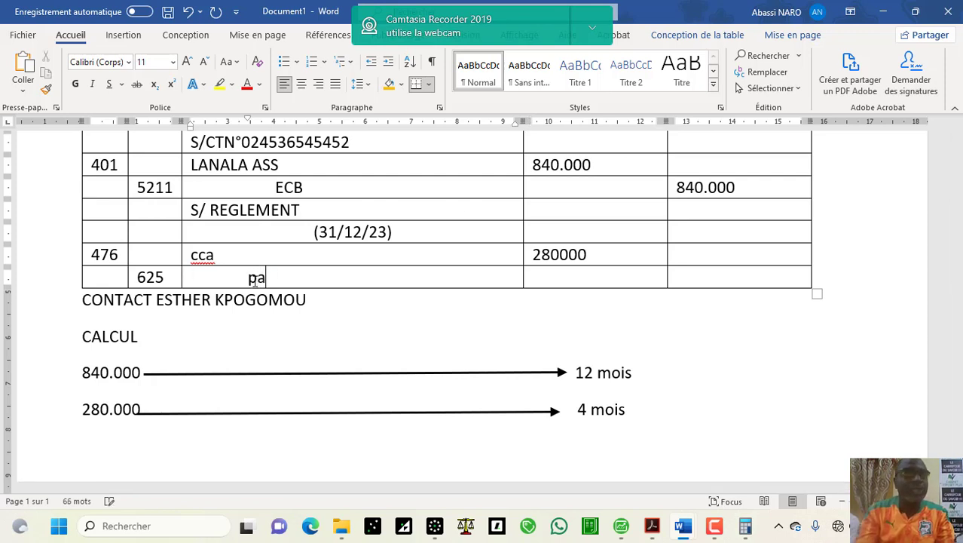
left_click(705, 278)
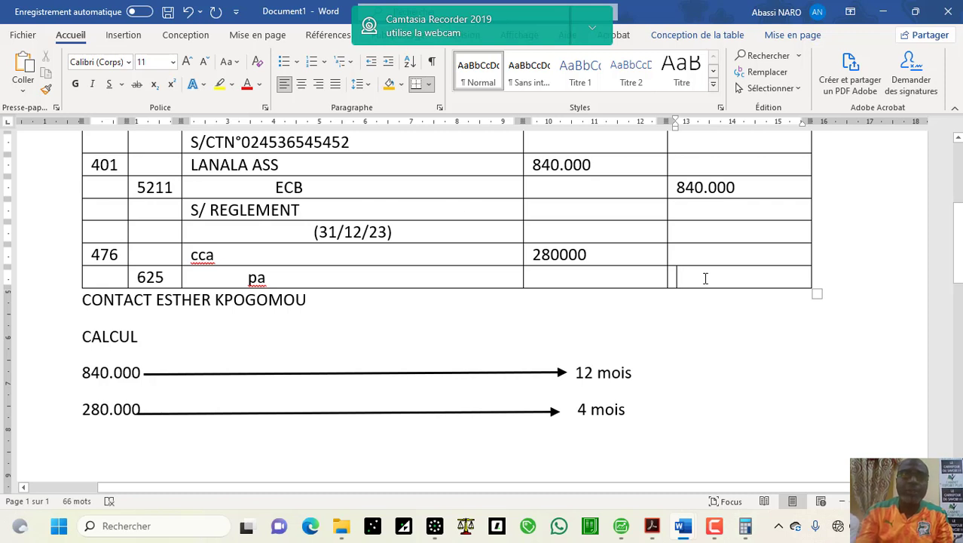
type("280000")
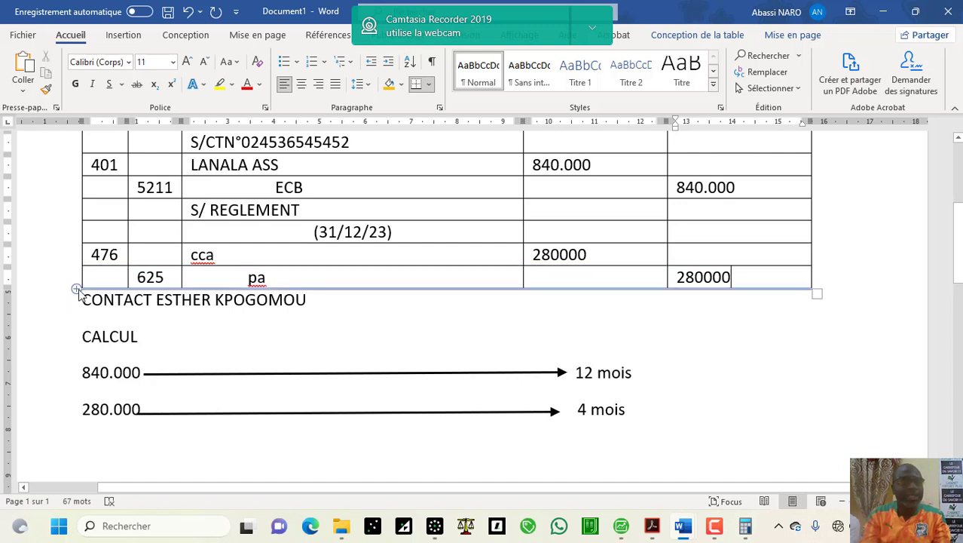
Step: Add two rows under 625 pa and put a centred copy of (31/12/23) in the new row
left_click(78, 290)
left_click(78, 290)
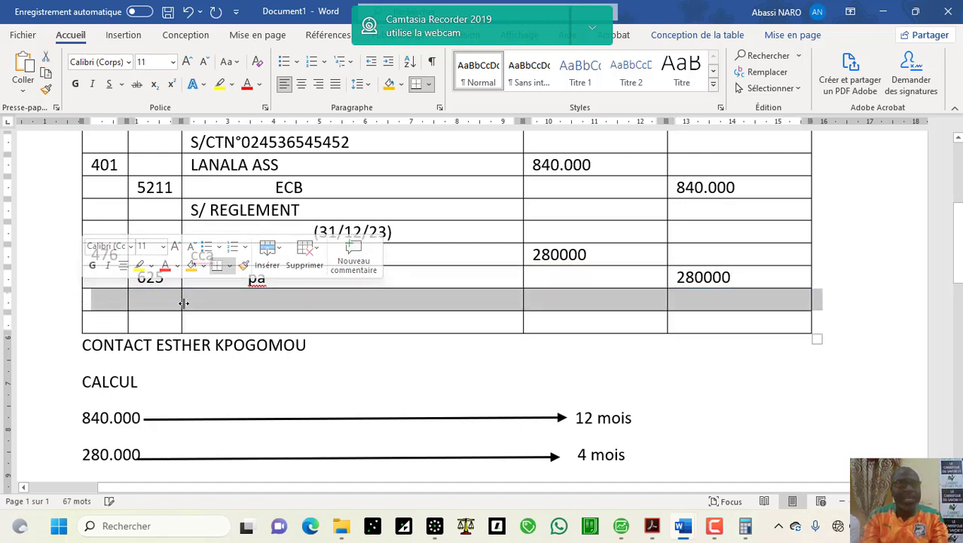
left_click(267, 295)
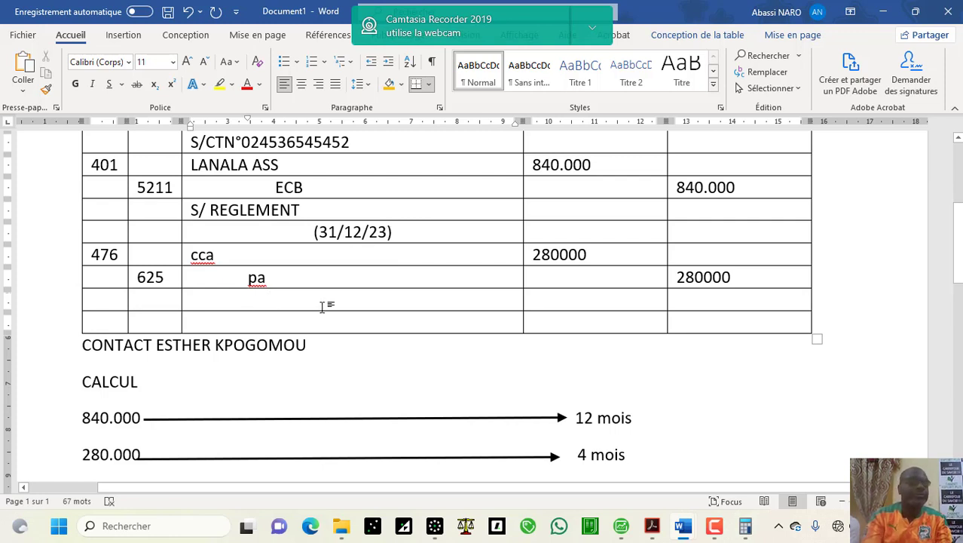
type("12 mois")
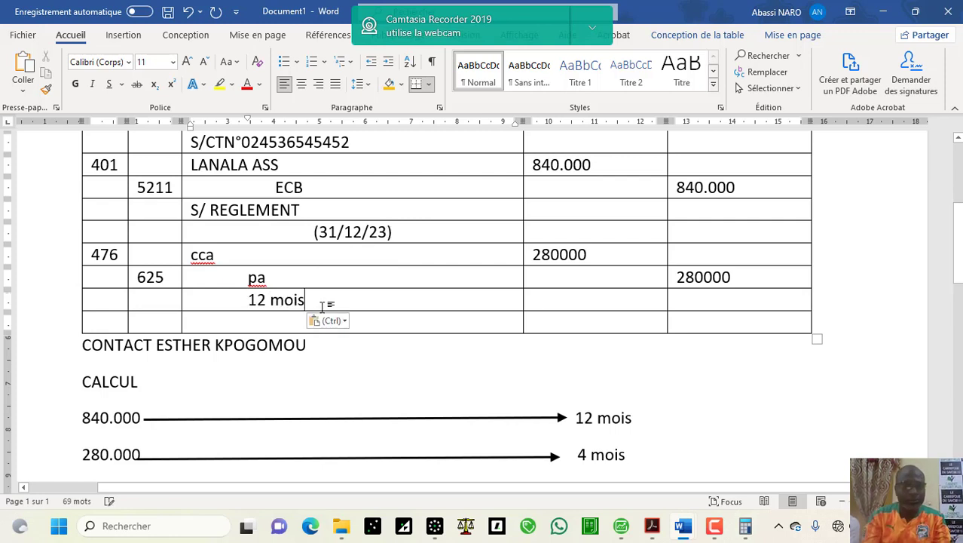
left_click(395, 233)
left_click_drag(395, 233, 313, 234)
key("ctrl+c")
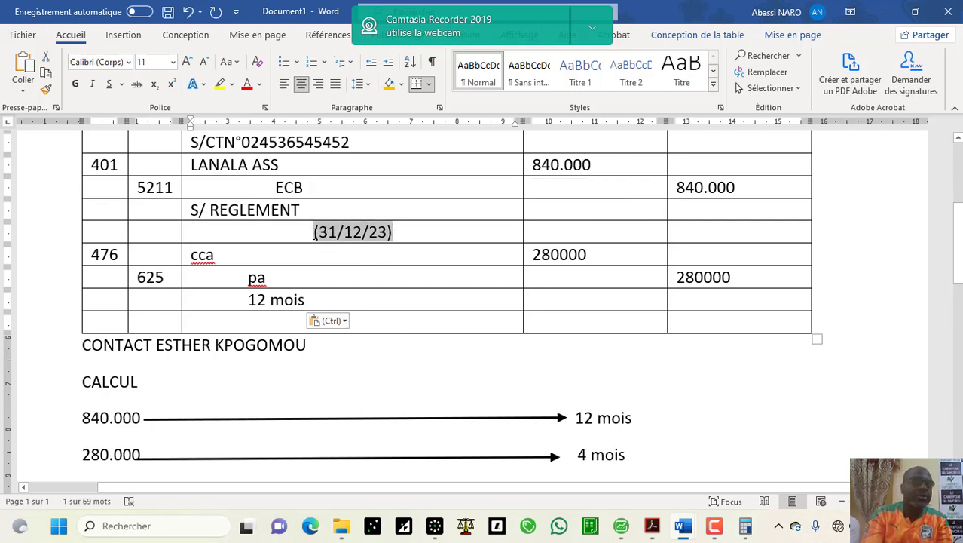
left_click(321, 300)
left_click_drag(320, 300, 249, 300)
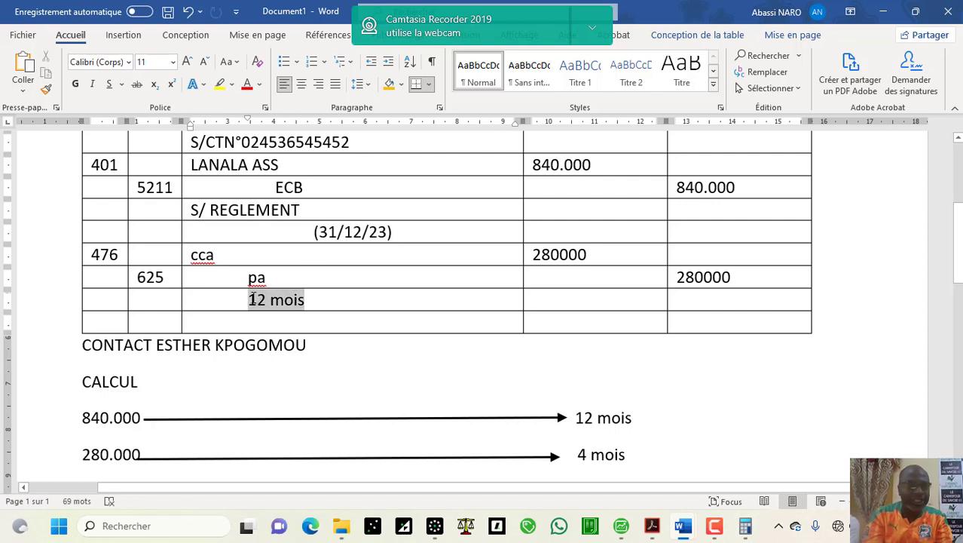
key("ctrl+v")
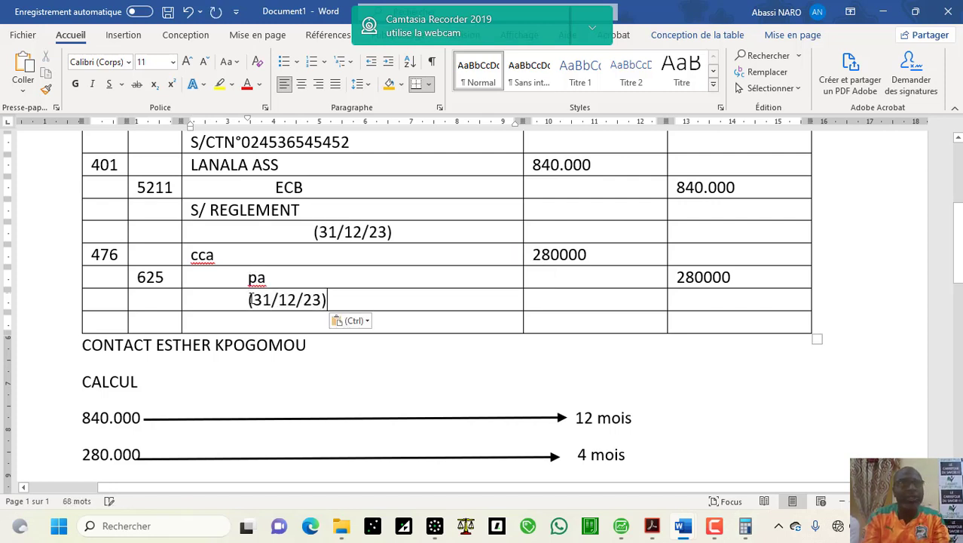
left_click(185, 308)
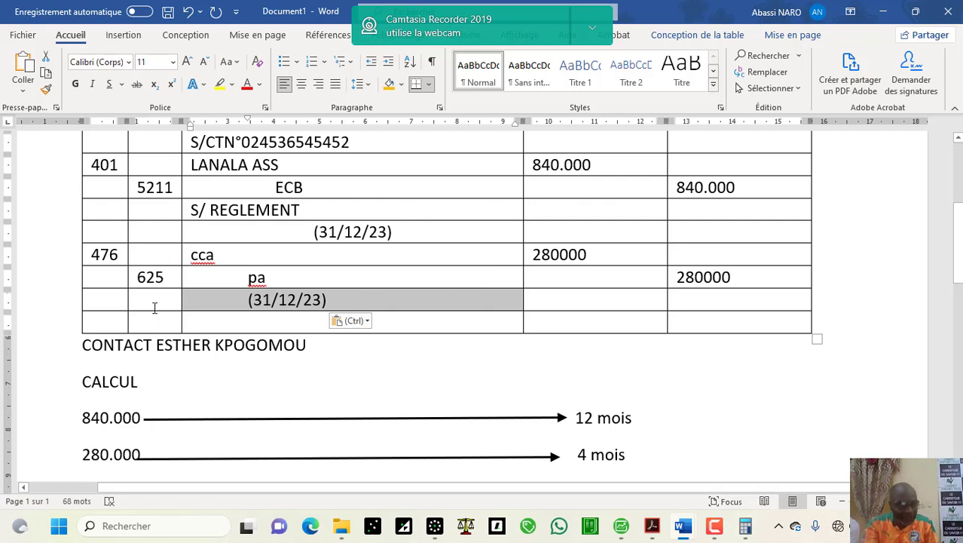
left_click(300, 85)
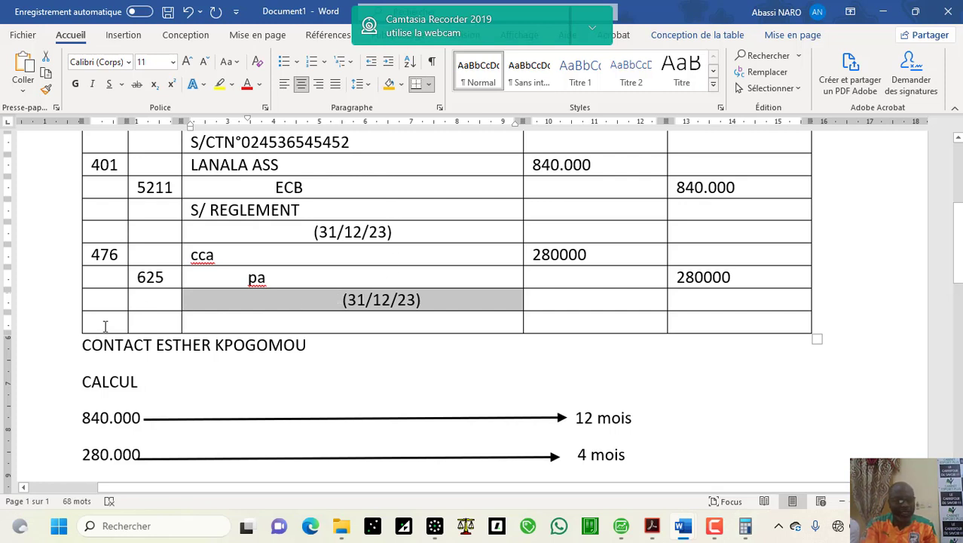
Step: Add another row and change the copied date to (01/01/24)
left_click(79, 336)
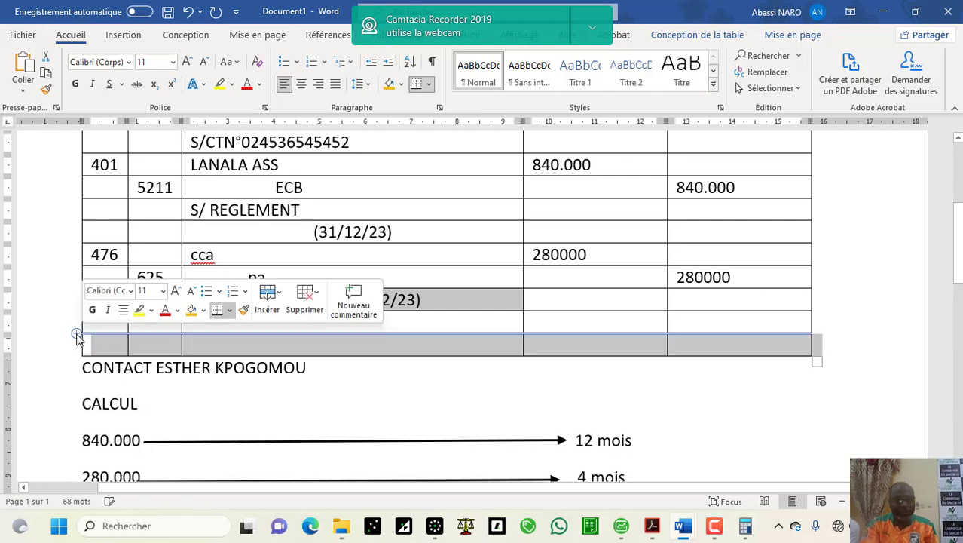
left_click(441, 295)
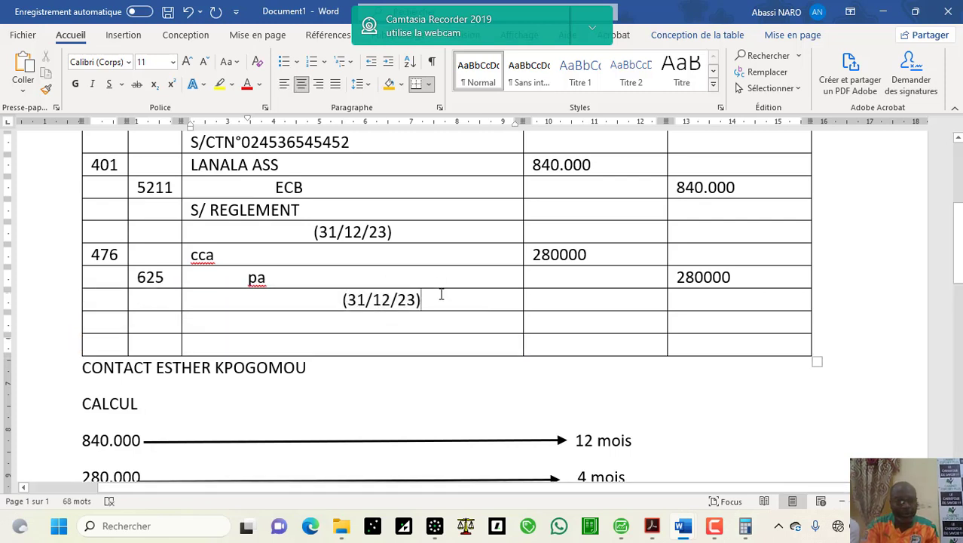
left_click(359, 301)
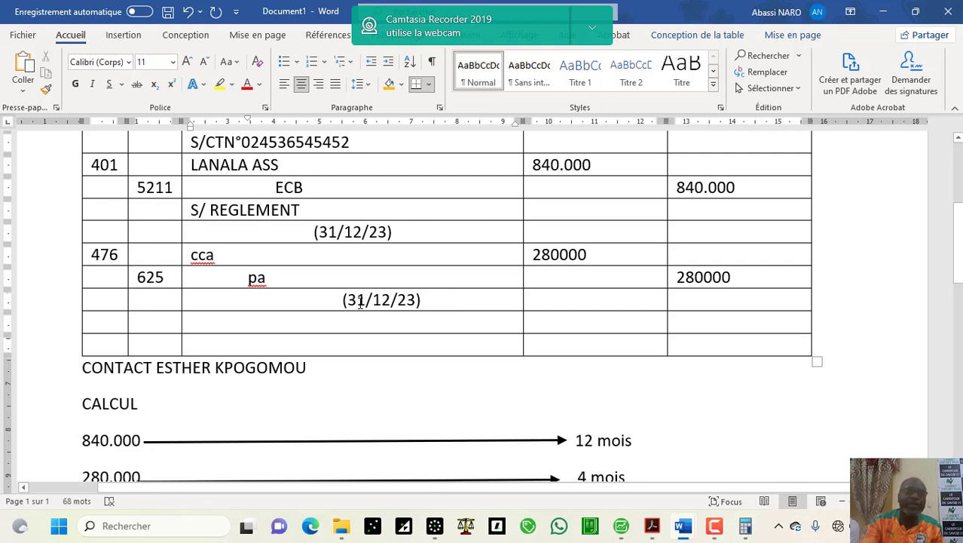
key("BackSpace")
type("0")
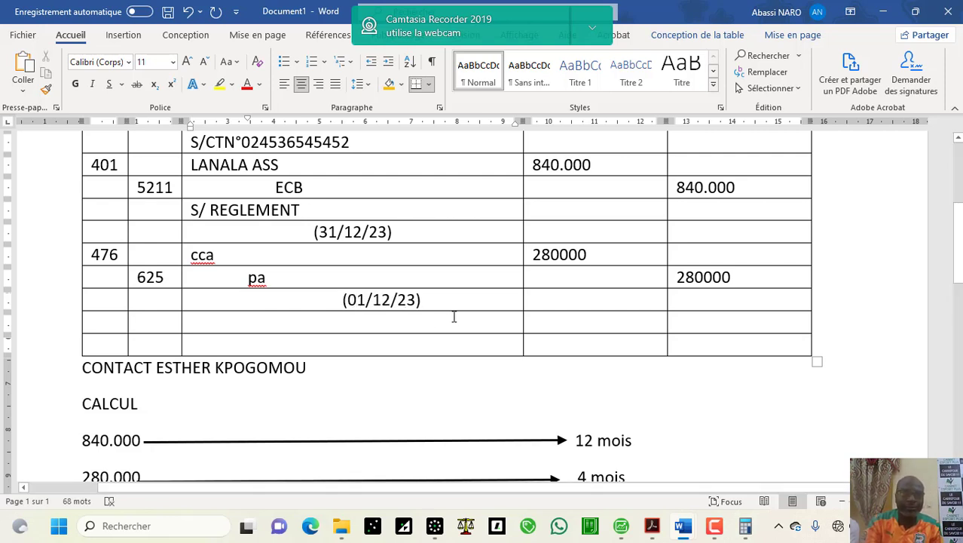
left_click(391, 300)
key("BackSpace")
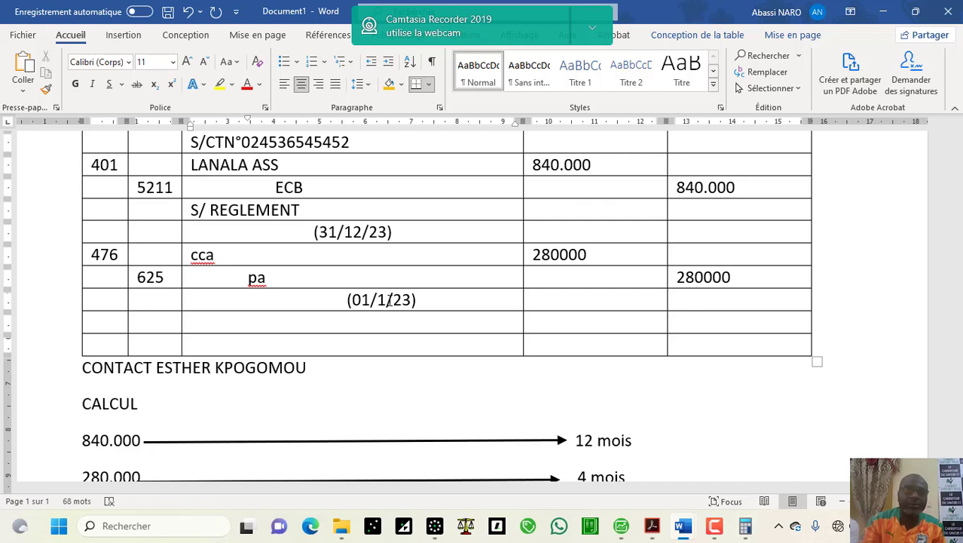
key("Left")
type("0")
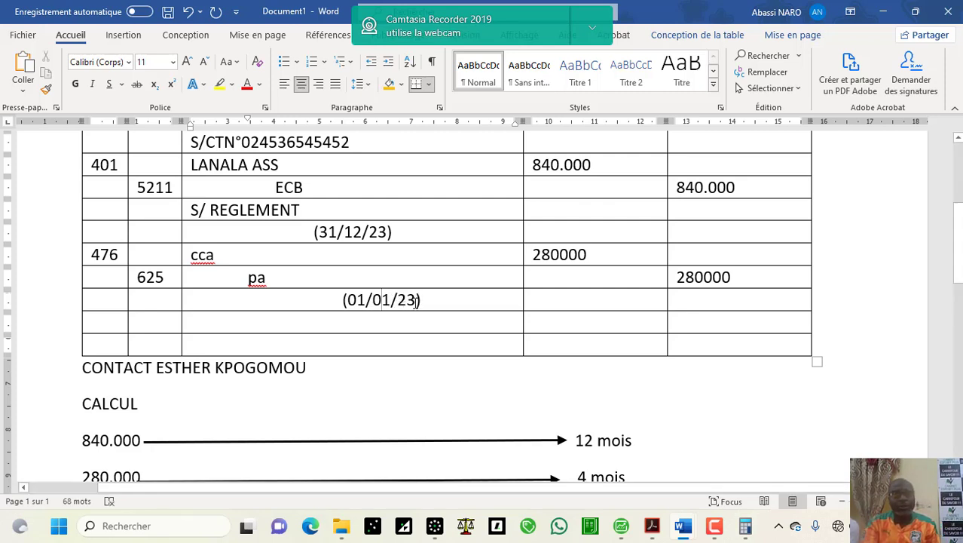
left_click(416, 302)
key("BackSpace")
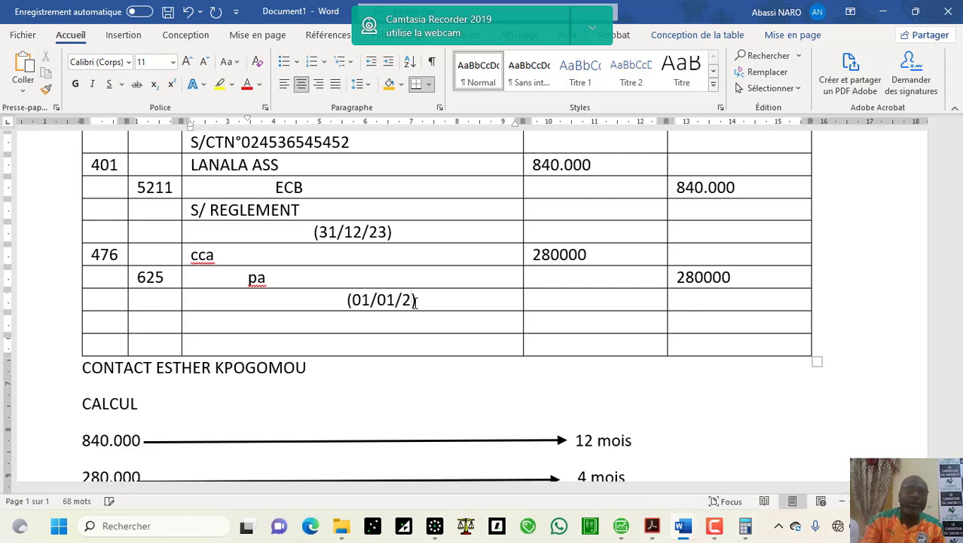
type("4")
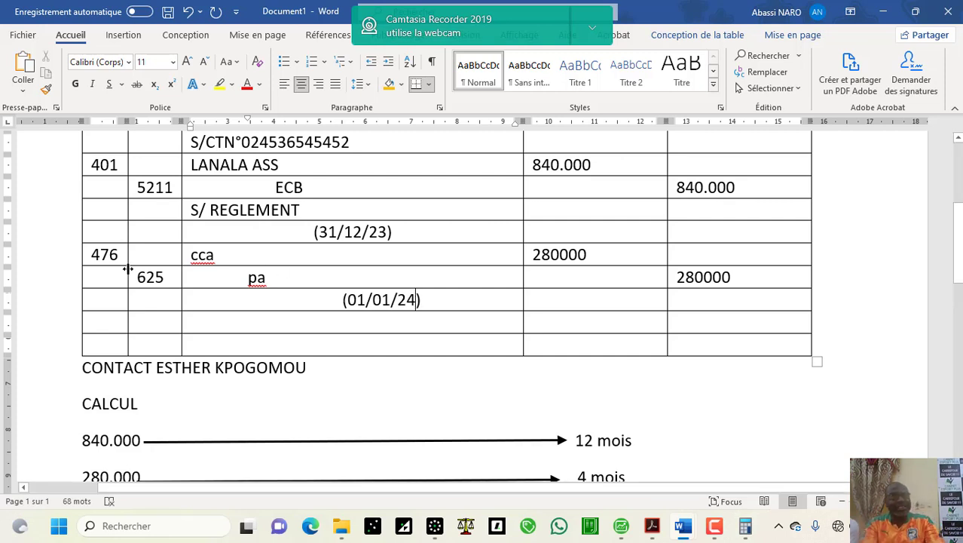
Step: Enter 625 in the row below the date and begin 476 on the following row
left_click(125, 321)
type("625")
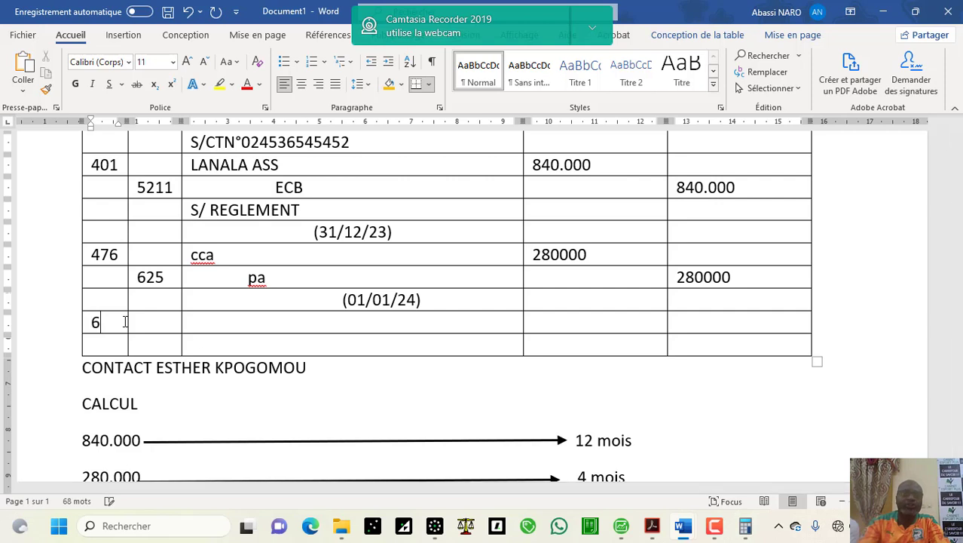
left_click(142, 344)
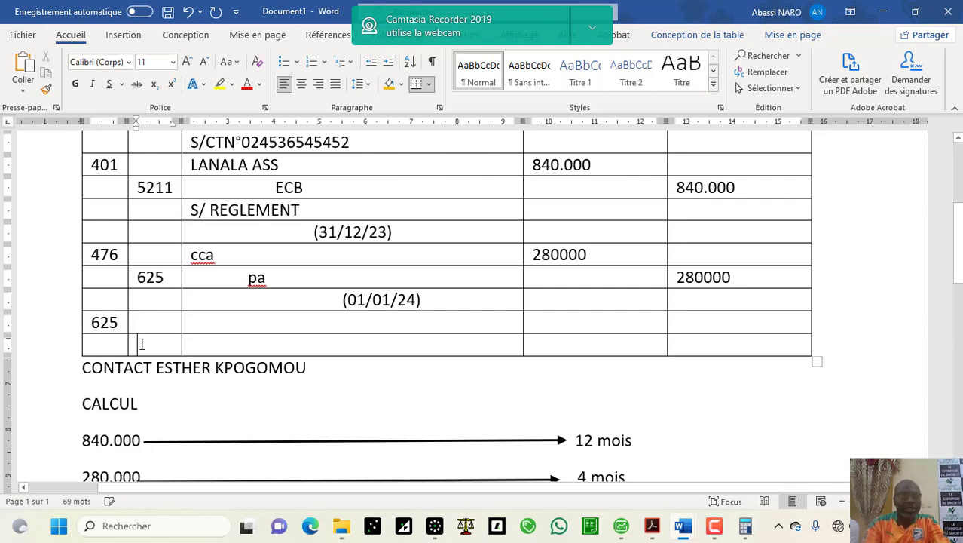
type("476")
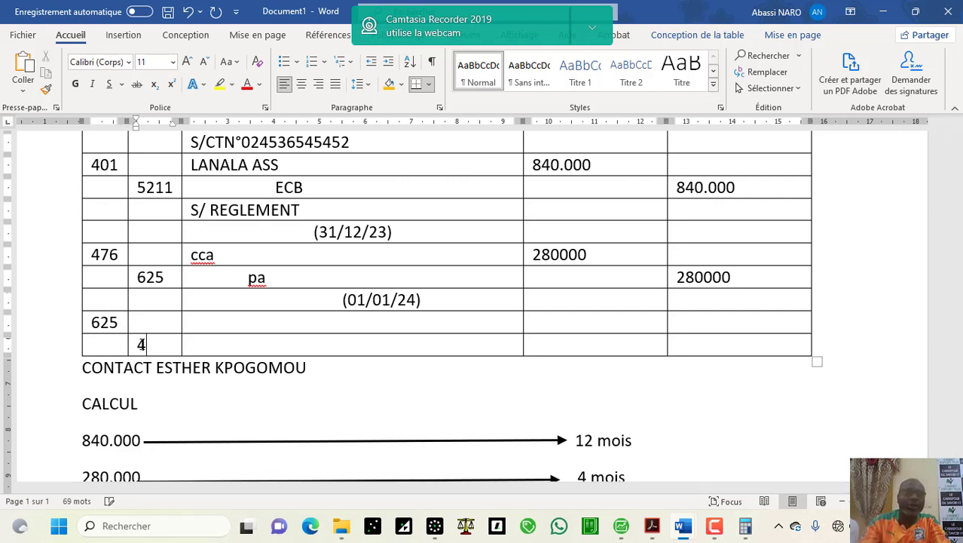
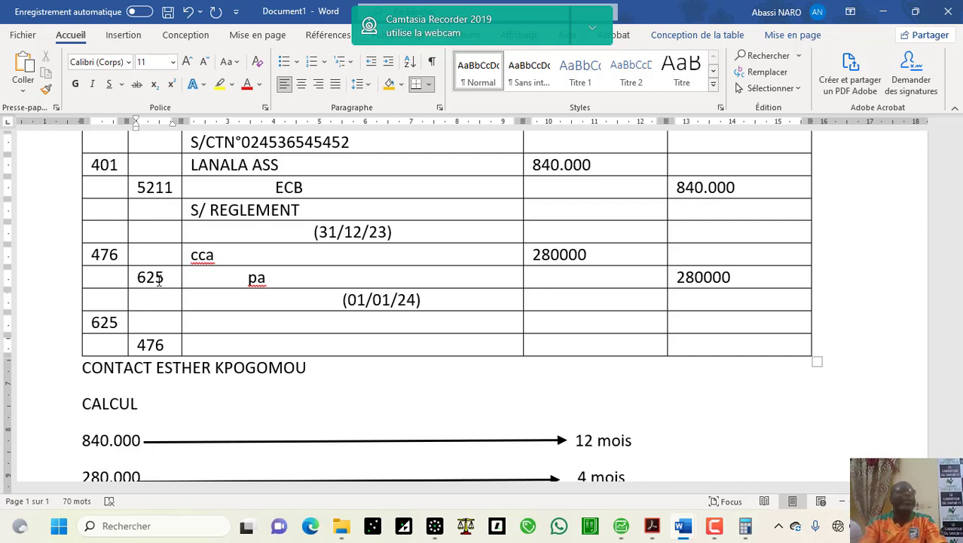
Step: Copy 280000 from the cca line into the 625 debit and 476 credit cells of the 01/01/24 reversal
left_click(597, 255)
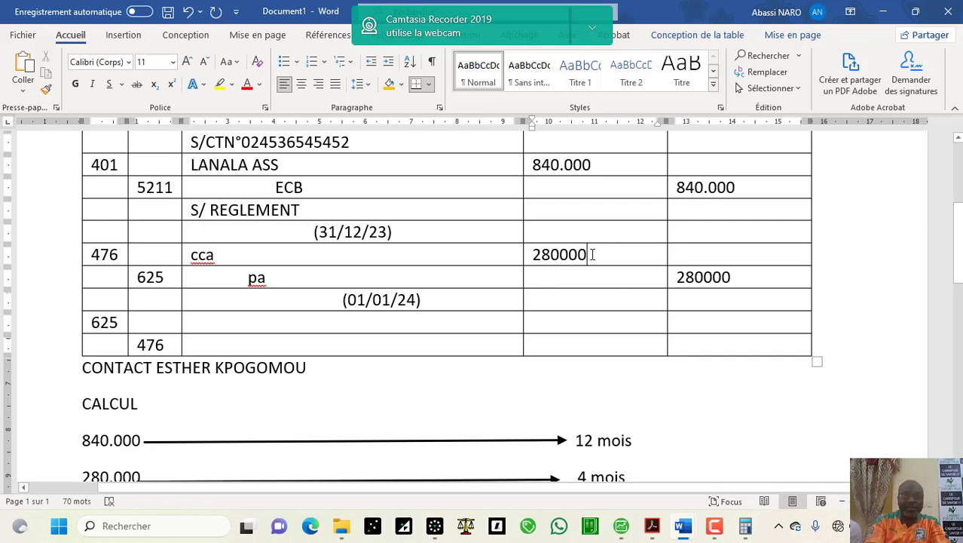
left_click_drag(594, 254, 532, 253)
key("ctrl+c")
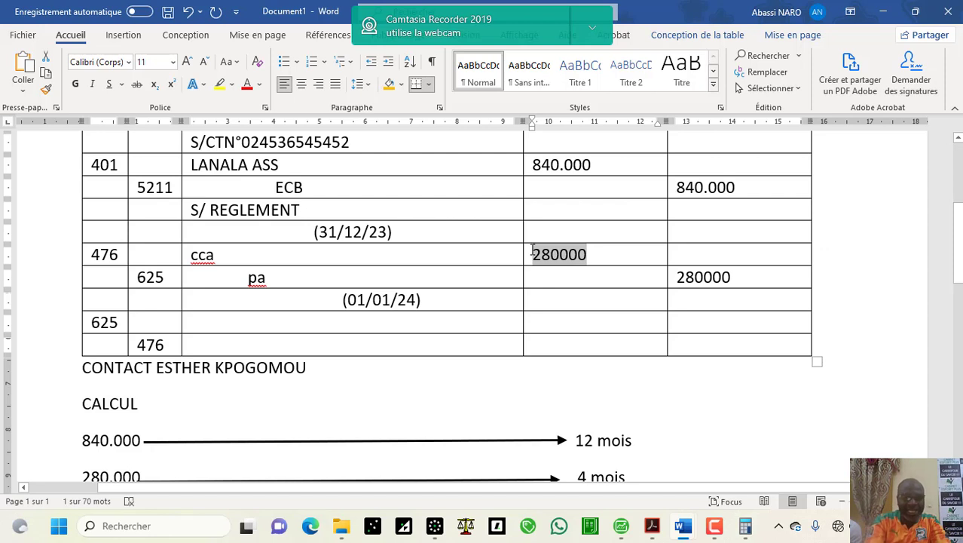
left_click(550, 326)
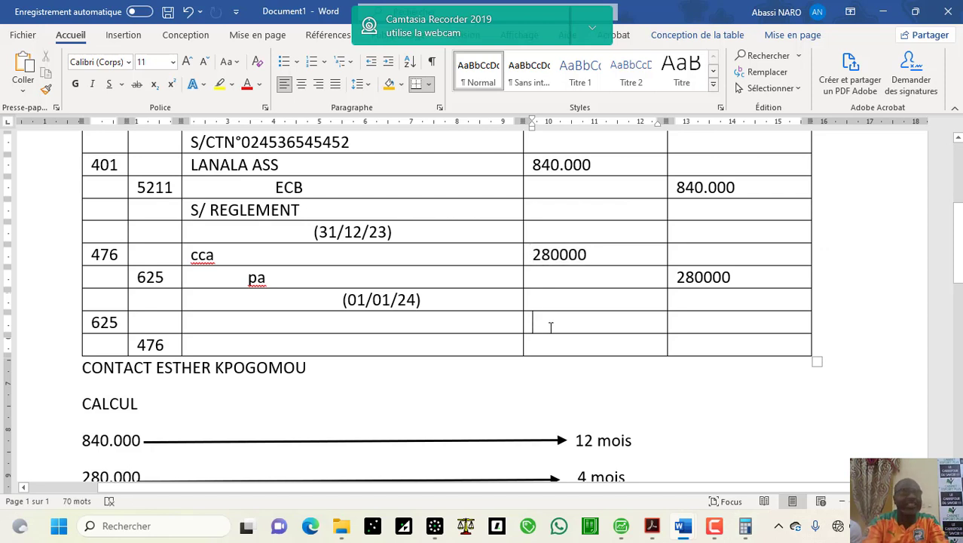
key("ctrl+v")
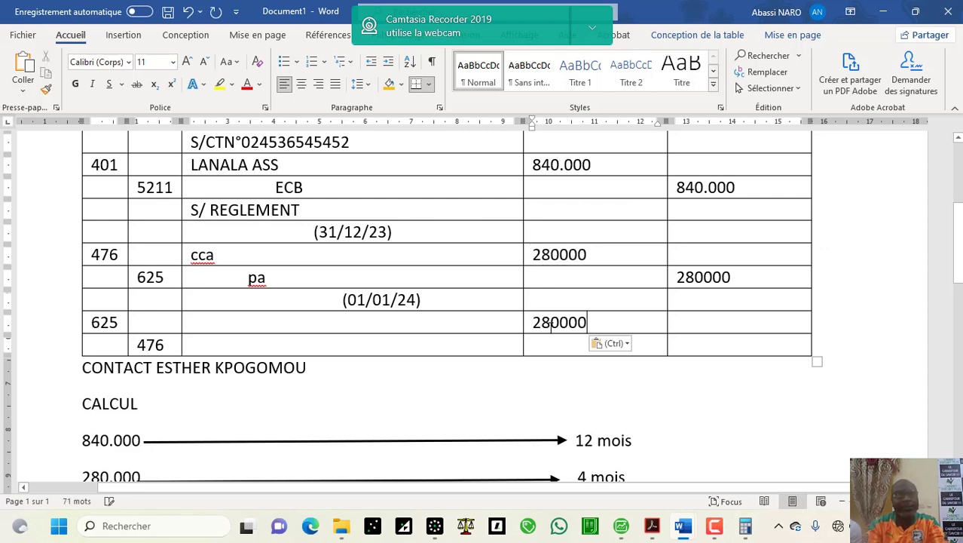
left_click(693, 347)
key("ctrl+v")
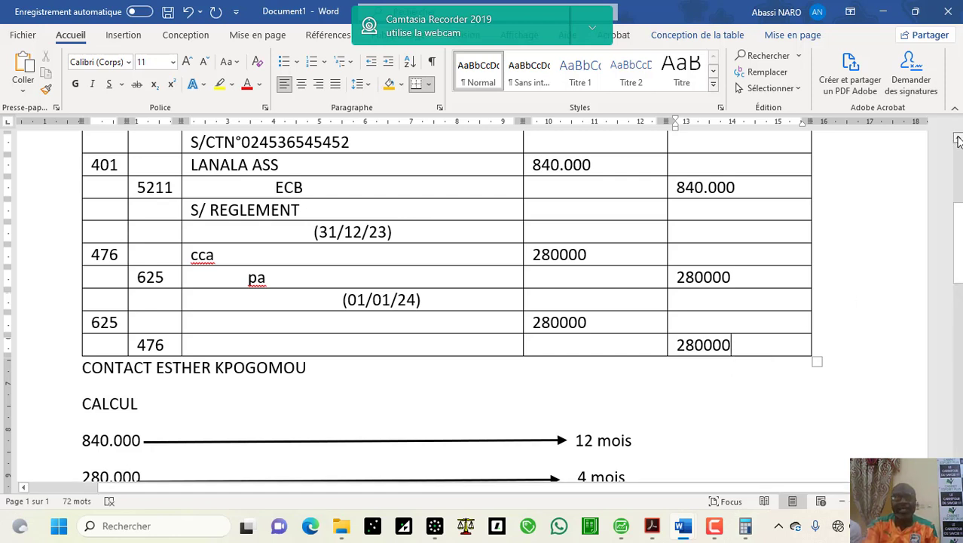
scroll(957, 137, "up", 2)
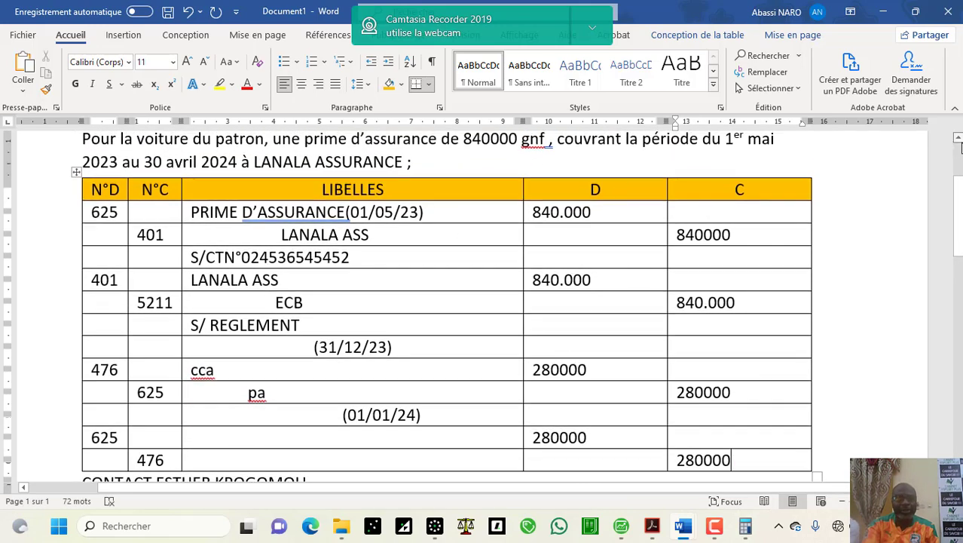
scroll(960, 146, "up", 1)
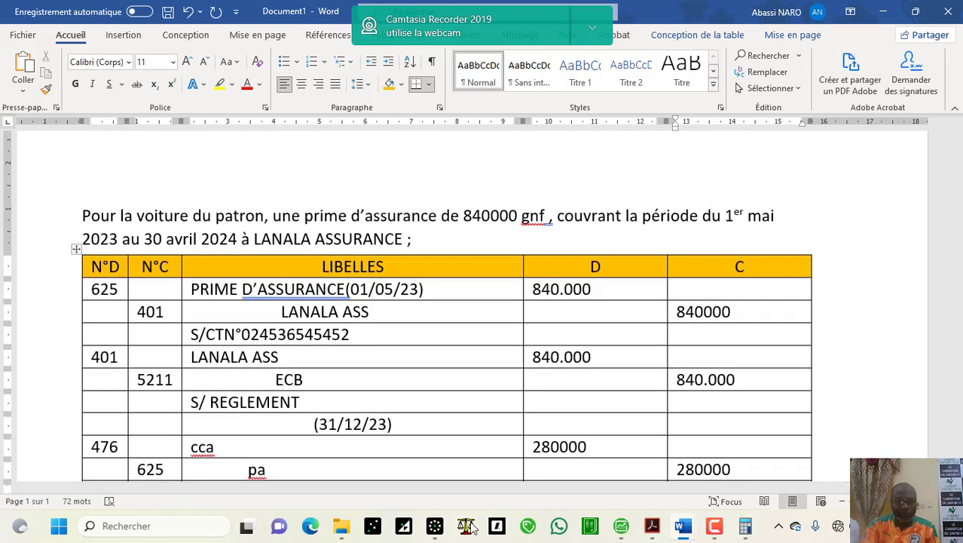
Step: Confirm the ECOBAN journal code settings and close the journal codes list
left_click(435, 525)
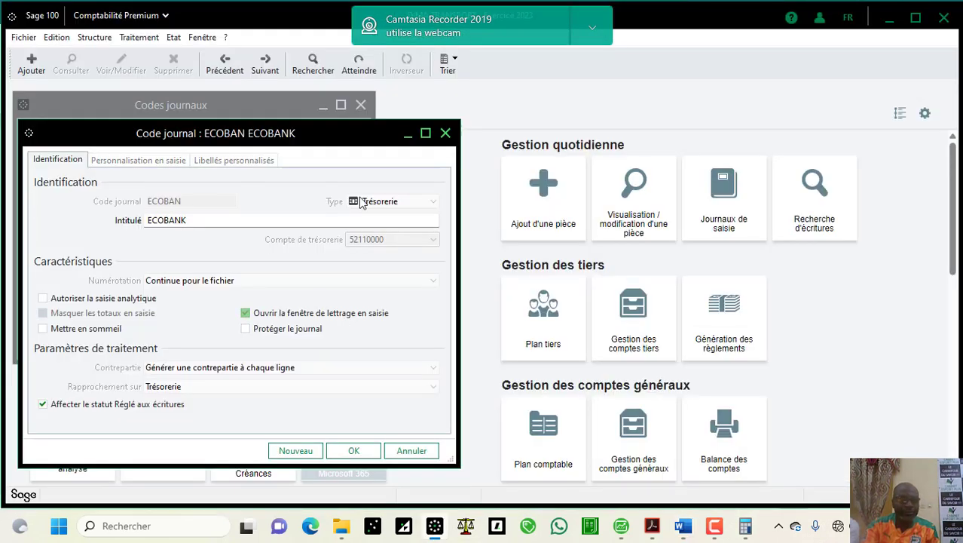
left_click(356, 448)
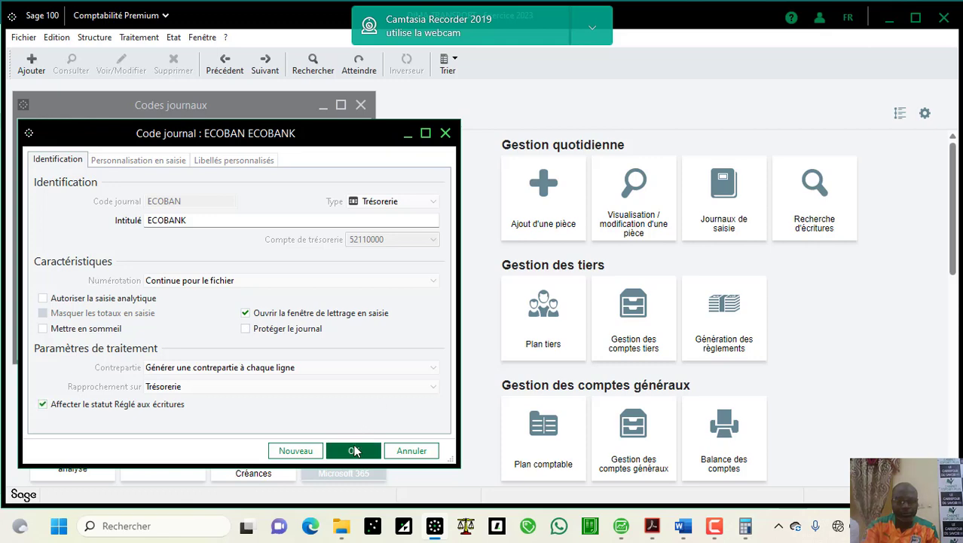
left_click(342, 350)
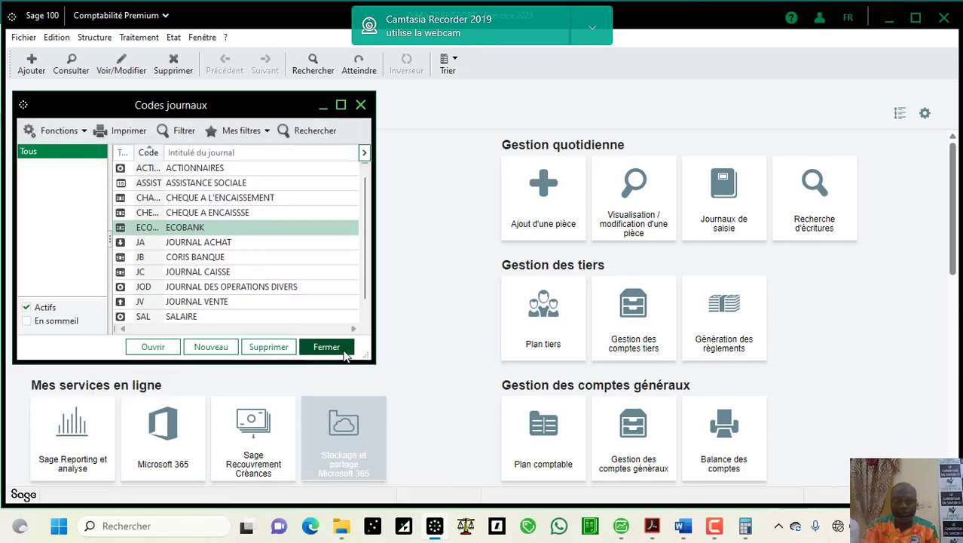
Step: Open the entry journals list full-screen and open the mai23 JOD journal
left_click(734, 200)
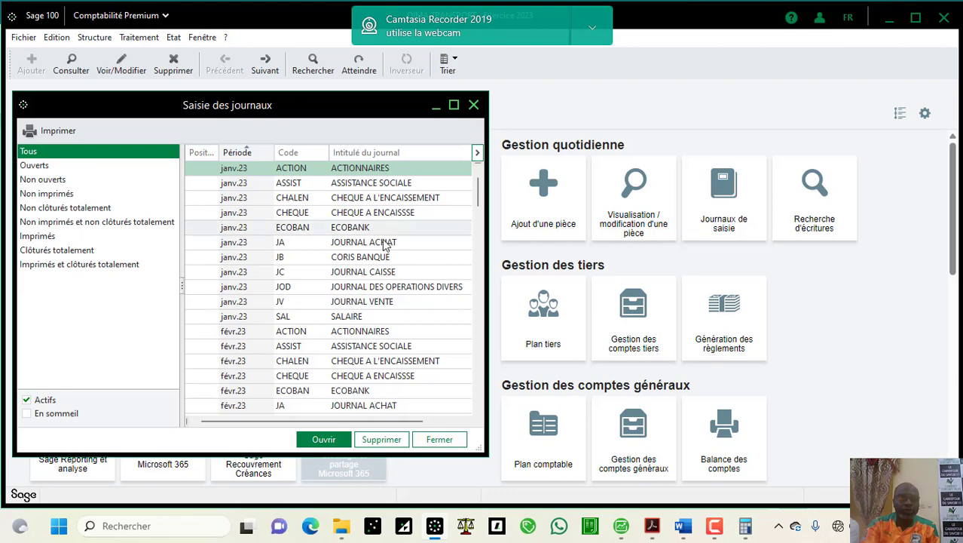
left_click(453, 105)
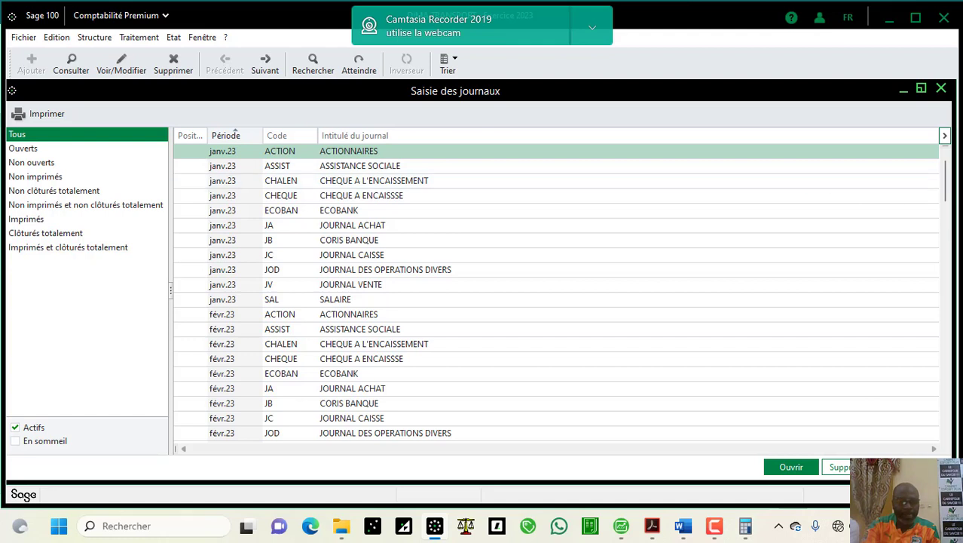
left_click(945, 356)
left_click(945, 356)
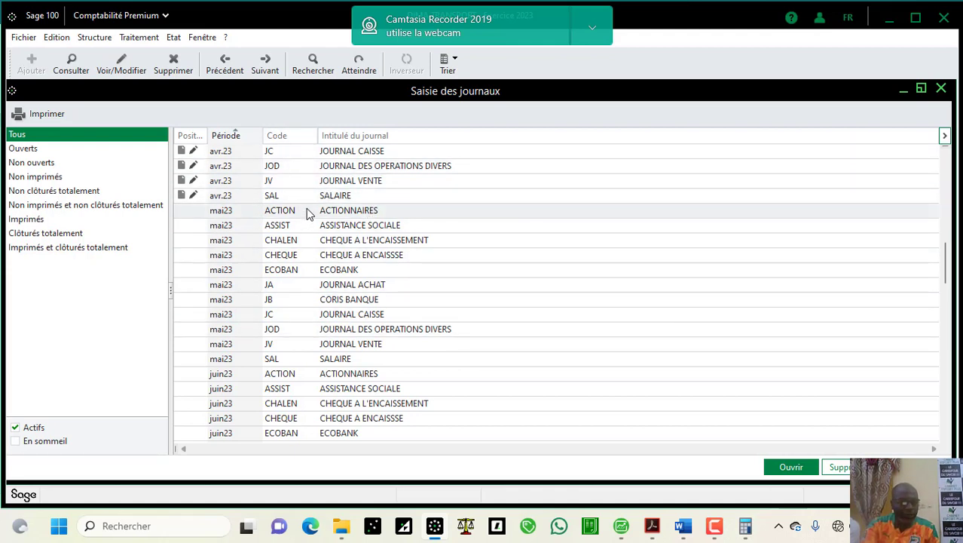
left_click(266, 333)
double_click(266, 332)
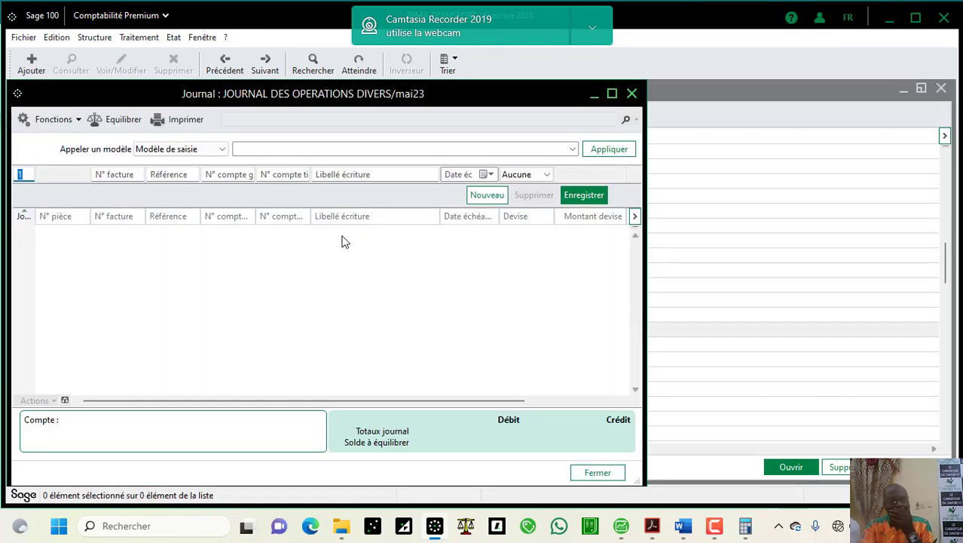
Step: Maximise the mai23 JOD entry window and go to the invoice number field
left_click(612, 93)
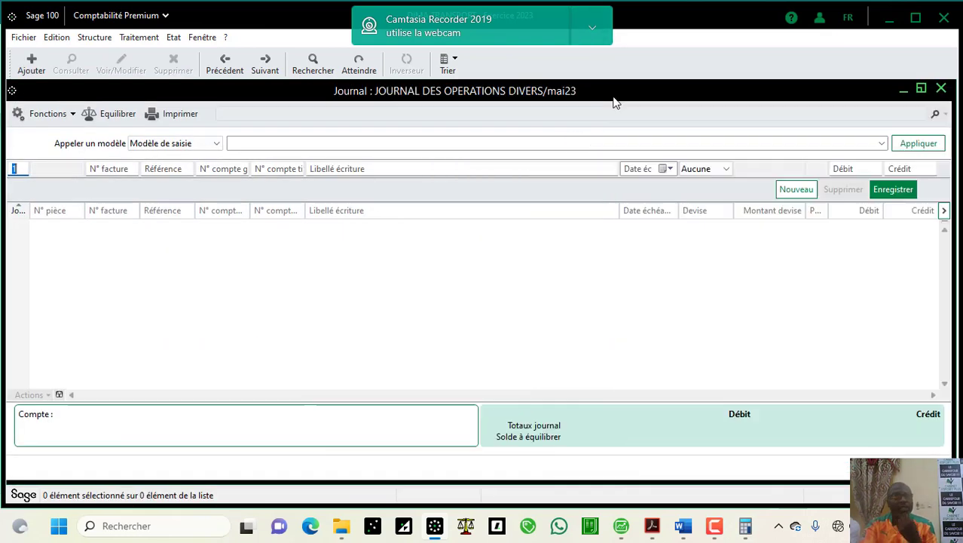
key("Tab")
key("Tab")
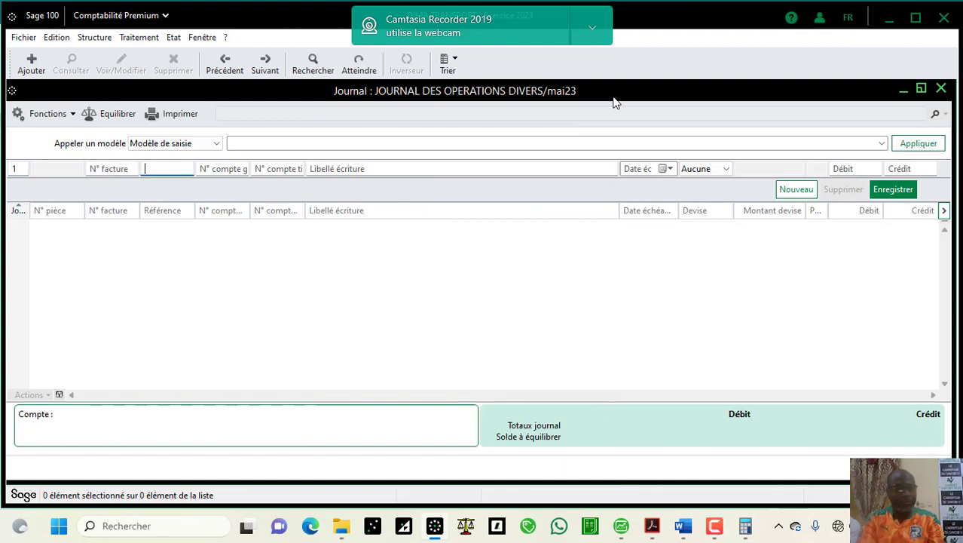
left_click(93, 168)
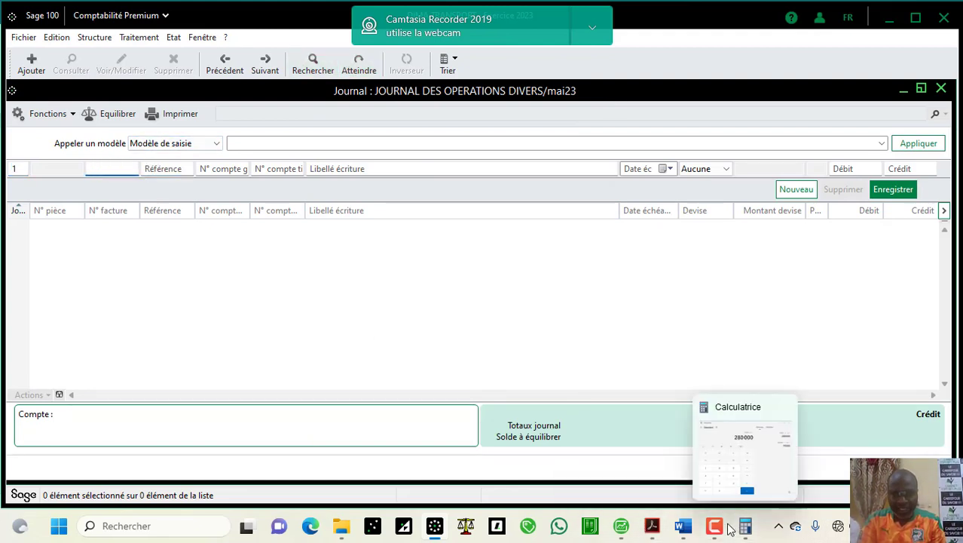
Step: Copy the insurance contract number from the Word notes and come back to Sage
mouse_move(685, 532)
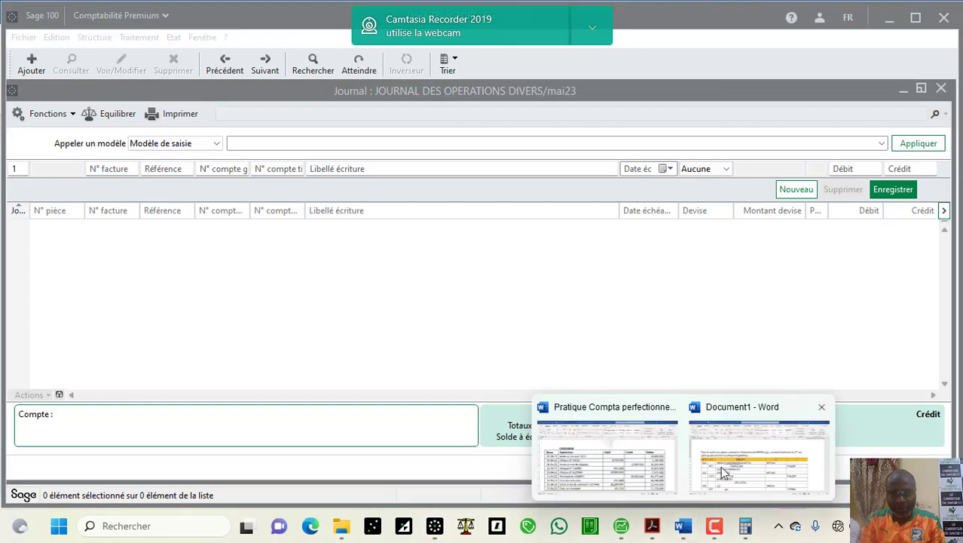
left_click(723, 472)
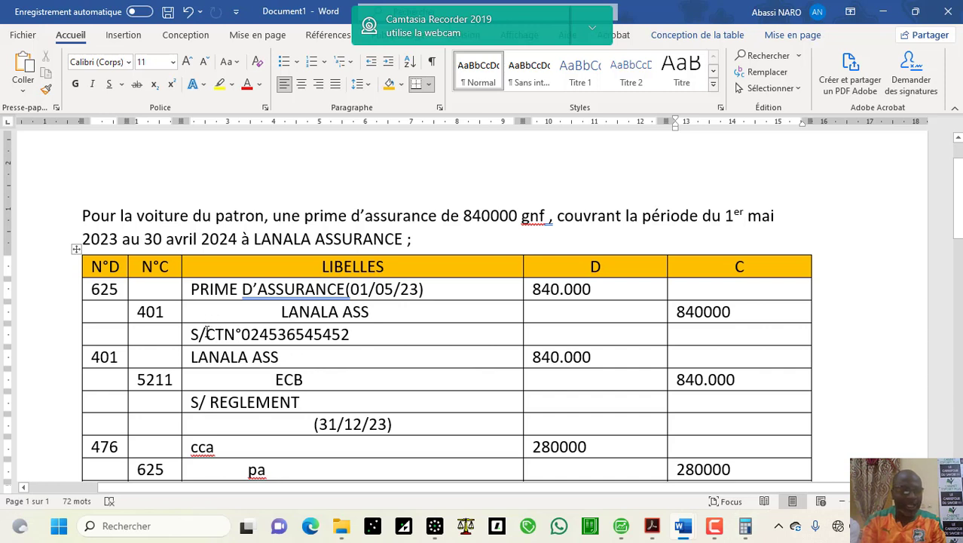
left_click_drag(207, 334, 308, 339)
key("ctrl+c")
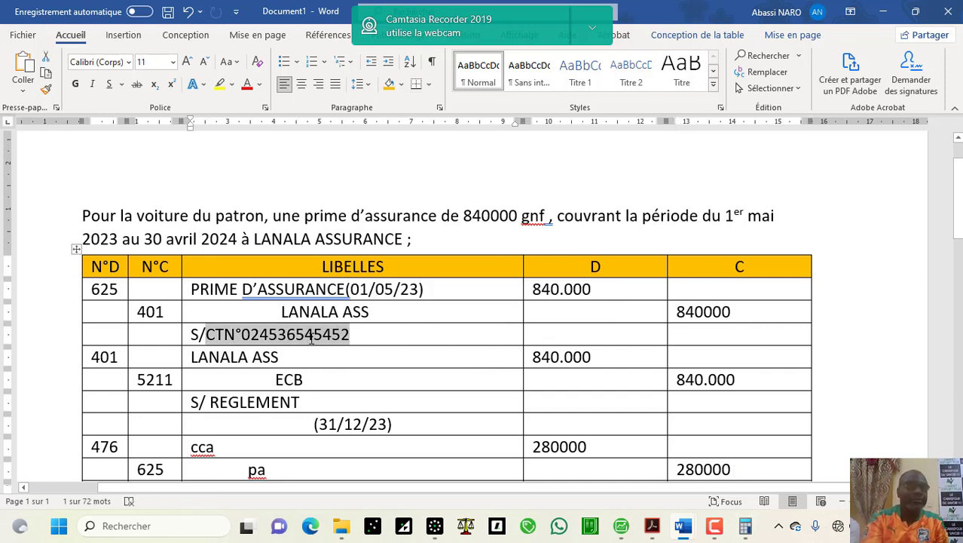
mouse_move(694, 520)
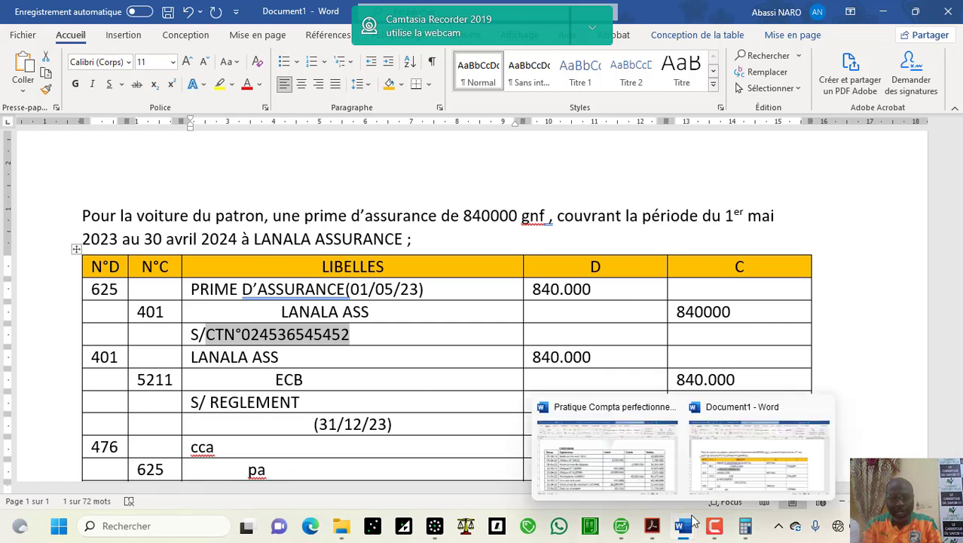
left_click(435, 527)
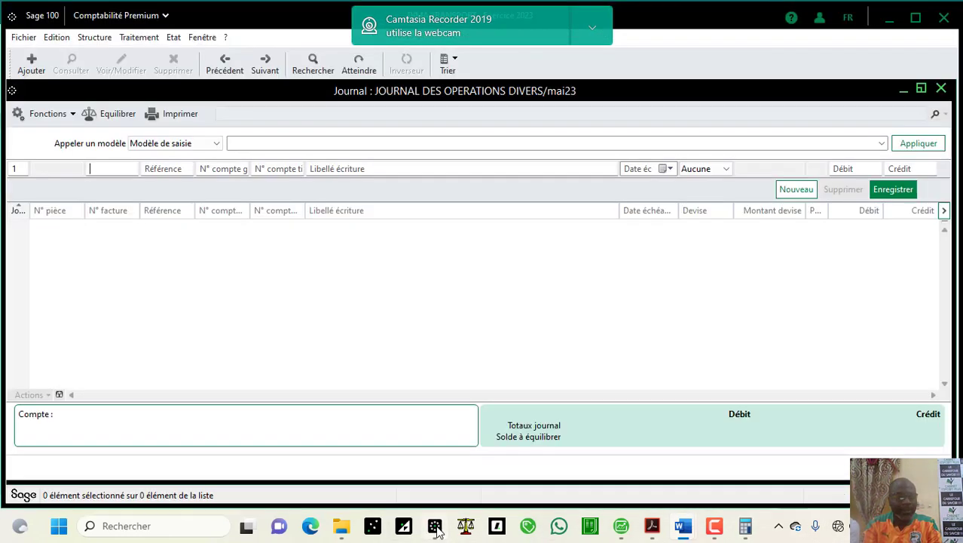
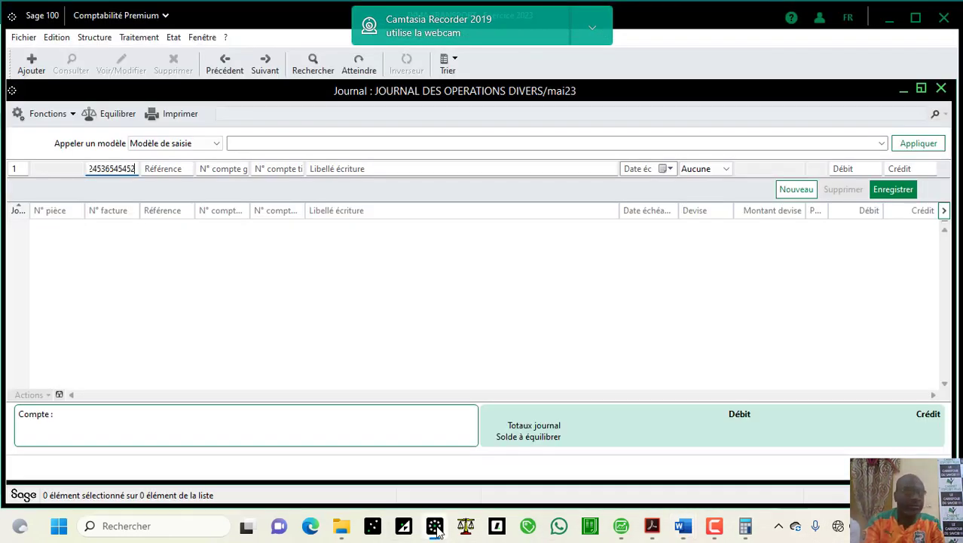
Step: Enter the contract number, reference 'voiture DG', account 62500000 with its label, and debit 840000
key("Tab")
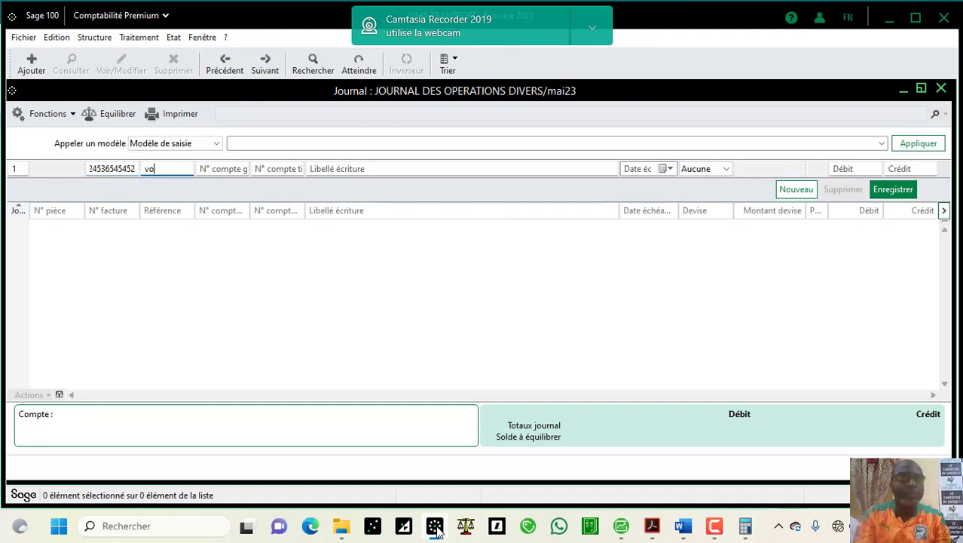
type("voitu")
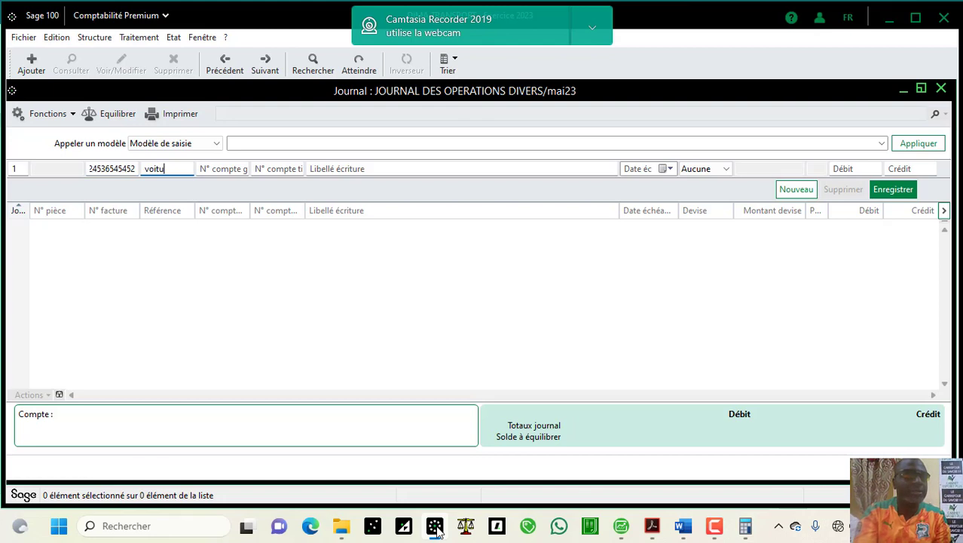
type("re")
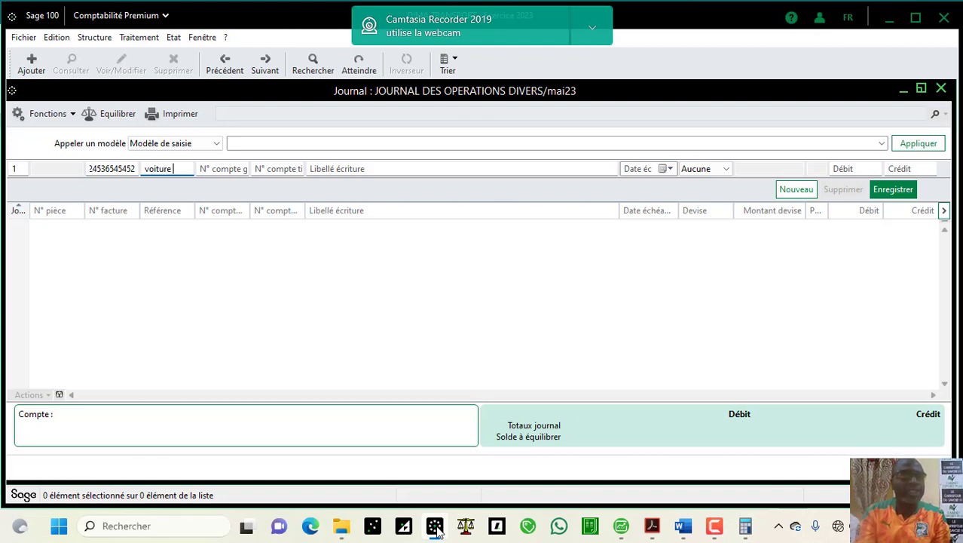
type(" DG")
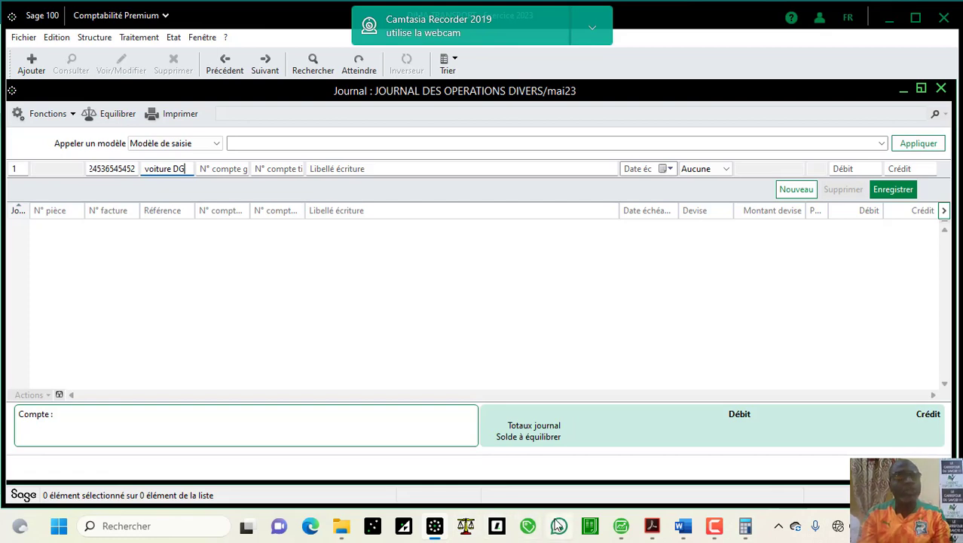
key("Tab")
type("625")
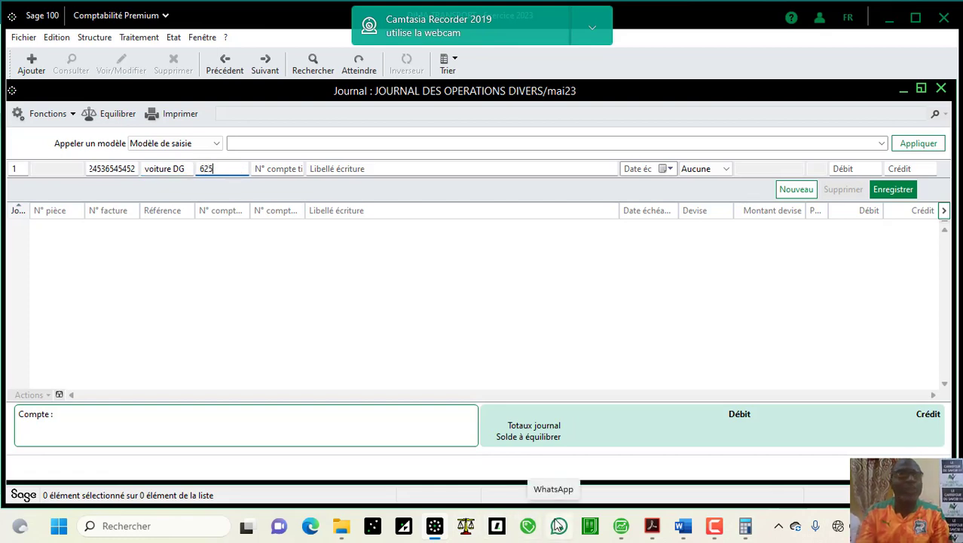
key("Tab")
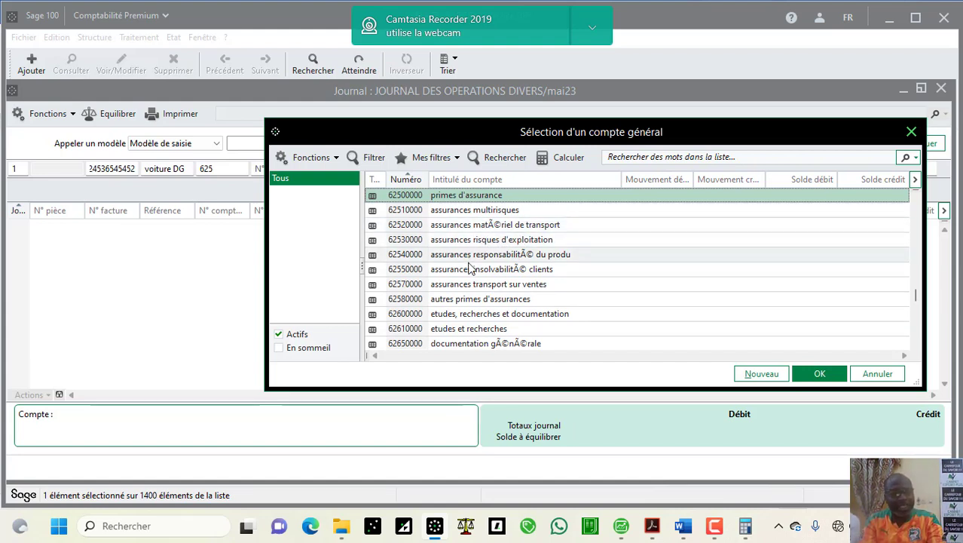
double_click(461, 197)
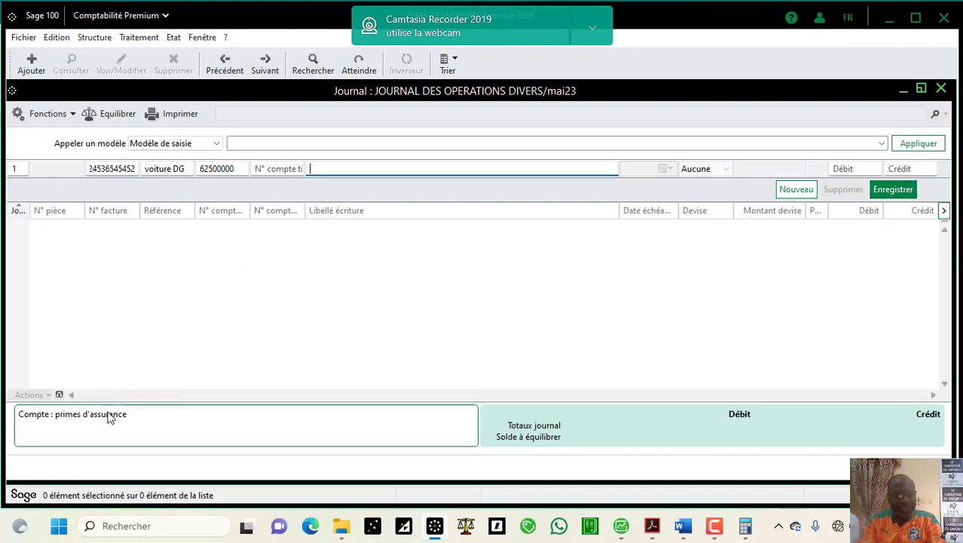
key("=")
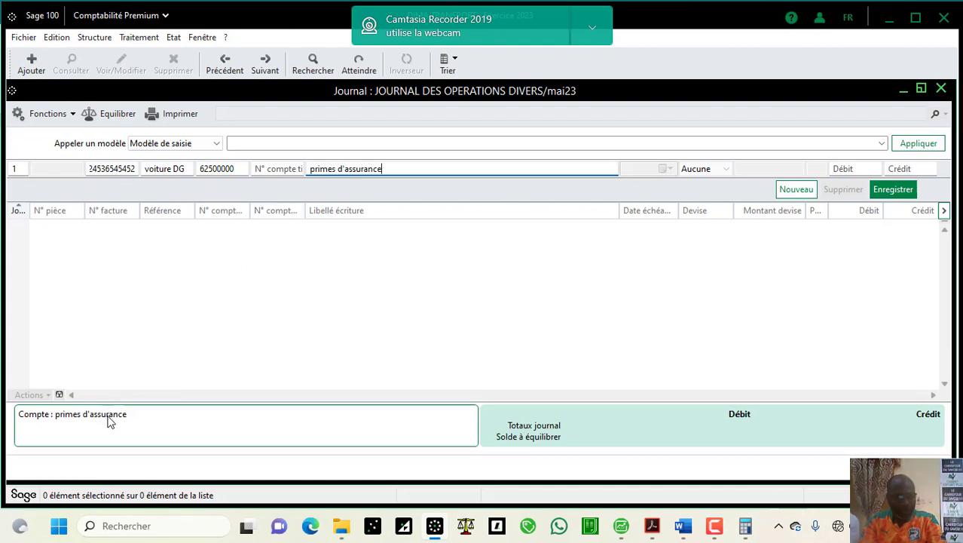
key("Tab")
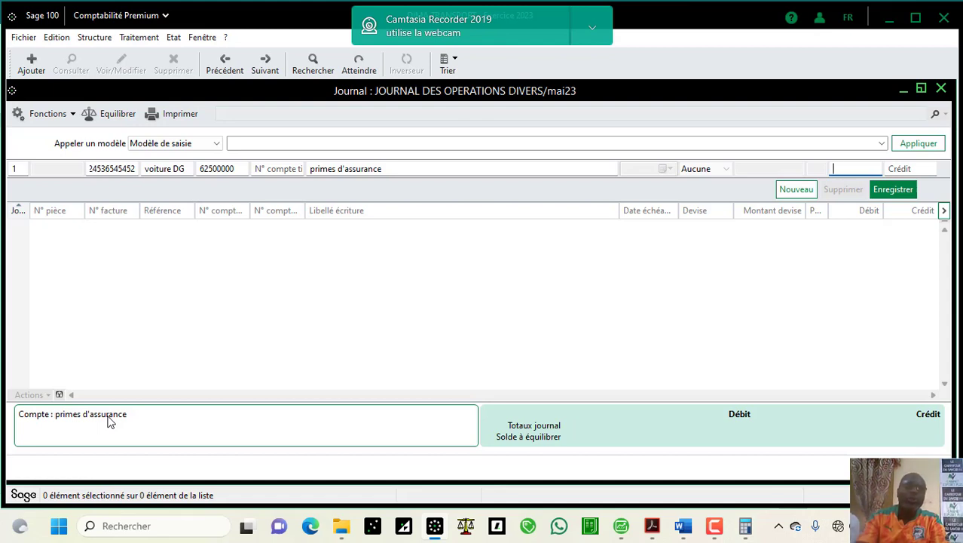
type("840000")
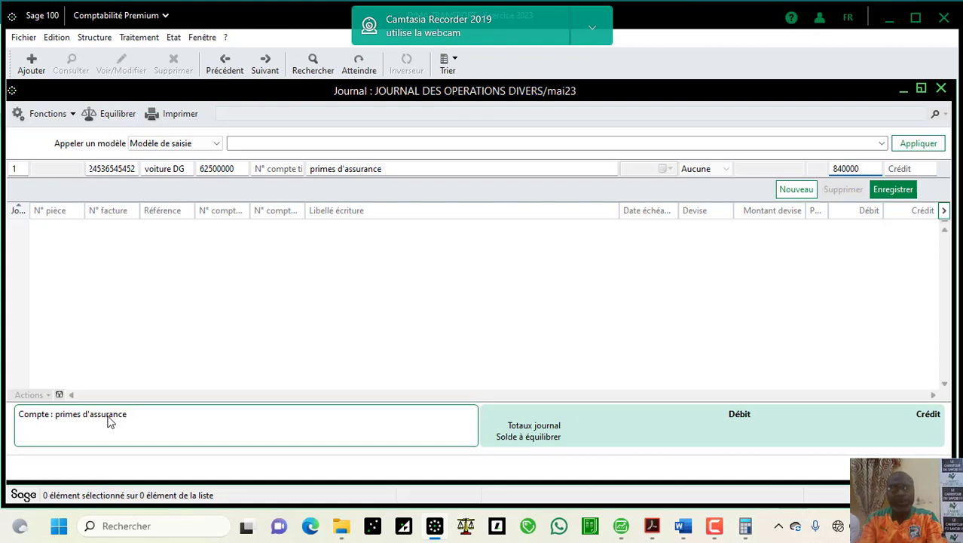
key("Return")
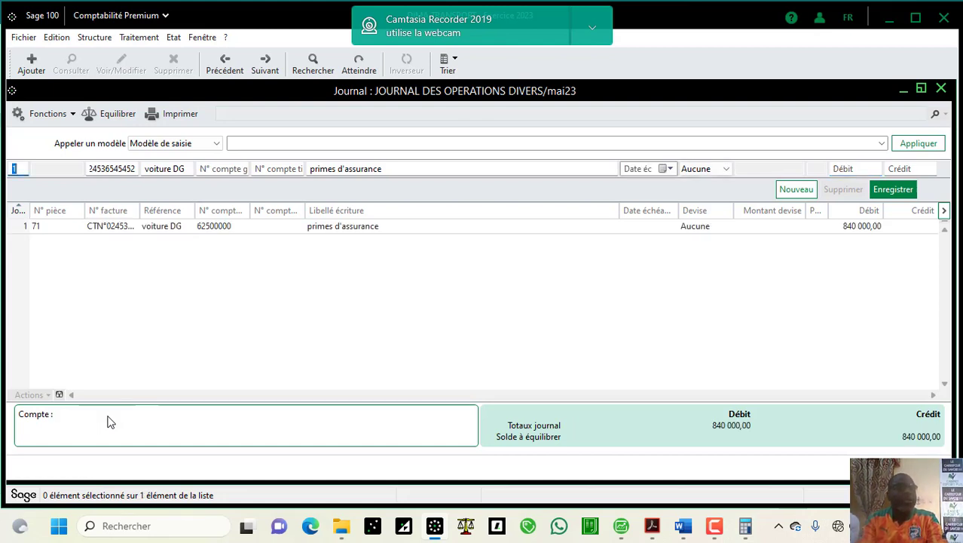
Step: Start the second line with account 40100000 and third-party code LANASS
key("Tab")
key("Tab")
key("Tab")
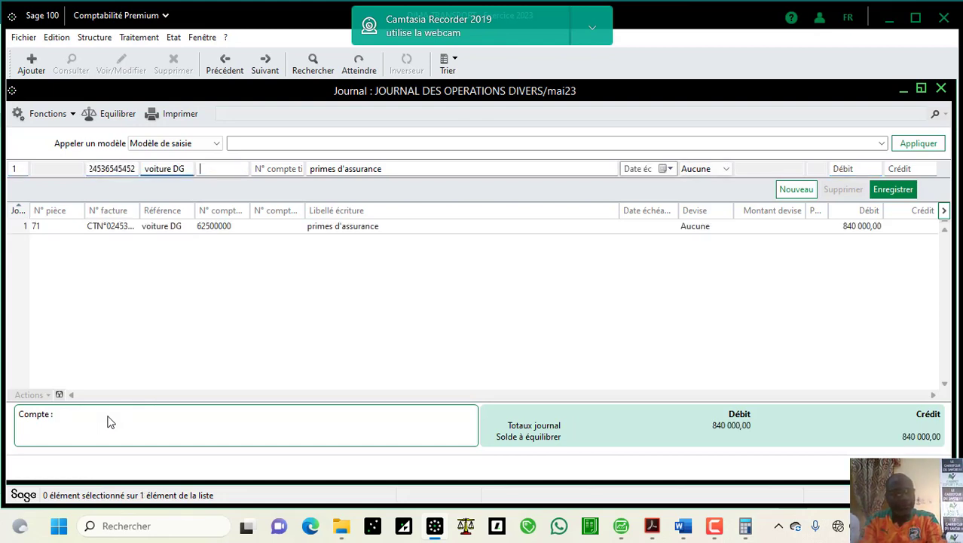
type("401")
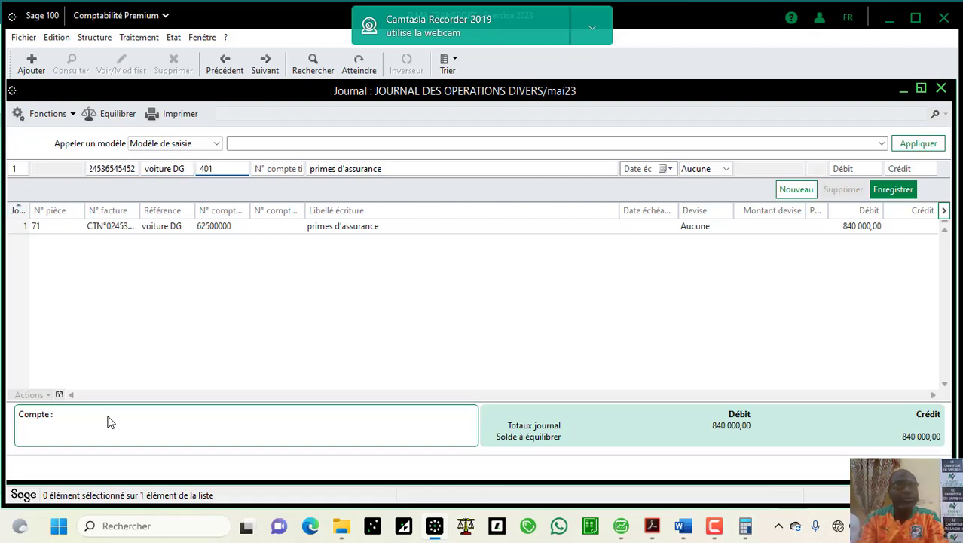
key("Tab")
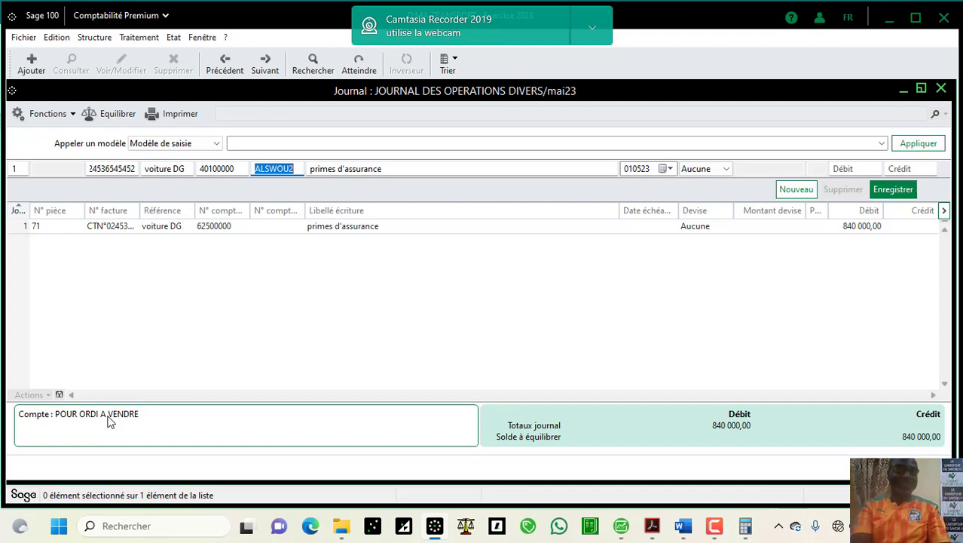
type("L")
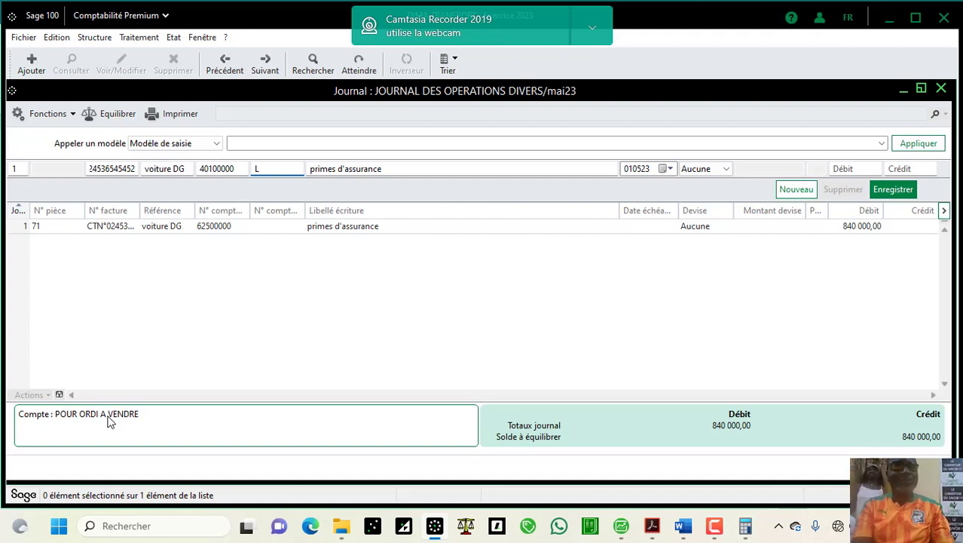
type("AN")
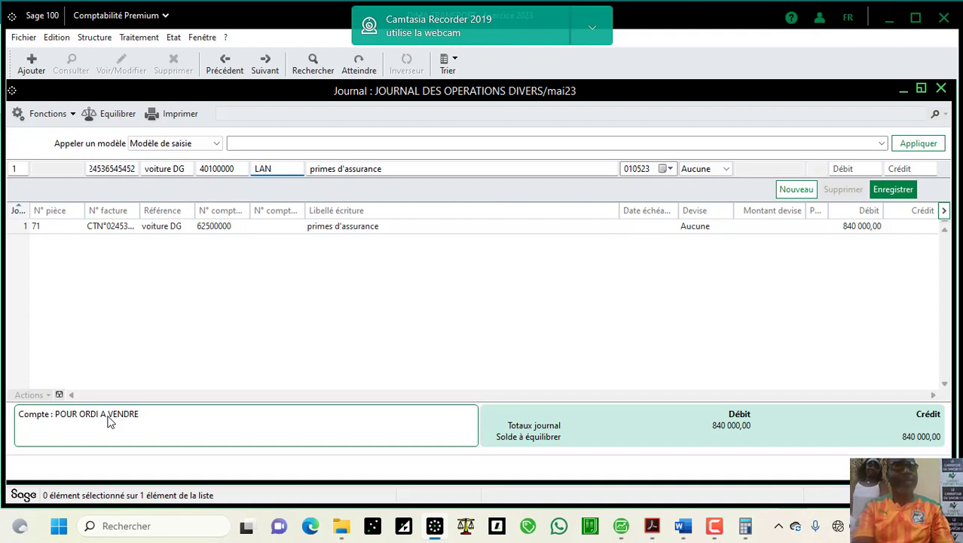
type("ASS")
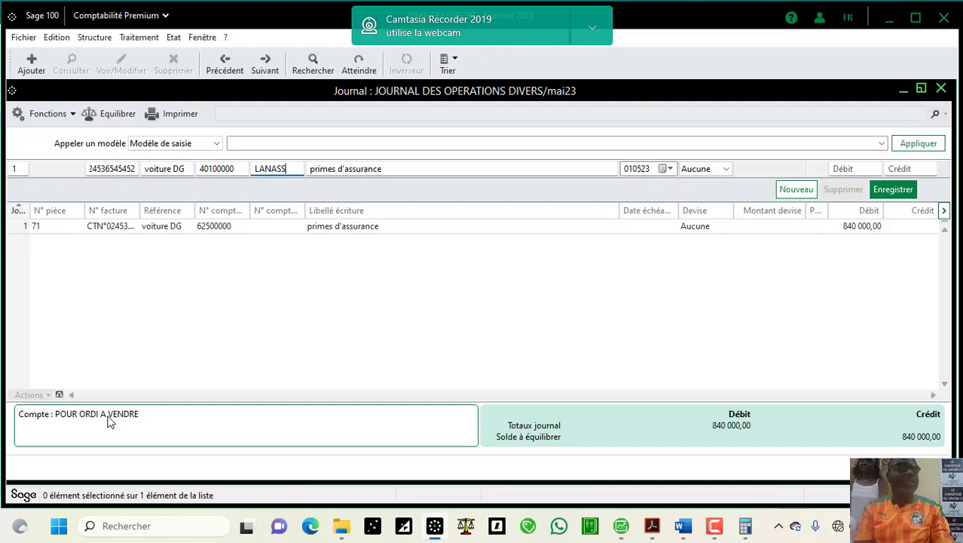
key("Tab")
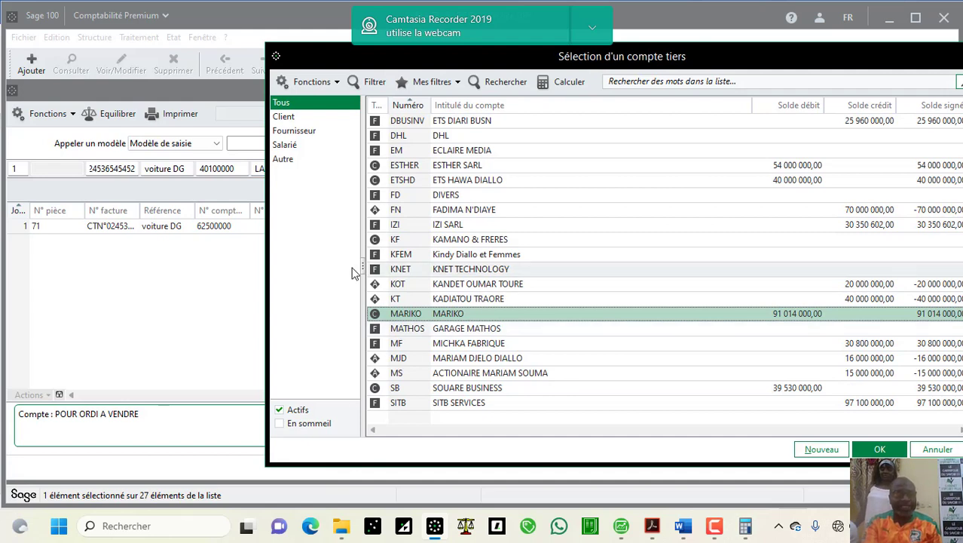
Step: Filter the third-party list to suppliers and start a new account
left_click(299, 119)
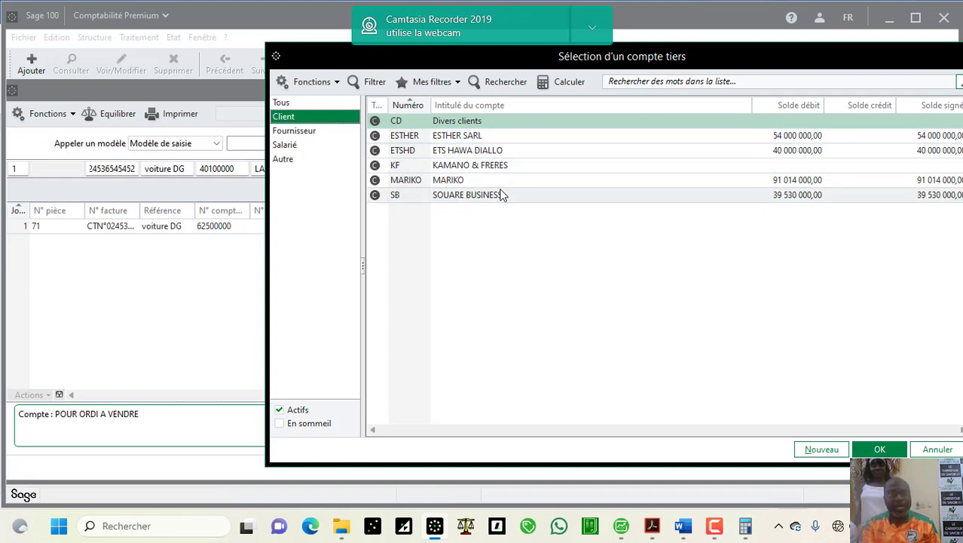
left_click(324, 131)
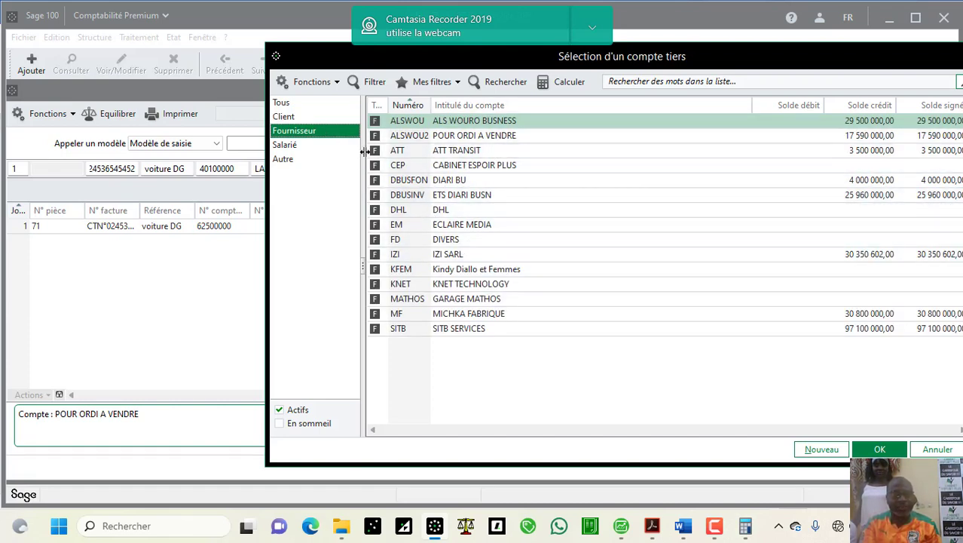
left_click(821, 450)
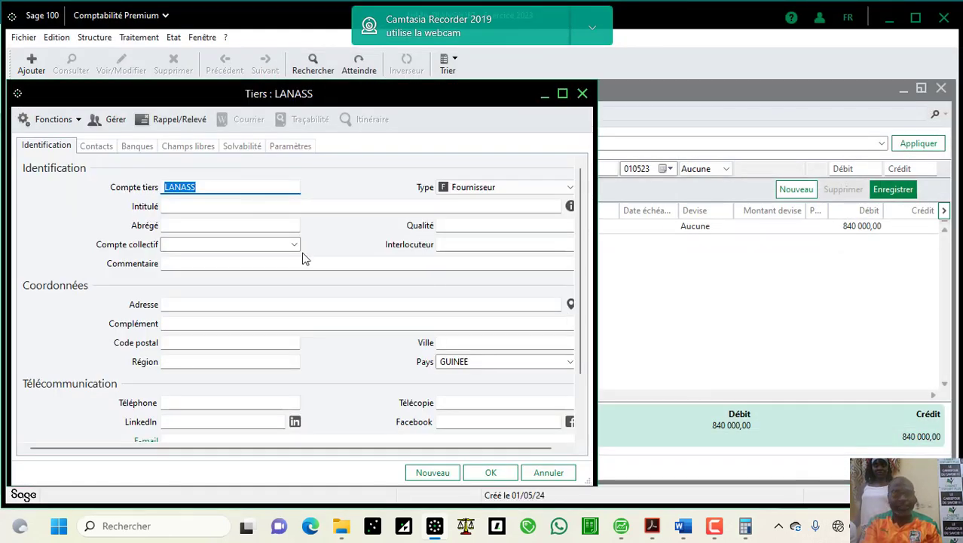
Step: Select the insurer's name LANALA ASSURANCE in the Word exercise
left_click(683, 528)
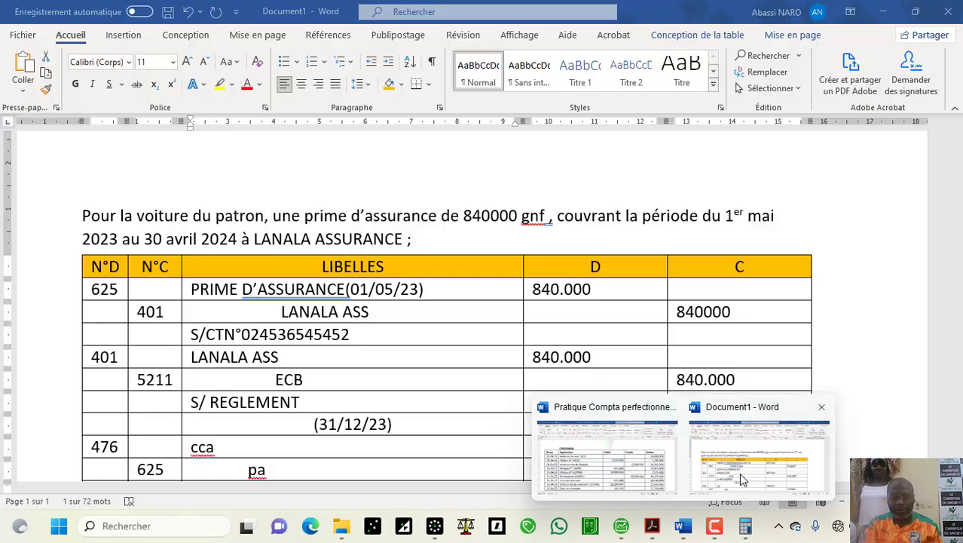
left_click(722, 452)
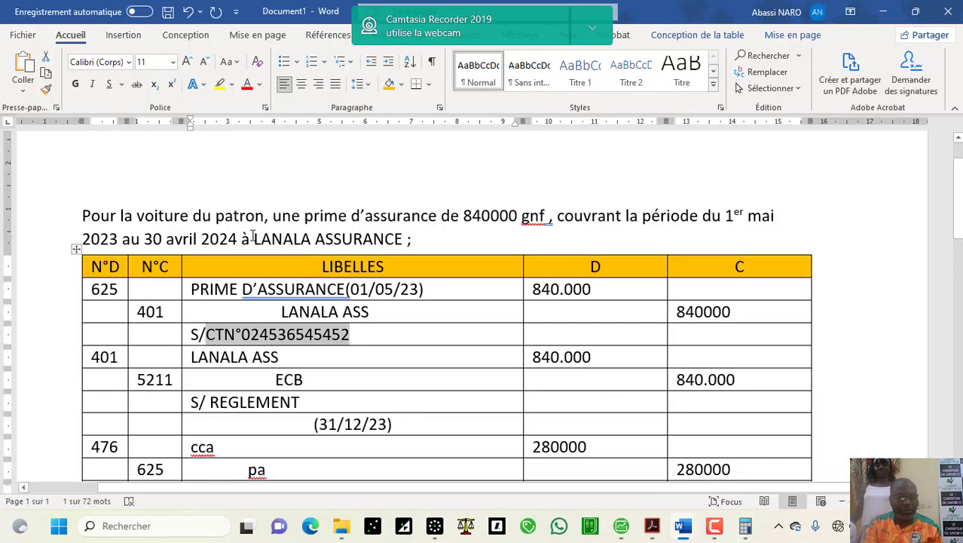
left_click(254, 239)
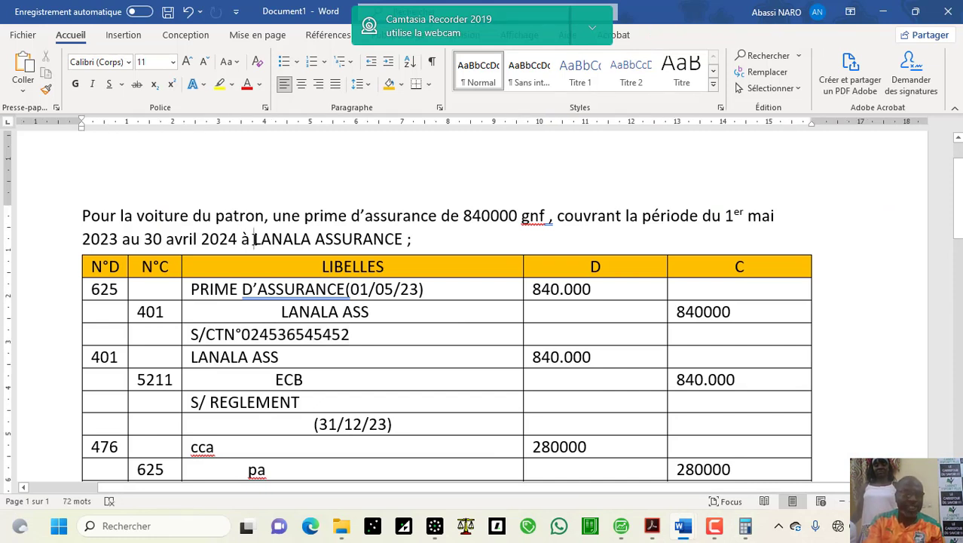
left_click_drag(253, 239, 375, 243)
key("ctrl+c")
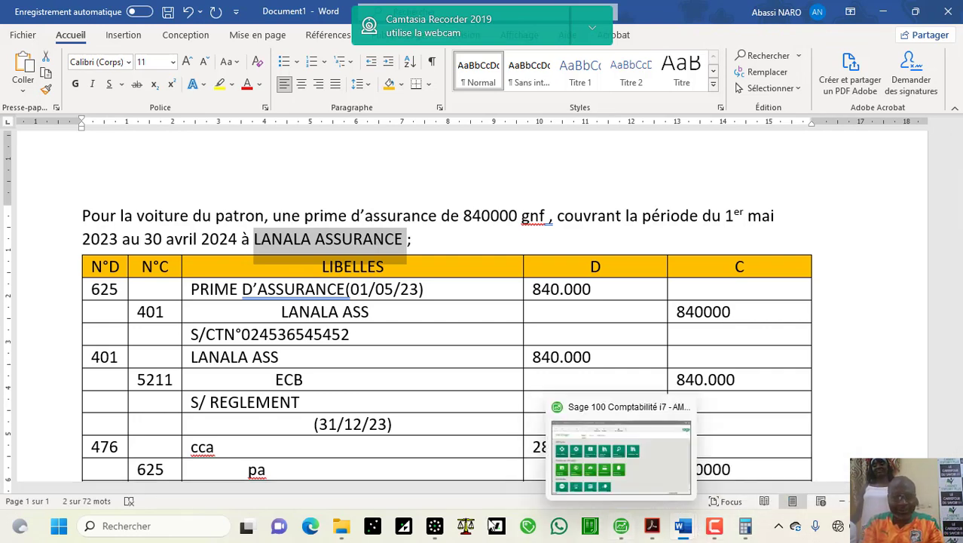
Step: Save supplier LANASS named LANALA ASSURANCE with collective account 40100000
left_click(441, 527)
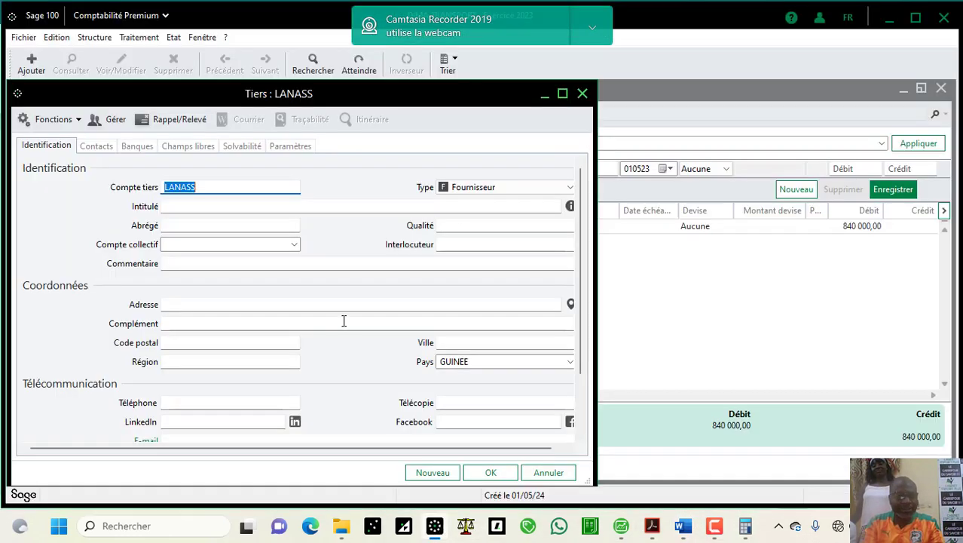
left_click(225, 205)
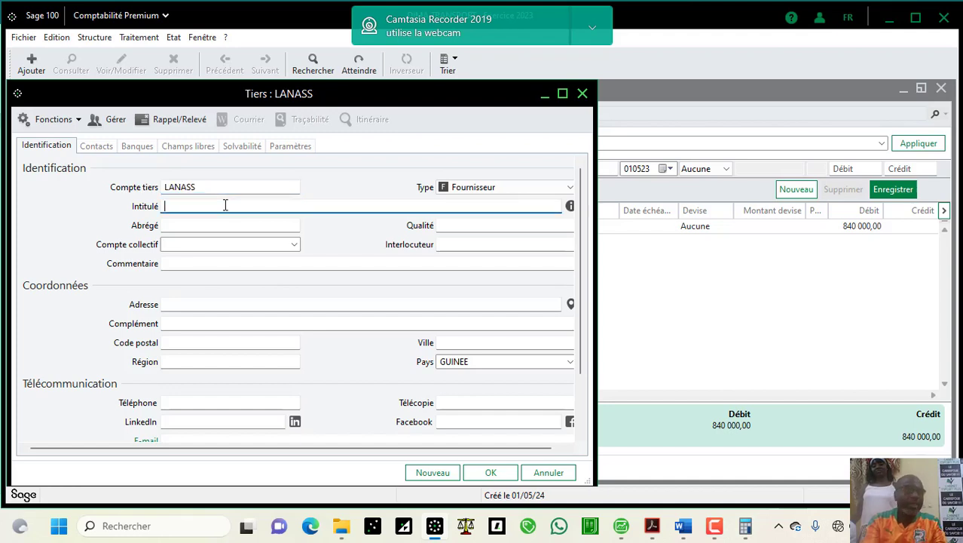
key("ctrl+v")
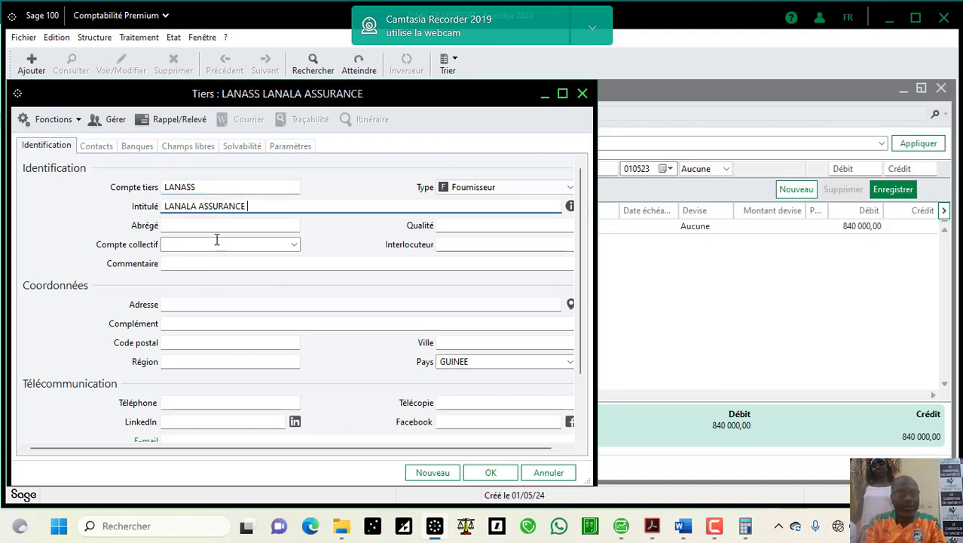
left_click(217, 243)
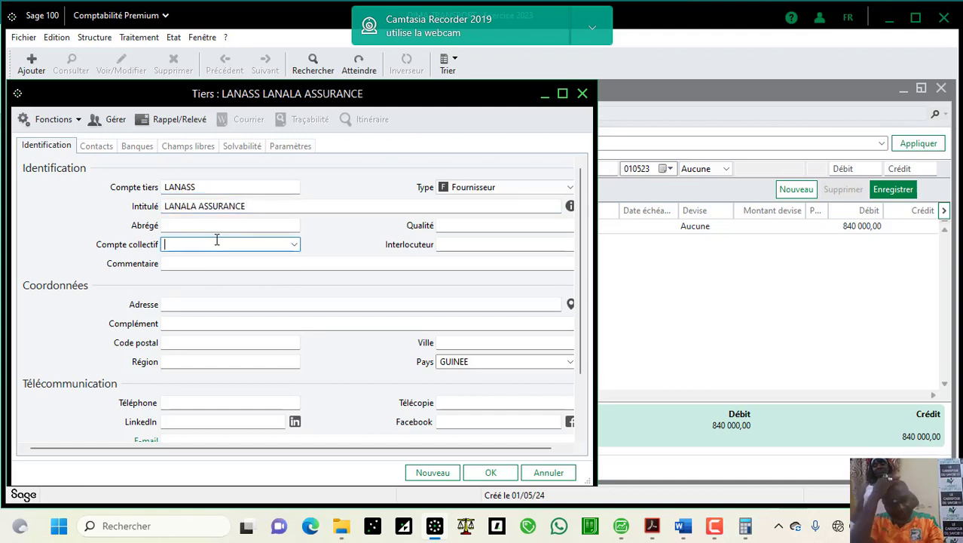
type("401")
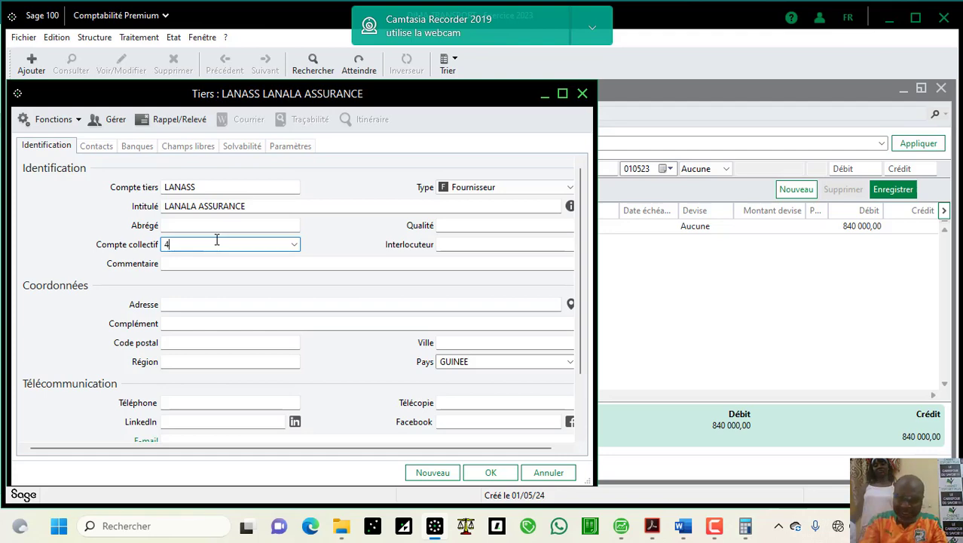
left_click(294, 245)
left_click(297, 246)
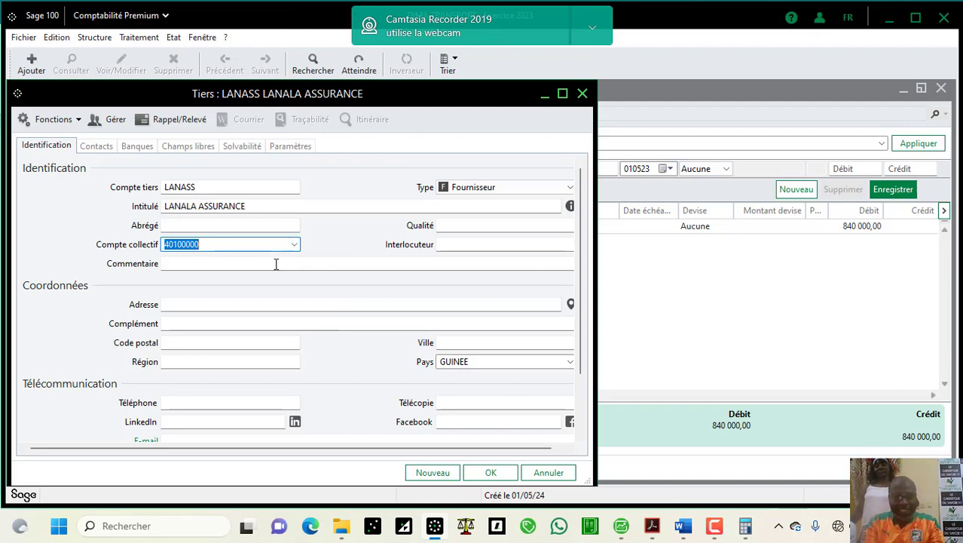
left_click(224, 304)
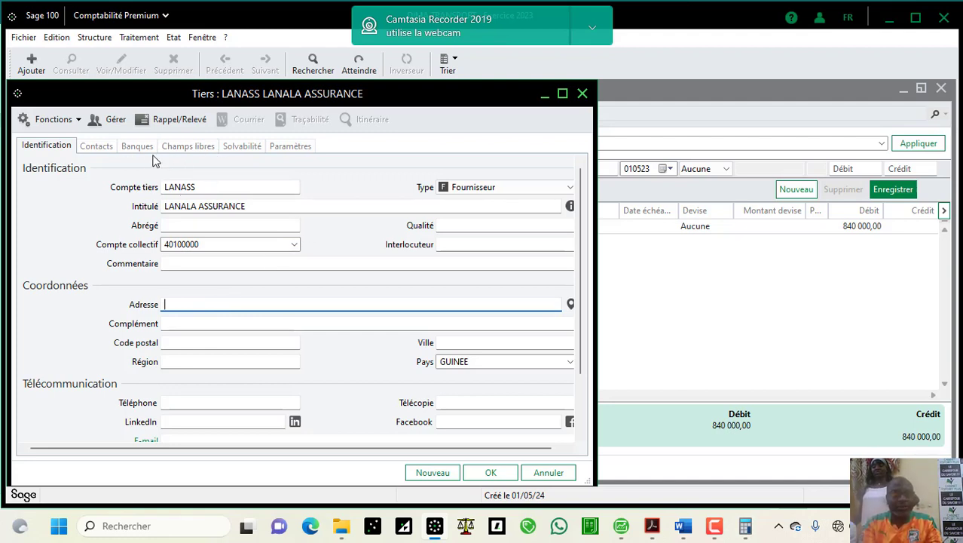
left_click(491, 472)
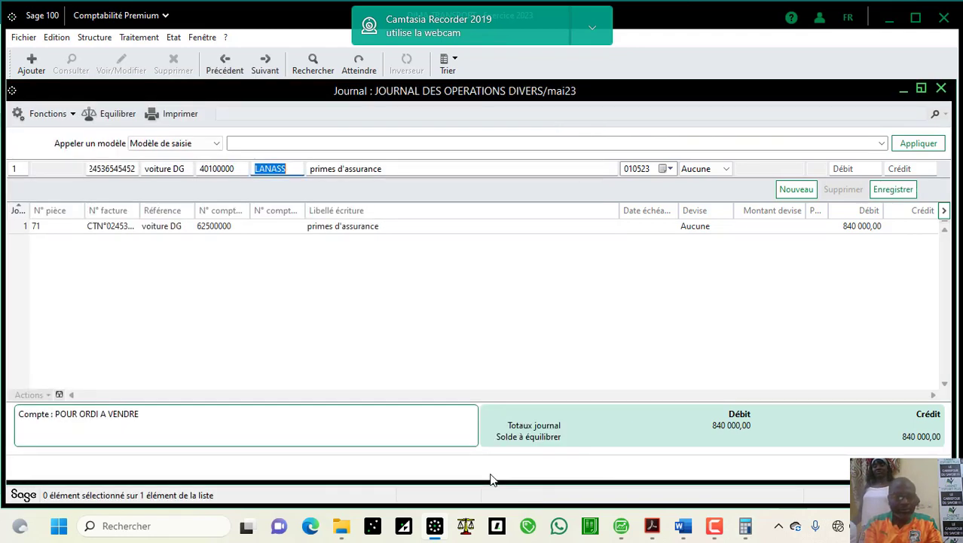
Step: Balance the entry with an 840 000 credit to LANASS and close the entries-to-settle list
key("Tab")
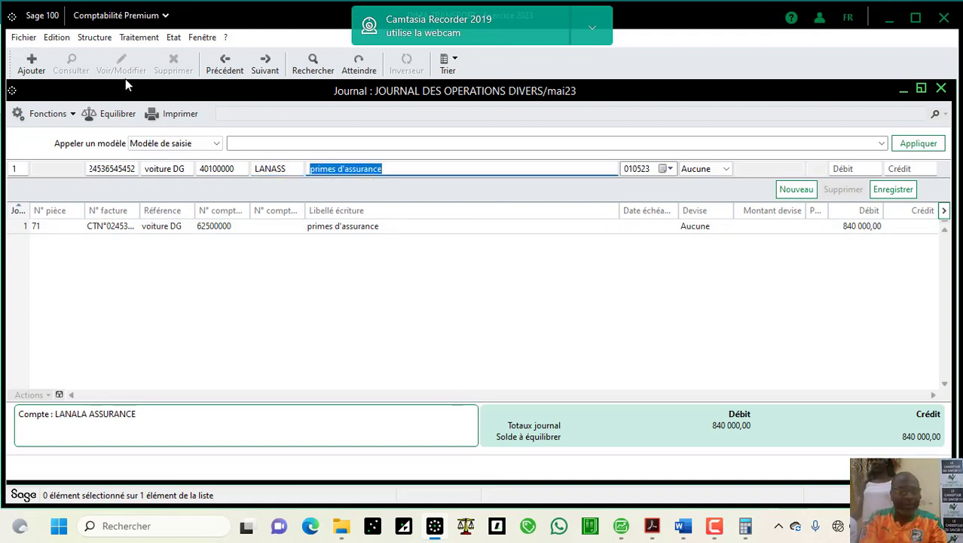
left_click(115, 113)
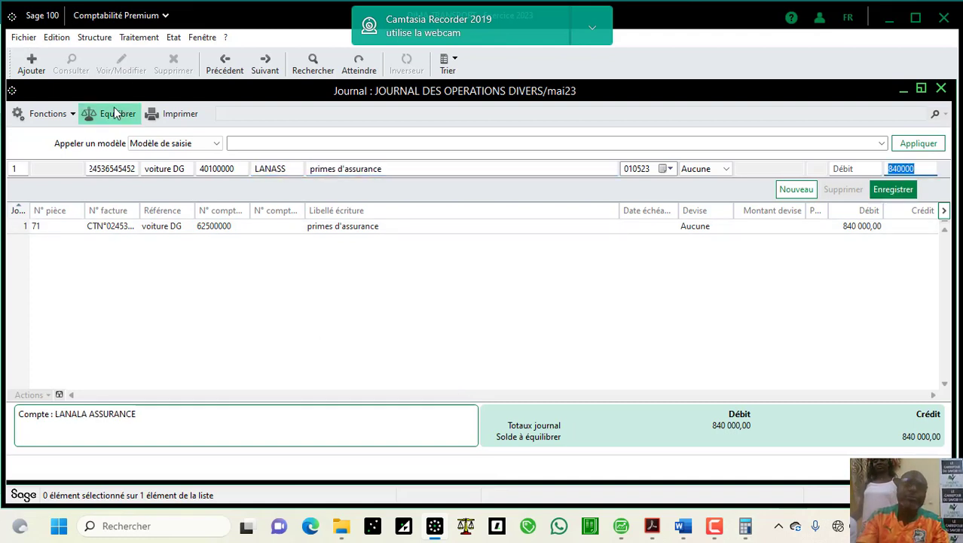
key("Return")
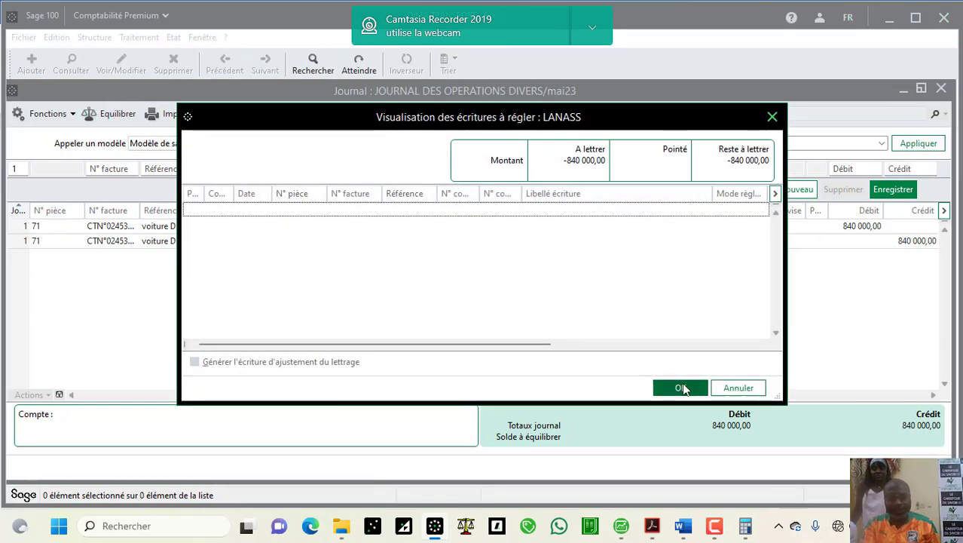
left_click(680, 388)
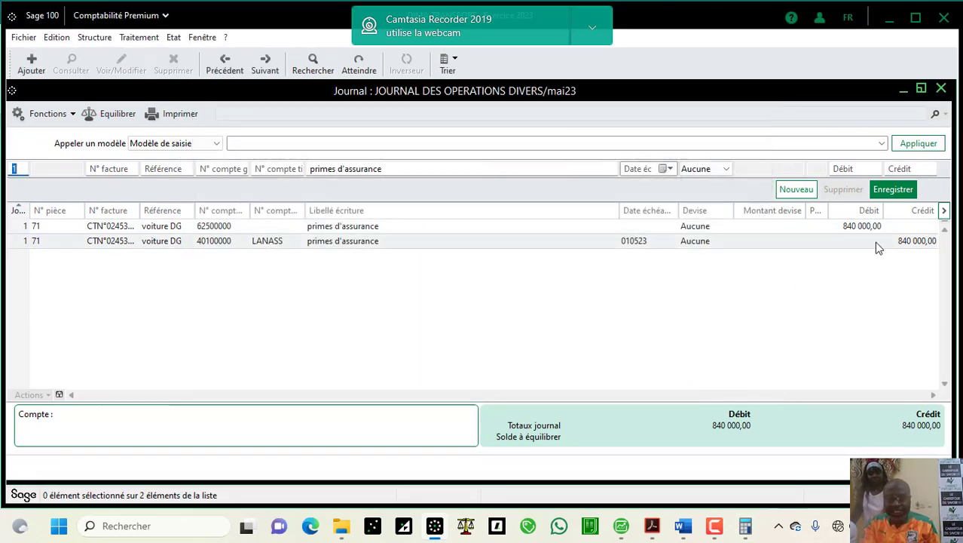
Step: Check the Word exercise notes, then return to the Sage journal
left_click(682, 531)
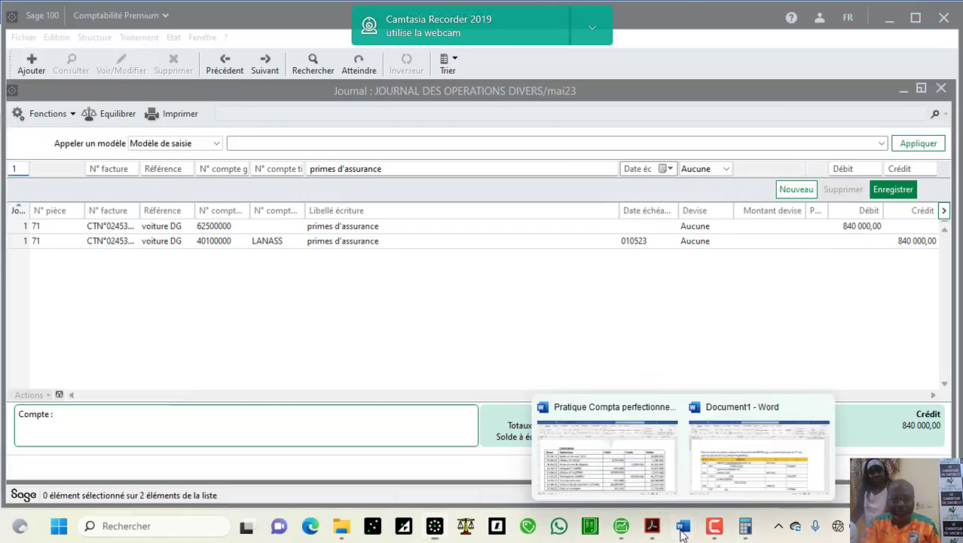
left_click(719, 489)
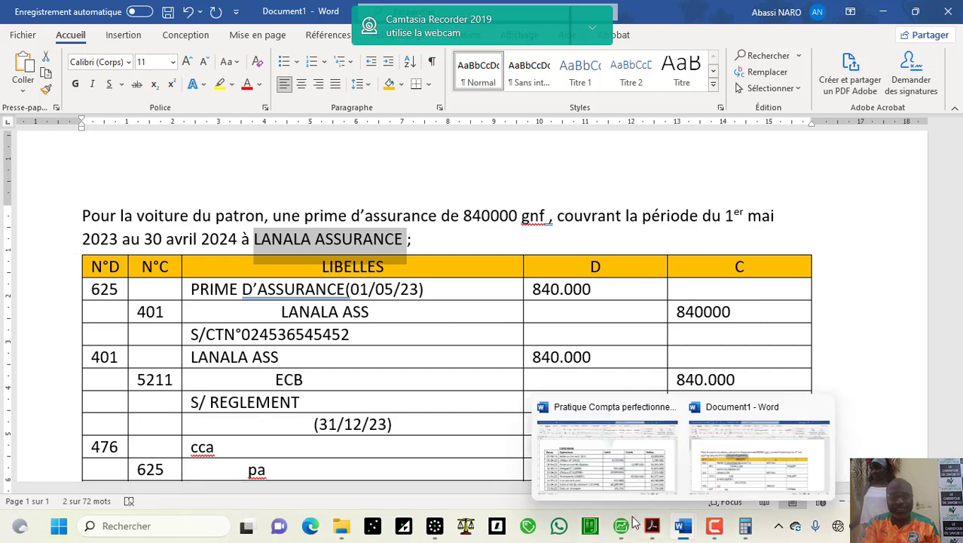
left_click(435, 526)
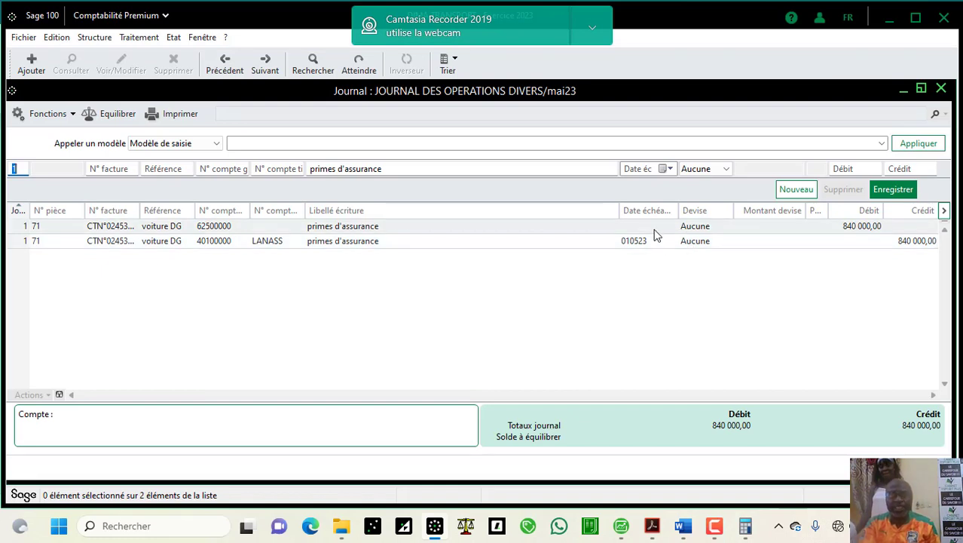
Step: Use Atteindre to switch to the ECOBAN journal for period mai23
left_click(72, 117)
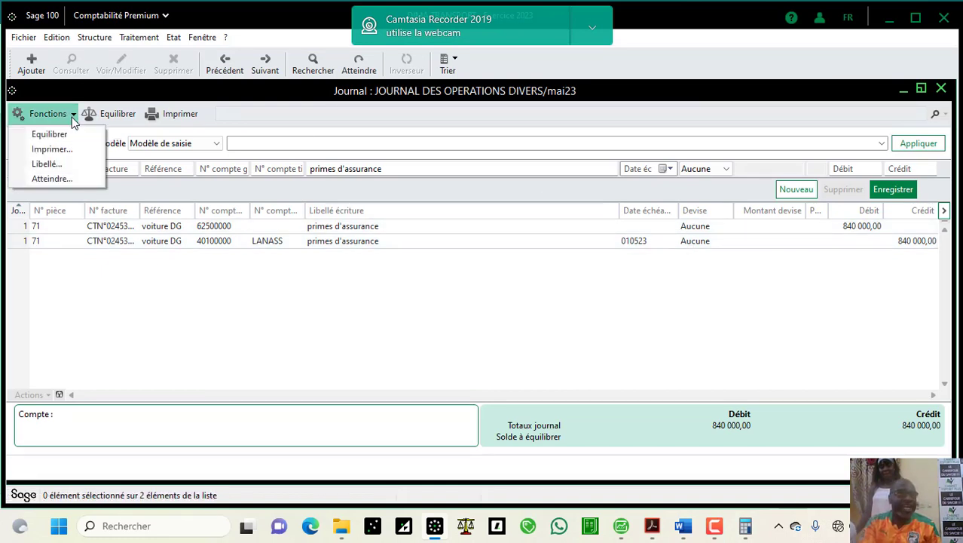
left_click(62, 178)
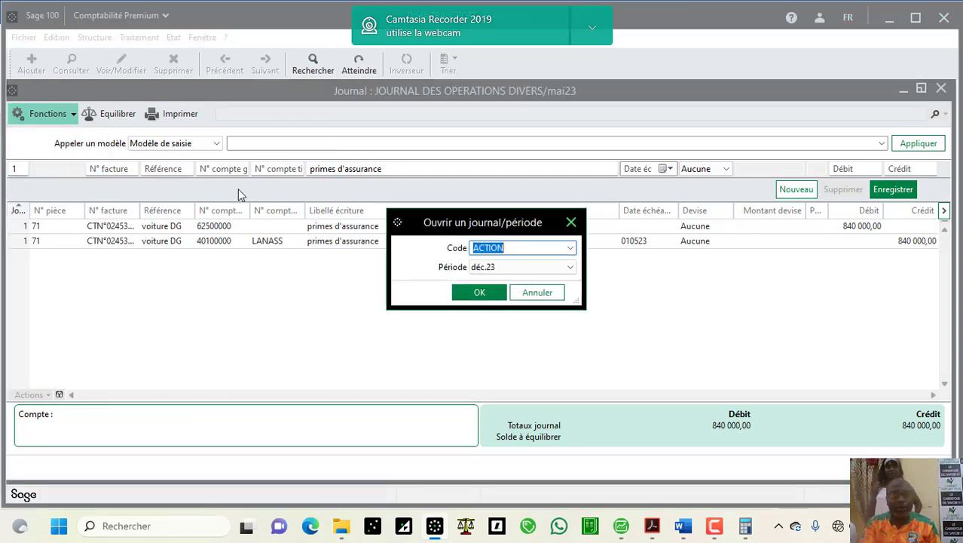
left_click(545, 269)
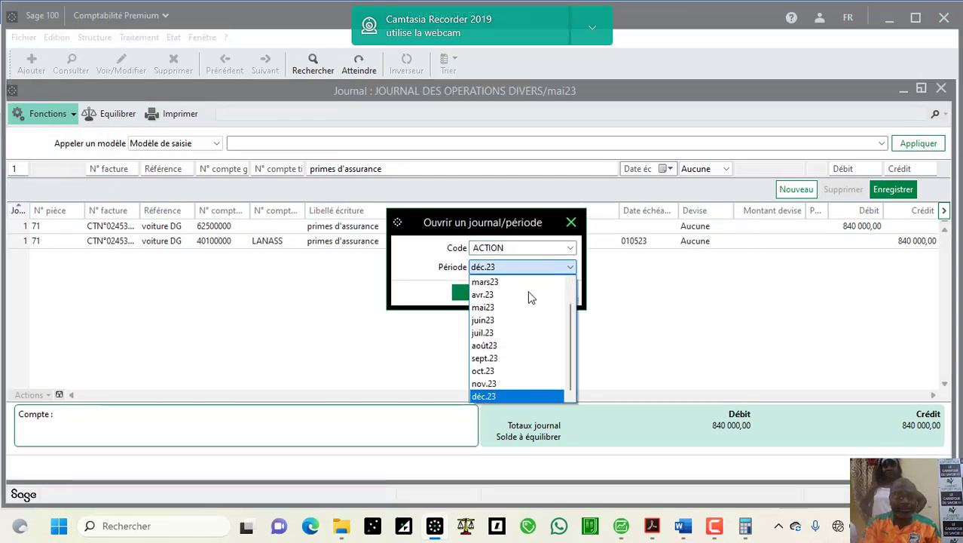
left_click(513, 309)
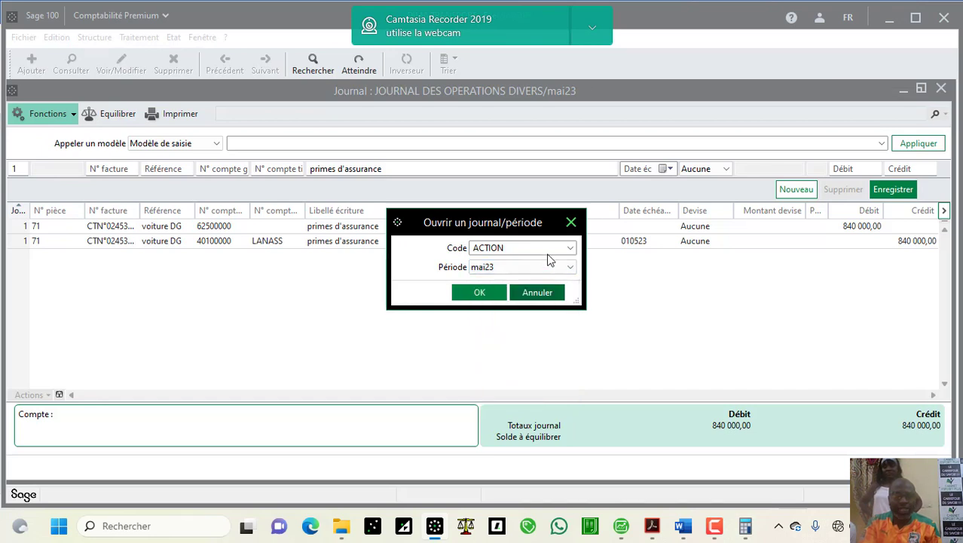
left_click(571, 250)
left_click(569, 250)
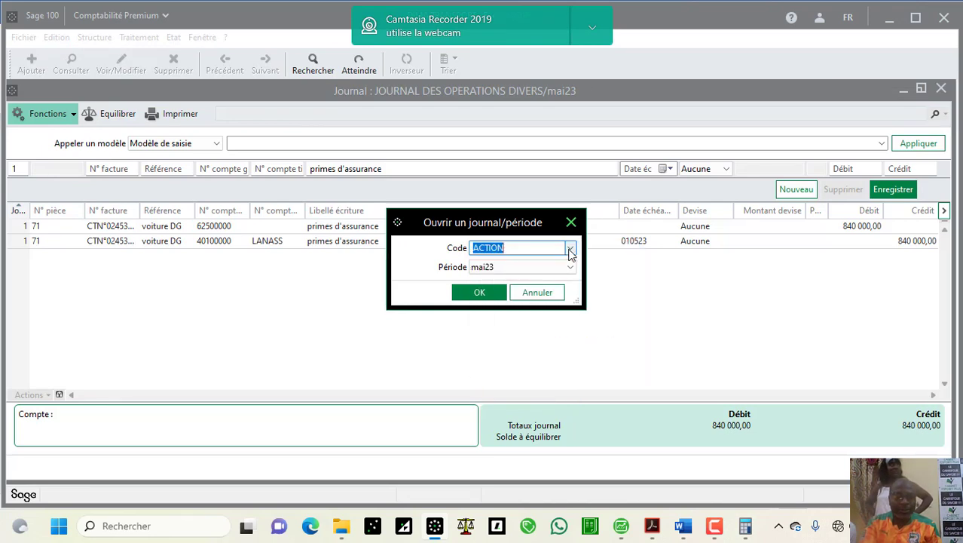
left_click(570, 250)
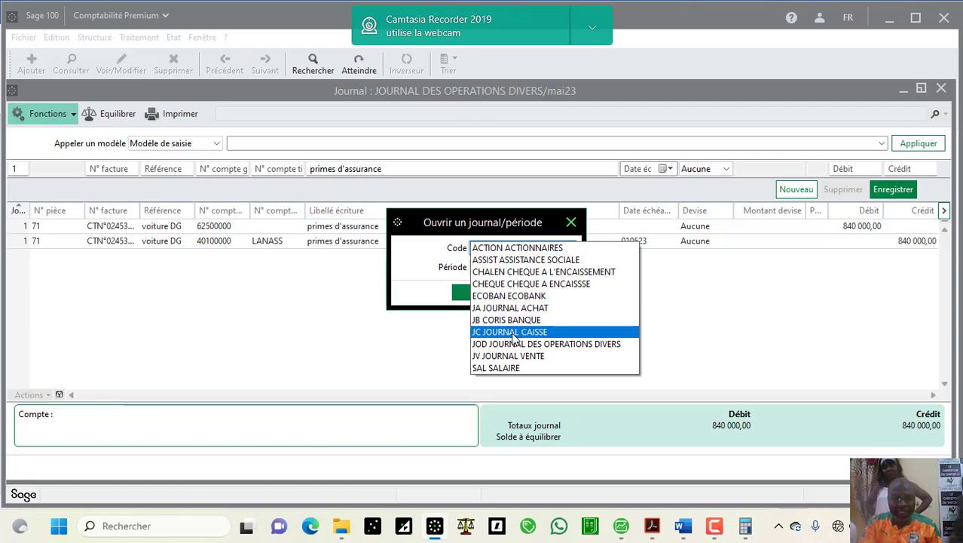
left_click(516, 297)
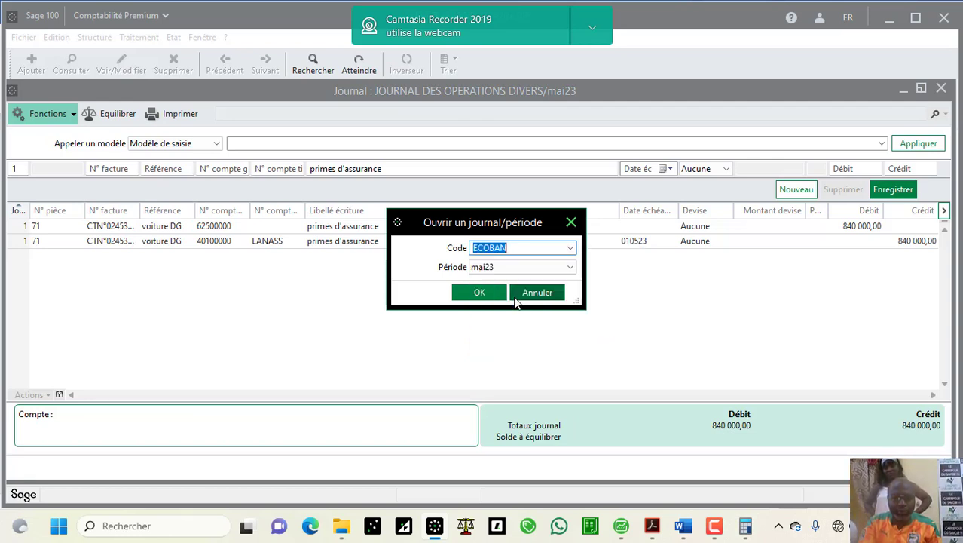
left_click(475, 292)
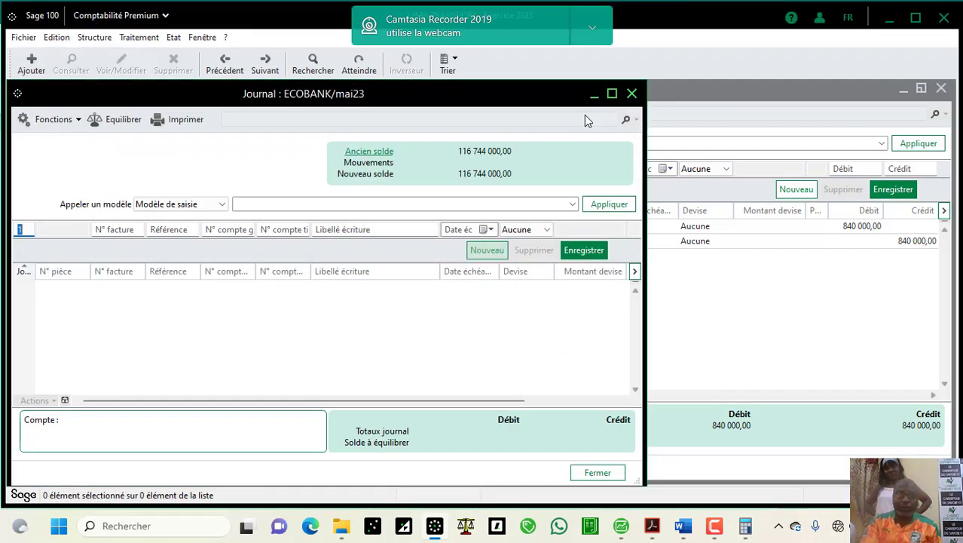
Step: Maximise the ECOBAN journal and start a line for LANASS labelled LANALA ASSURANCE
left_click(612, 93)
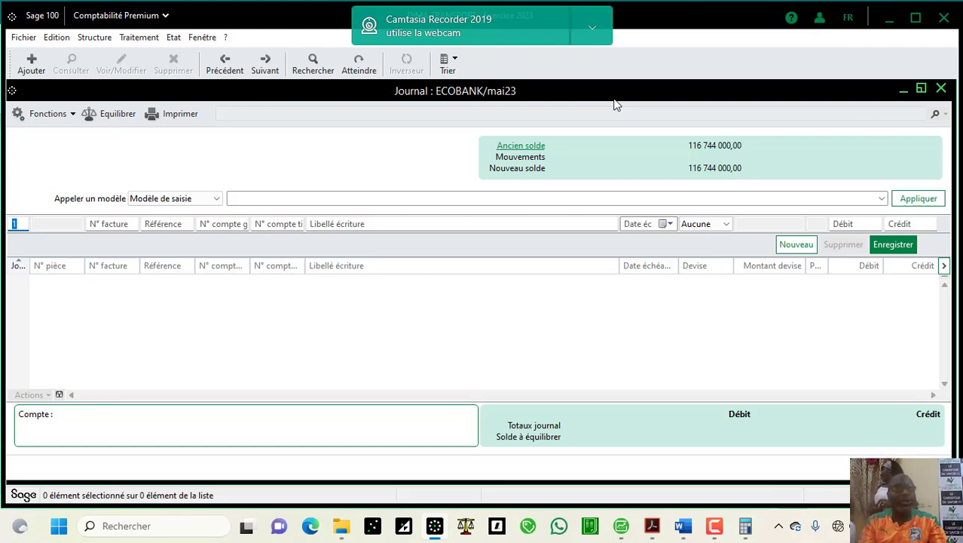
key("Tab")
key("Tab")
key("Tab")
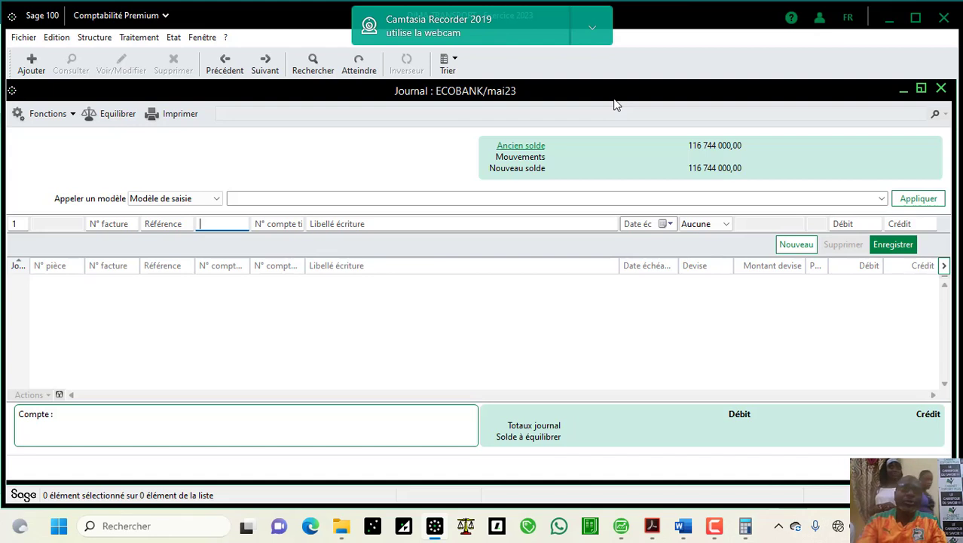
key("Tab")
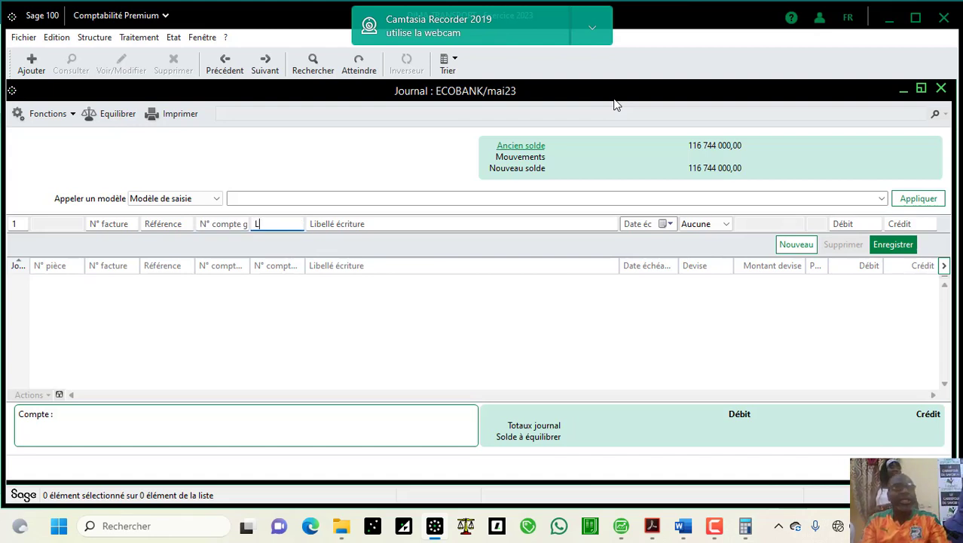
type("LA")
key("Tab")
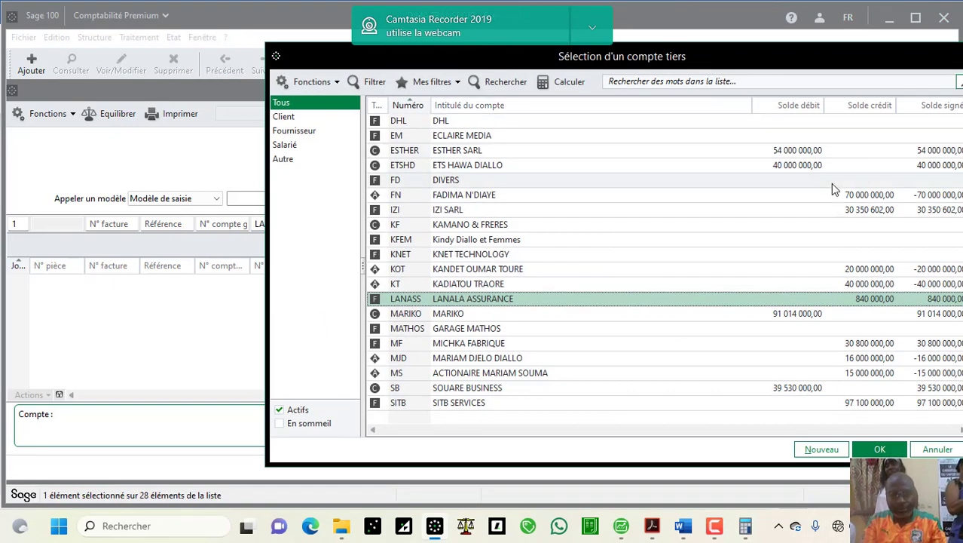
double_click(761, 300)
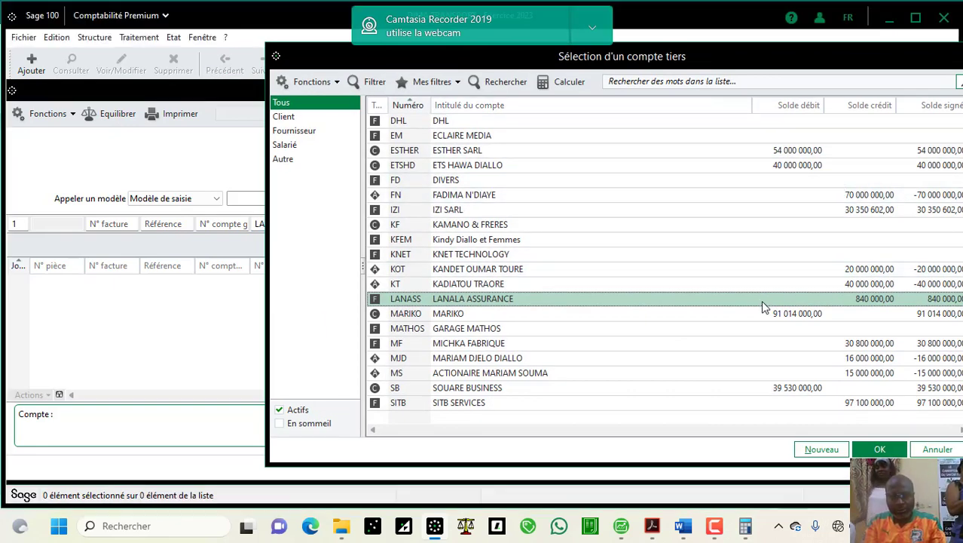
double_click(127, 417)
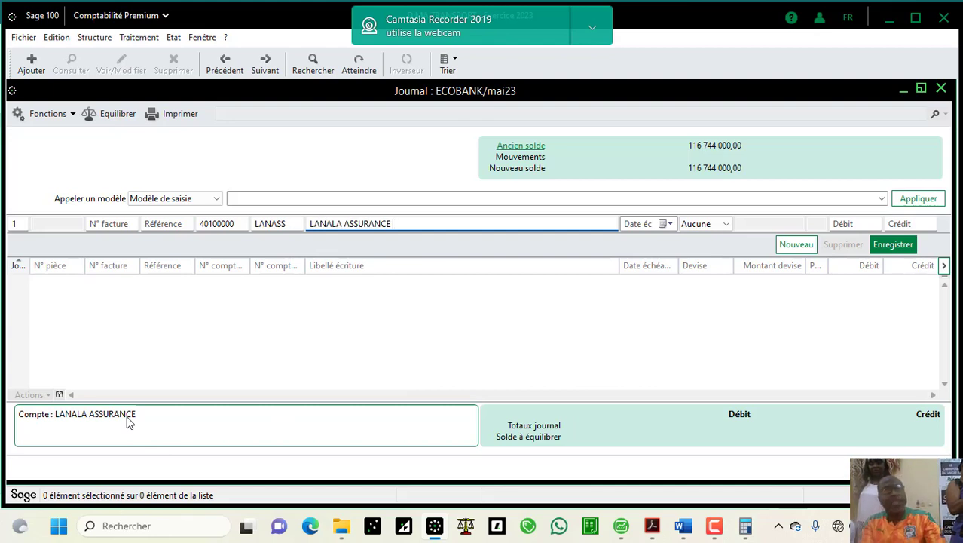
key("Tab")
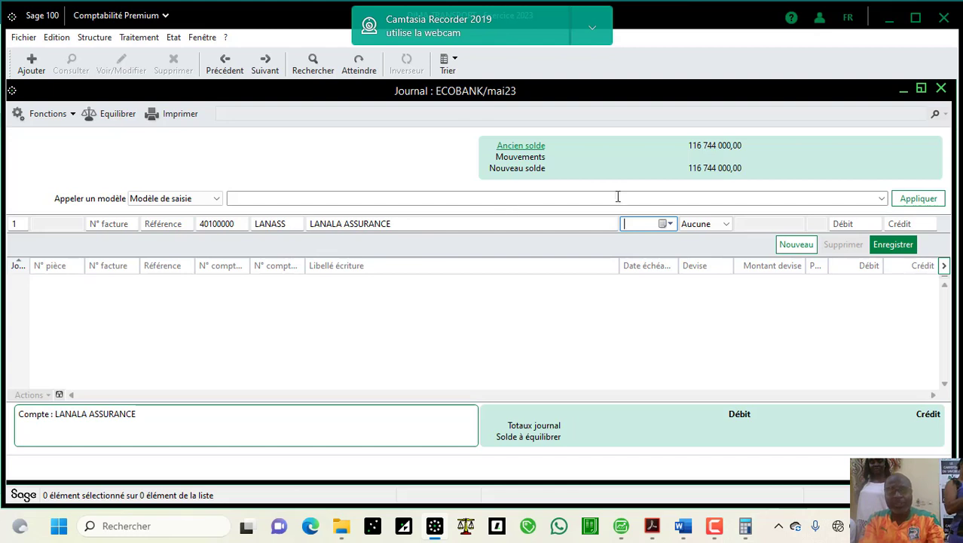
Step: Enter an 840 000 debit, verify it against the Word notes, and validate the line
left_click(844, 224)
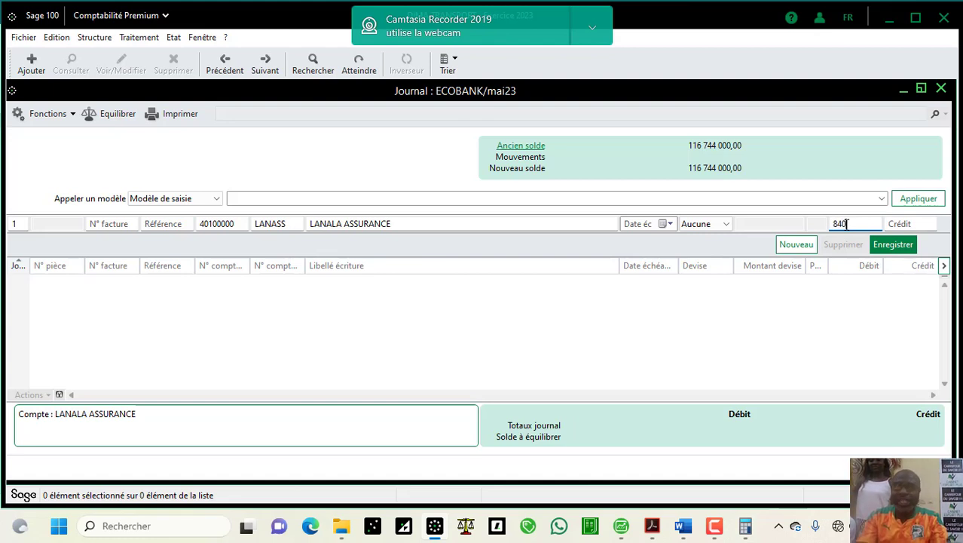
type("000")
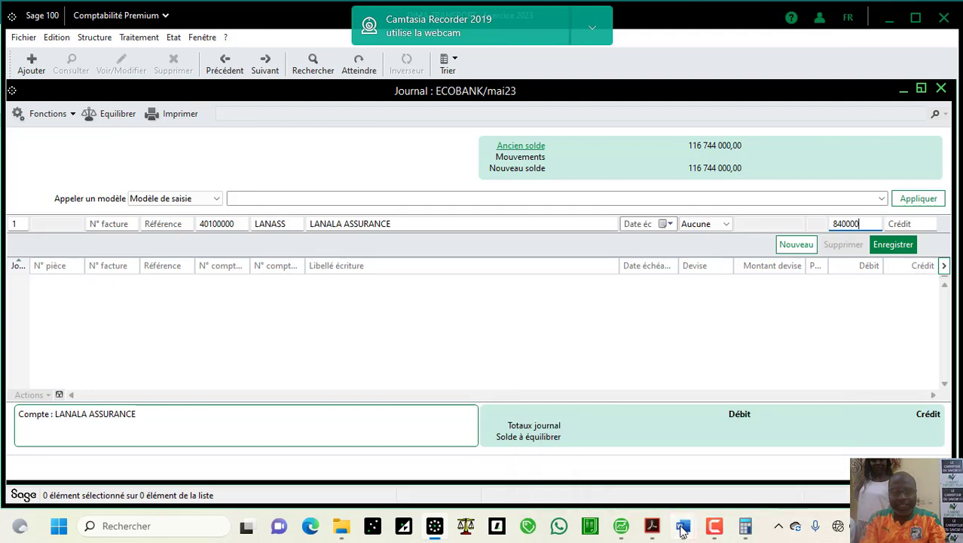
mouse_move(683, 531)
left_click(726, 485)
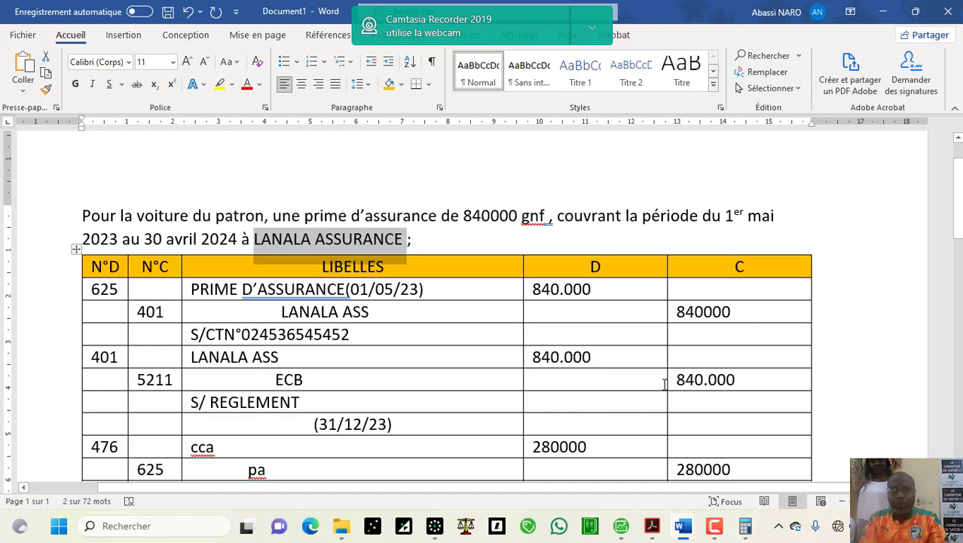
left_click(436, 527)
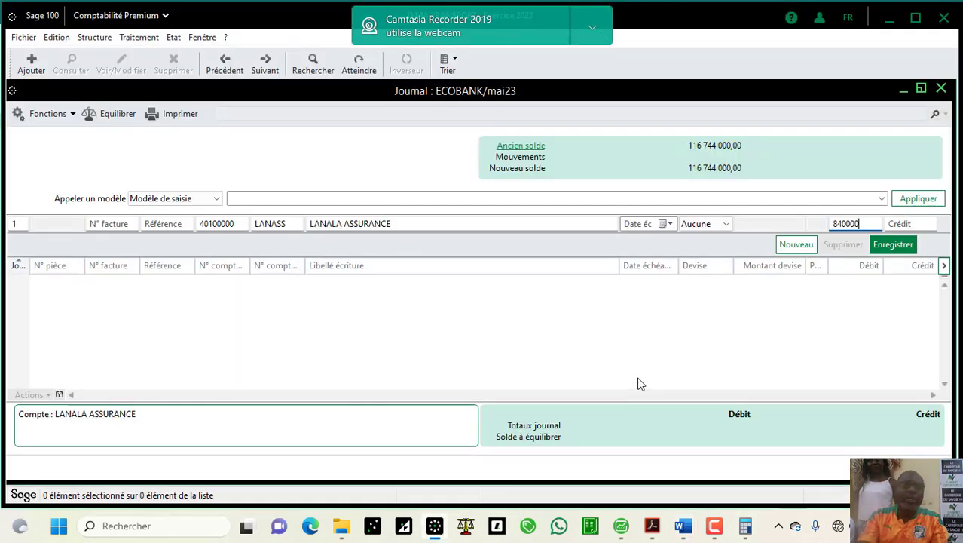
key("Return")
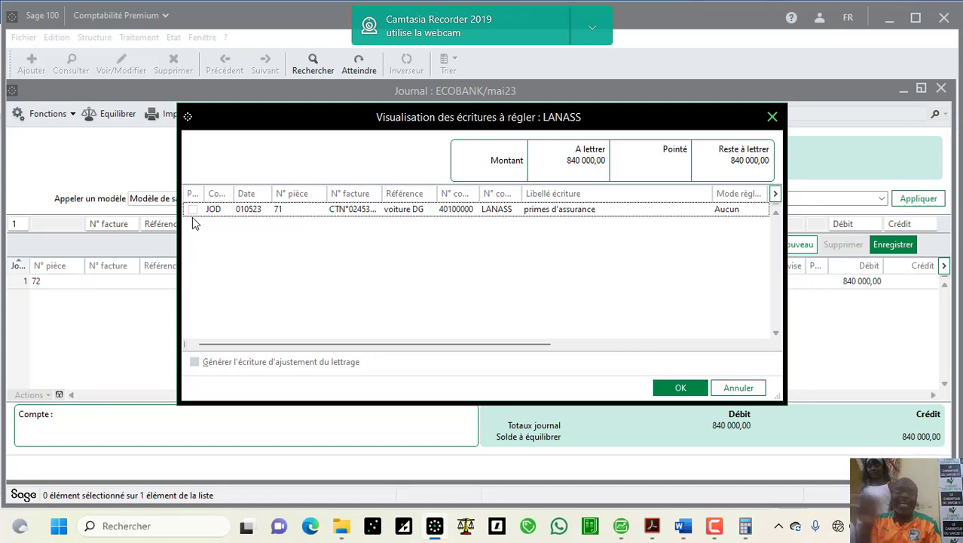
Step: Tick the insurance invoice as the item settled and confirm
left_click(194, 209)
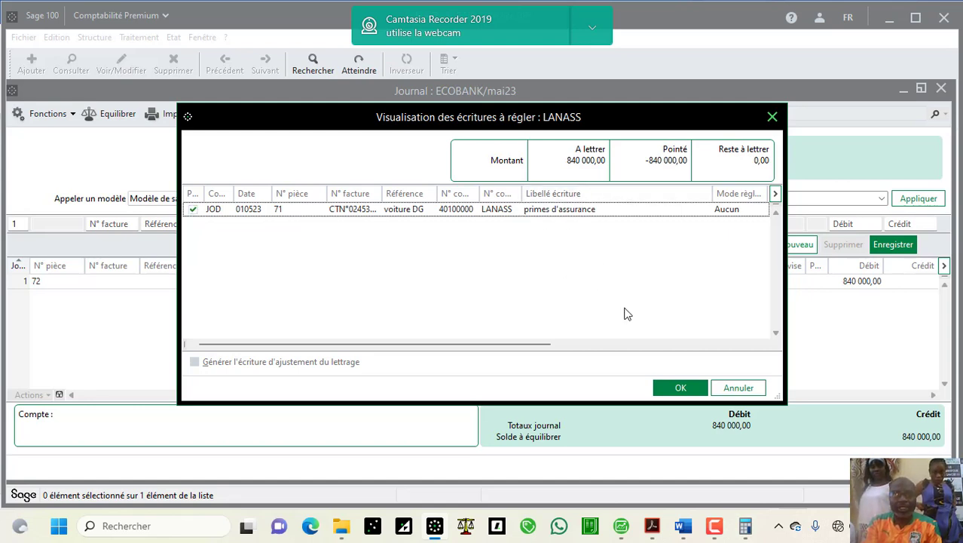
left_click(193, 209)
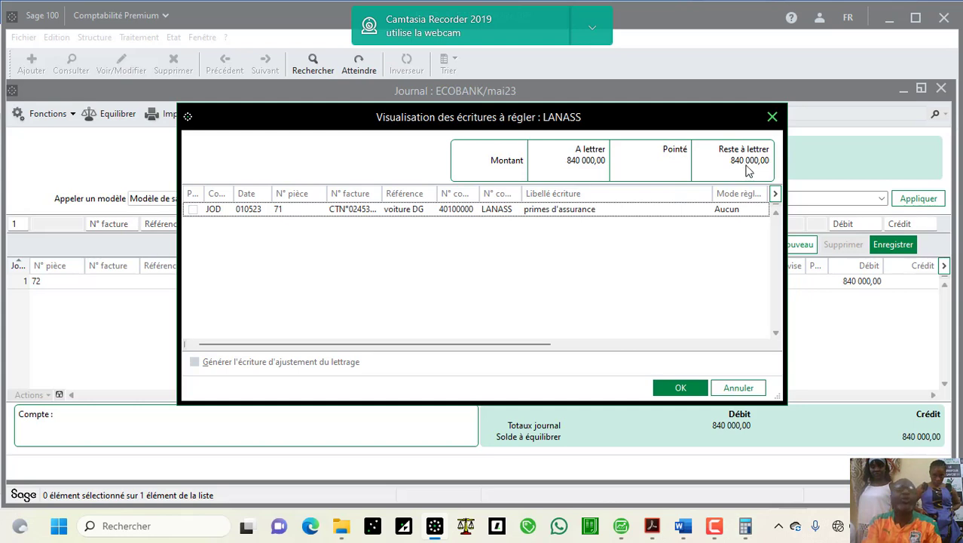
left_click(192, 209)
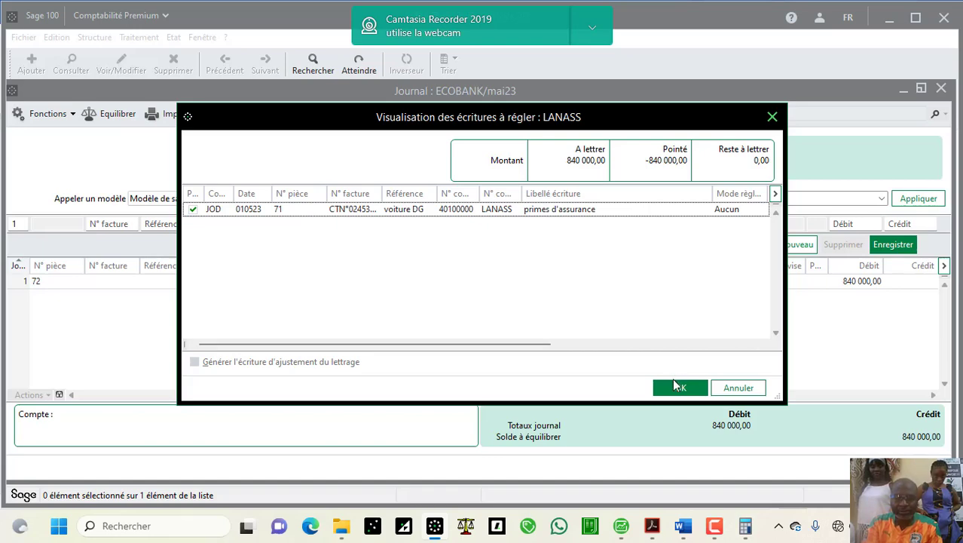
left_click(676, 386)
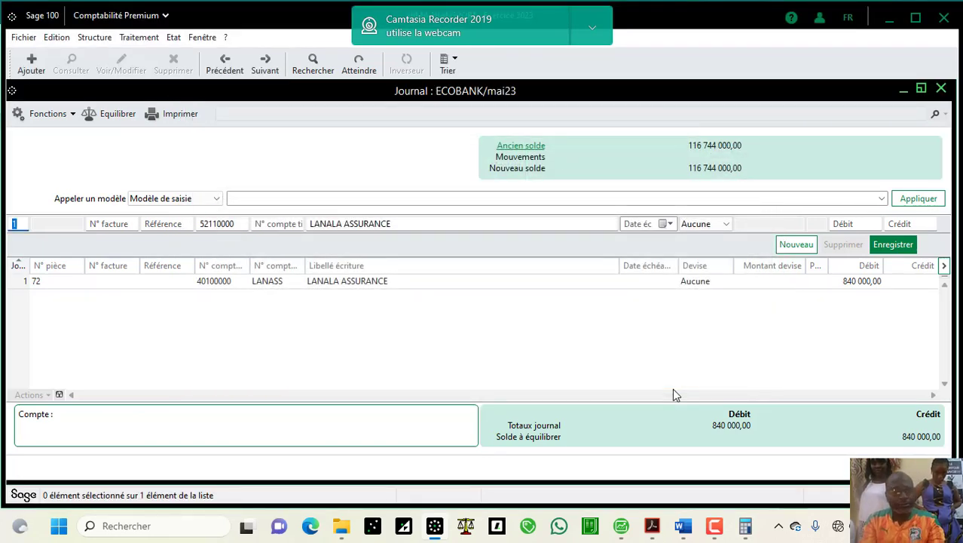
Step: Record the balancing 840 000 credit to account 52110000, then go back to the Word notes
key("Tab")
key("Tab")
key("Tab")
key("Tab")
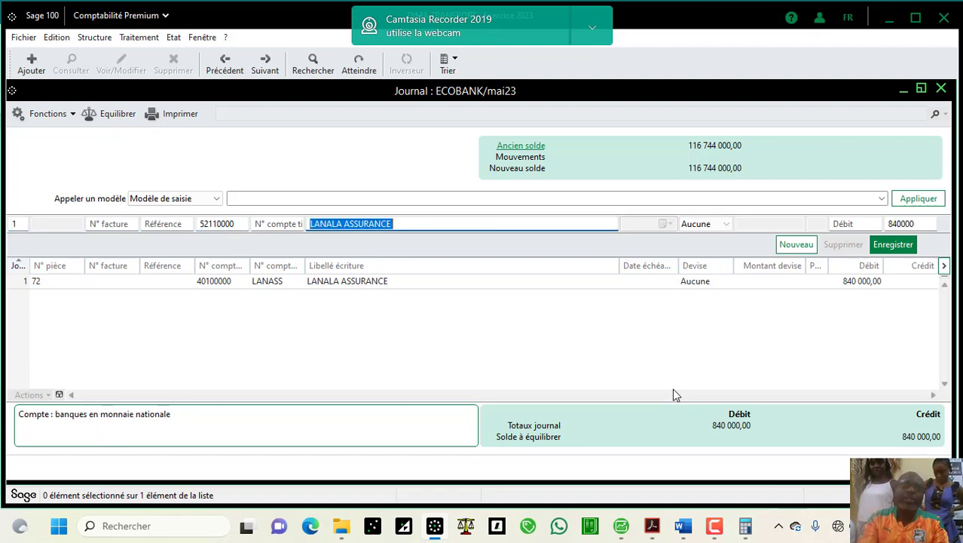
key("Return")
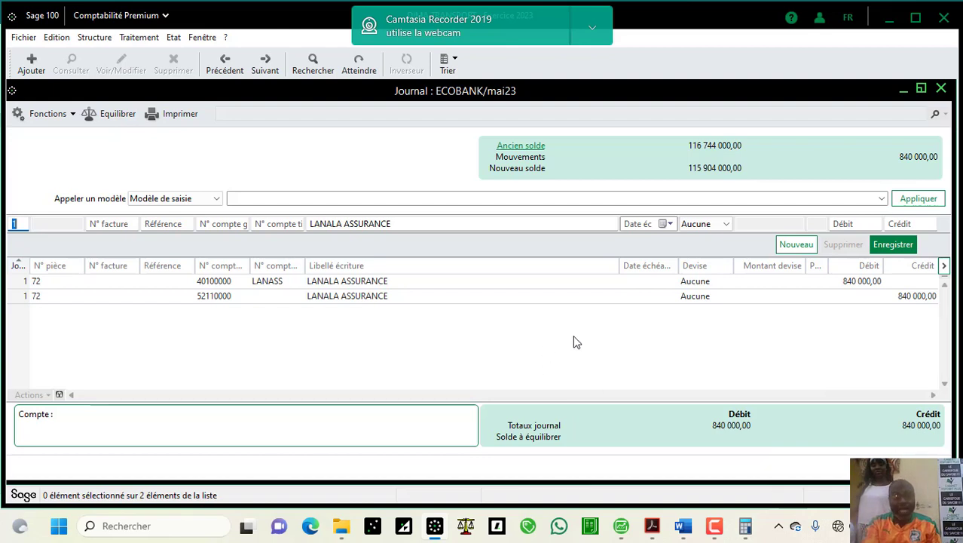
left_click(683, 526)
left_click(739, 476)
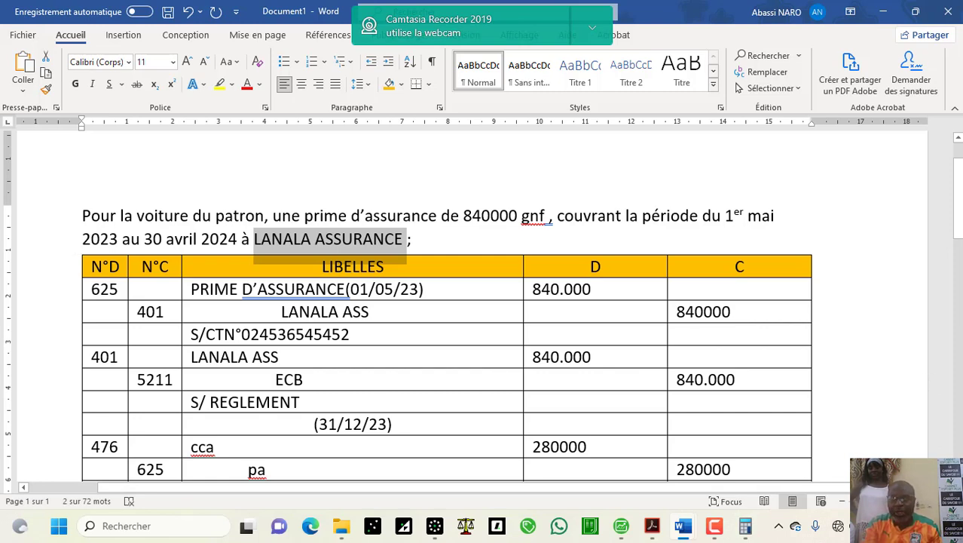
scroll(482, 317, "down", 3)
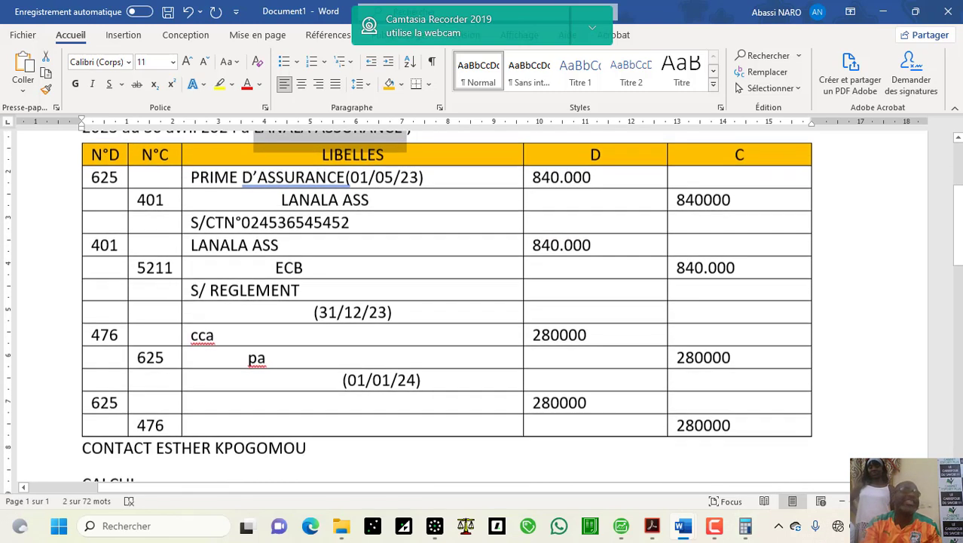
scroll(482, 316, "down", 1)
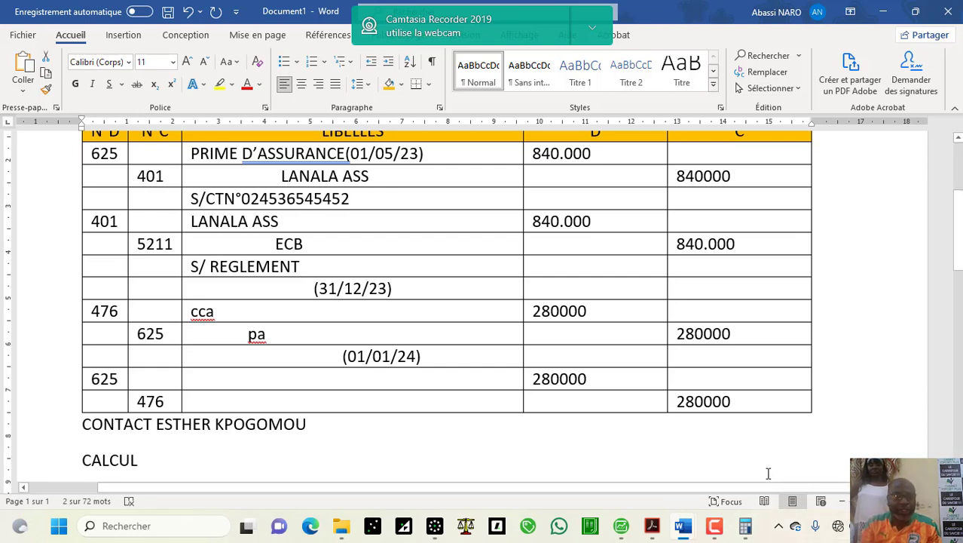
mouse_move(729, 539)
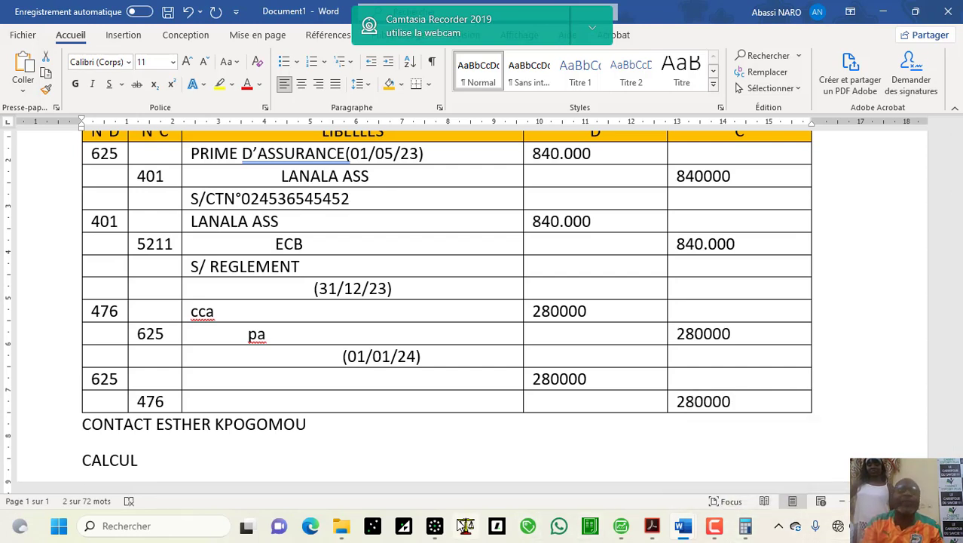
Step: Leave ECOBANK and open the JOD JOURNAL DES OPERATIONS DIVERS for mai23
left_click(434, 525)
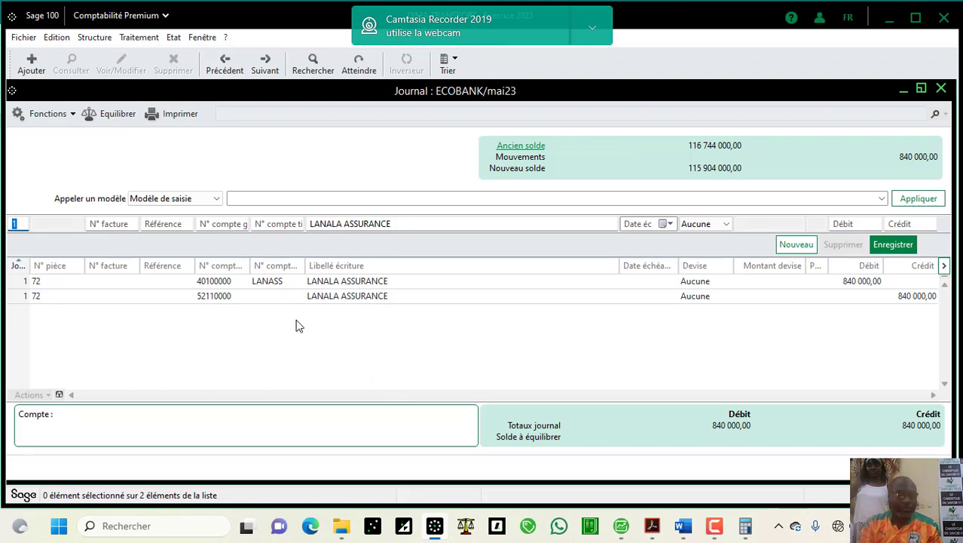
left_click(73, 115)
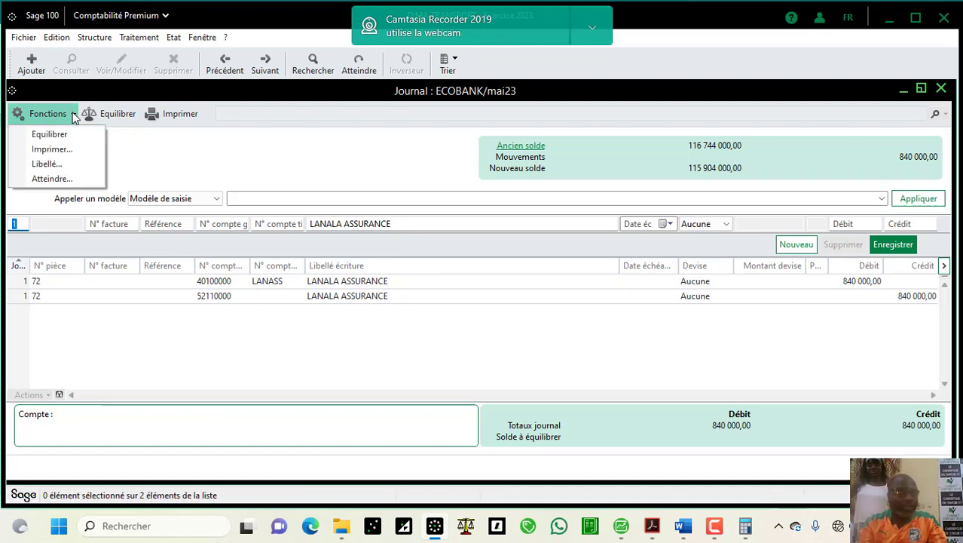
left_click(51, 179)
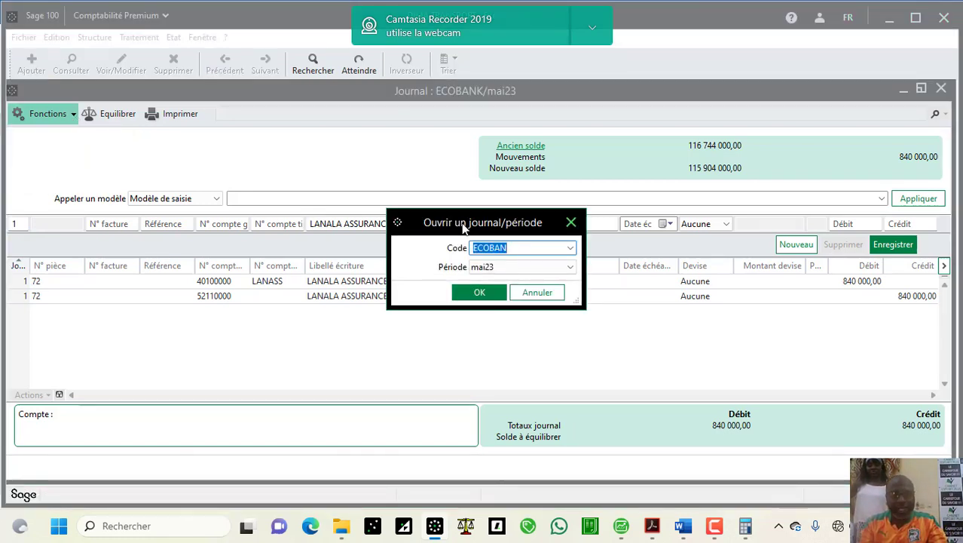
left_click(571, 249)
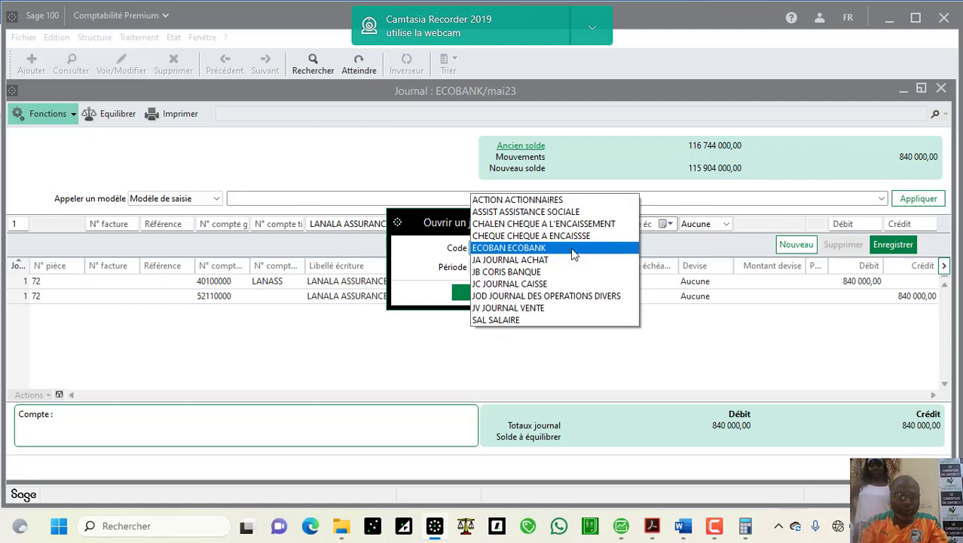
left_click(554, 295)
left_click(479, 293)
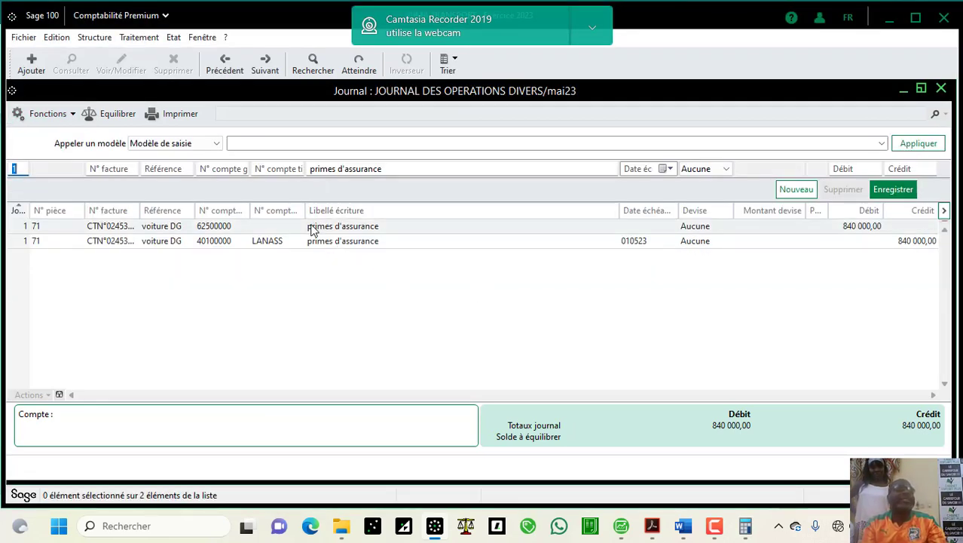
left_click(245, 227)
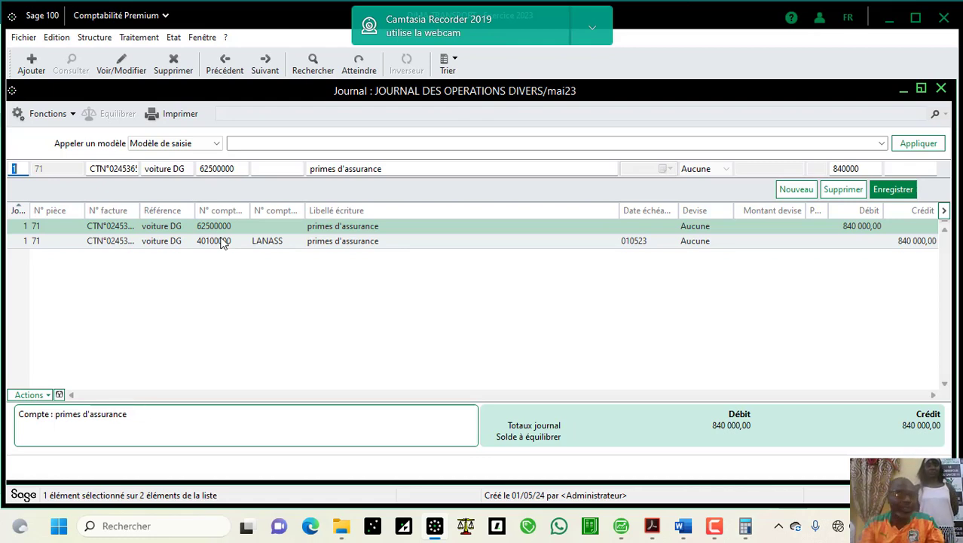
left_click(47, 395)
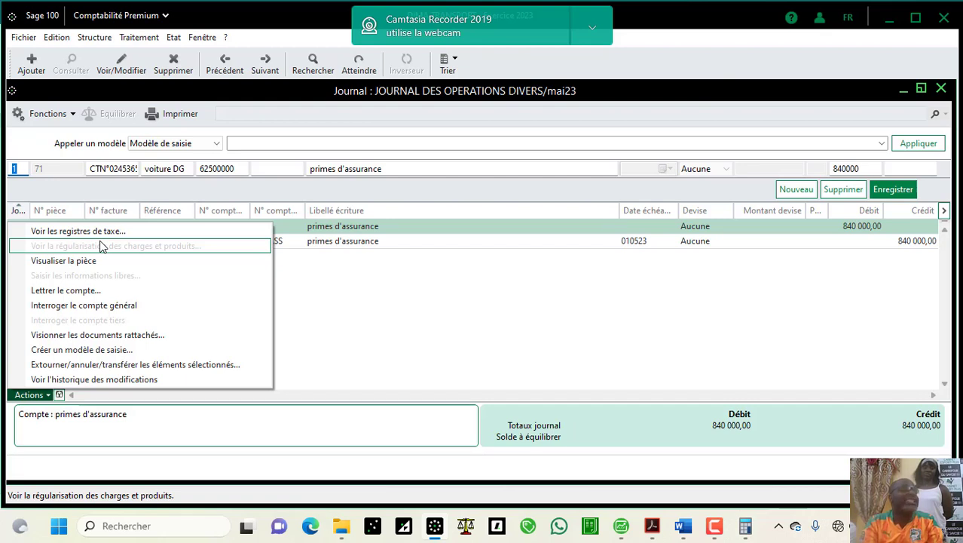
left_click(430, 361)
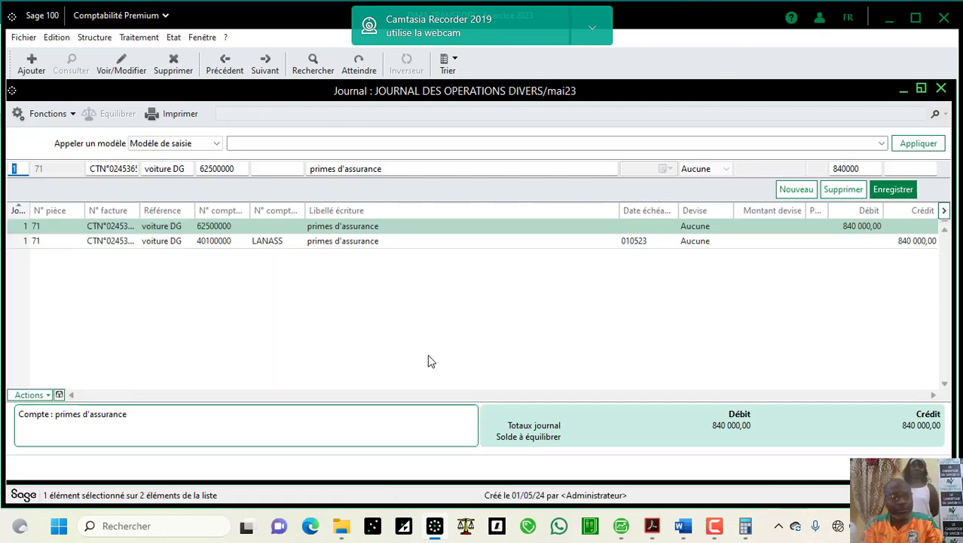
Step: Open Paramètres société, review the Comptes généraux Nature de compte and Gestion des écarts pages, then cancel
left_click(23, 40)
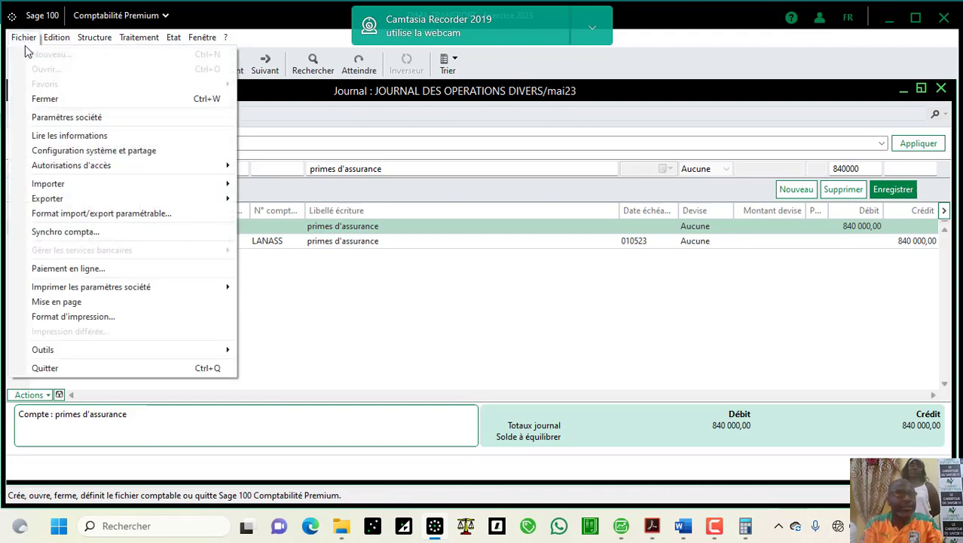
left_click(23, 38)
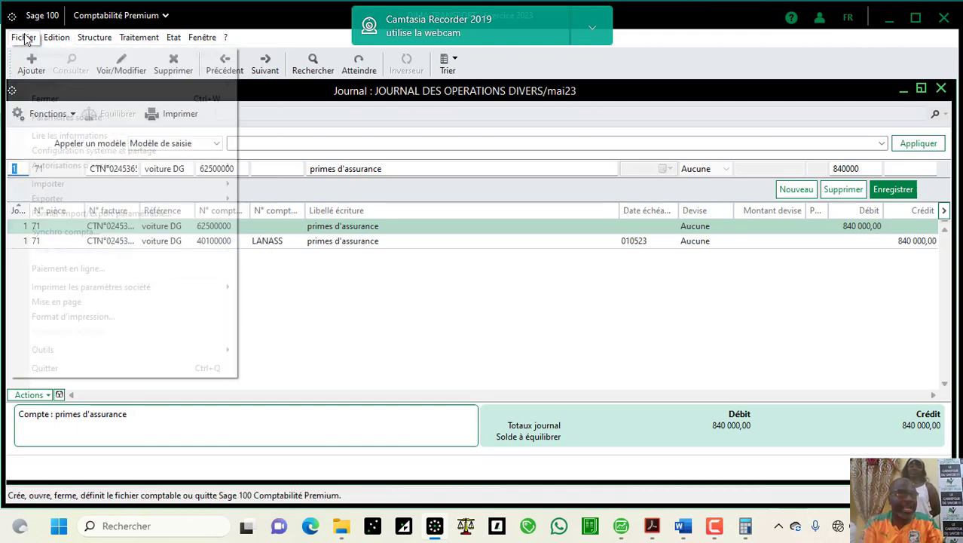
left_click(44, 117)
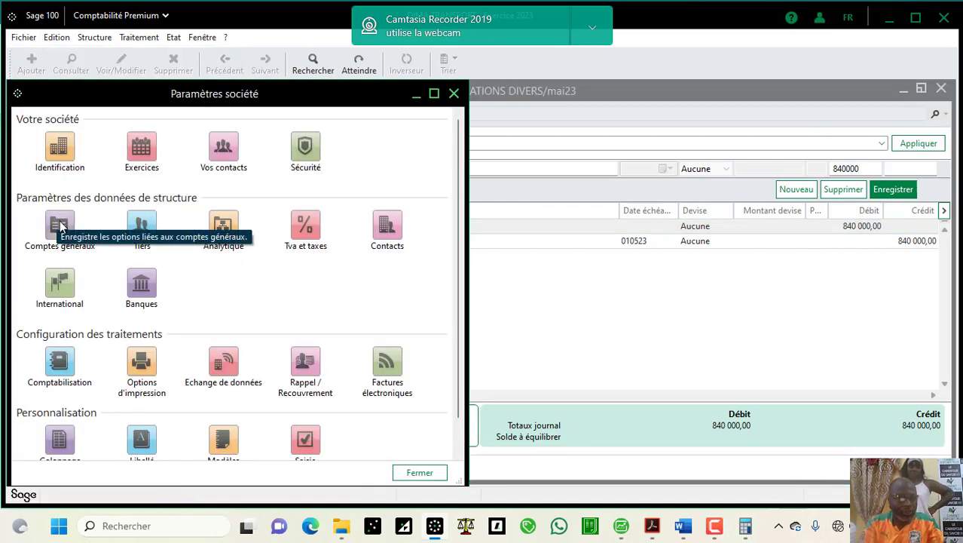
left_click(61, 226)
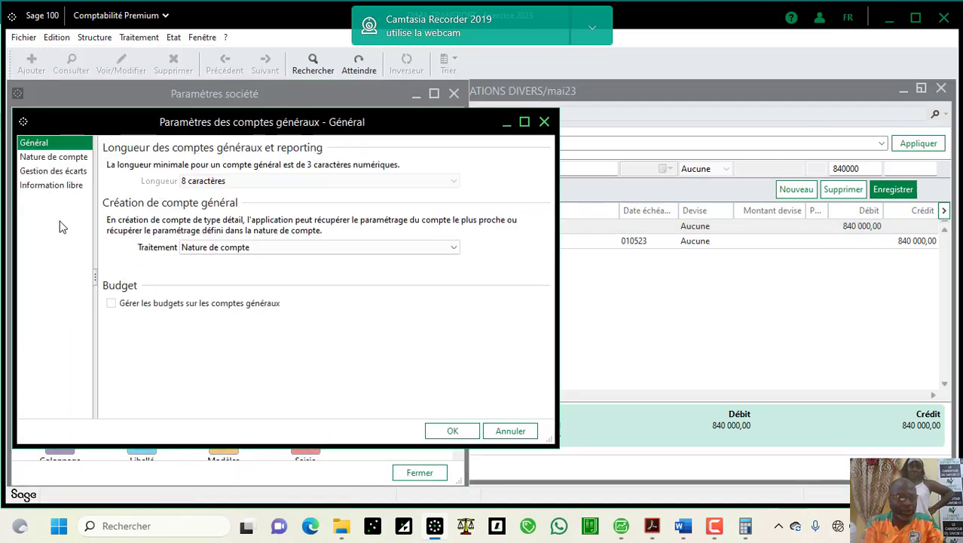
left_click(65, 159)
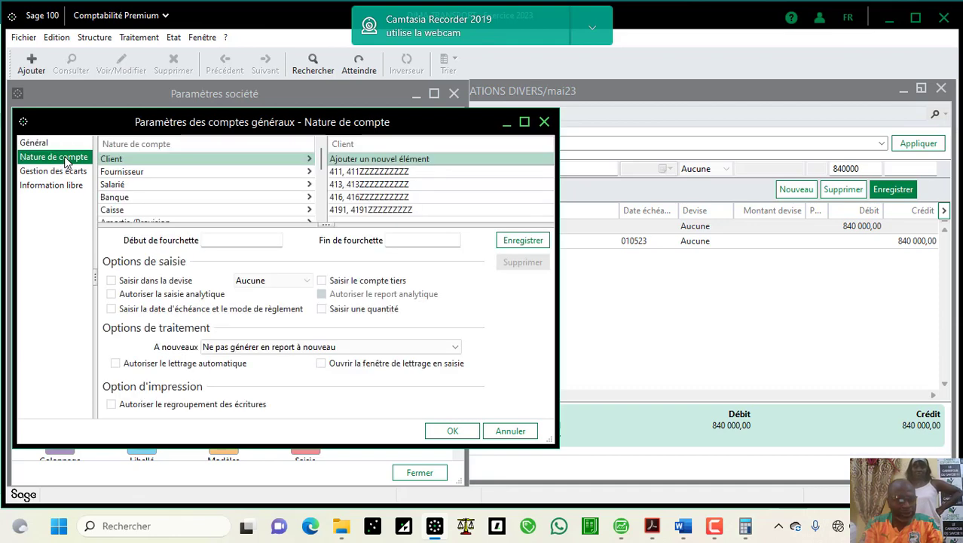
left_click(65, 172)
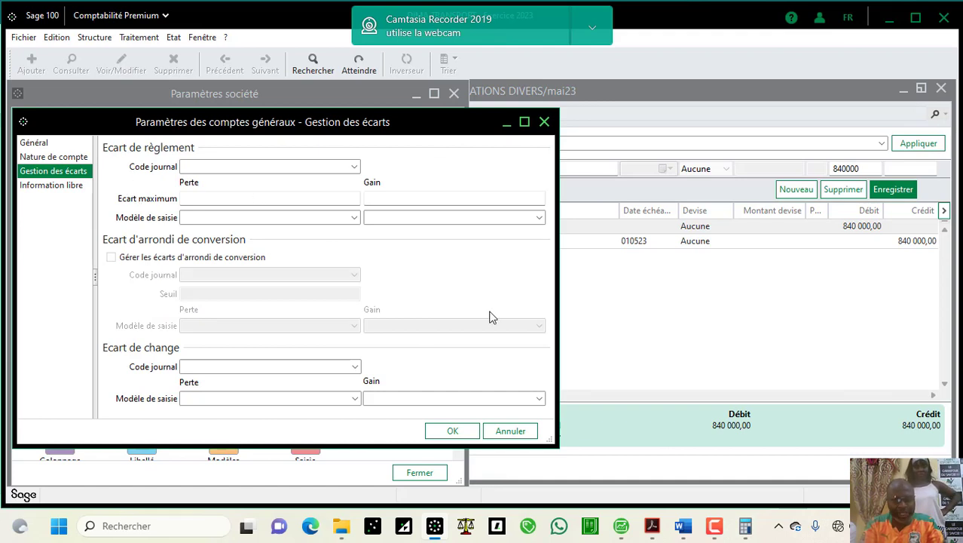
left_click(509, 431)
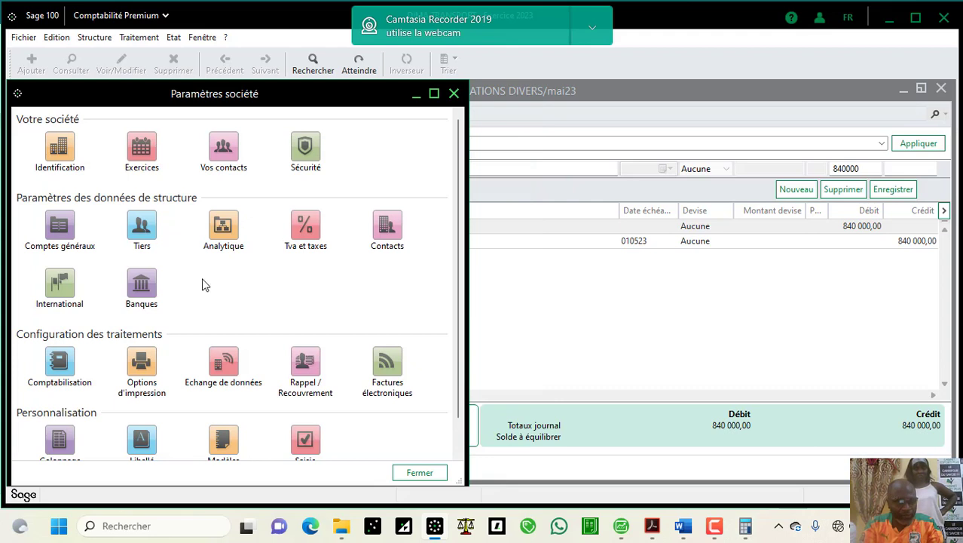
Step: Set Régularisations to a Jours réels prorata basis and journal JOD; saving fails without an entry model
left_click(71, 365)
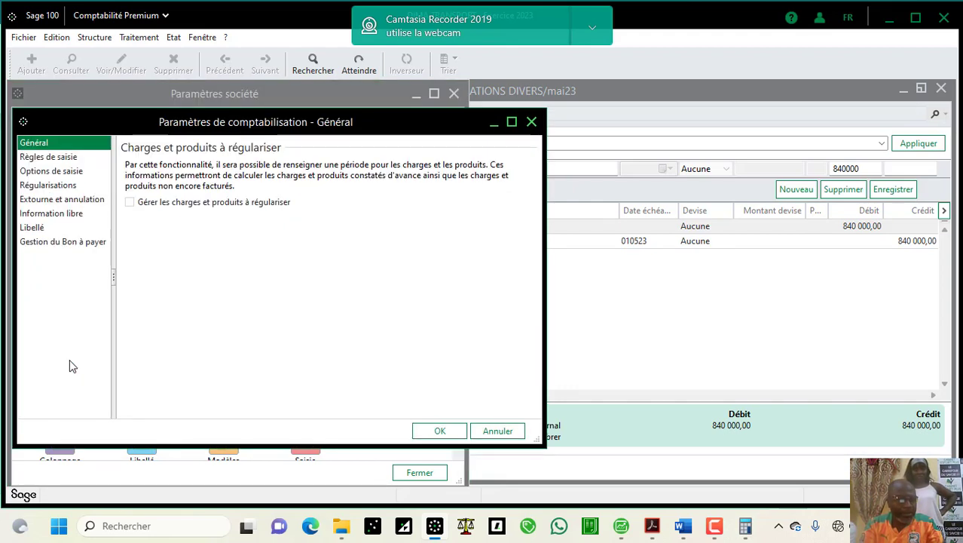
left_click(72, 187)
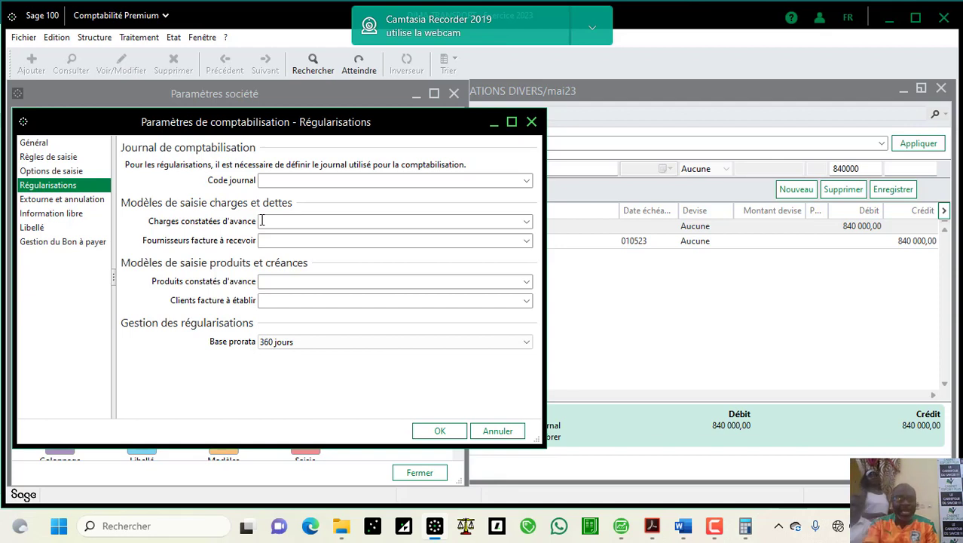
left_click(298, 349)
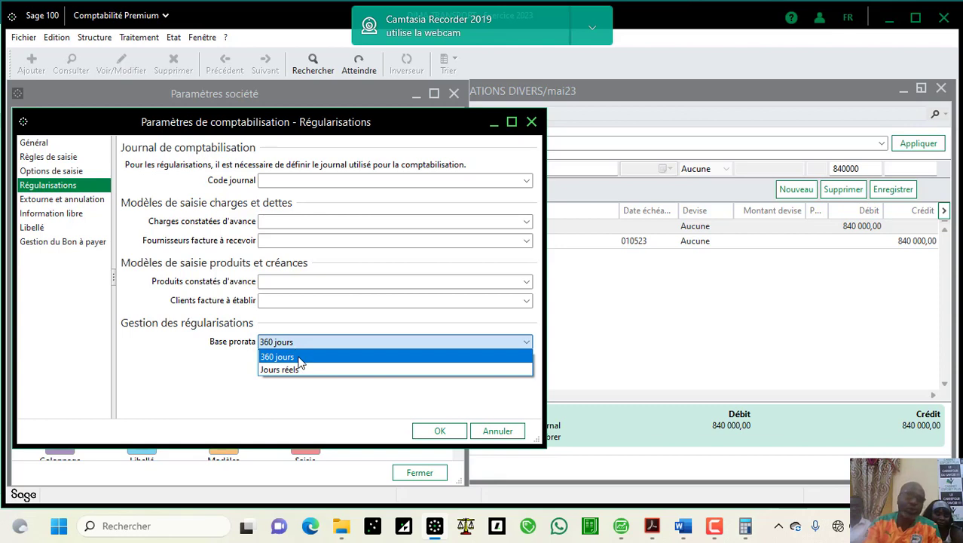
left_click(299, 372)
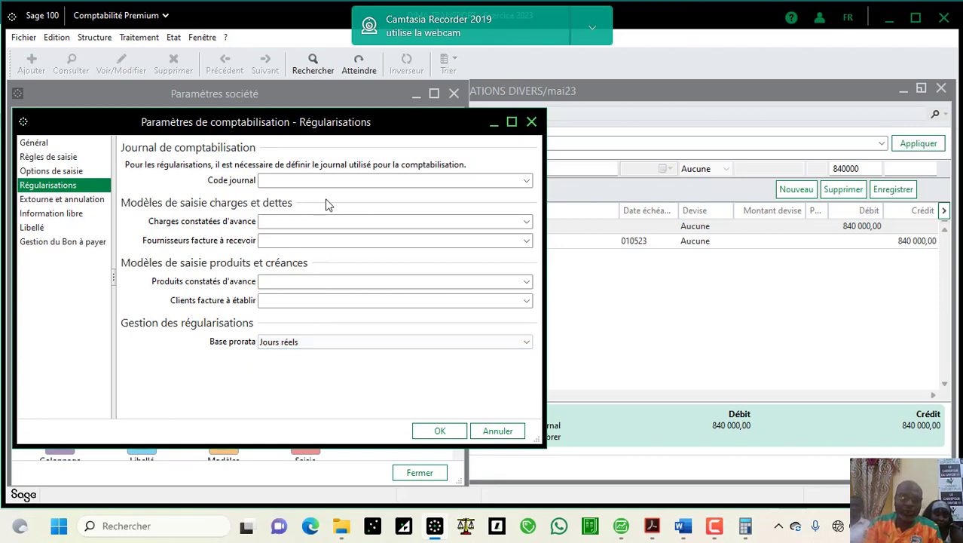
left_click(526, 181)
left_click(527, 181)
left_click(527, 181)
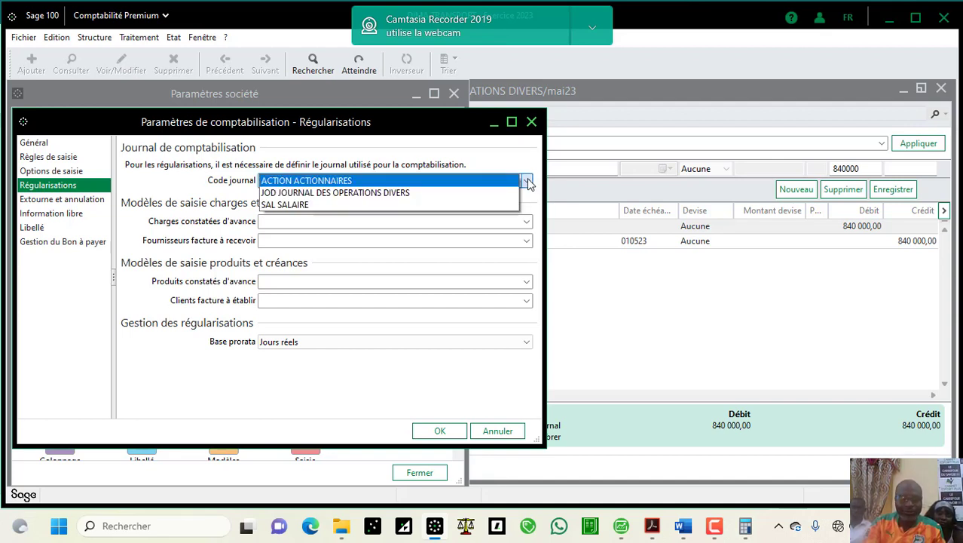
left_click(512, 193)
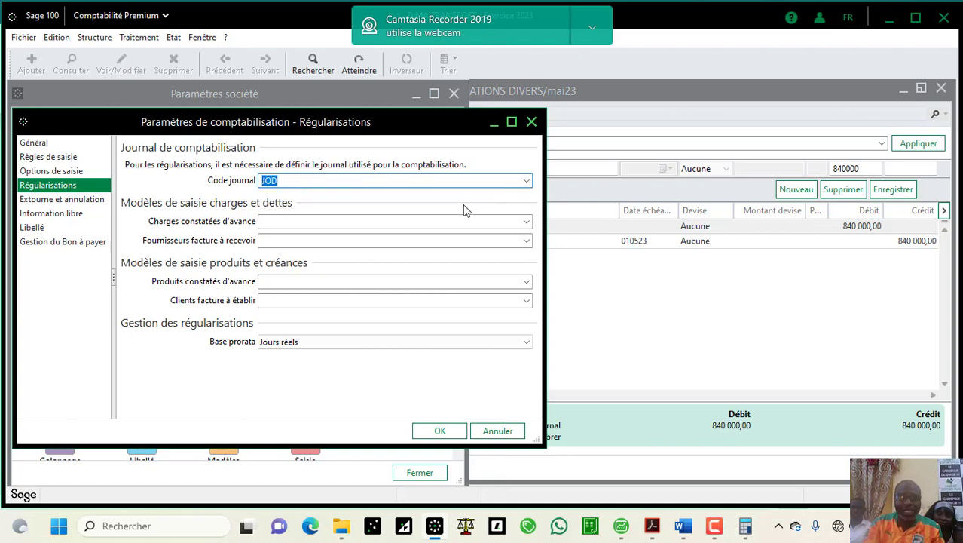
left_click(441, 430)
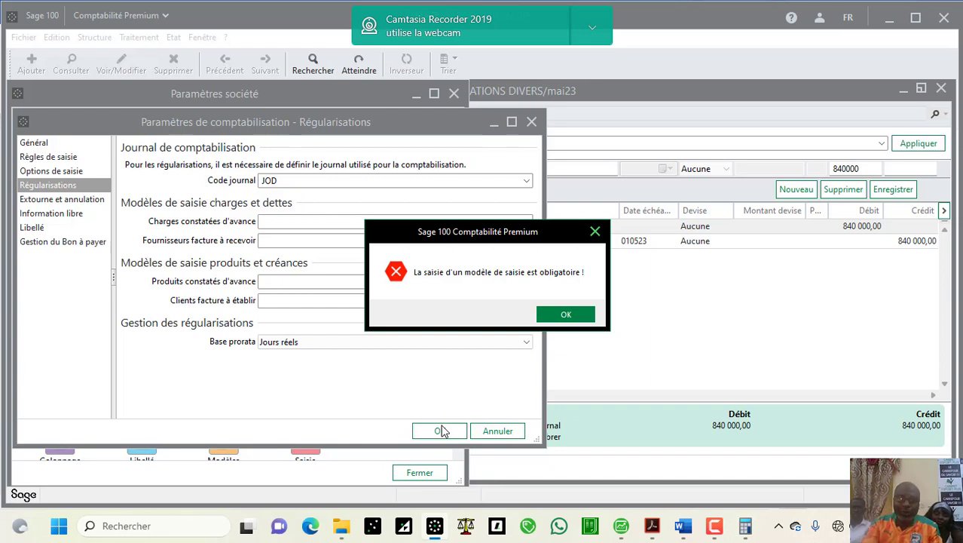
left_click(570, 313)
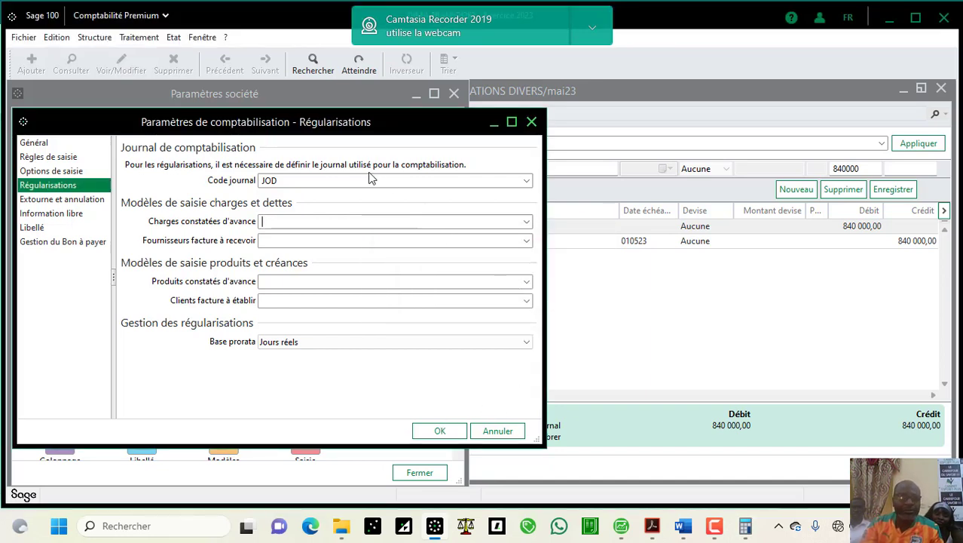
Step: Cancel the unsaved regularisation settings after the missing entry-model error appears again
left_click(94, 37)
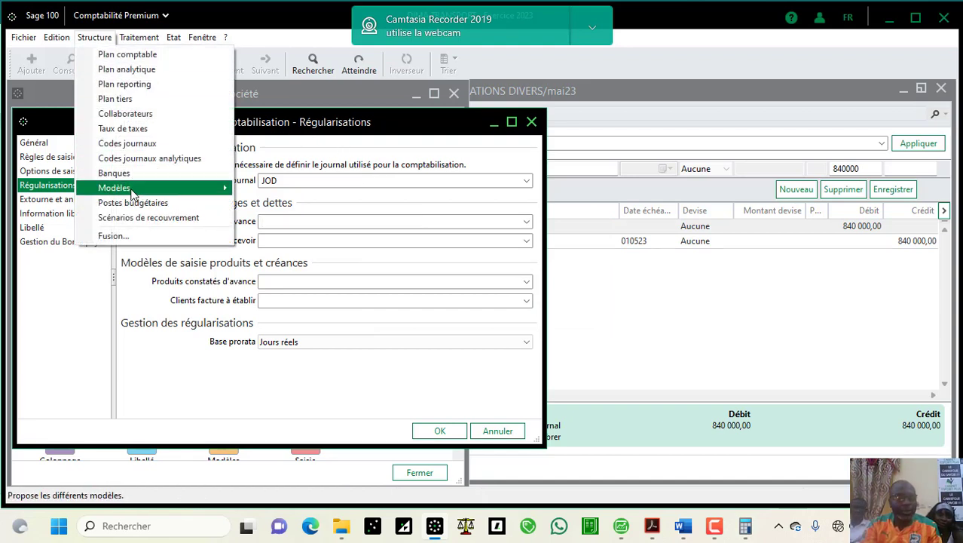
mouse_move(135, 188)
left_click(317, 187)
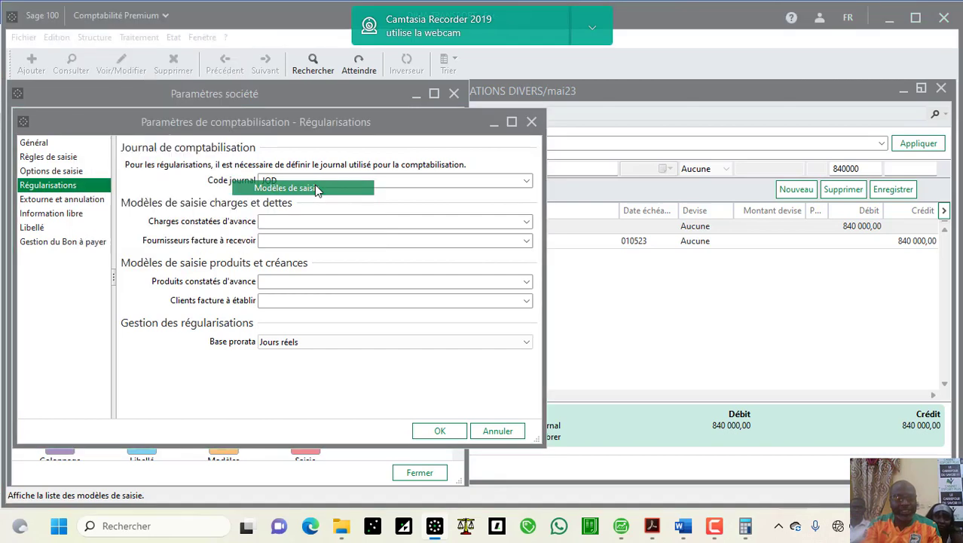
left_click(565, 314)
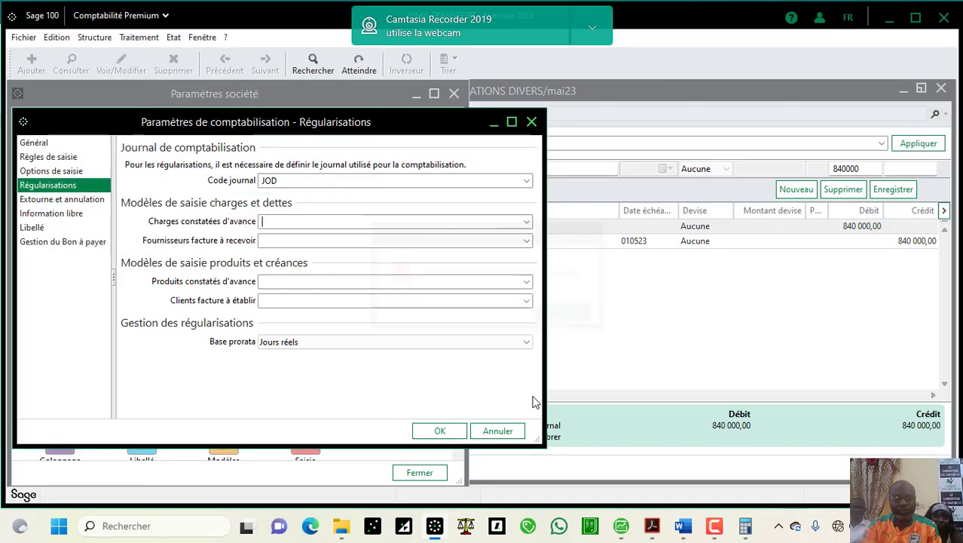
left_click(503, 435)
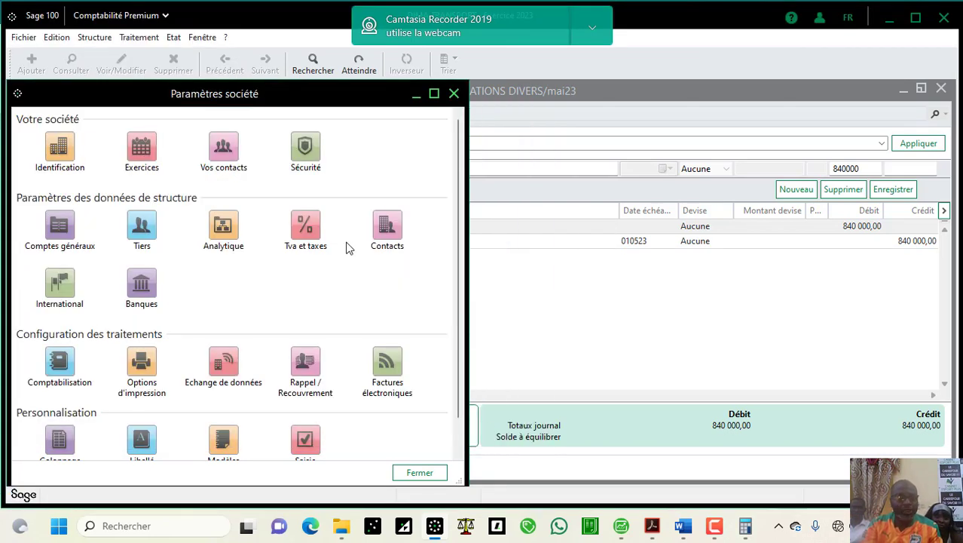
Step: Open the Modèles de saisie list from Structure, maximized to full size
left_click(102, 38)
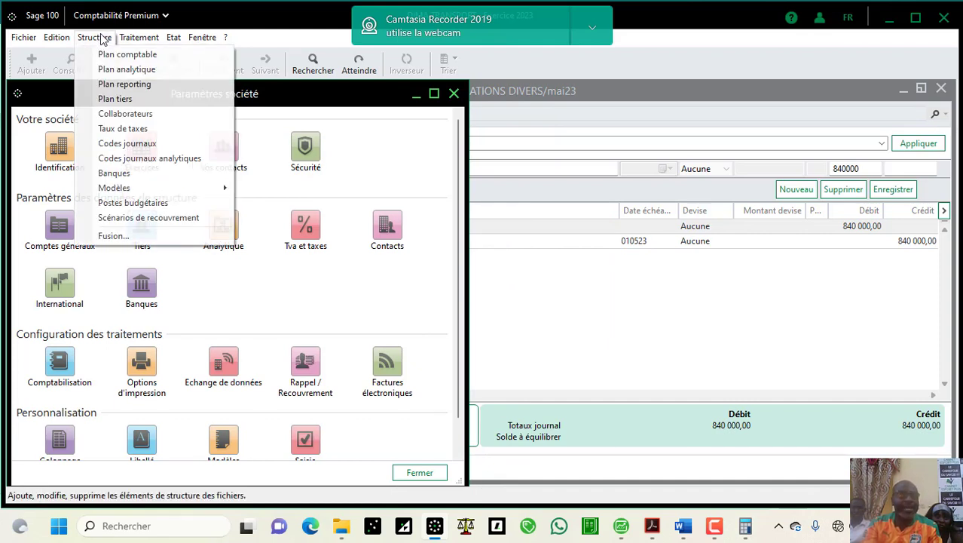
mouse_move(165, 190)
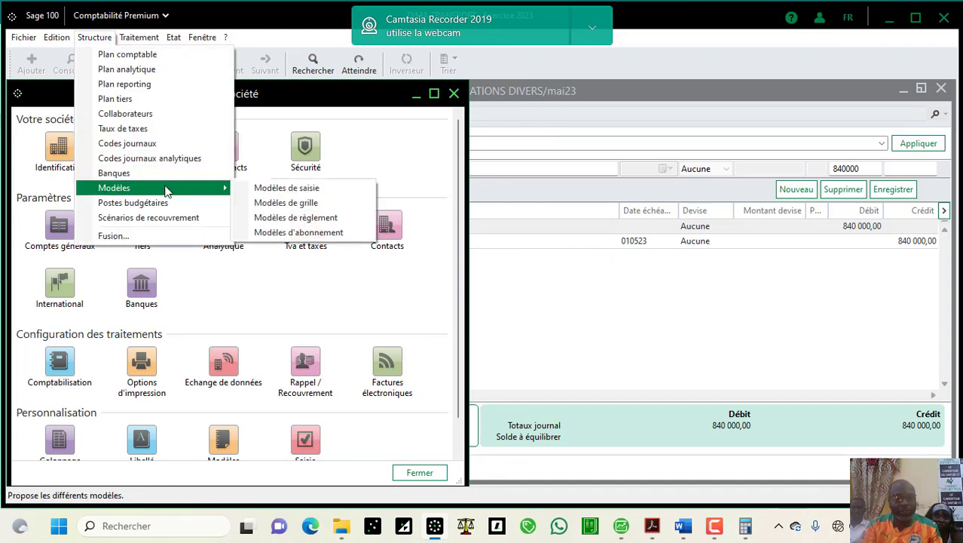
left_click(277, 191)
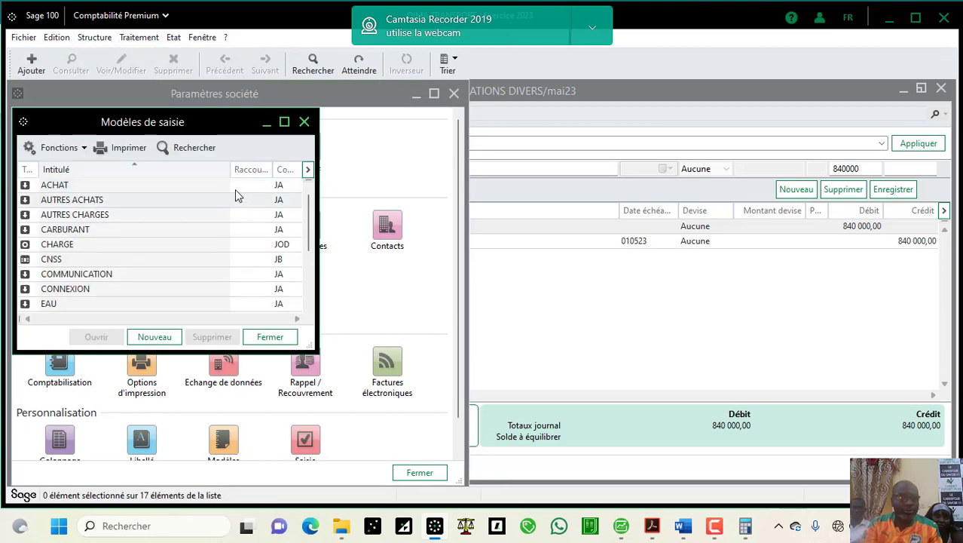
left_click(284, 122)
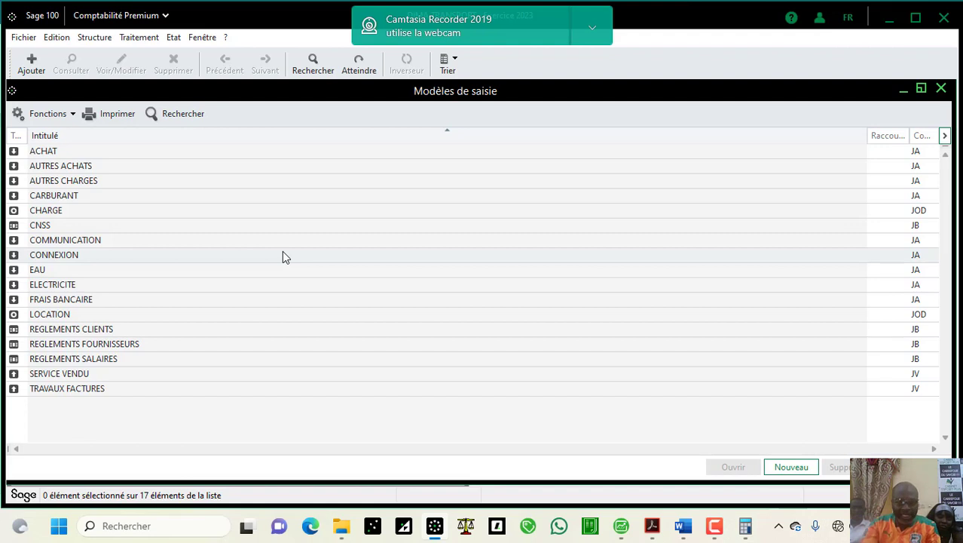
Step: Create a new entry model titled CHARGES CONSTATEES D'AVANCE
left_click(802, 470)
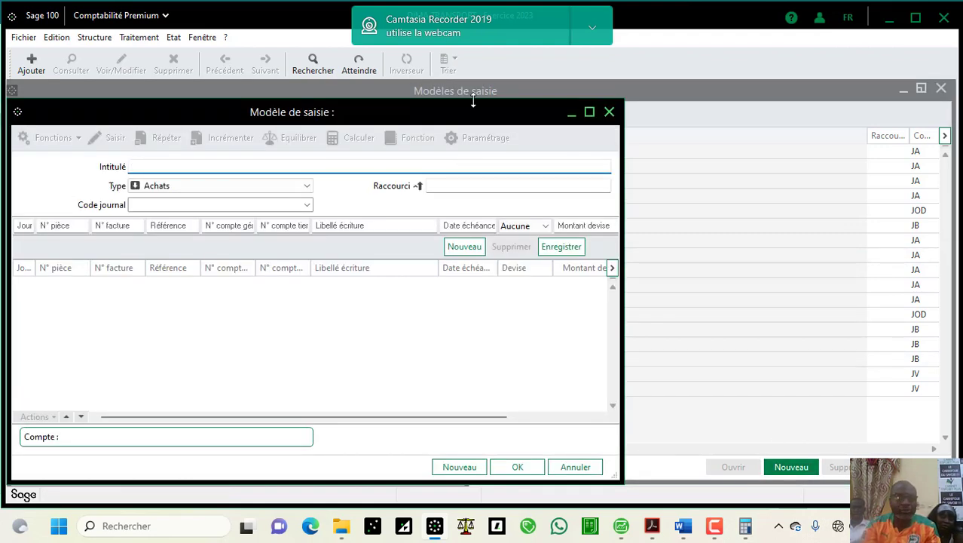
left_click(588, 111)
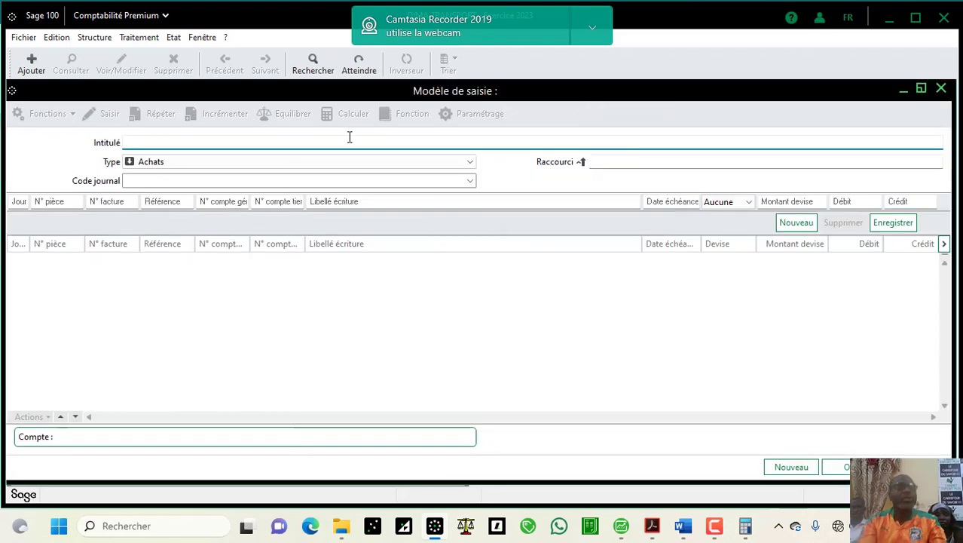
type("CA")
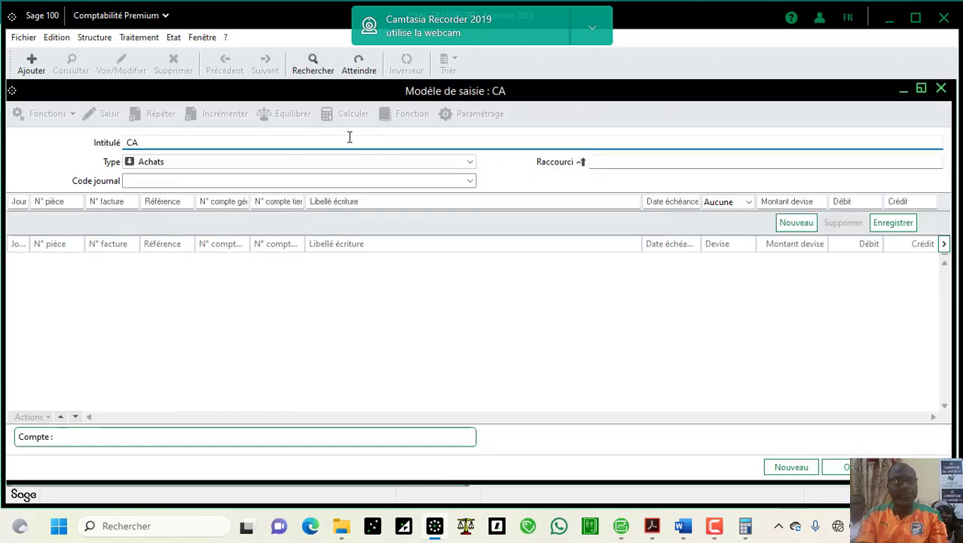
key("BackSpace")
type("H")
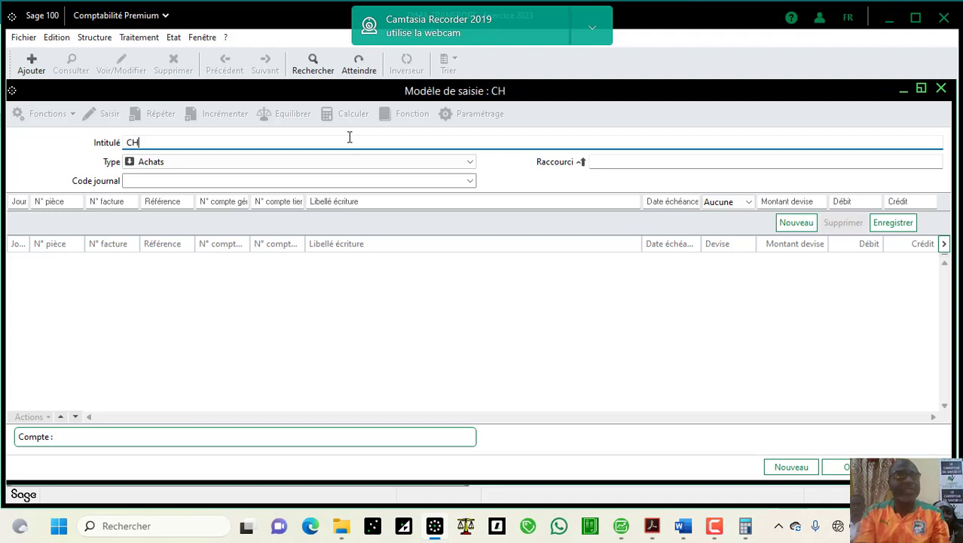
type("AR")
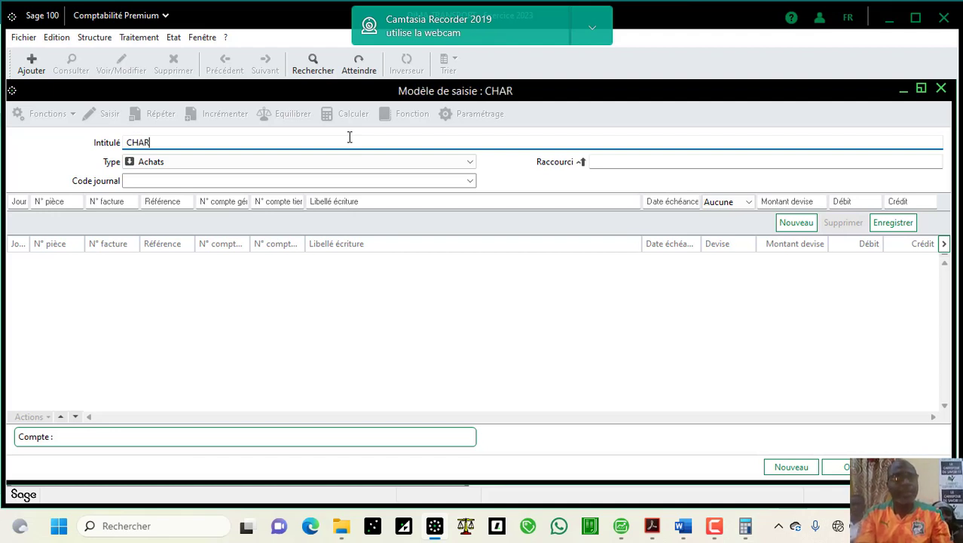
type("GES ")
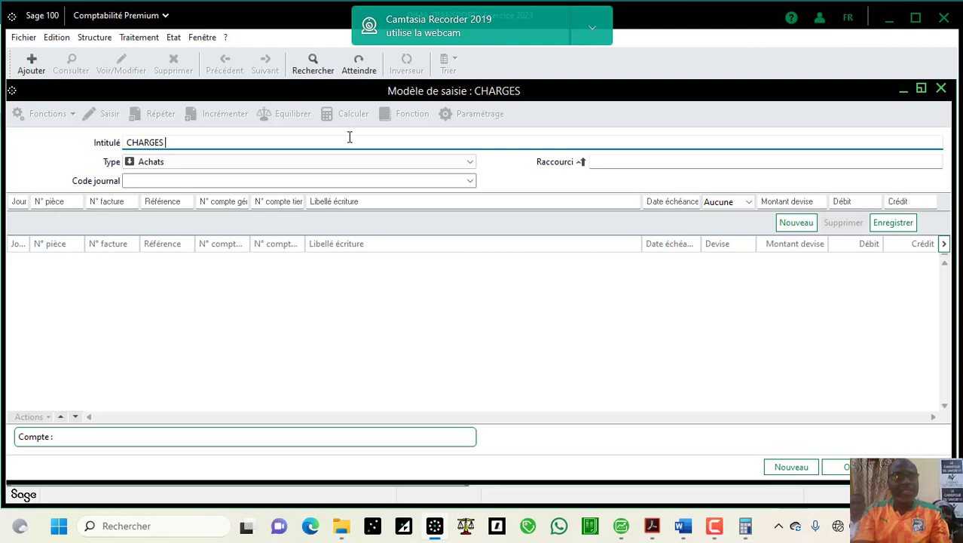
type("CON")
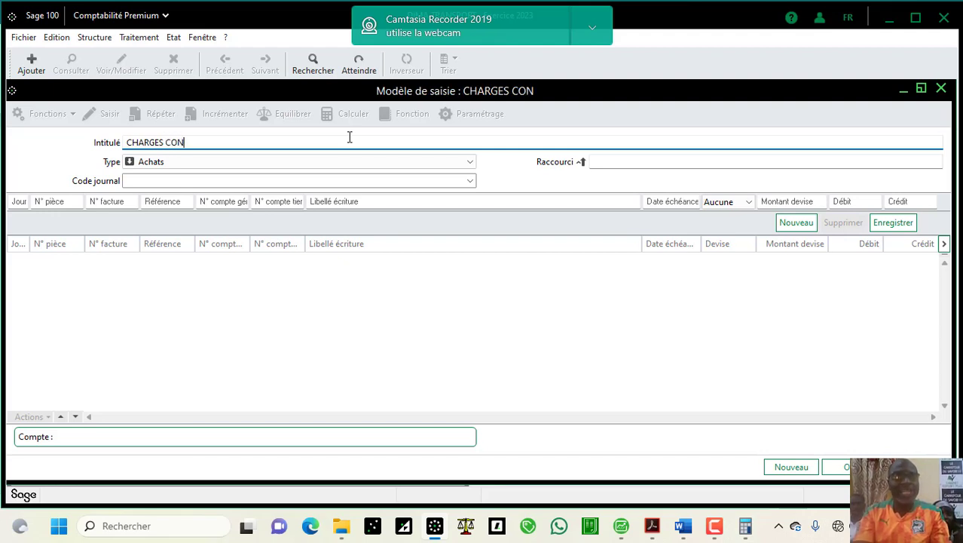
type("S")
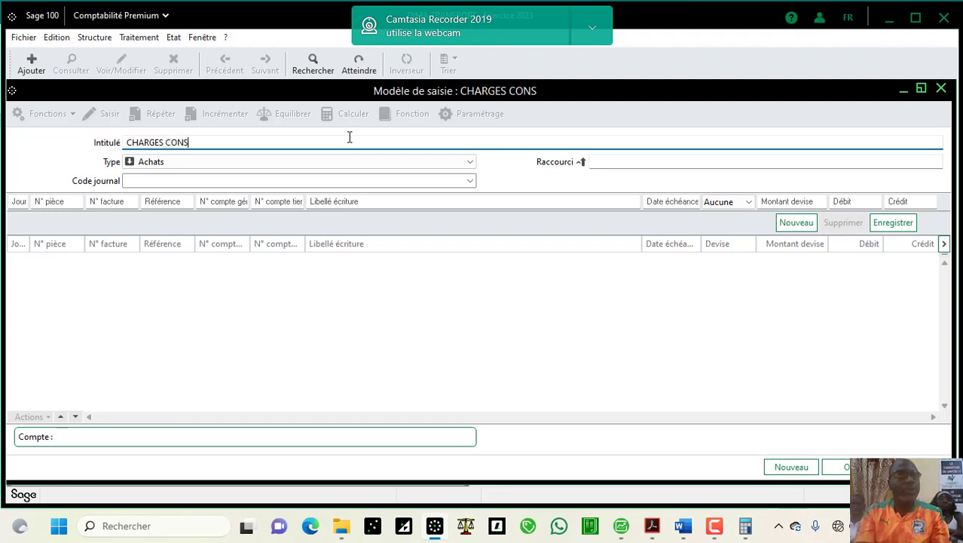
type("TA")
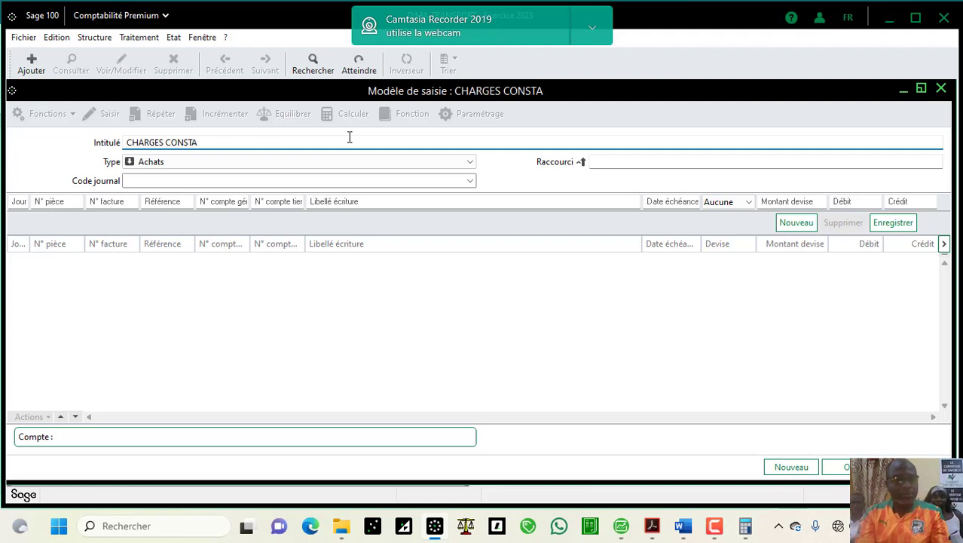
type("TEE")
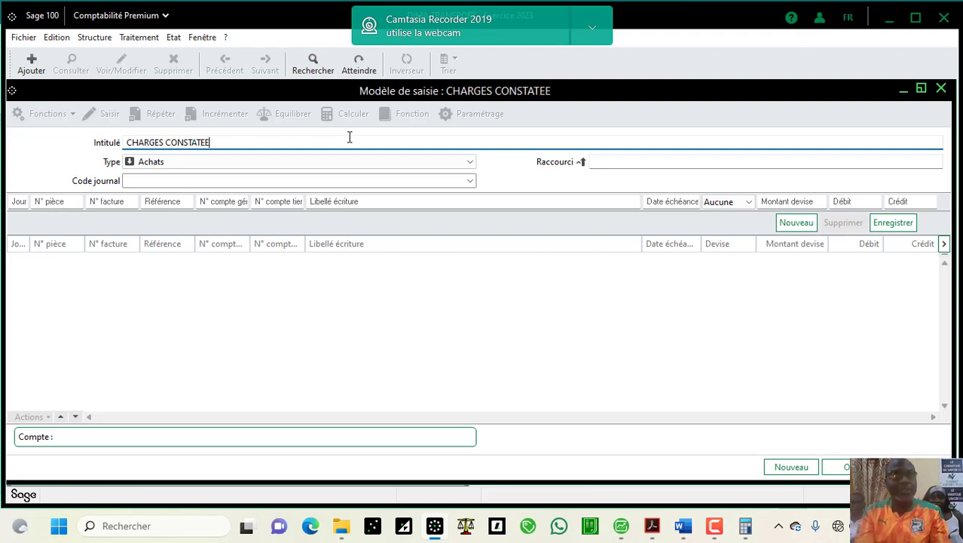
type("S D")
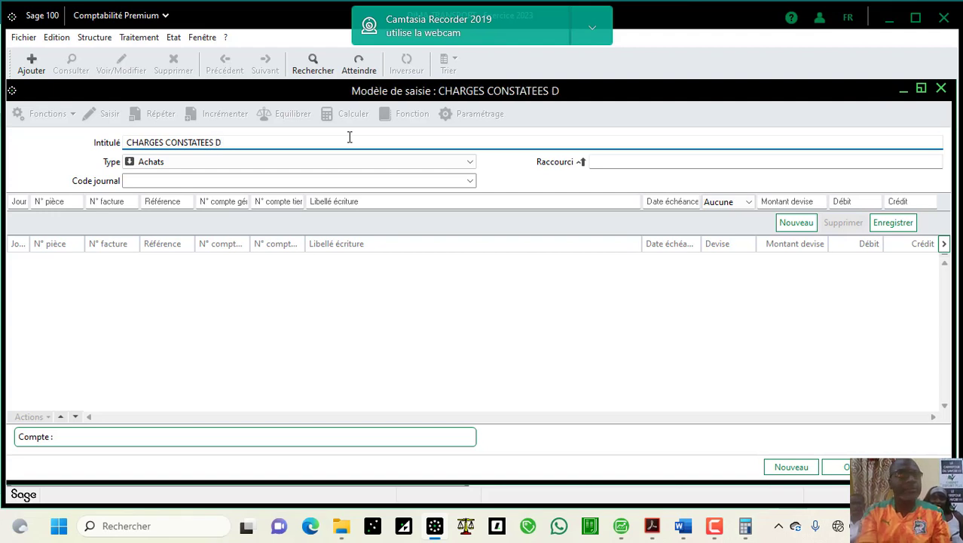
type("'AVQA")
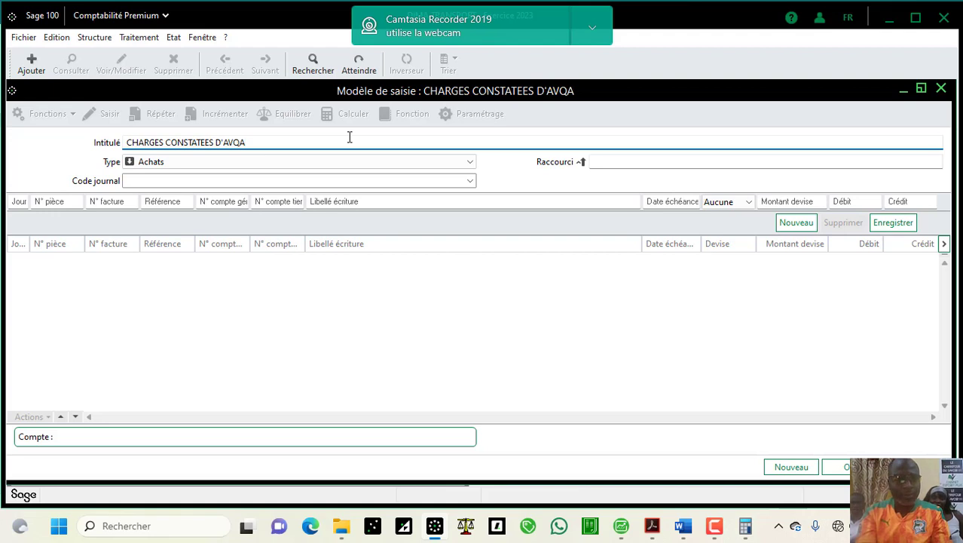
key("BackSpace")
key("BackSpace")
type("A")
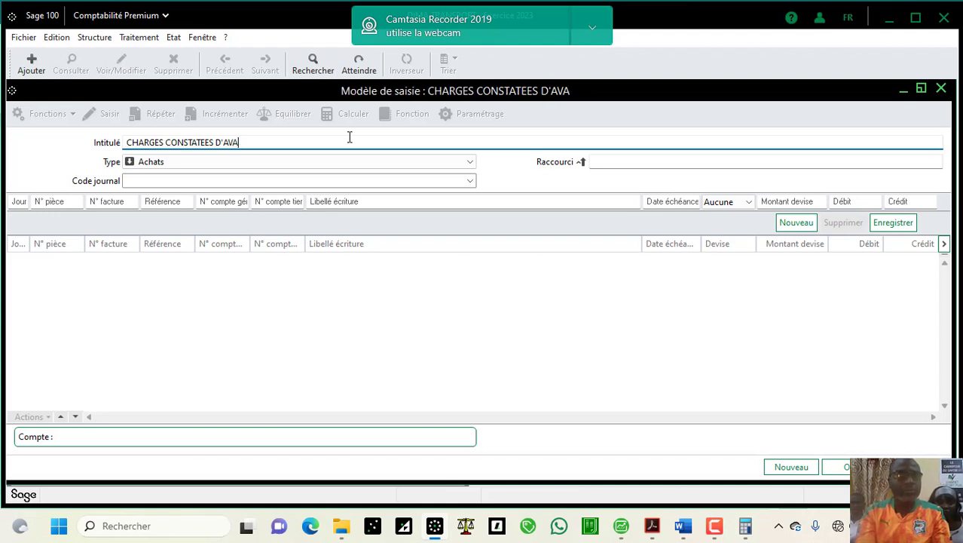
type("NCE")
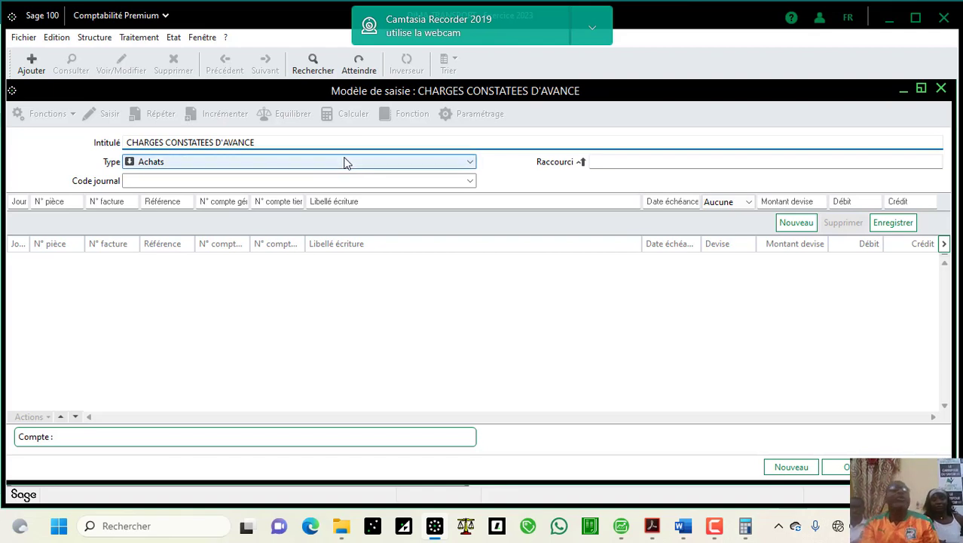
Step: Set the model type to Général and its journal to JOD
left_click(470, 162)
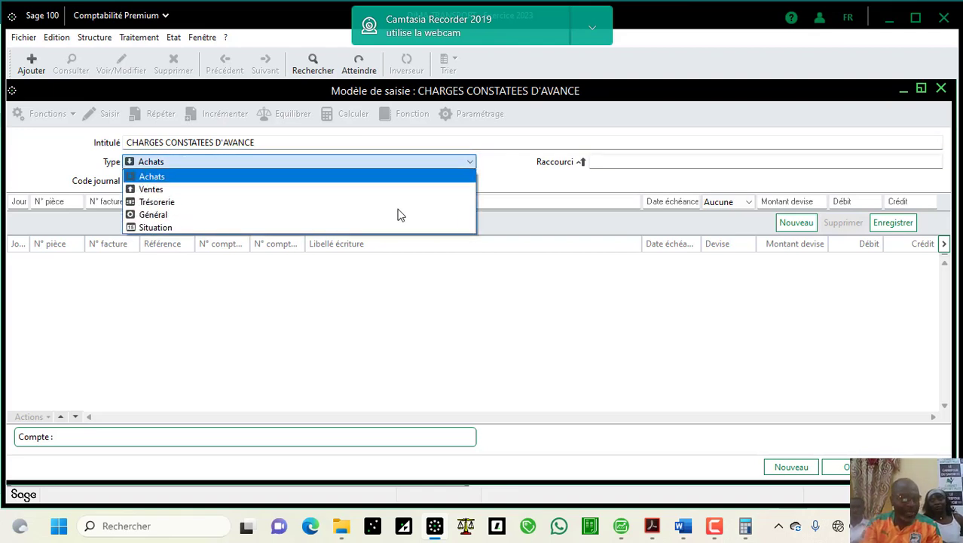
left_click(147, 215)
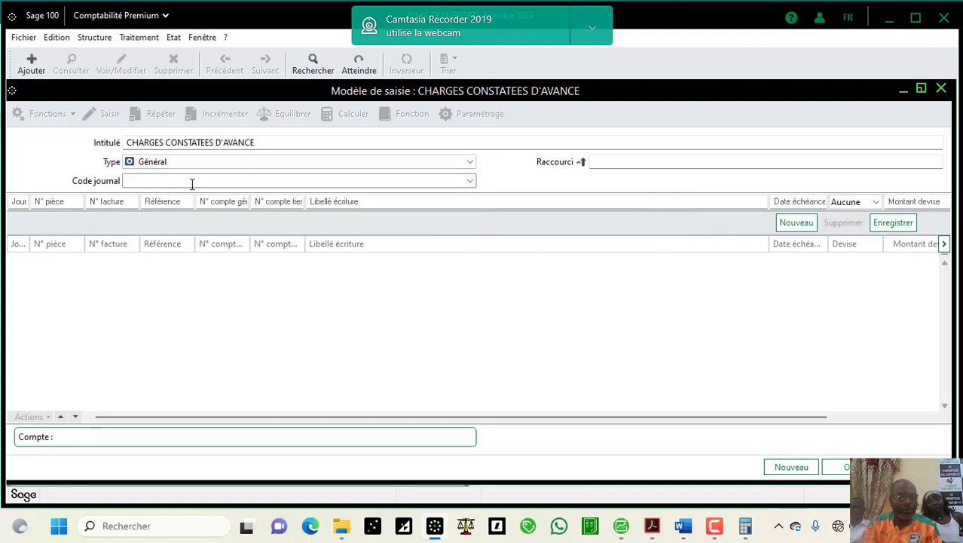
left_click(470, 183)
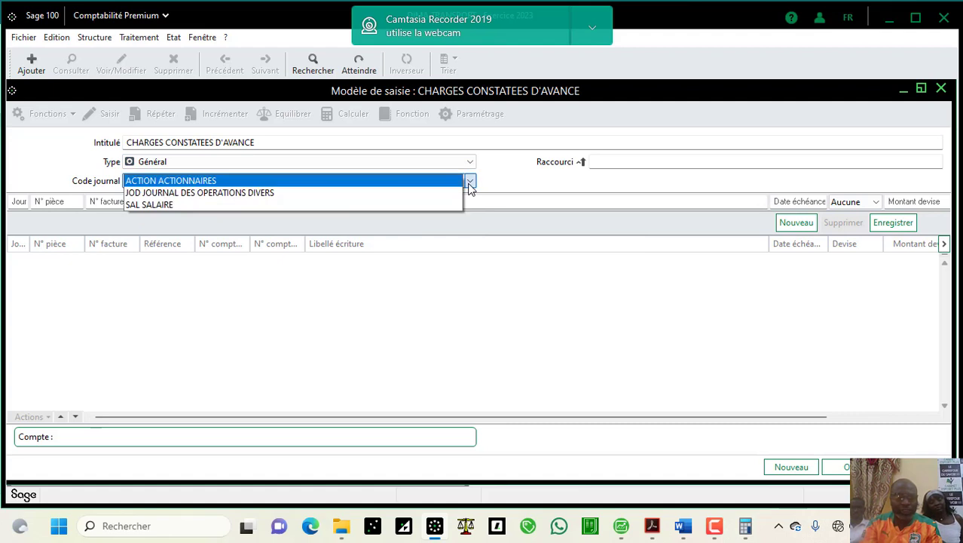
left_click(443, 197)
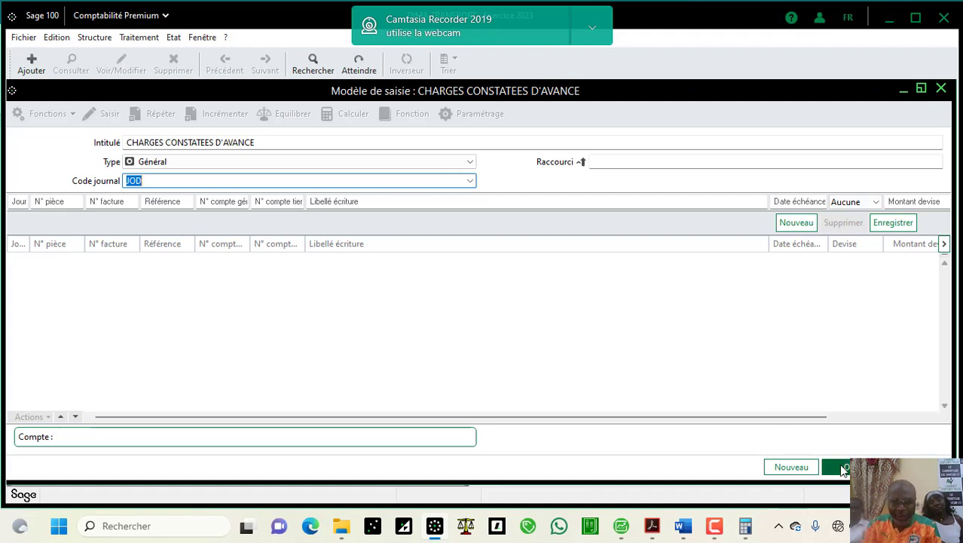
Step: Give the model the shortcut CCA
mouse_move(711, 530)
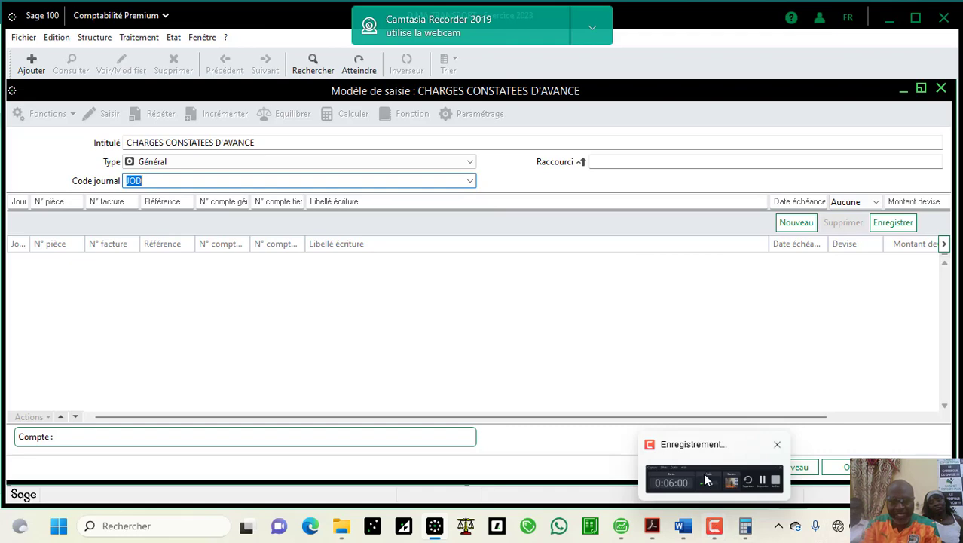
mouse_move(704, 477)
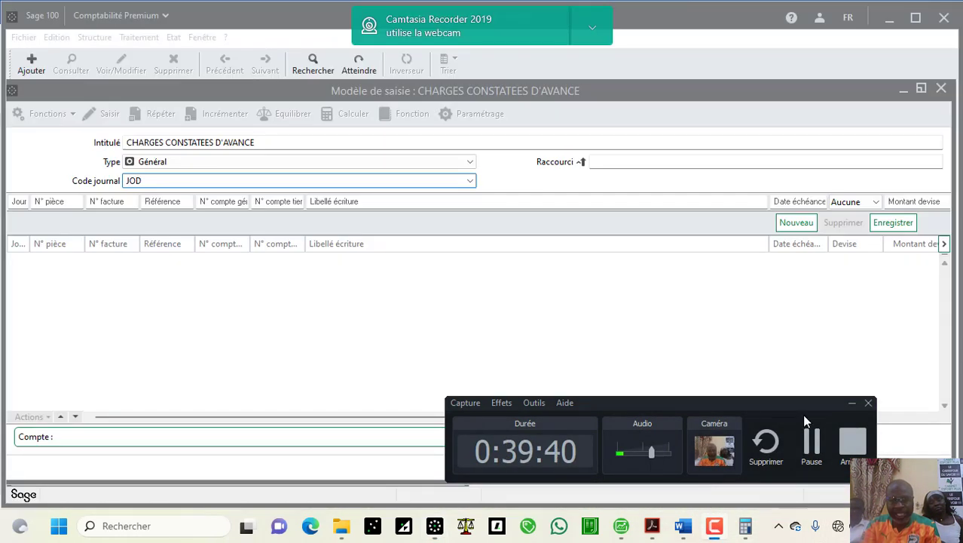
left_click(851, 404)
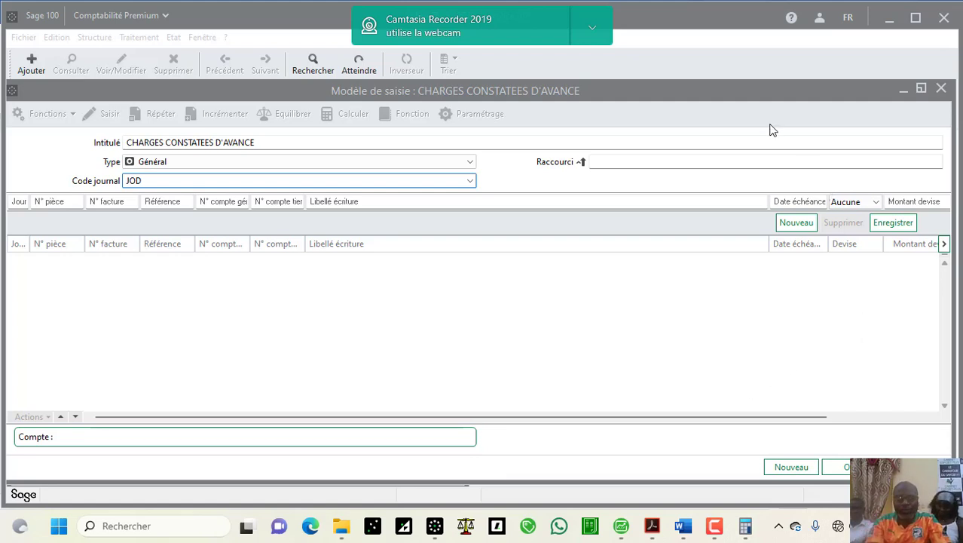
left_click(747, 157)
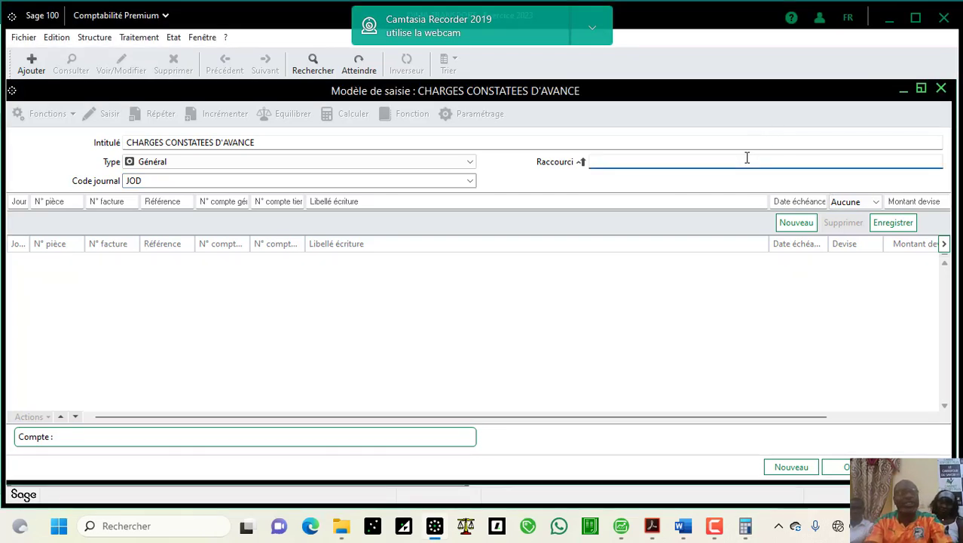
type("CCA")
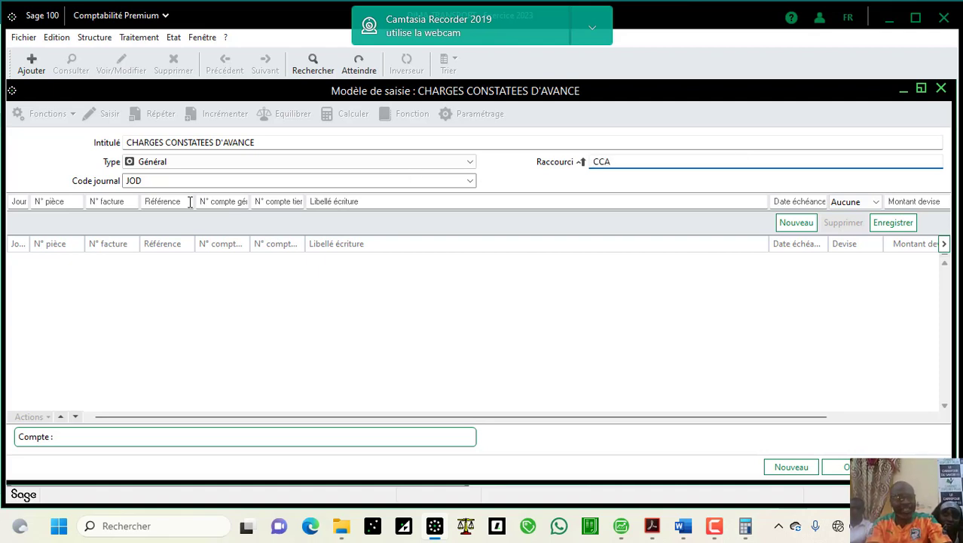
left_click(23, 201)
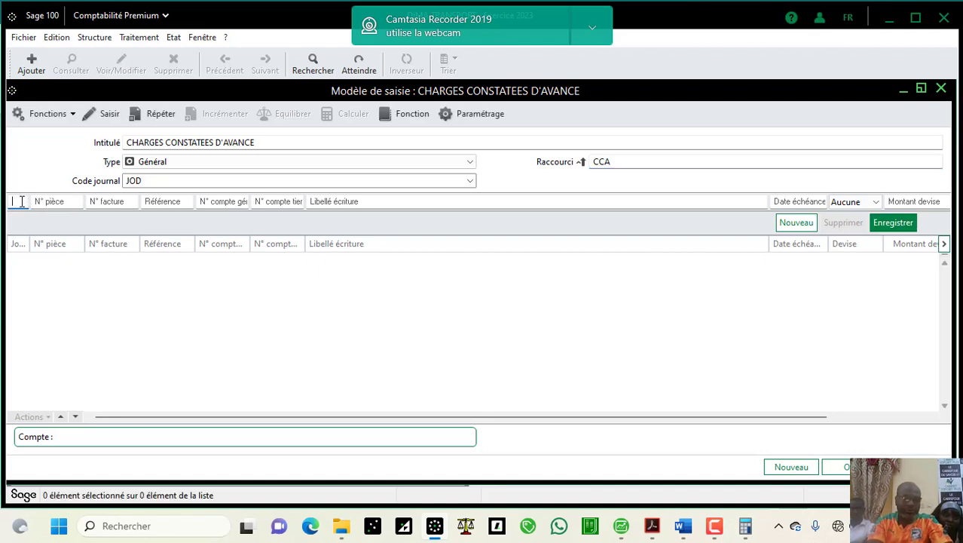
Step: Set the model line's day and piece number columns to manual entry
left_click(95, 120)
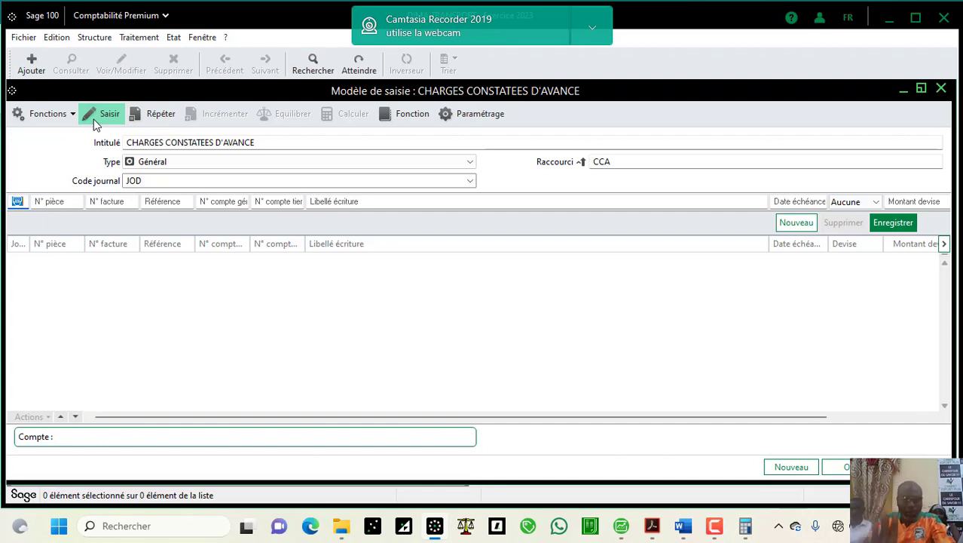
key("Tab")
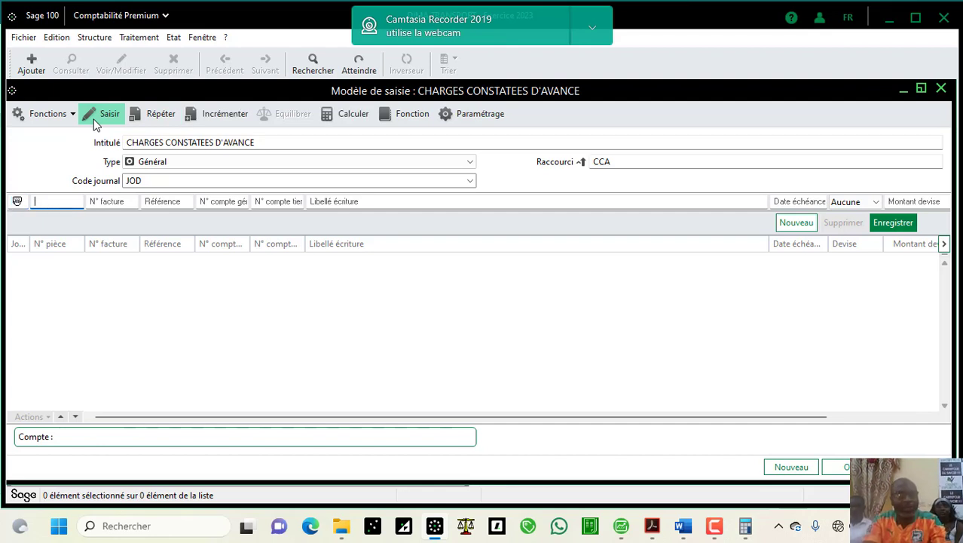
left_click(103, 121)
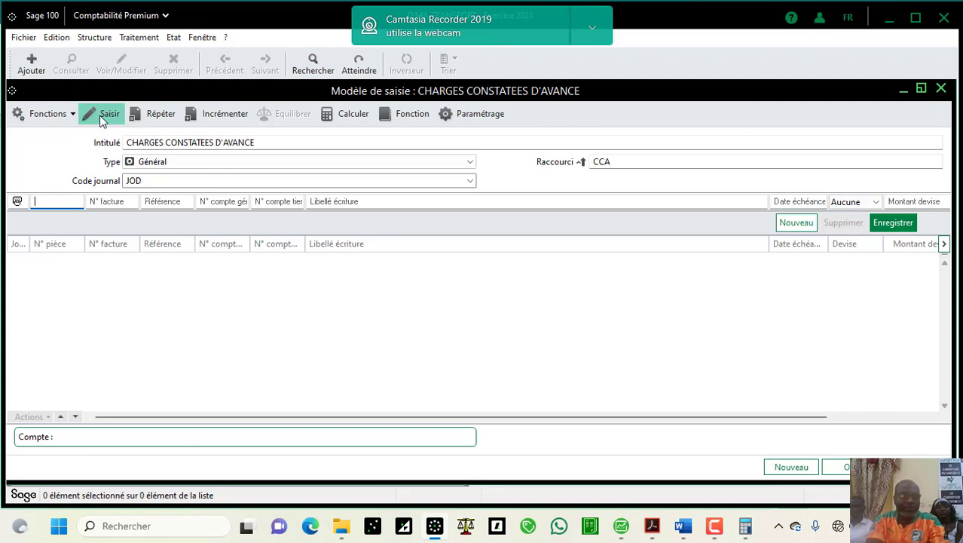
key("Tab")
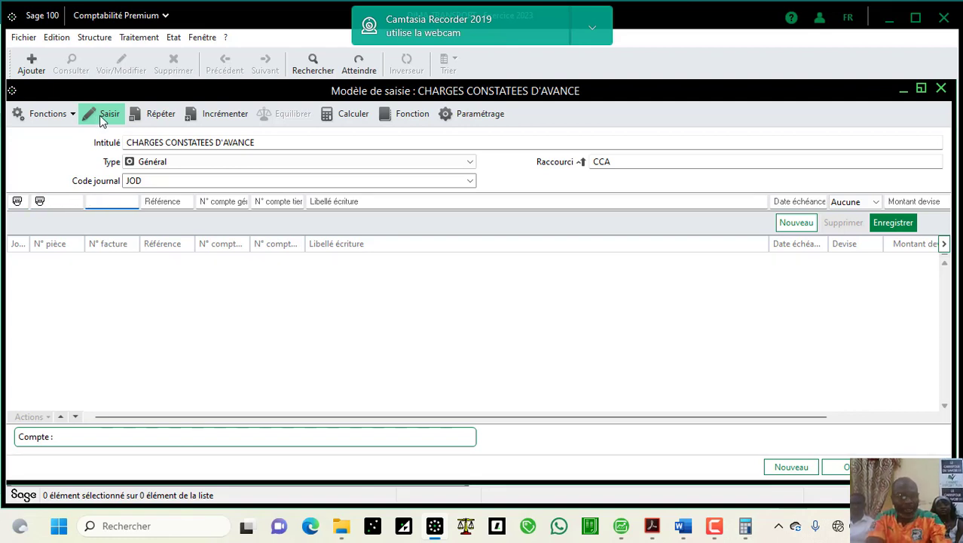
key("Tab")
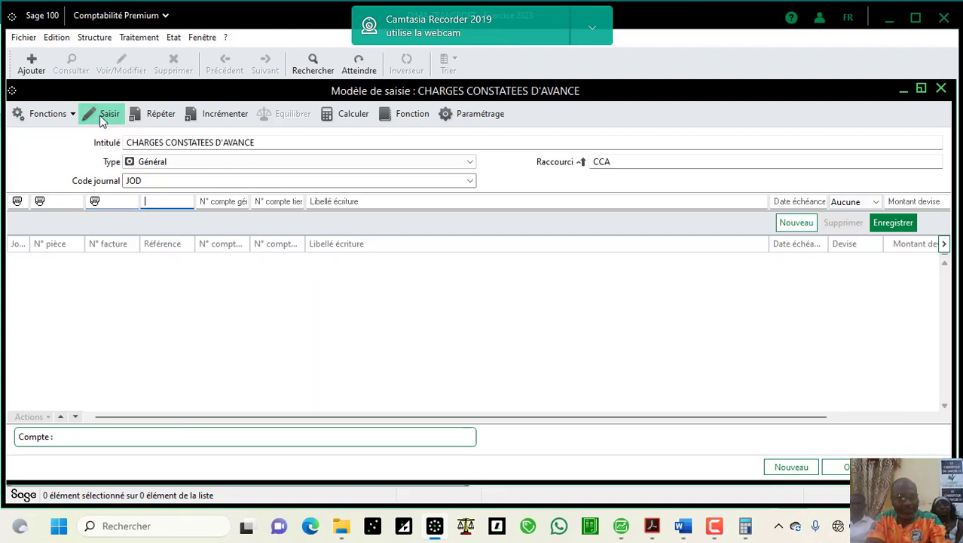
key("Tab")
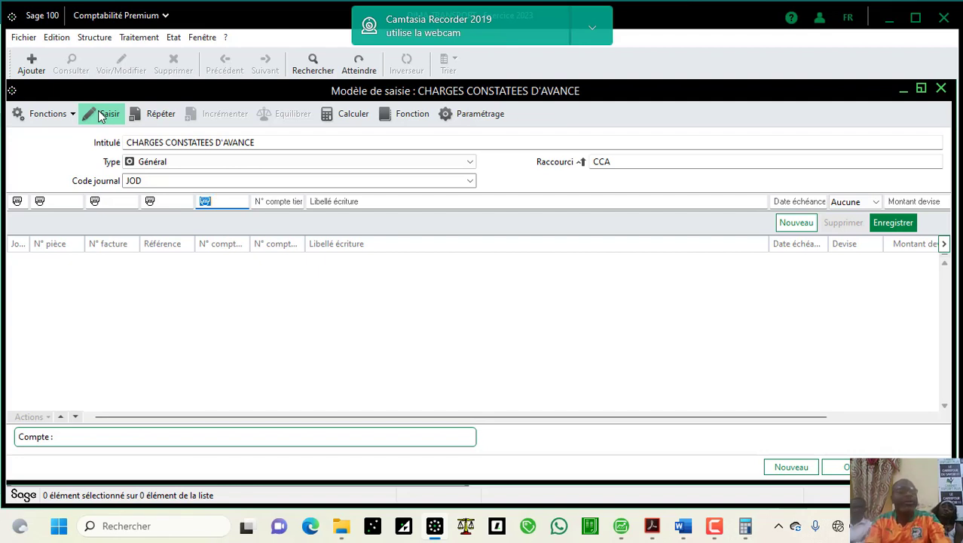
Step: Set the entry label and due date to manual entry, moving through to Crédit
key("Tab")
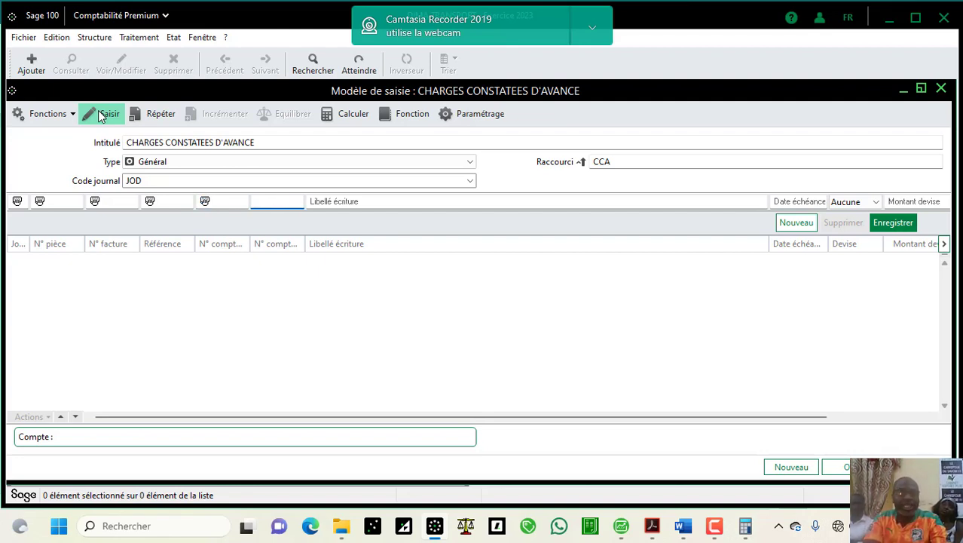
key("Tab")
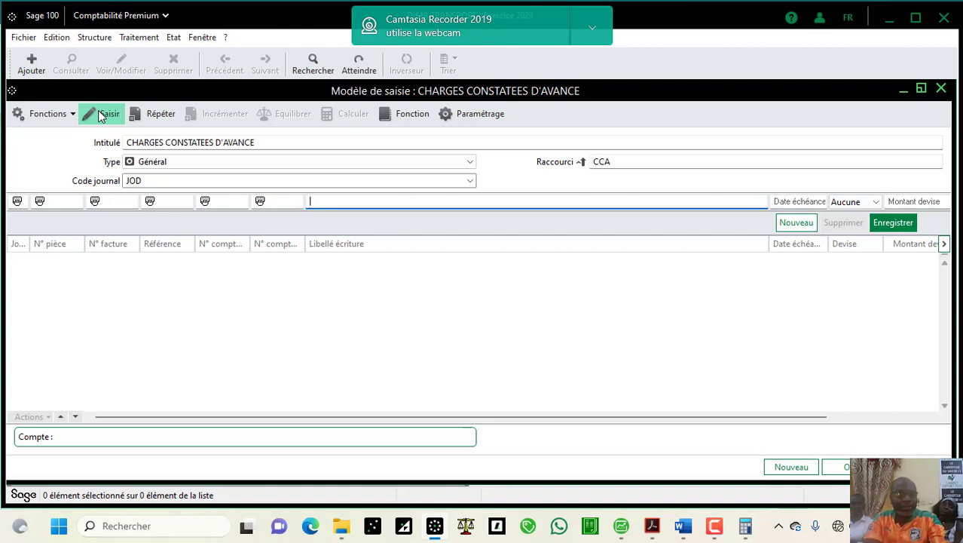
left_click(101, 115)
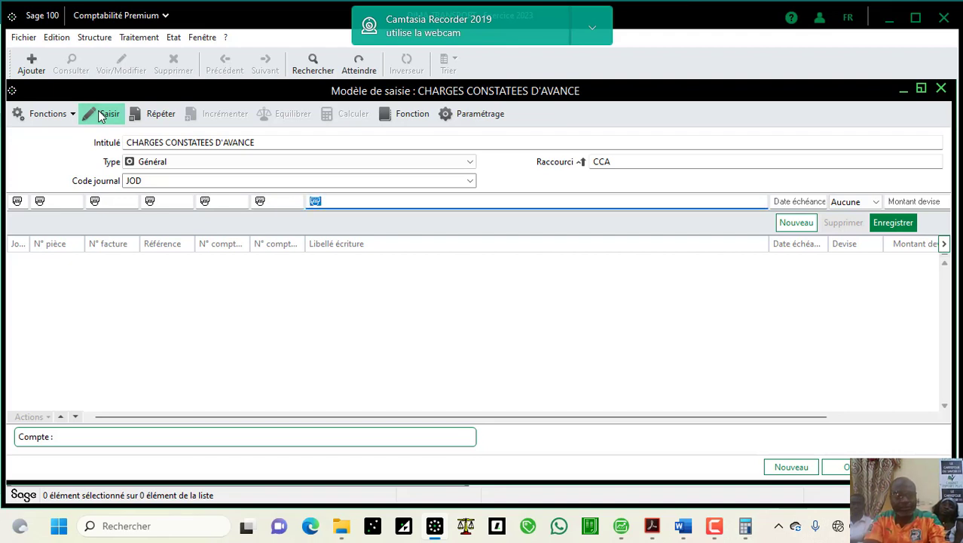
key("Tab")
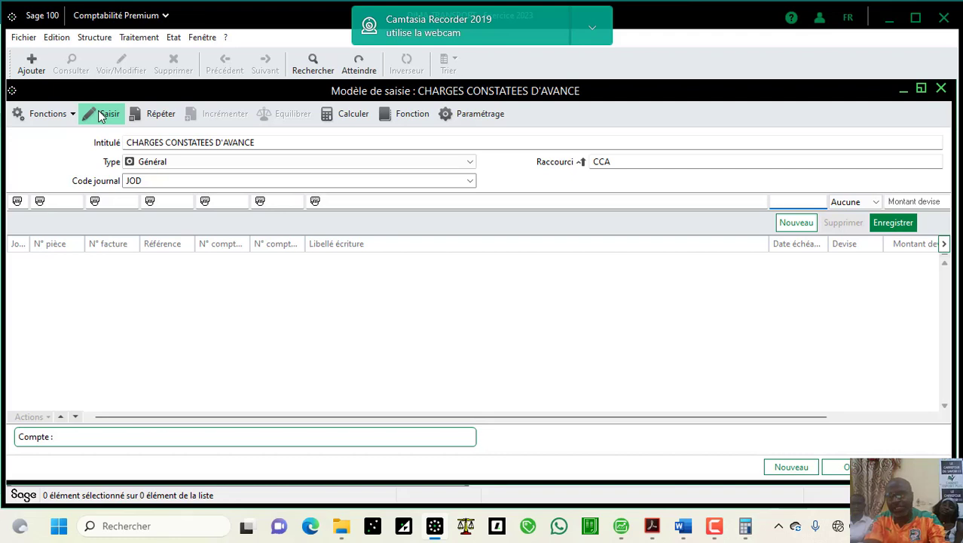
left_click(101, 115)
key("Tab")
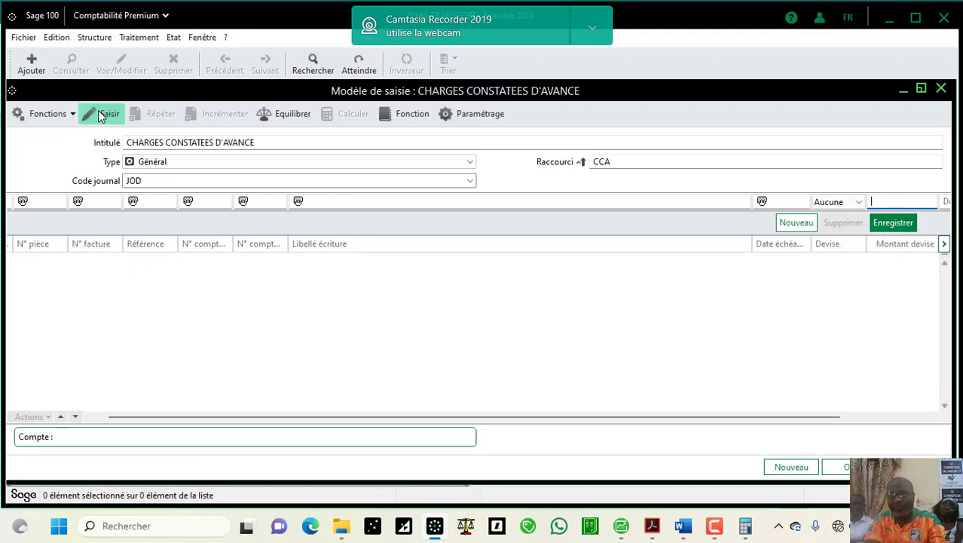
key("Tab")
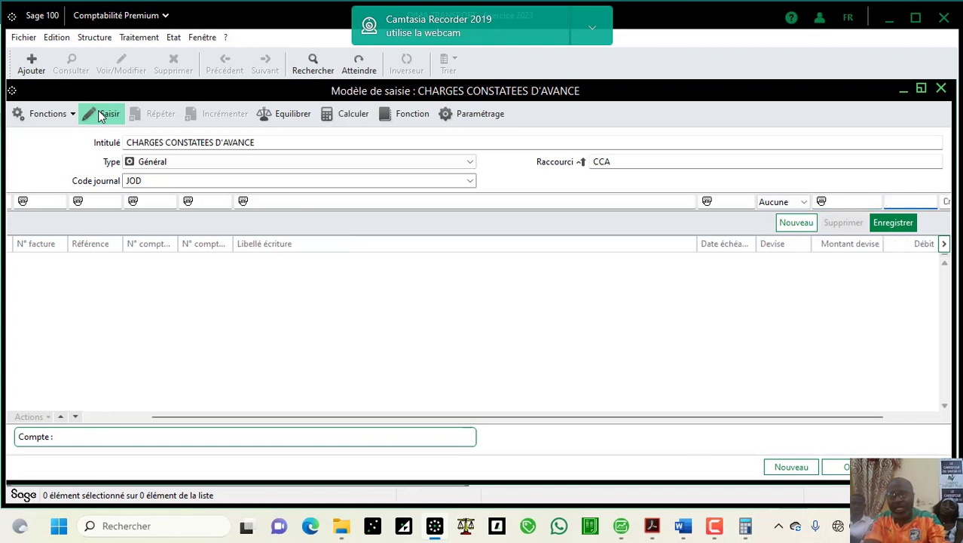
key("Tab")
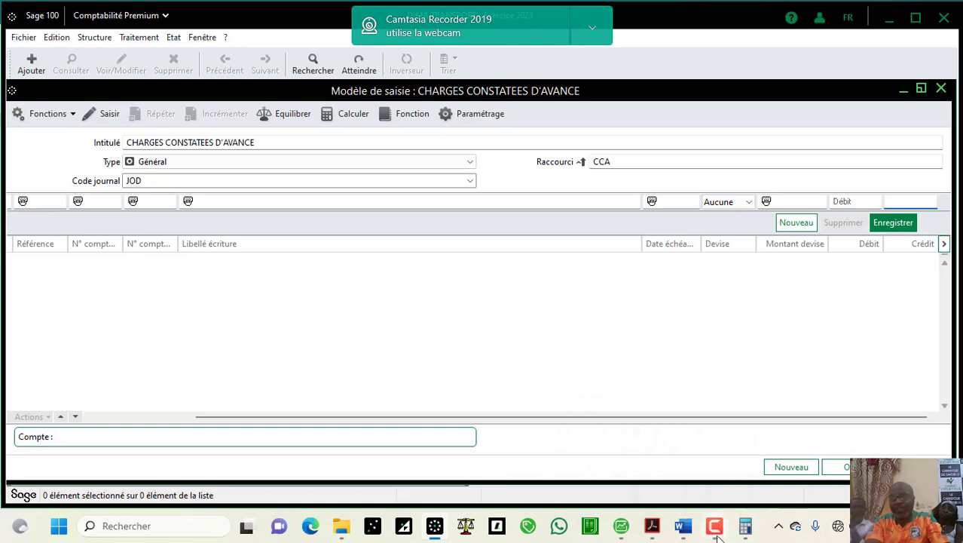
mouse_move(686, 528)
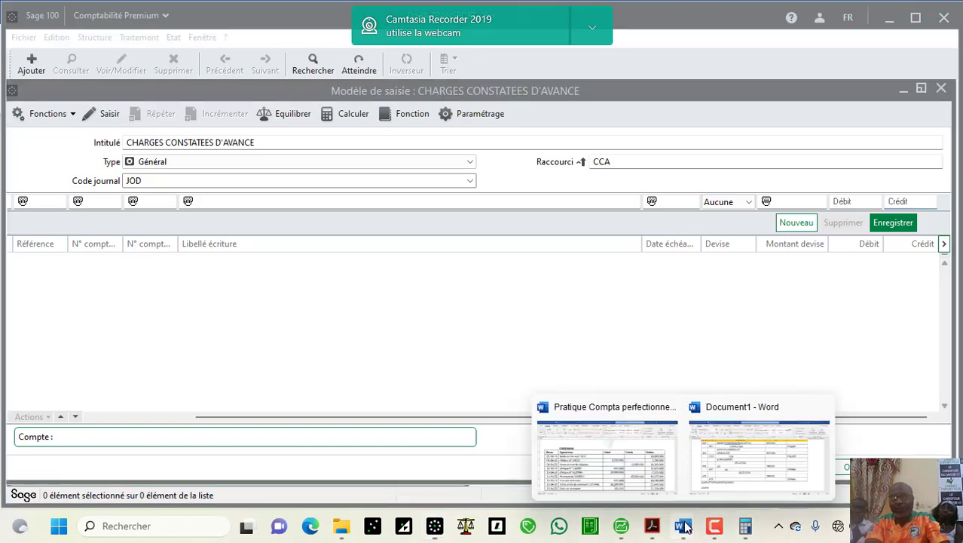
left_click(715, 459)
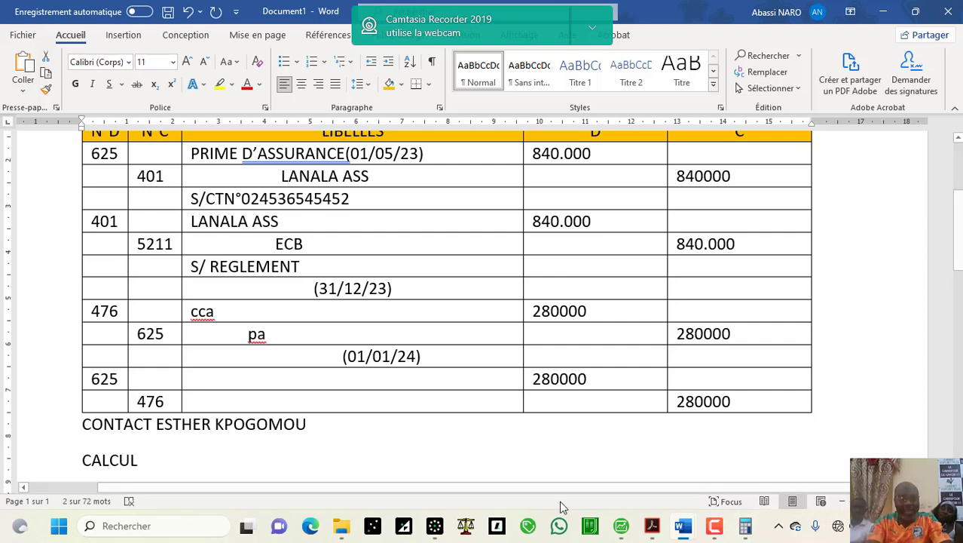
left_click(443, 528)
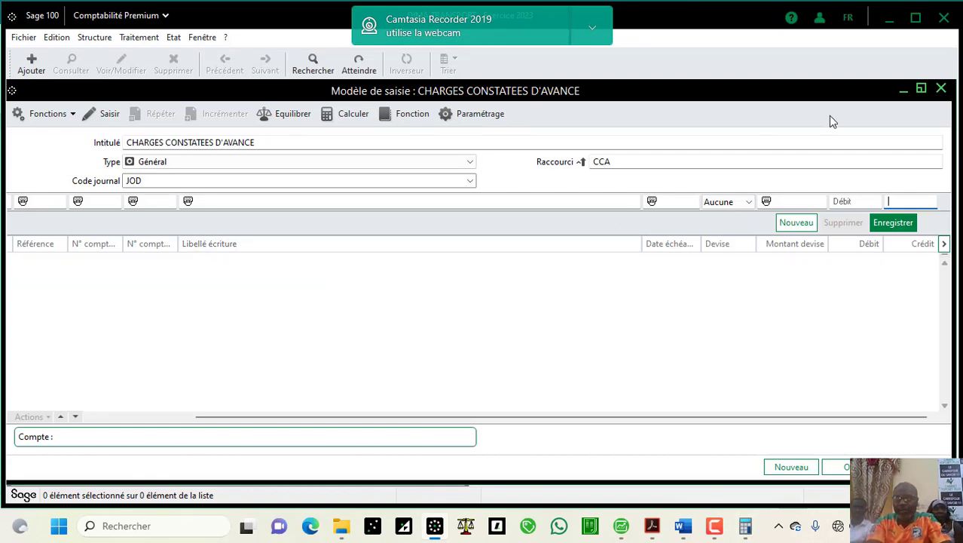
mouse_move(920, 86)
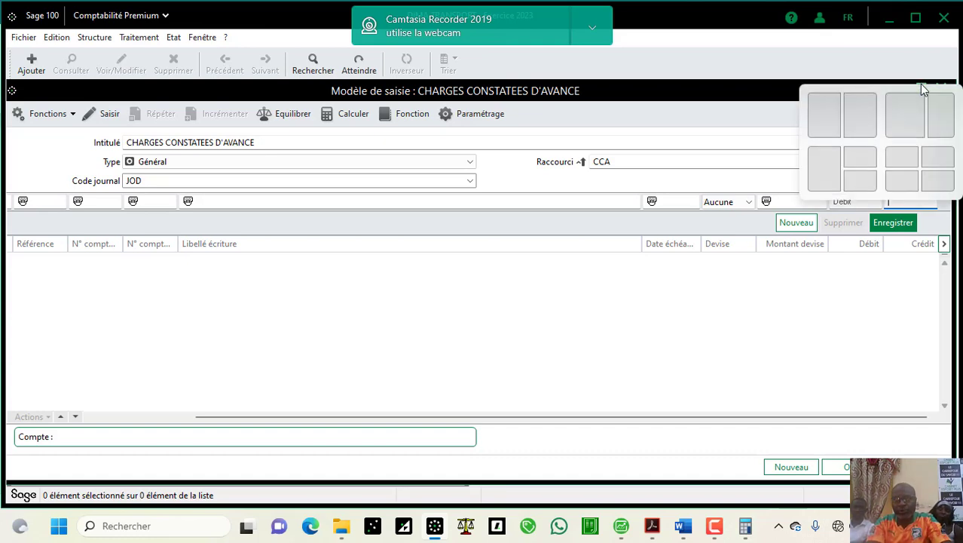
left_click(836, 113)
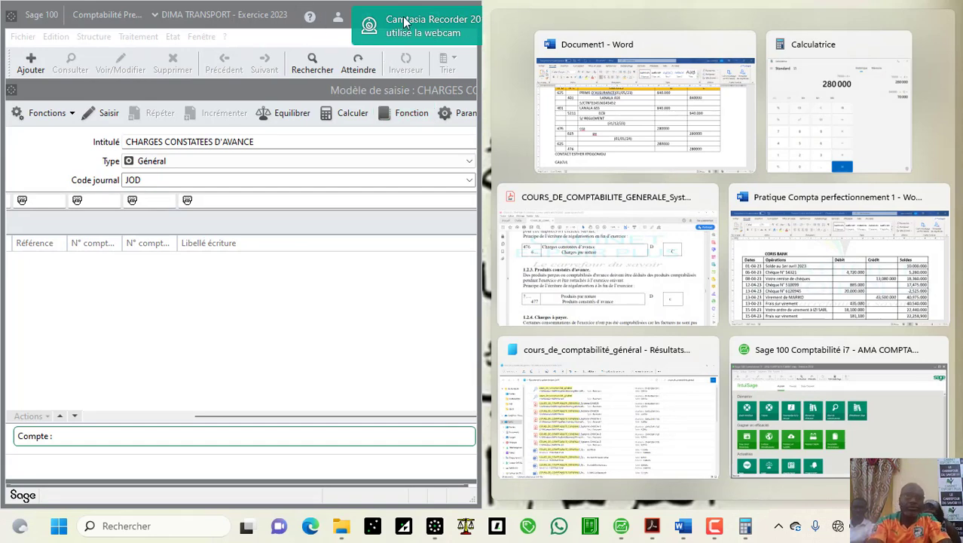
left_click_drag(404, 19, 702, 64)
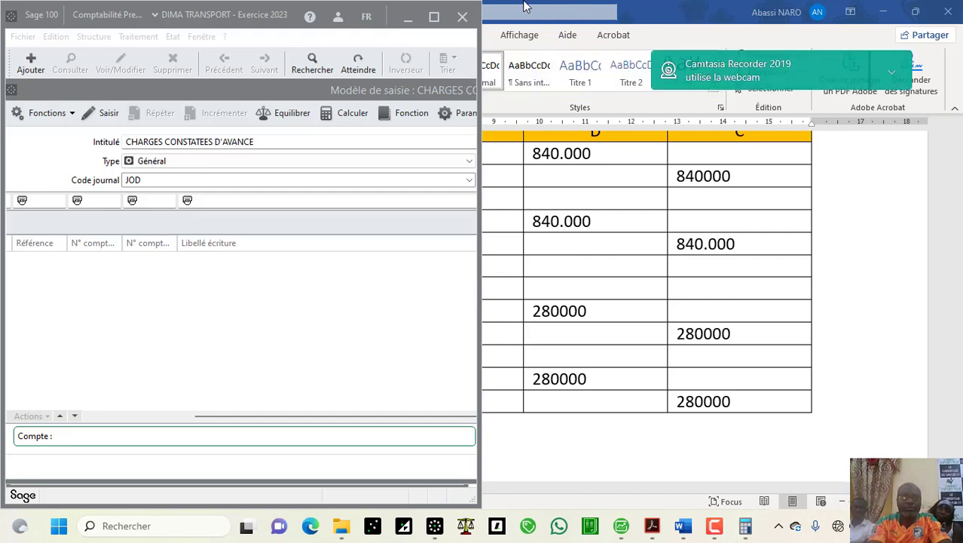
left_click(434, 17)
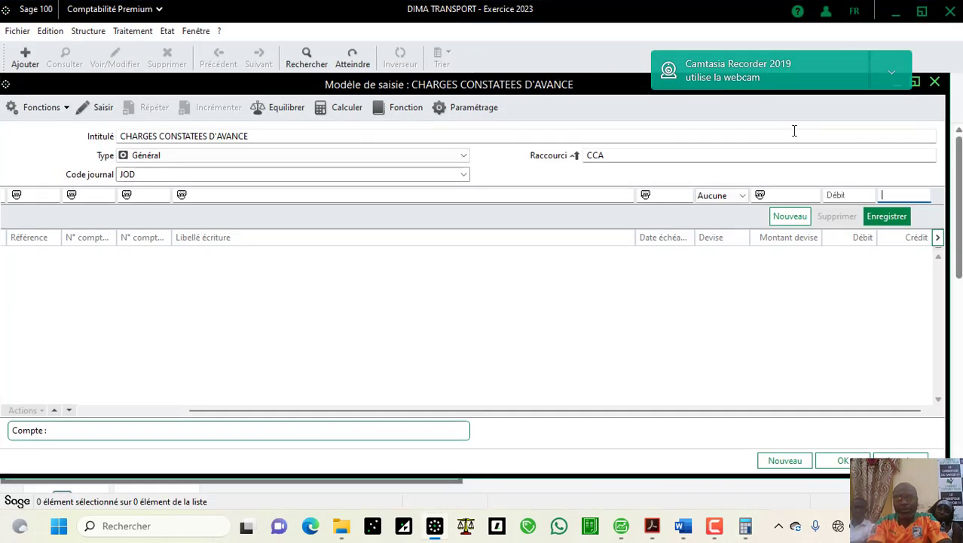
mouse_move(918, 83)
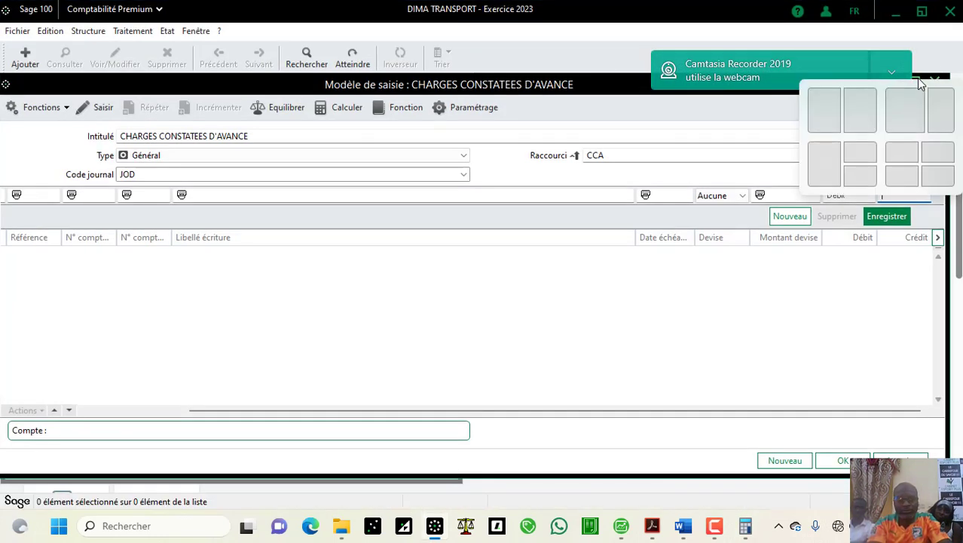
left_click(822, 110)
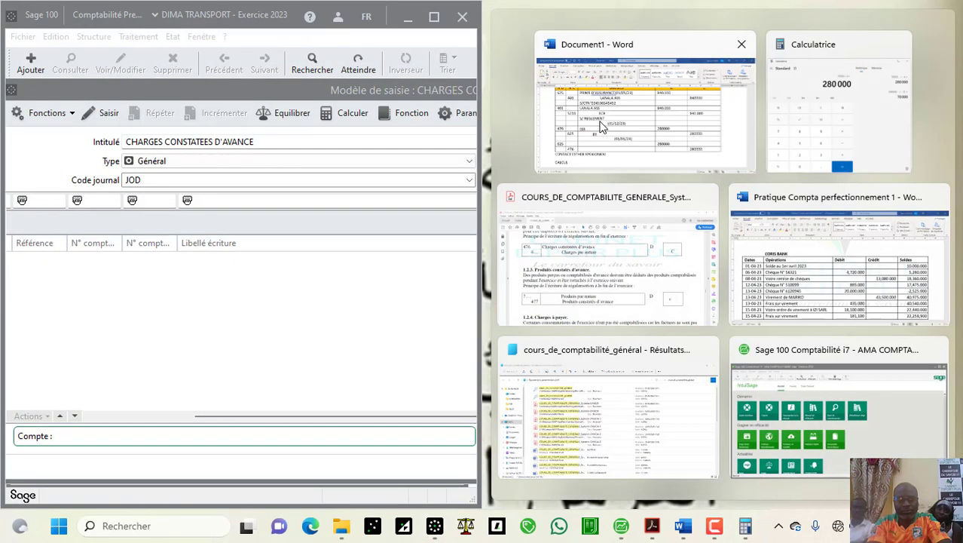
left_click(434, 16)
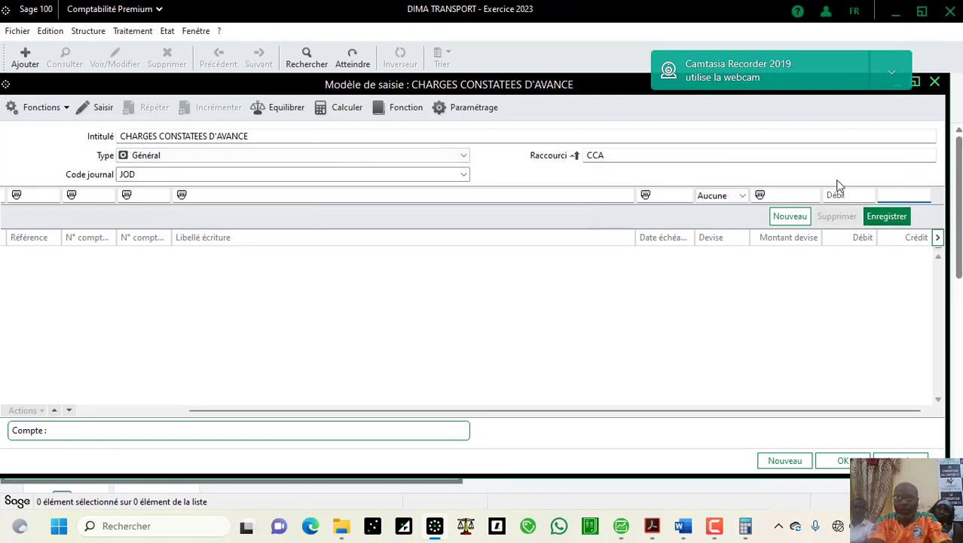
Step: Start a model line with Saisir, checking the insurance entries in Word's Document1
left_click(101, 107)
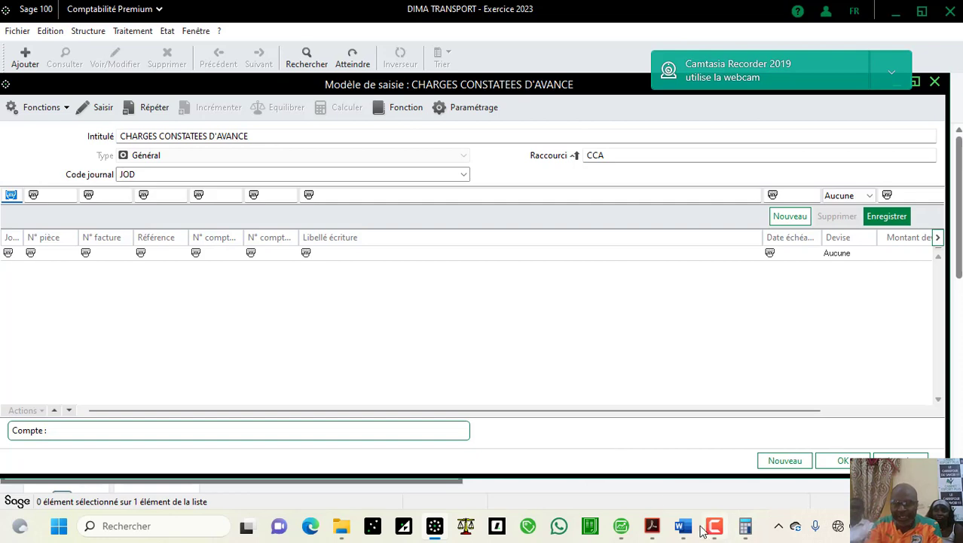
mouse_move(676, 526)
left_click(705, 475)
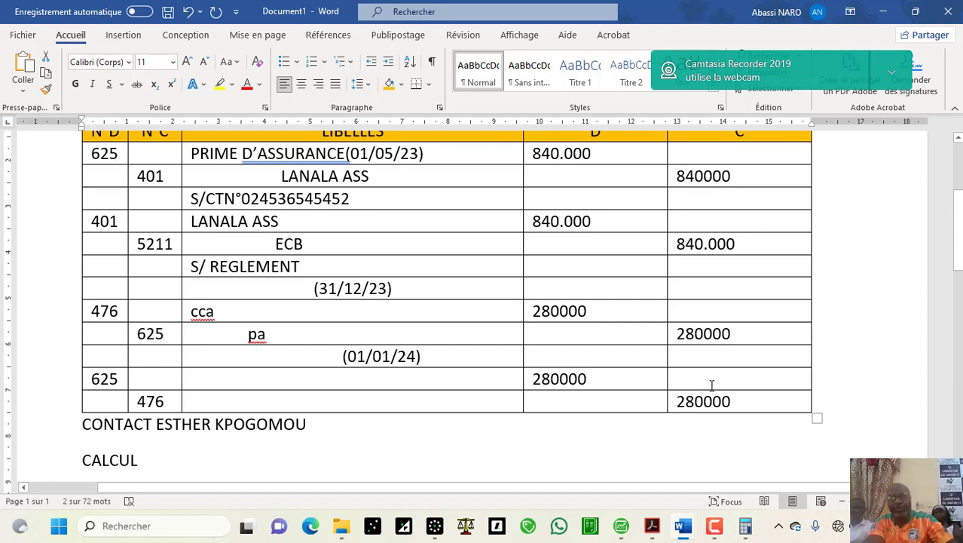
left_click(440, 524)
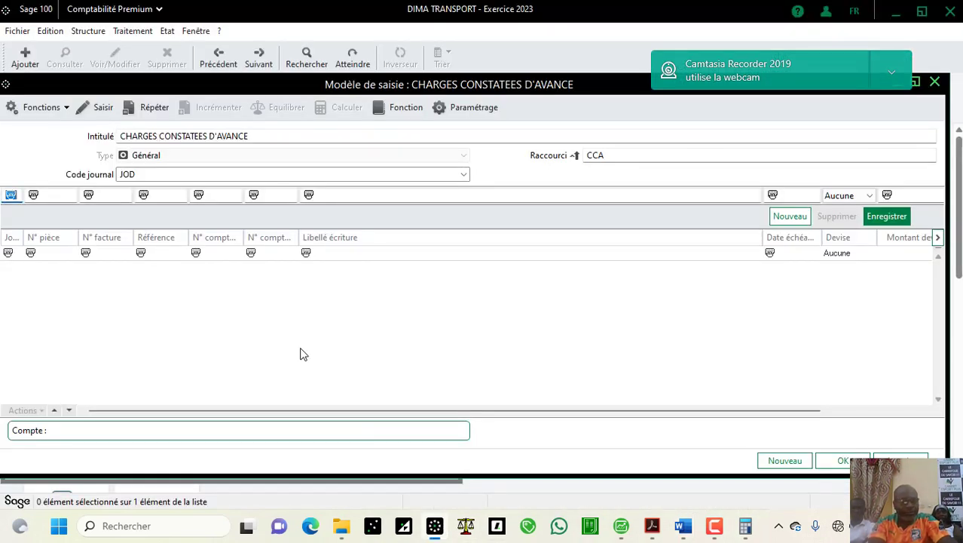
Step: Make the journal, piece number and invoice number repeat from the previous line
left_click(167, 113)
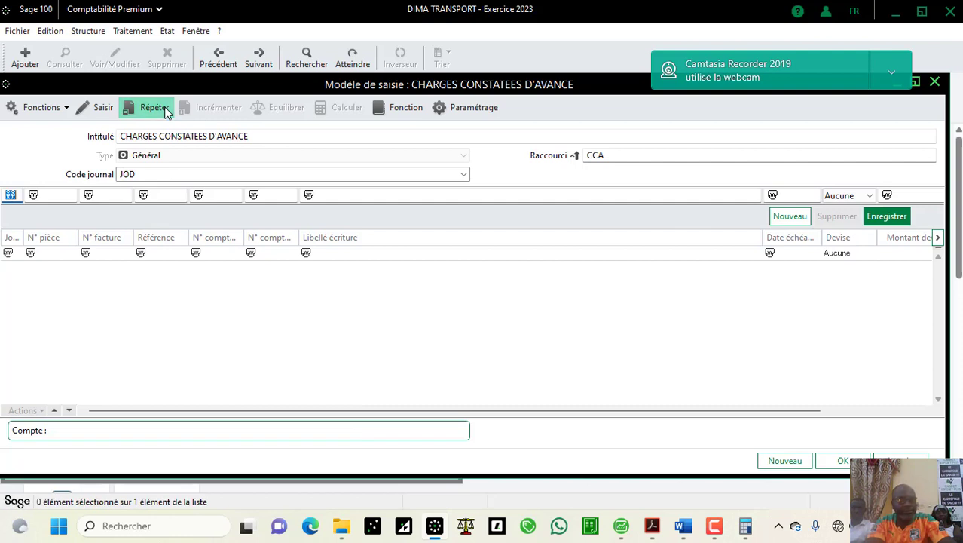
key("Tab")
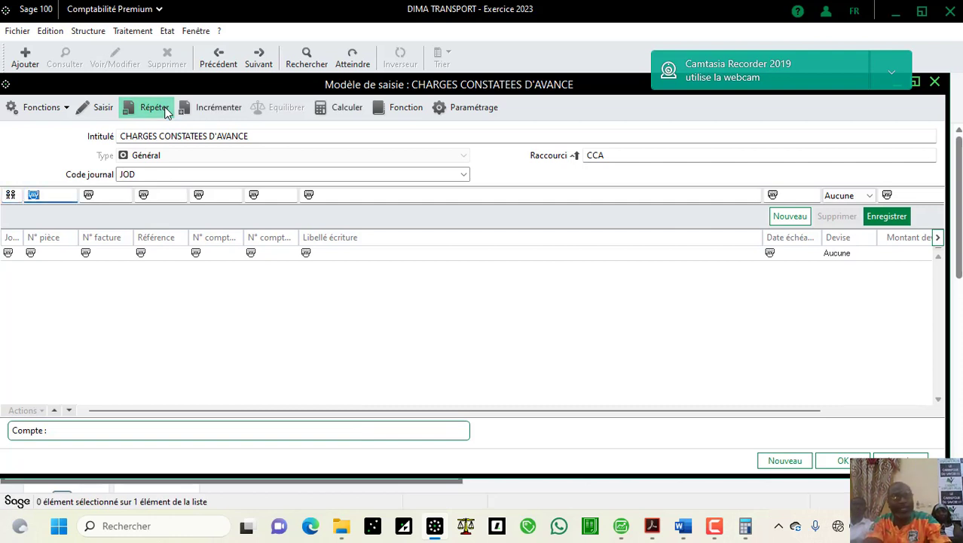
left_click(168, 111)
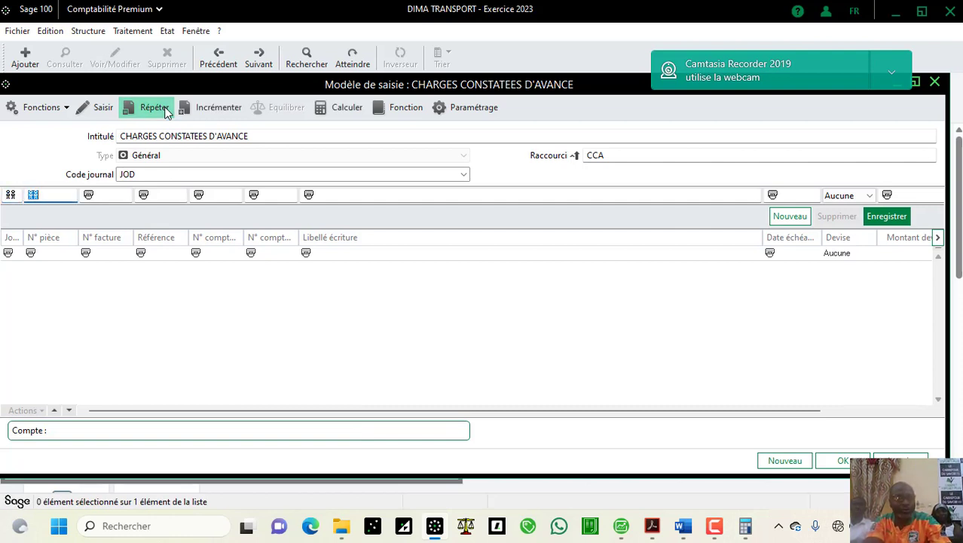
key("Tab")
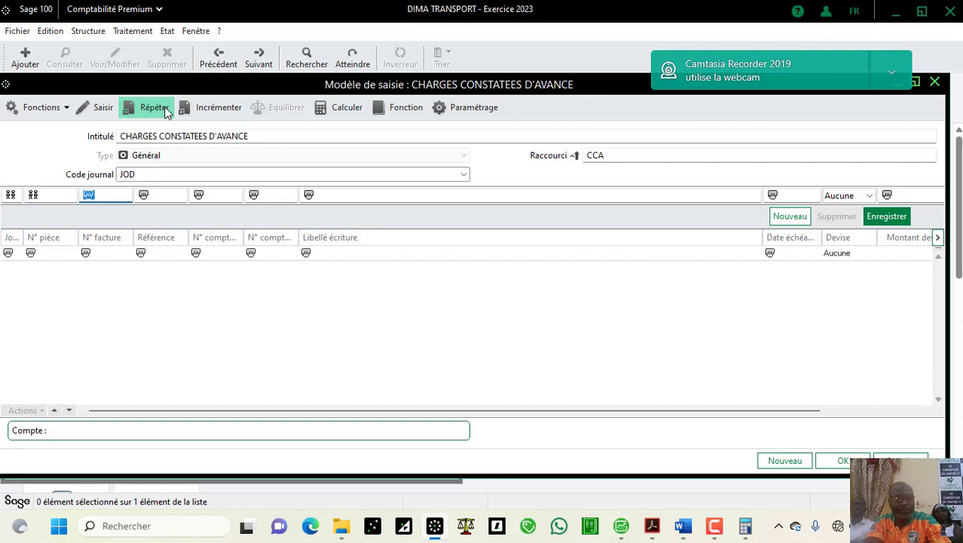
left_click(167, 112)
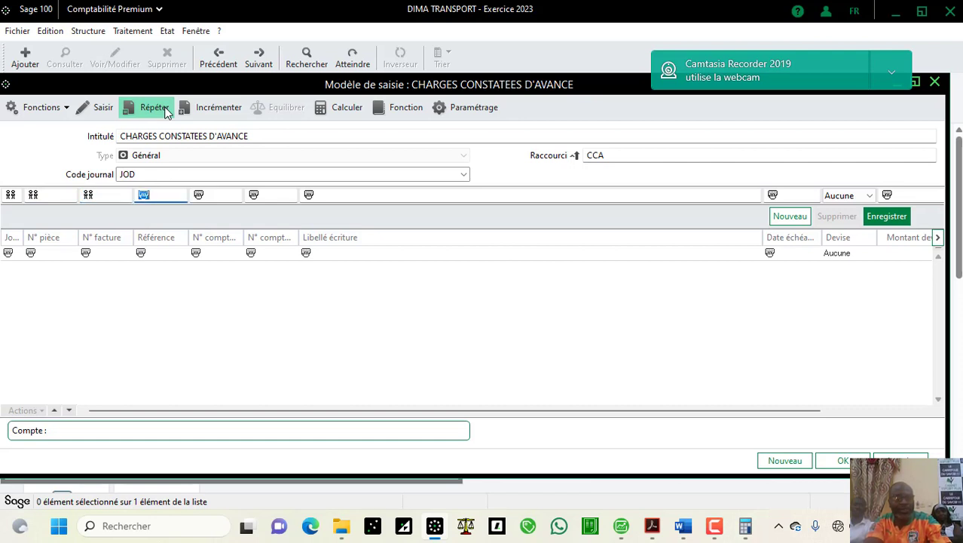
left_click(166, 111)
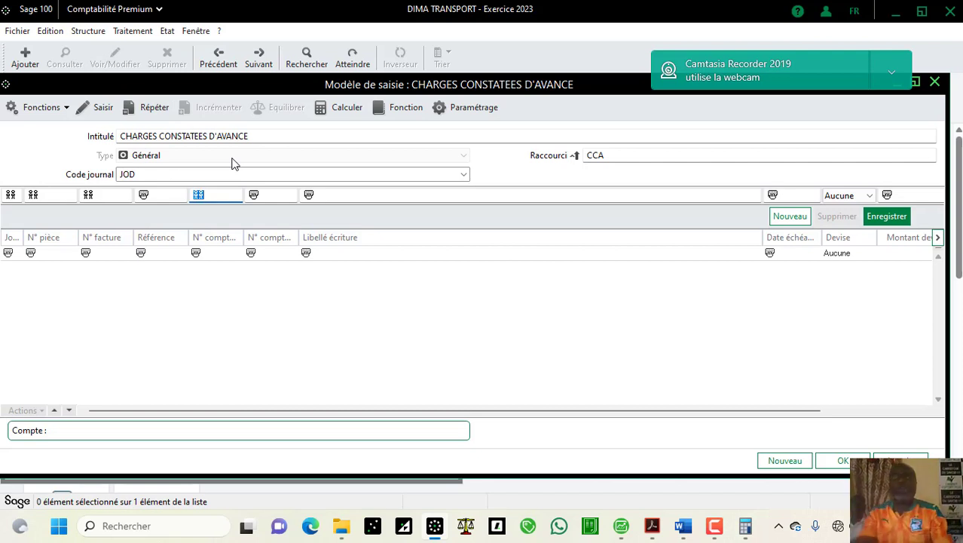
Step: Enter general account 47600000 and make the third-party account and label repeat
type("476")
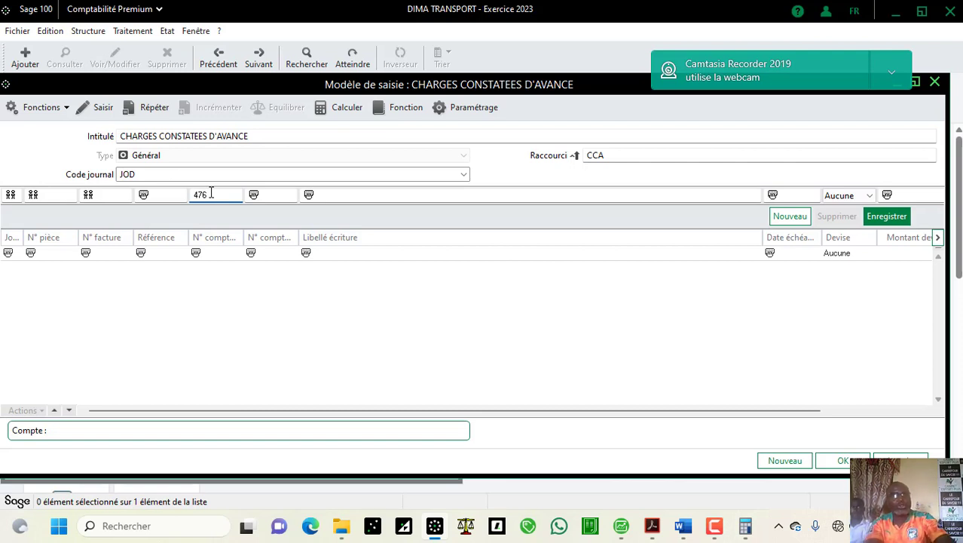
key("Tab")
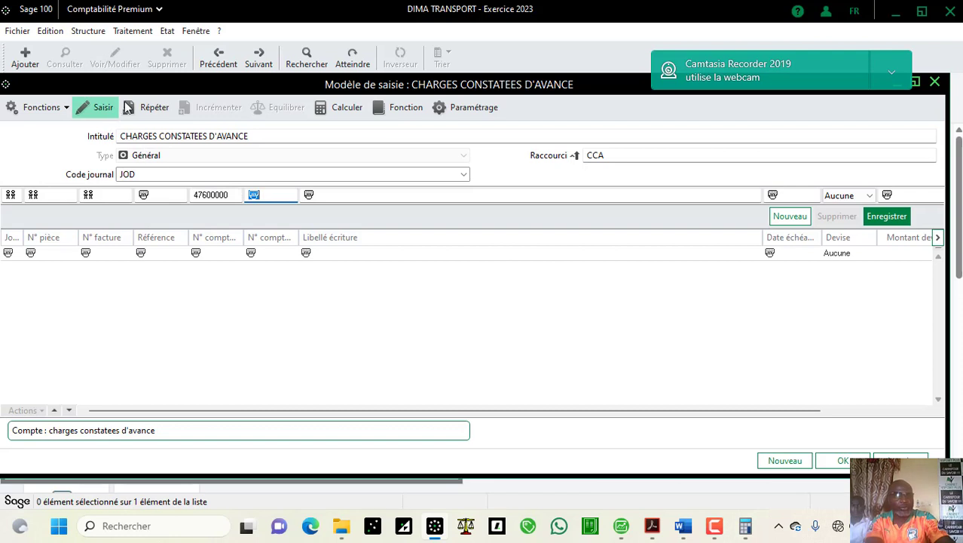
left_click(148, 104)
key("Tab")
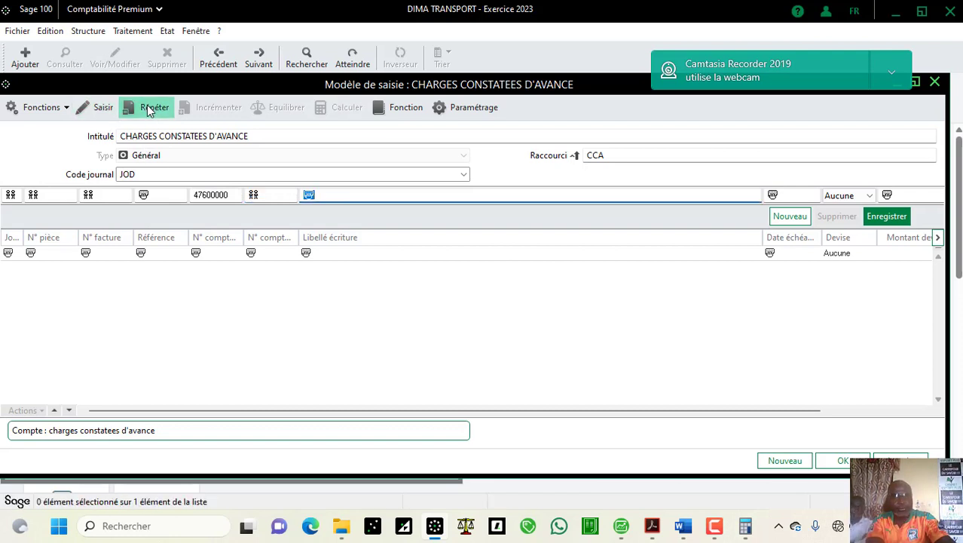
left_click(148, 107)
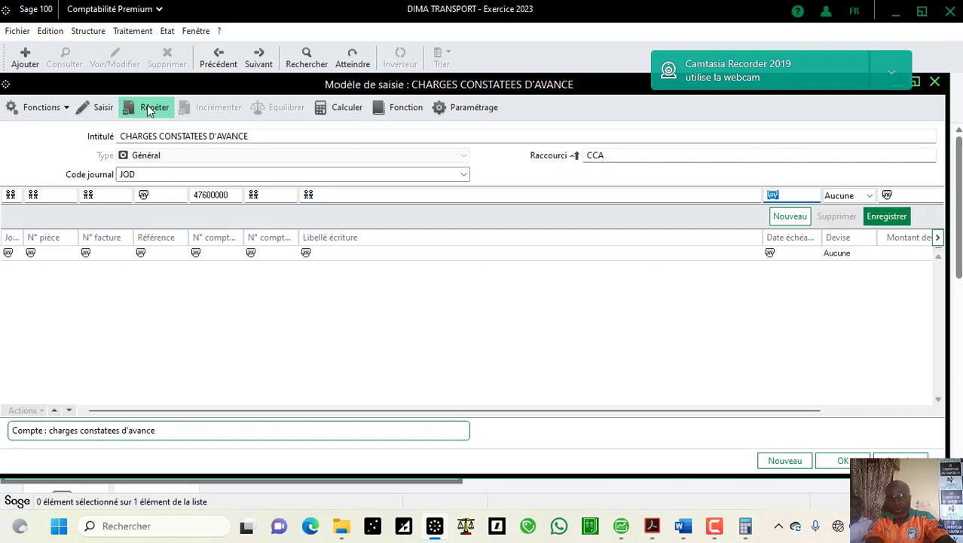
left_click(149, 109)
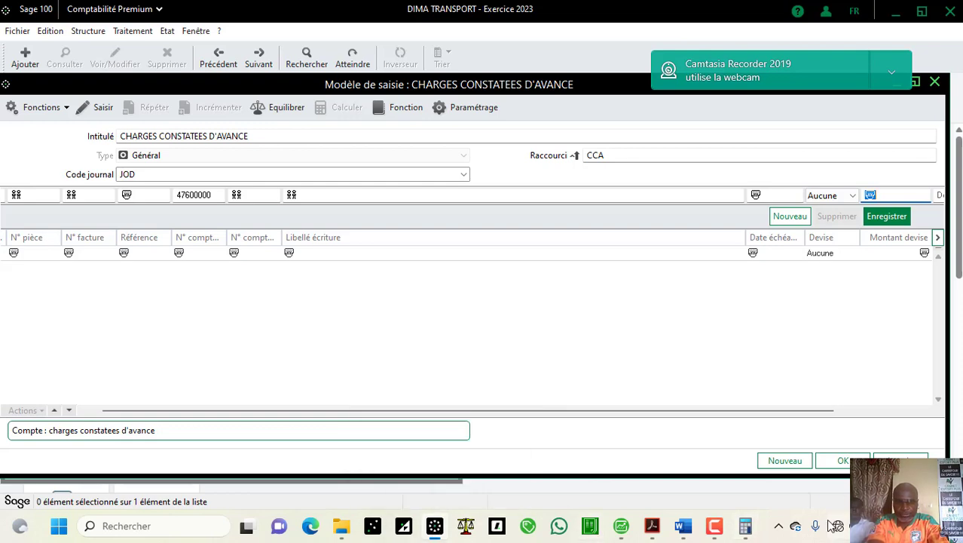
Step: After checking Word, set and then clear balancing on the currency amount field
mouse_move(683, 525)
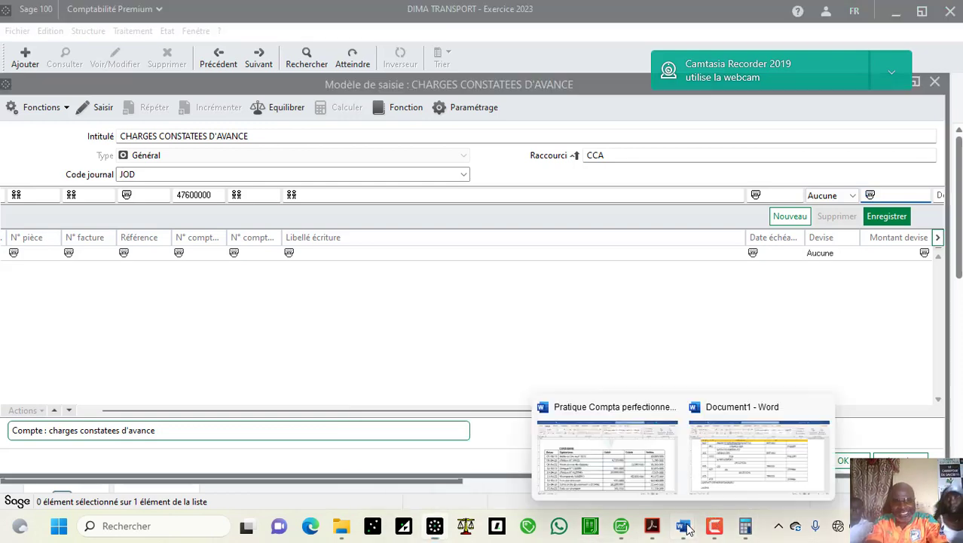
left_click(729, 476)
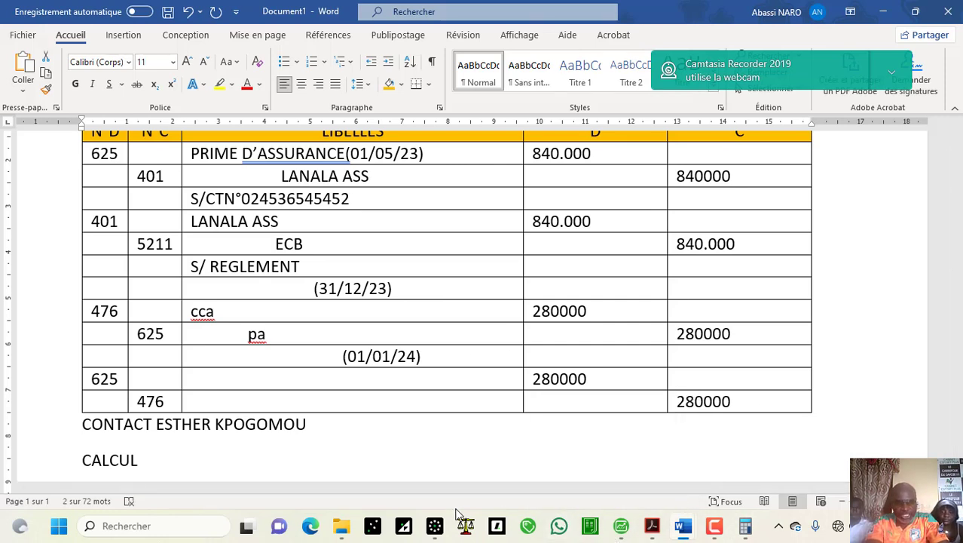
left_click(435, 525)
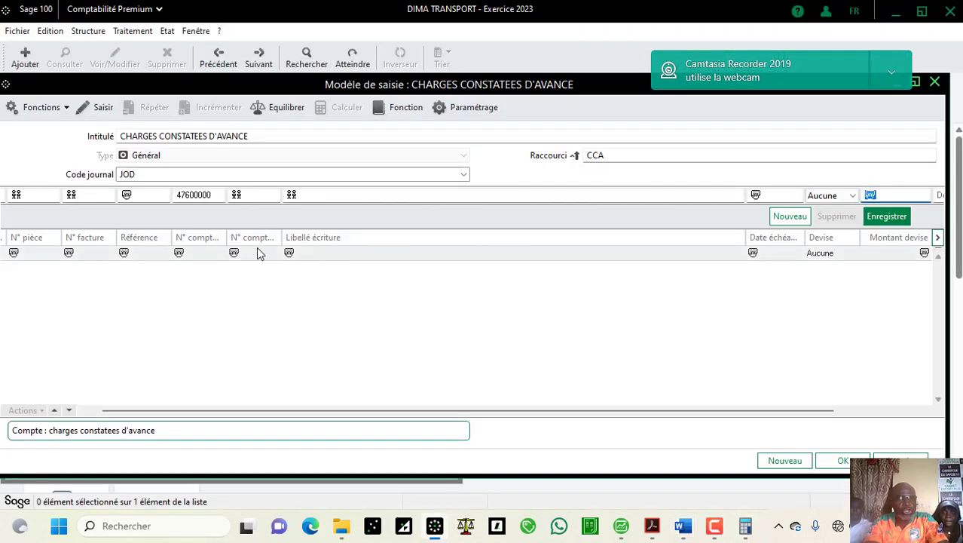
left_click(286, 106)
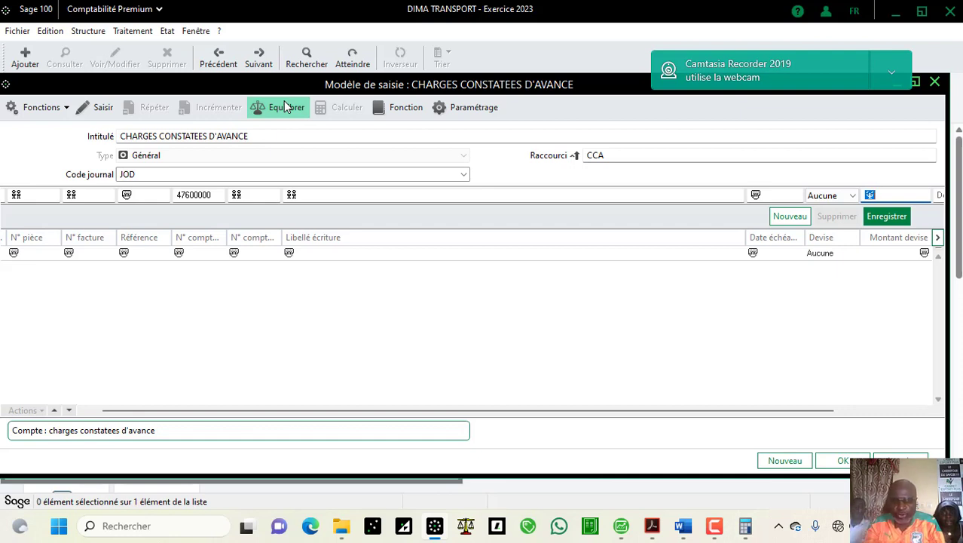
left_click(894, 195)
key("BackSpace")
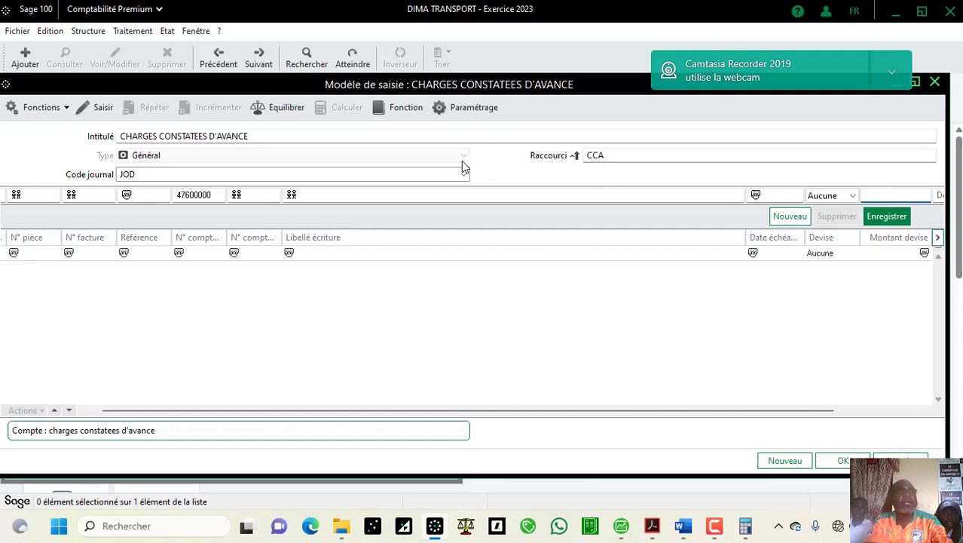
key("Tab")
key("Tab")
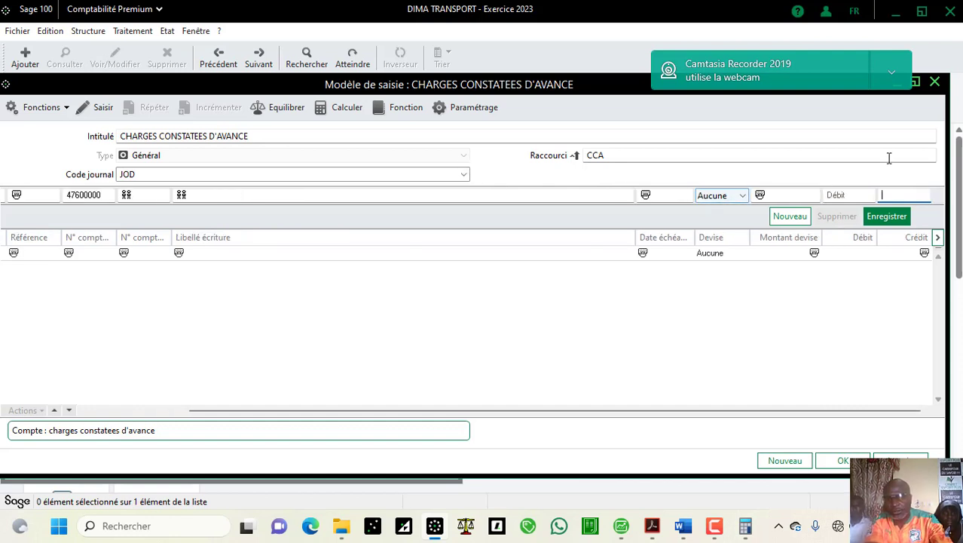
left_click(854, 195)
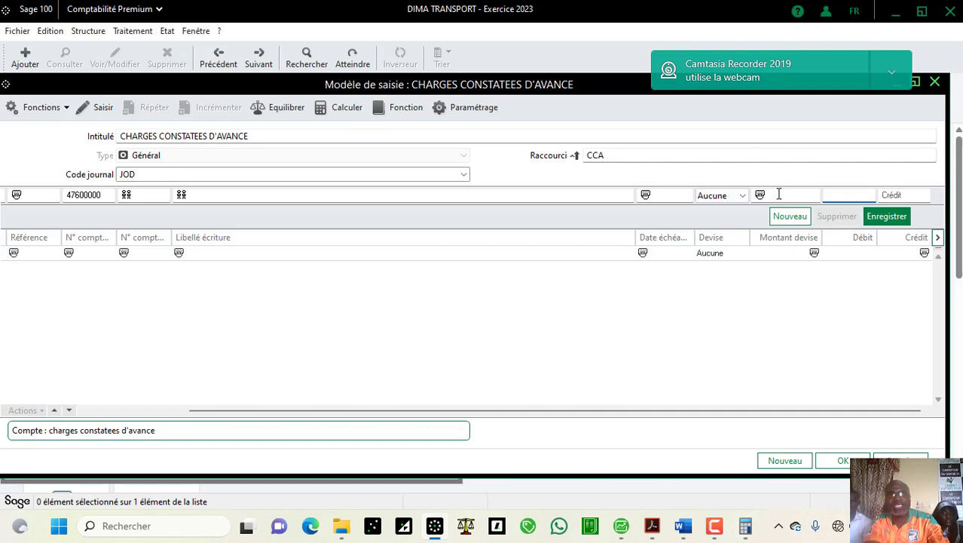
Step: Add a balancing Equilibrer line on 47600000 and save the CCA model
left_click(279, 120)
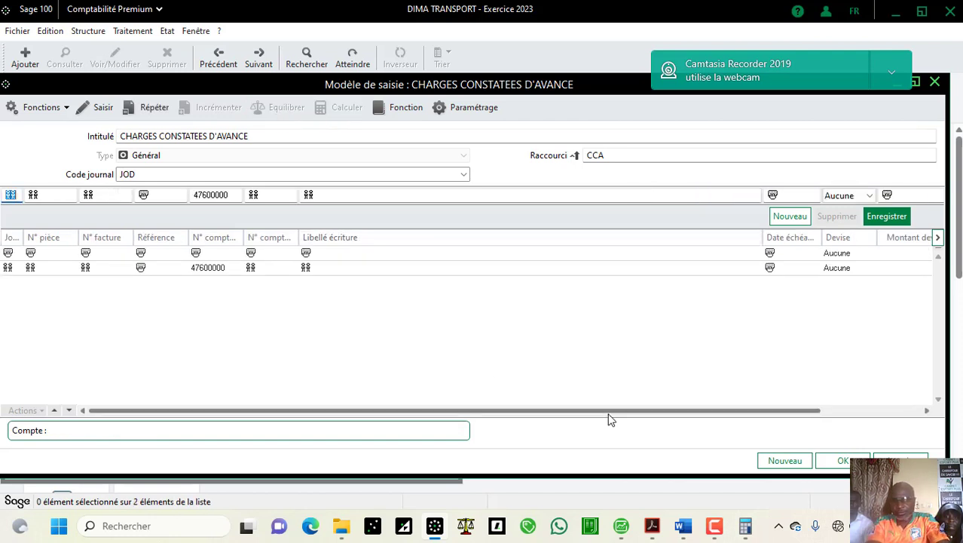
left_click(871, 413)
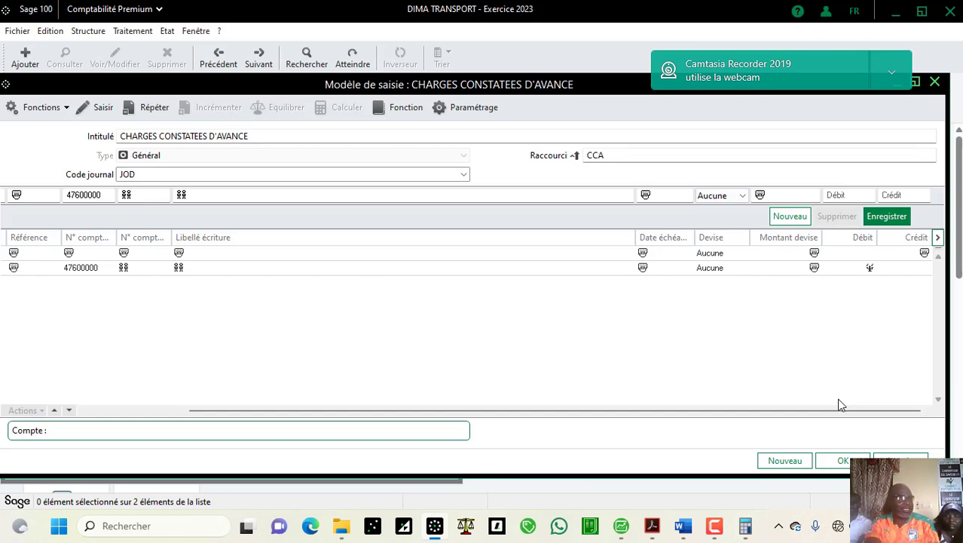
left_click(843, 460)
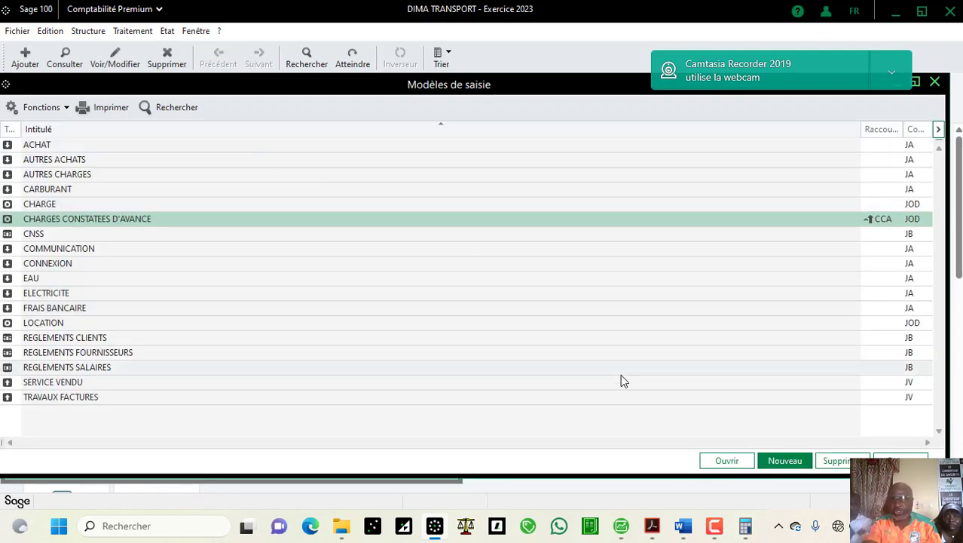
Step: Set regularisations to journal JOD with the CHARGES CONSTATEES D'AVANCE model, then view the course PDF
left_click(901, 460)
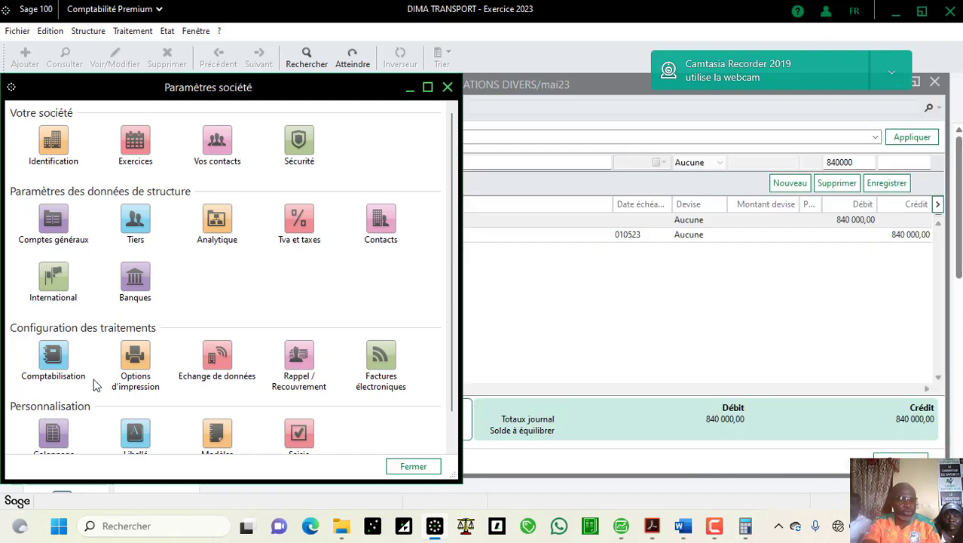
left_click(65, 371)
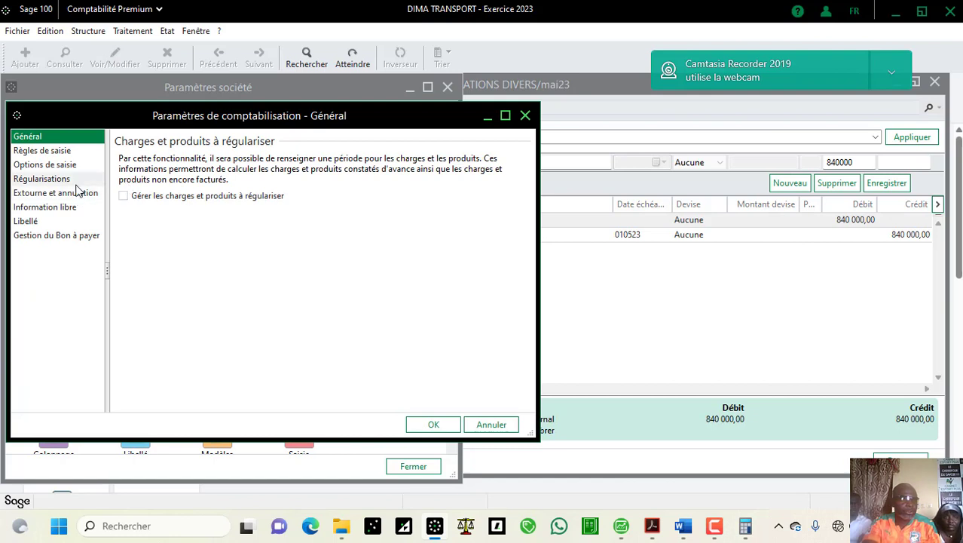
left_click(73, 178)
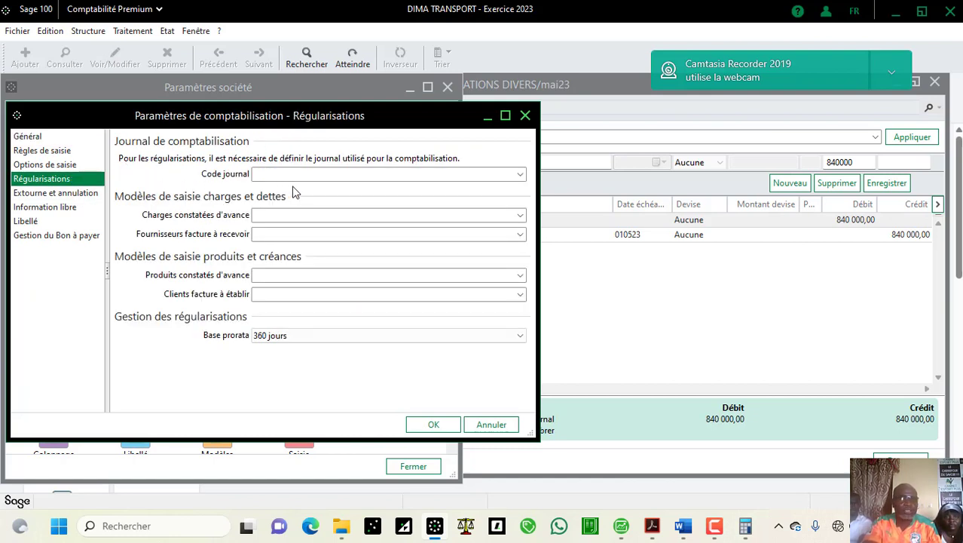
left_click(520, 174)
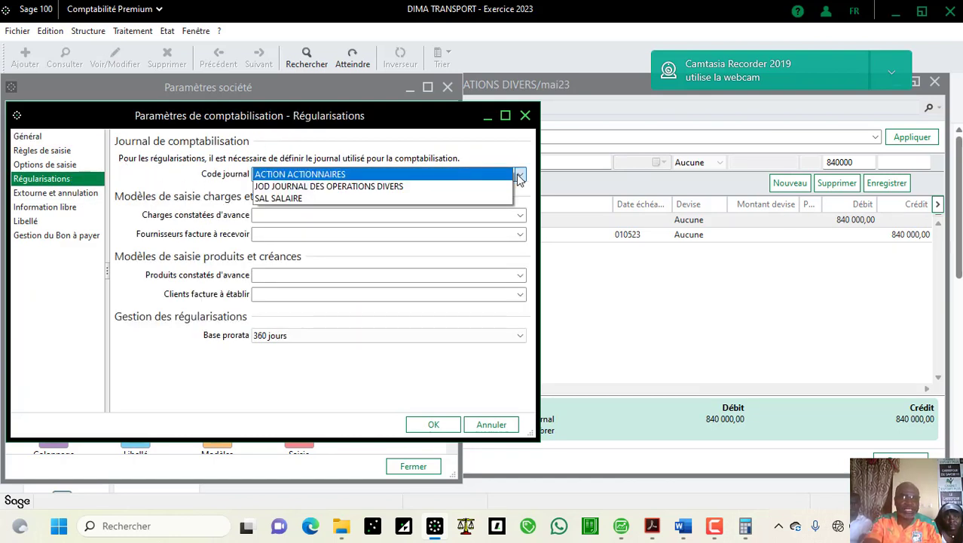
left_click(507, 188)
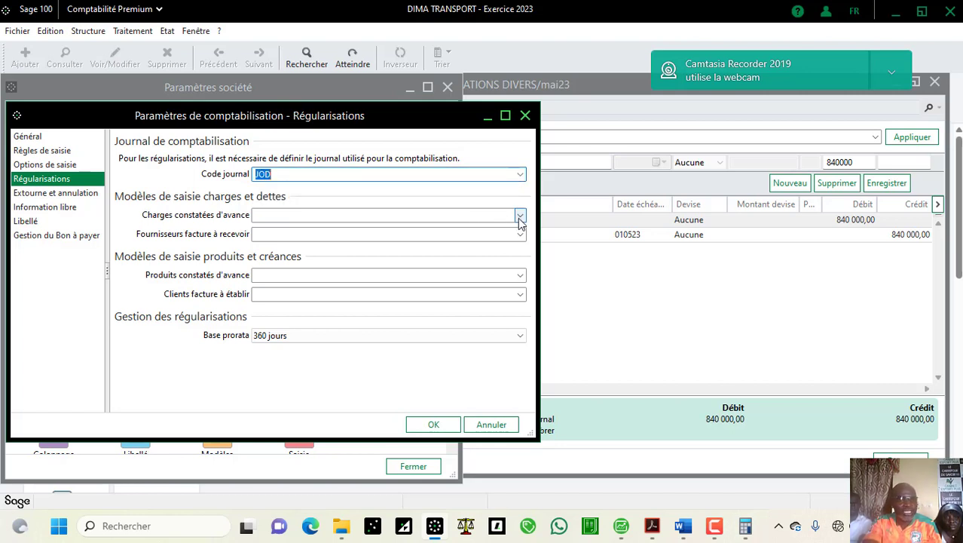
left_click(519, 216)
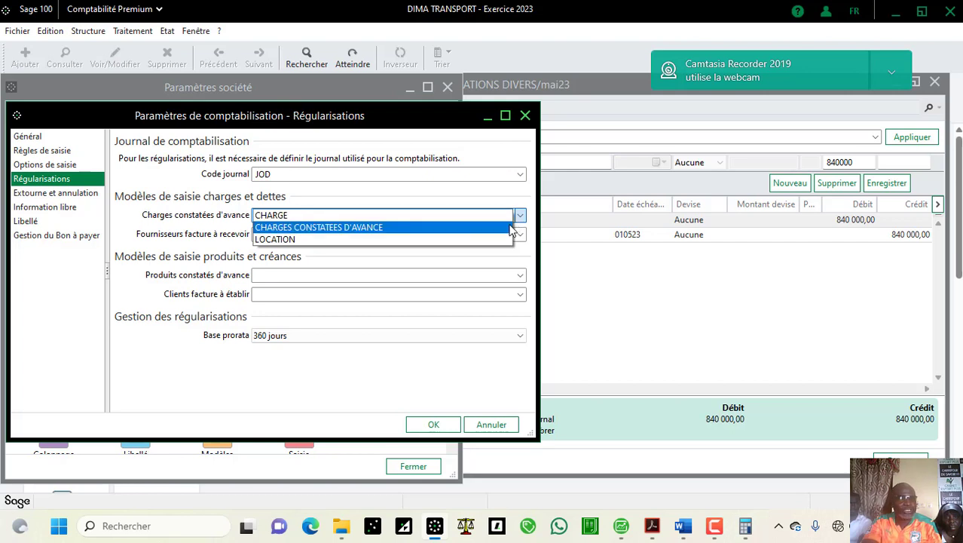
left_click(510, 228)
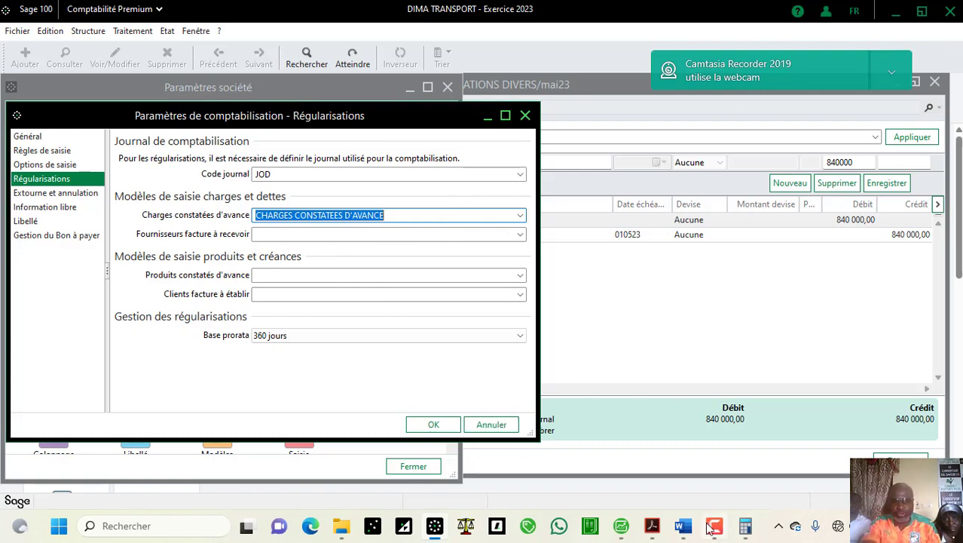
left_click(652, 525)
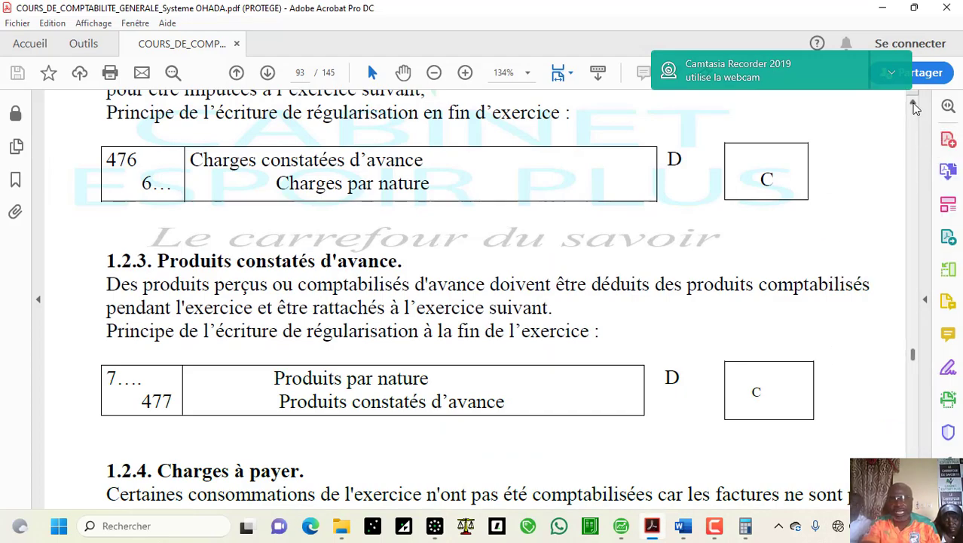
Step: Highlight 'Les charges constatées d'avance (476)' on page 92 of the course PDF, then return to Sage
scroll(915, 107, "up", 10)
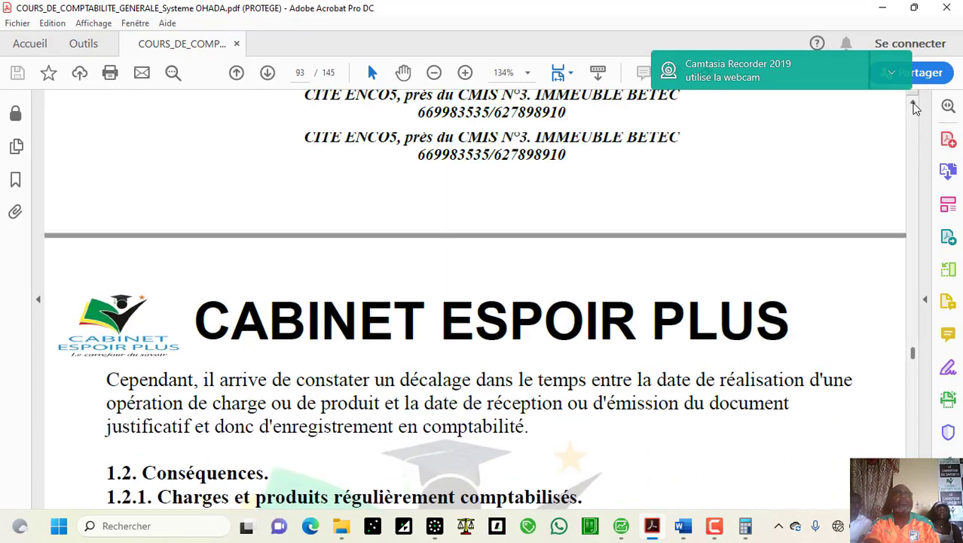
scroll(915, 108, "up", 10)
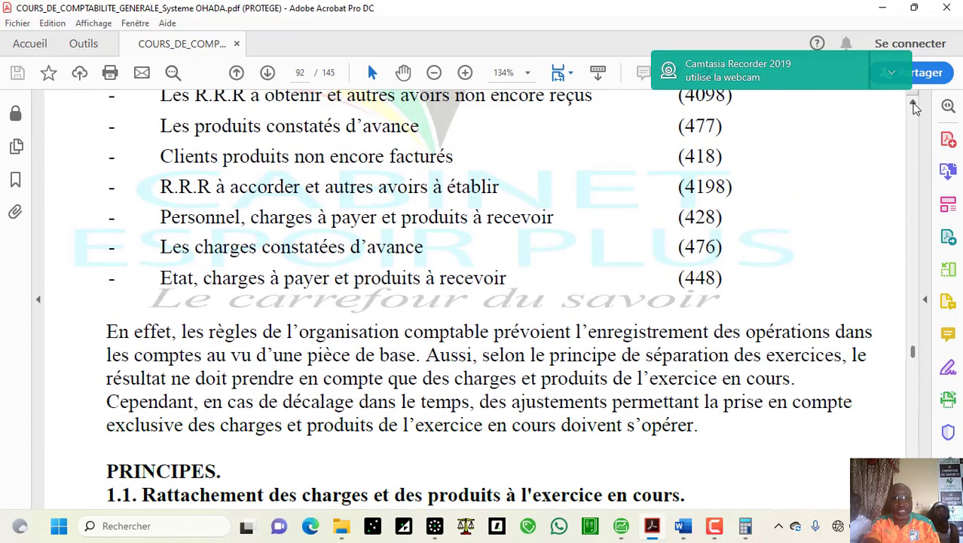
scroll(915, 108, "up", 3)
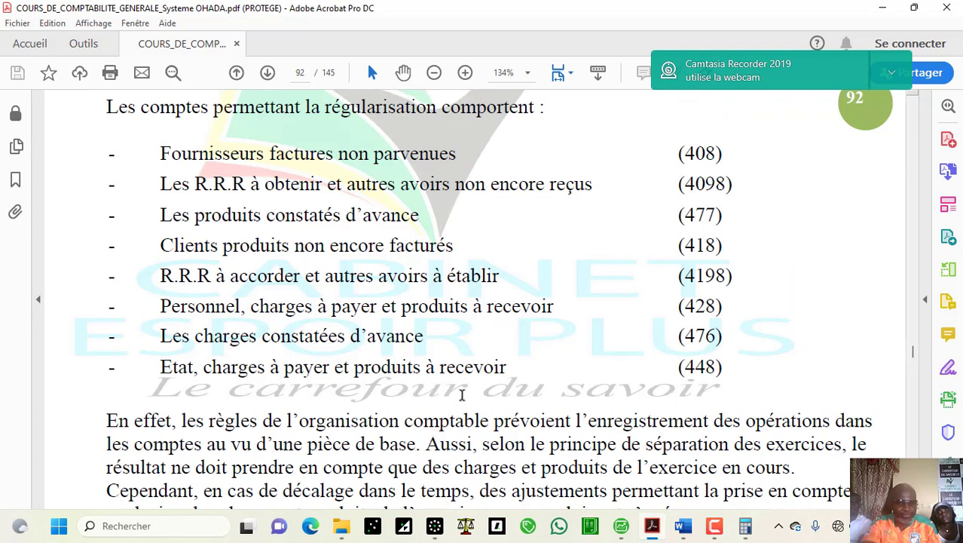
left_click(431, 528)
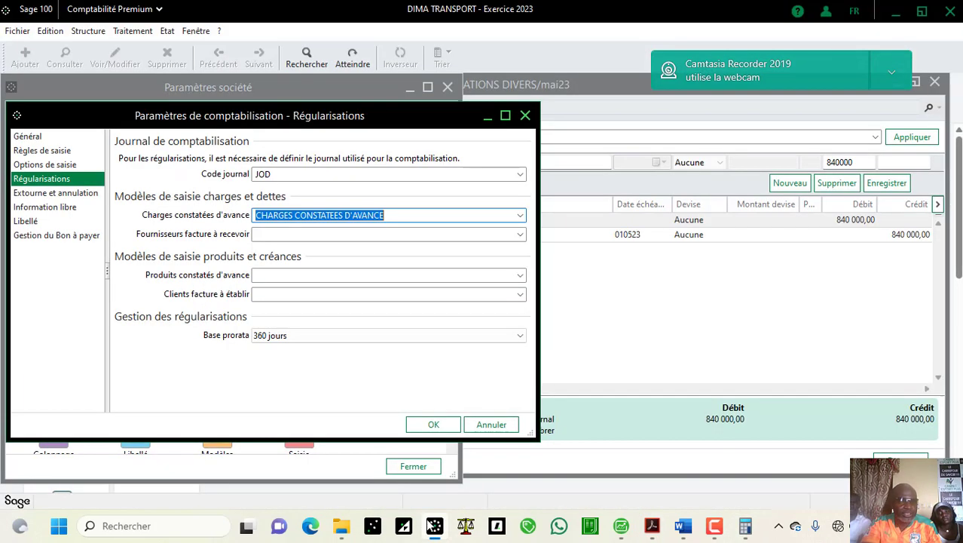
left_click(653, 526)
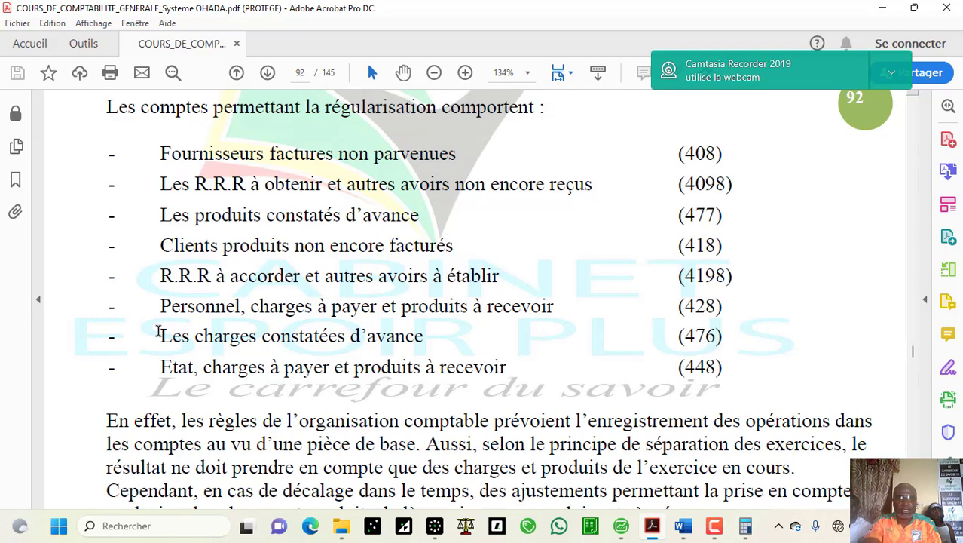
left_click_drag(160, 335, 540, 342)
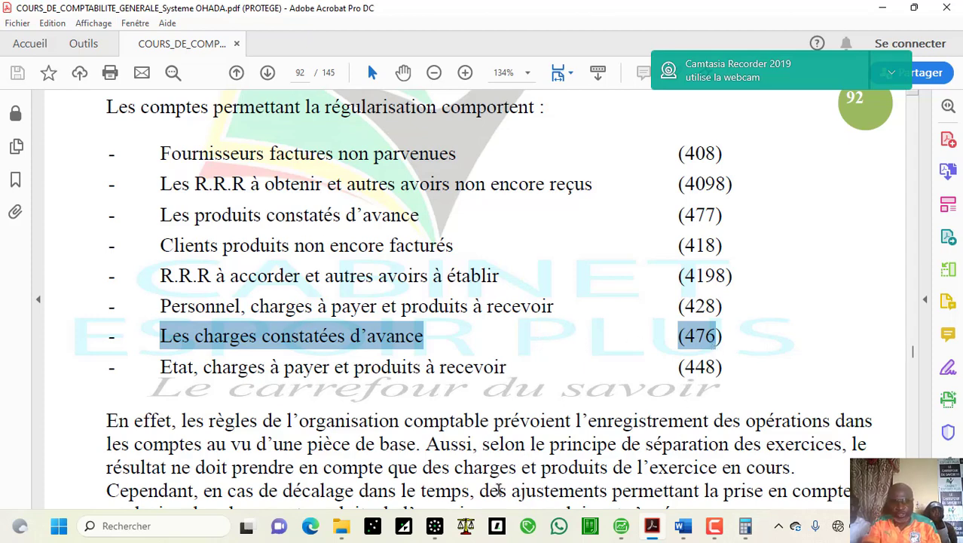
left_click(436, 526)
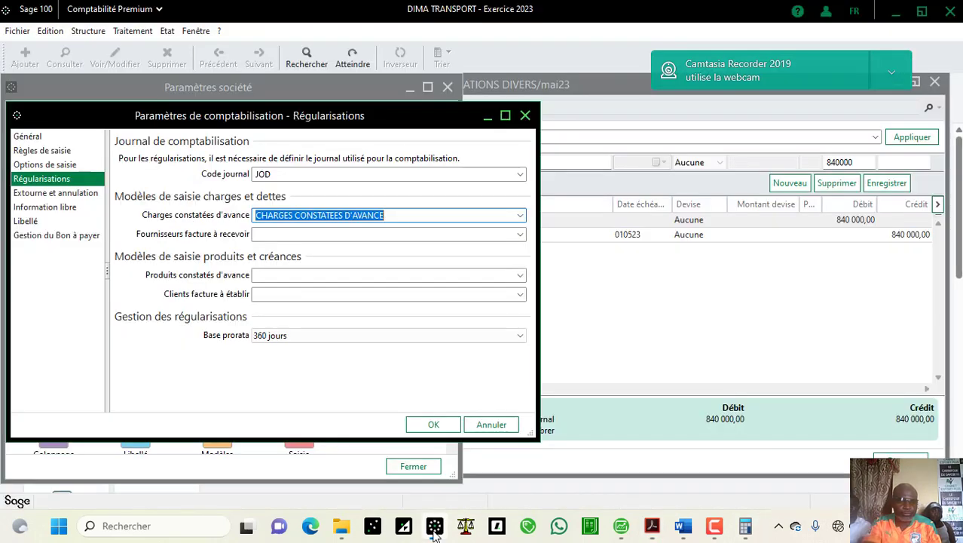
Step: Confirm the regularisation settings, close Paramètres société, and close the OPERATIONS DIVERS journal
left_click(429, 425)
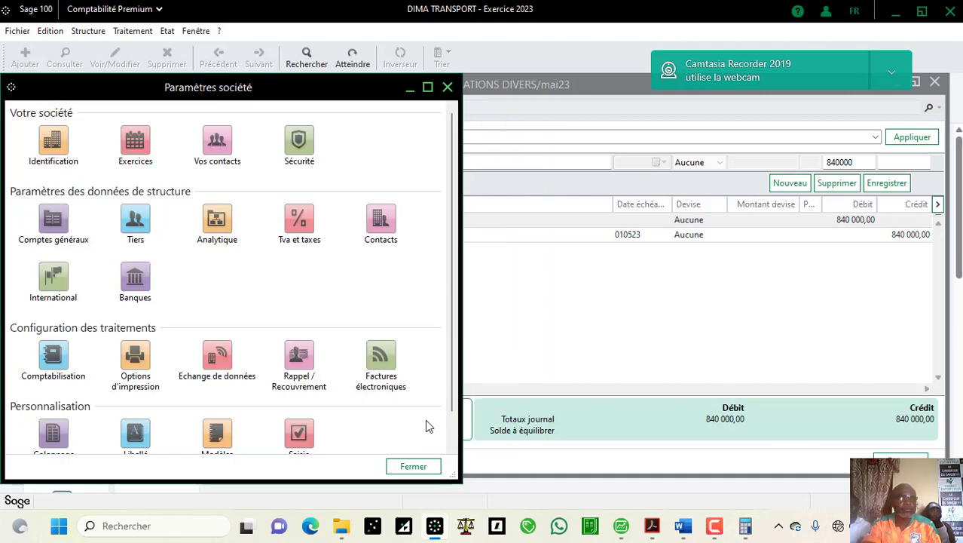
left_click(413, 466)
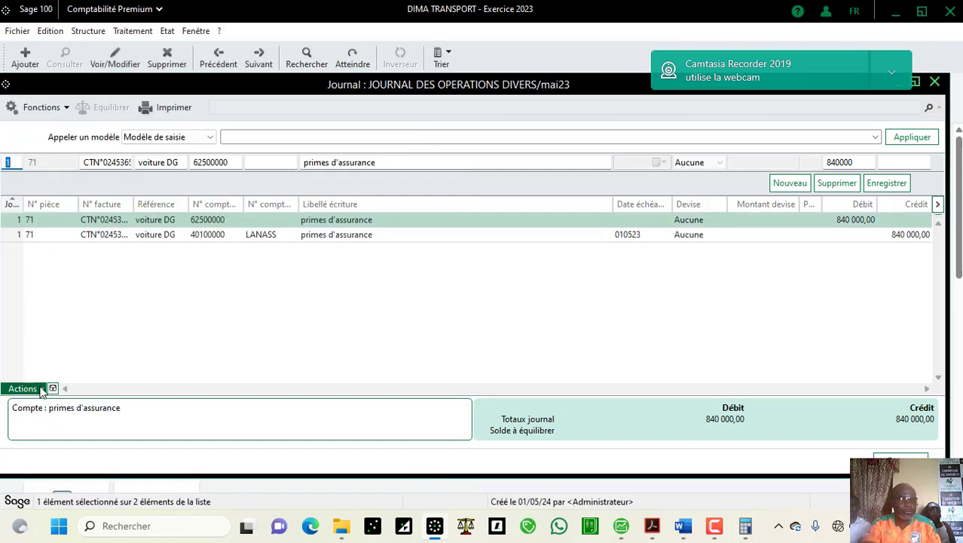
left_click(41, 388)
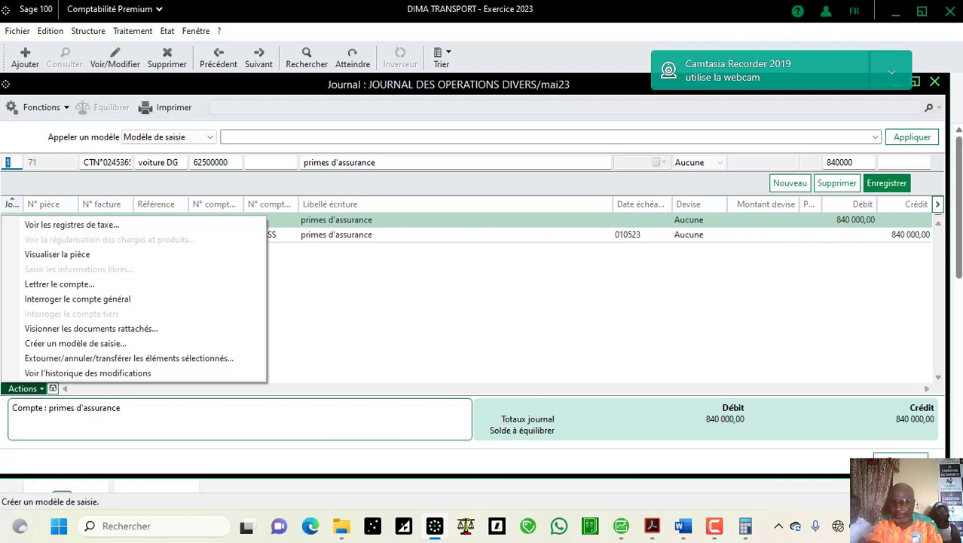
left_click(900, 461)
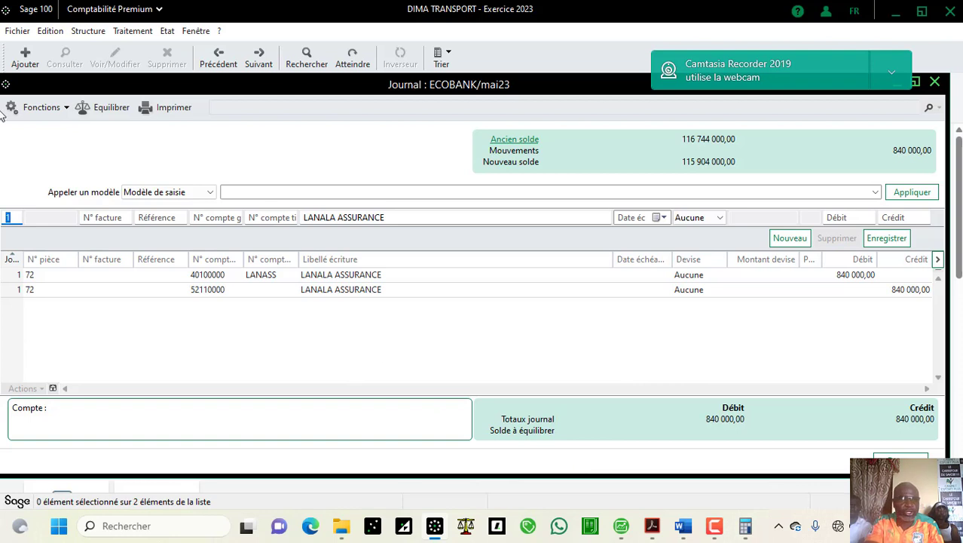
Step: Go to the JOD journal for mai23 through Fonctions > Atteindre
left_click(67, 107)
left_click(46, 173)
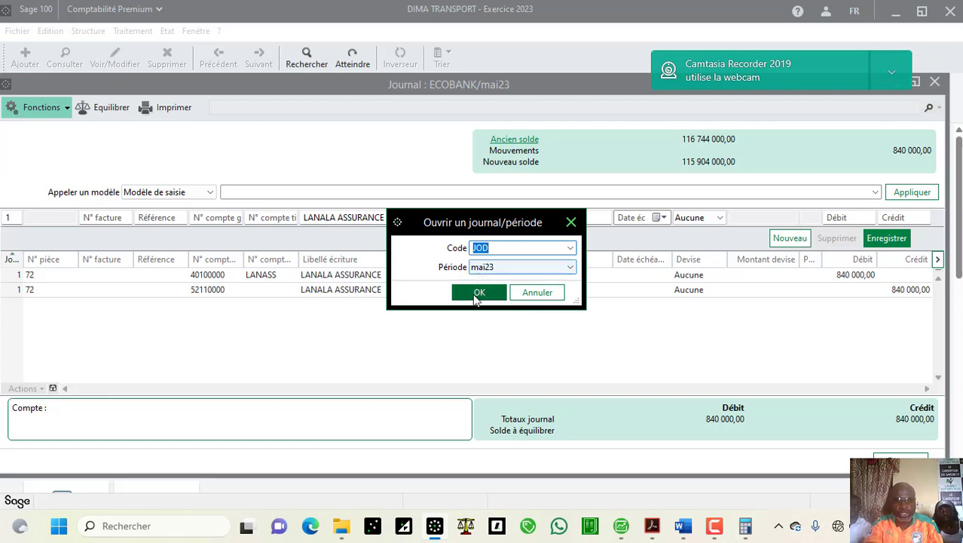
left_click(477, 293)
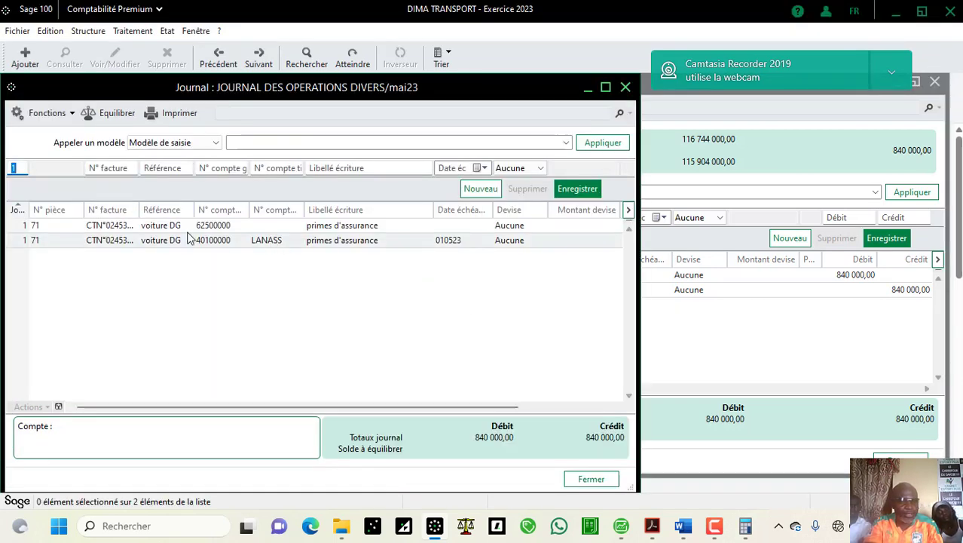
Step: Select the 840 000 insurance premium line and check its Actions menu
left_click(170, 224)
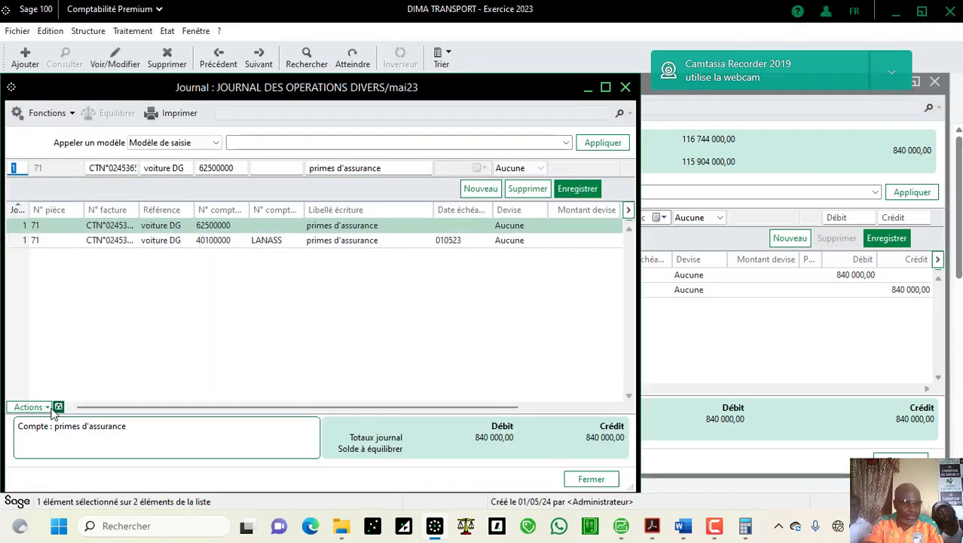
left_click(44, 409)
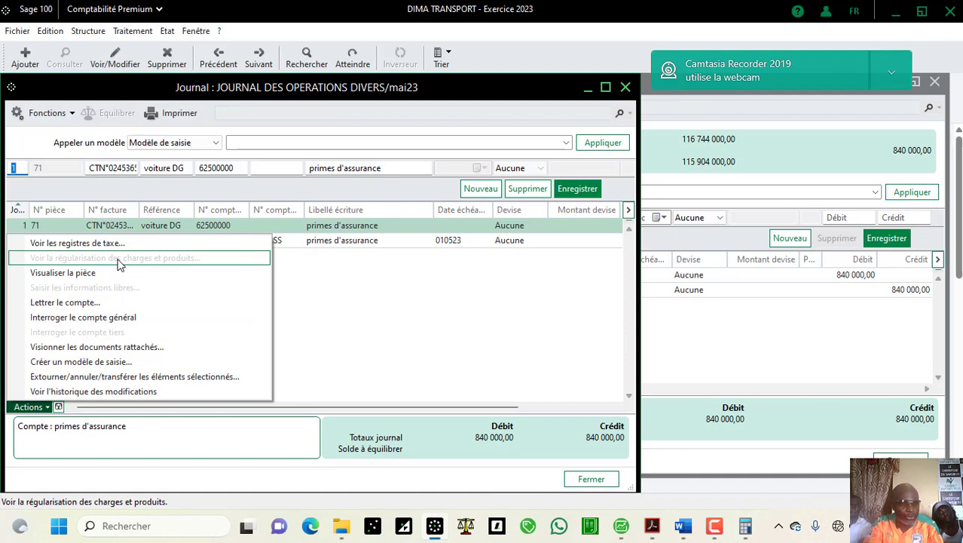
left_click(15, 32)
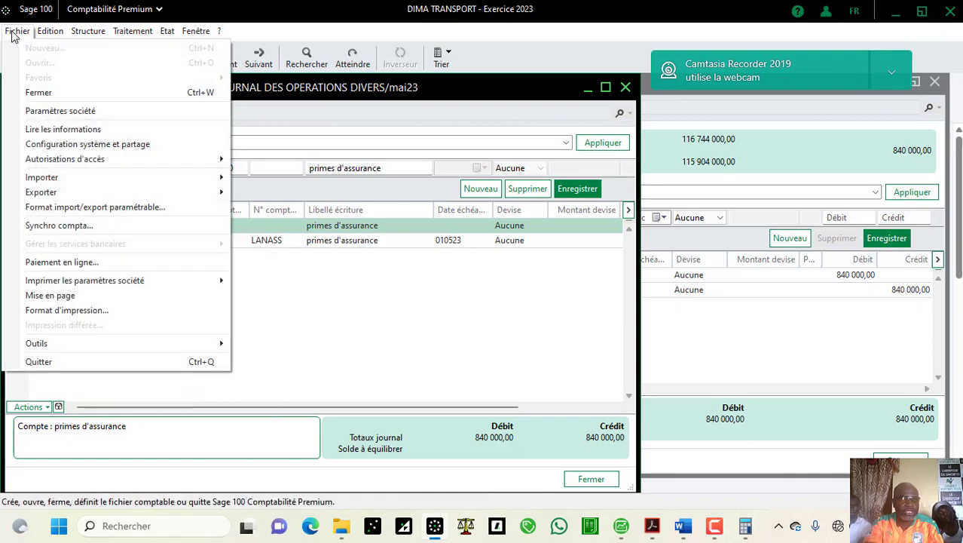
Step: Tick 'Gérer les charges et produits à régulariser' in Paramètres société > Comptabilisation and confirm
left_click(63, 113)
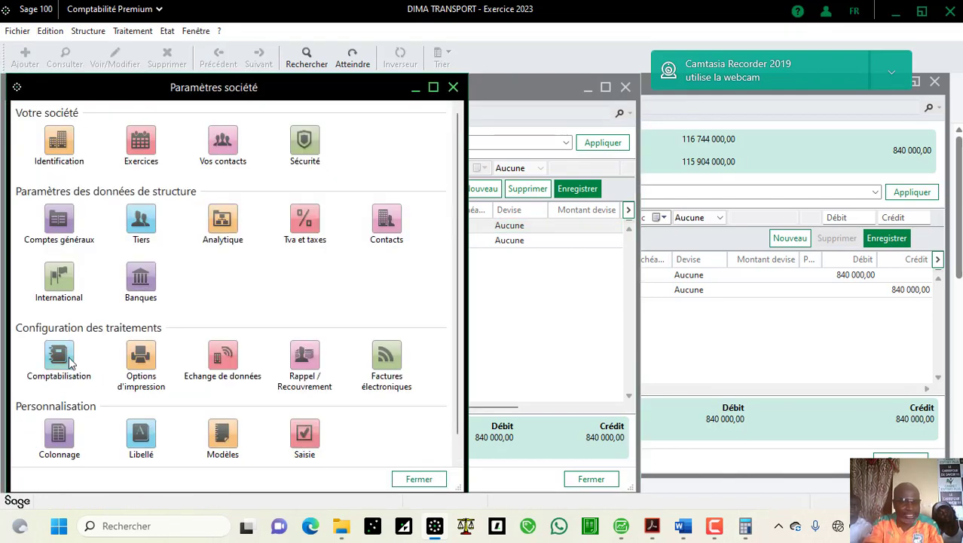
left_click(60, 357)
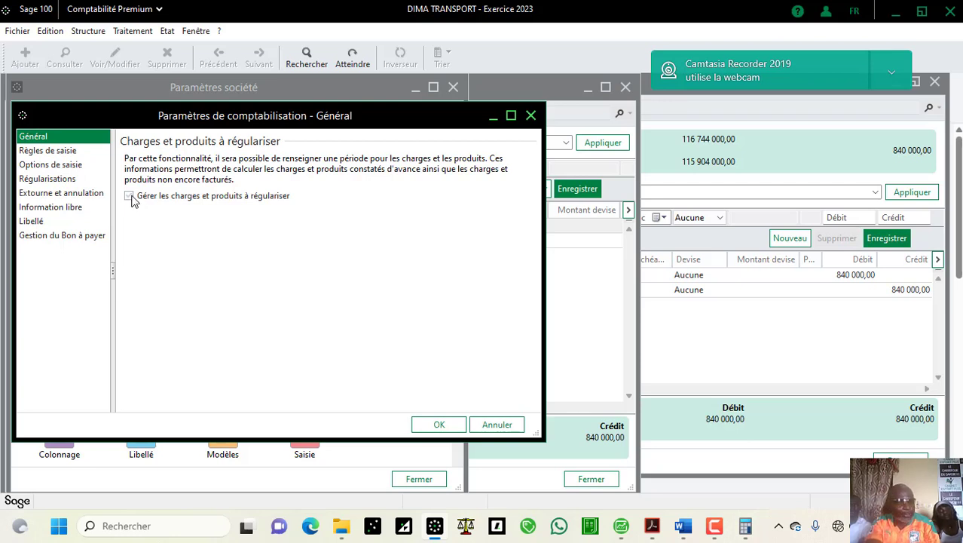
left_click(130, 196)
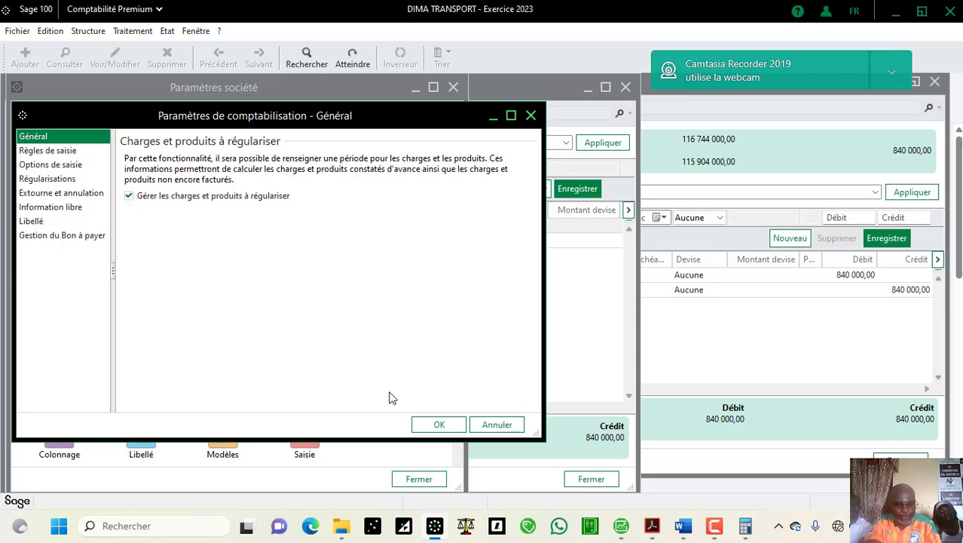
left_click(422, 425)
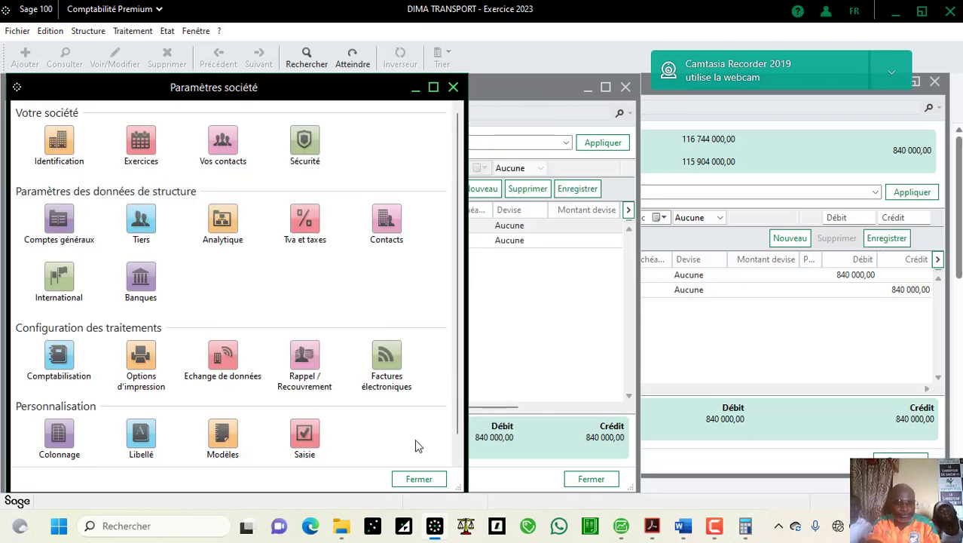
left_click(421, 479)
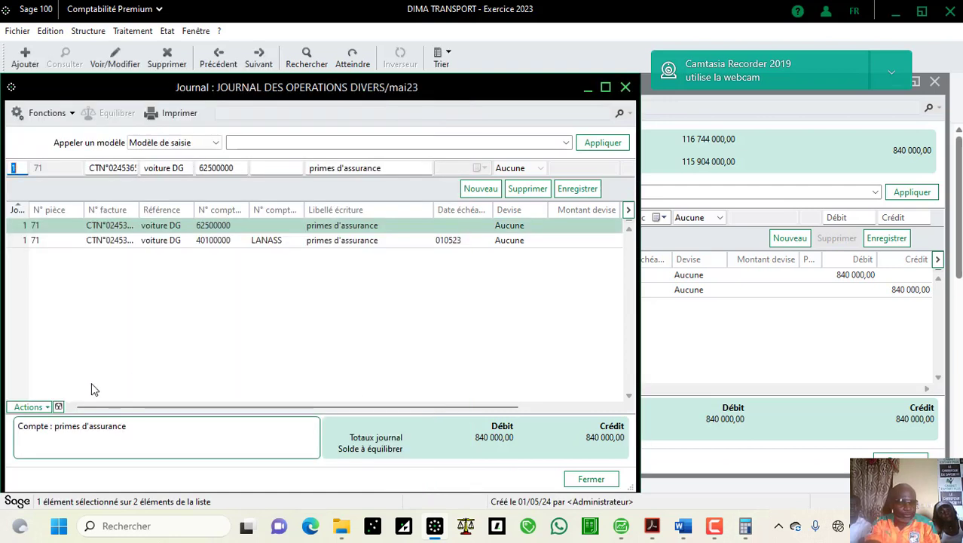
Step: Close the open journals and reopen the JOD journal for May 2023
left_click(50, 407)
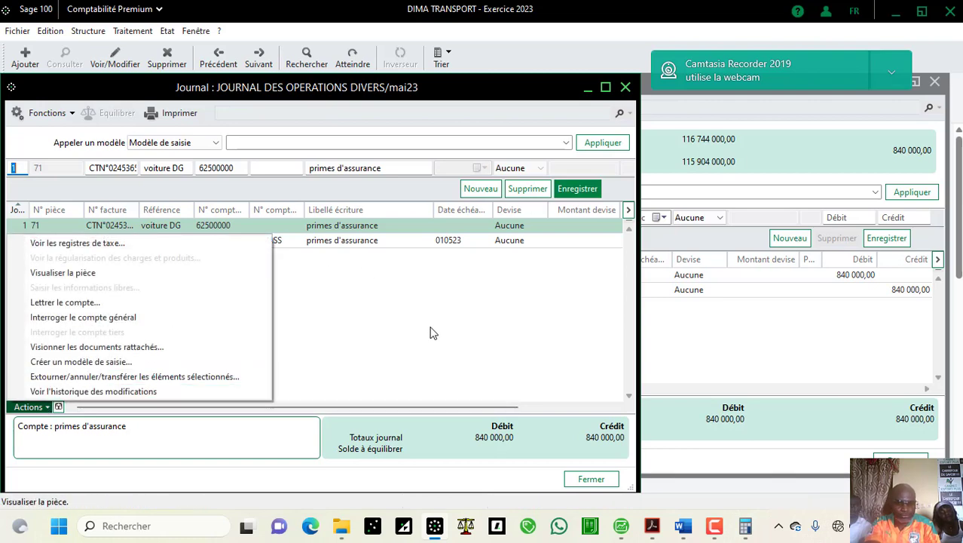
left_click(590, 479)
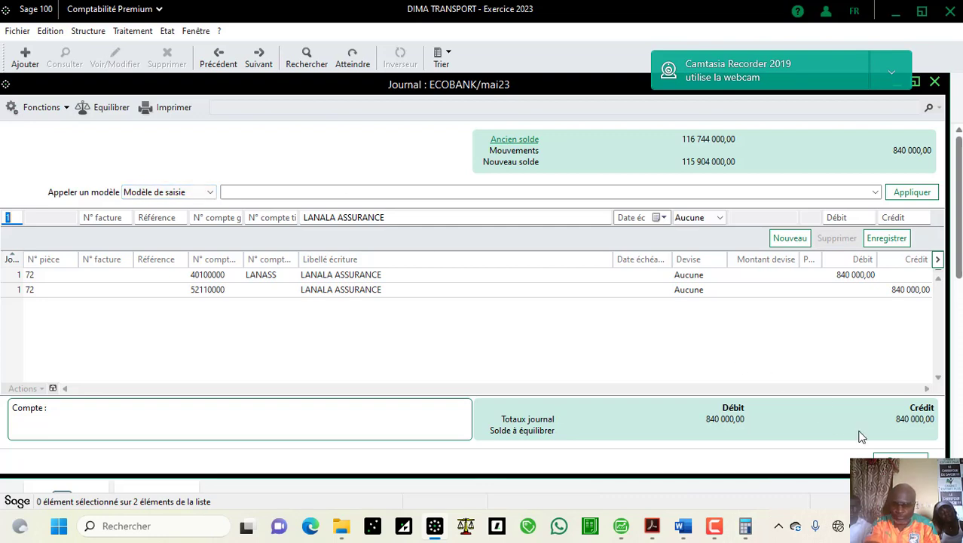
left_click(900, 455)
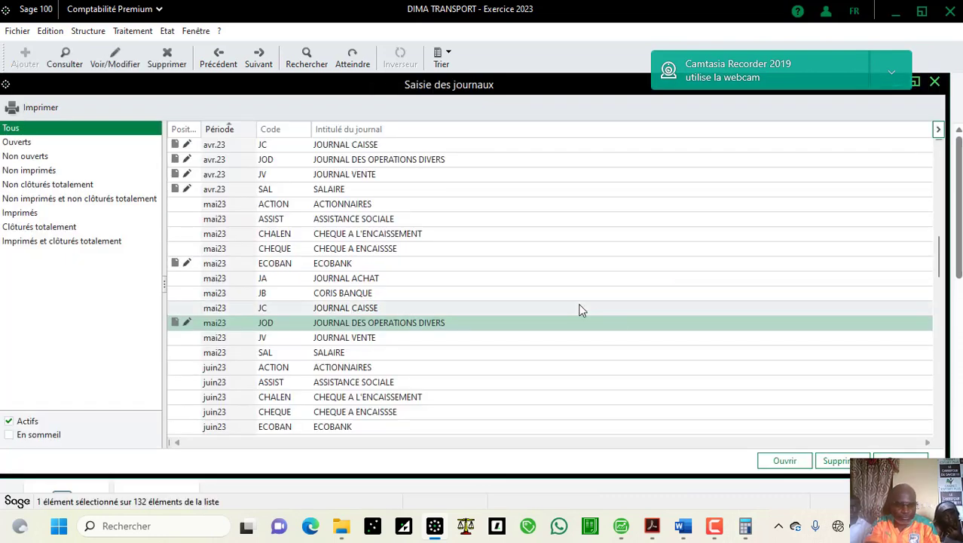
double_click(459, 324)
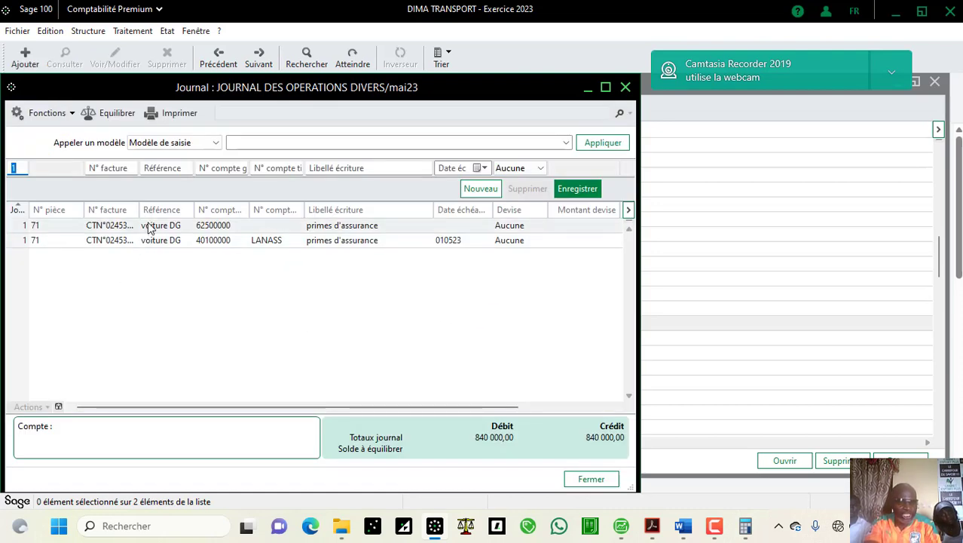
Step: Open the charges-and-products regularisation for the 62500000 line, then switch to the Word notes
left_click(151, 225)
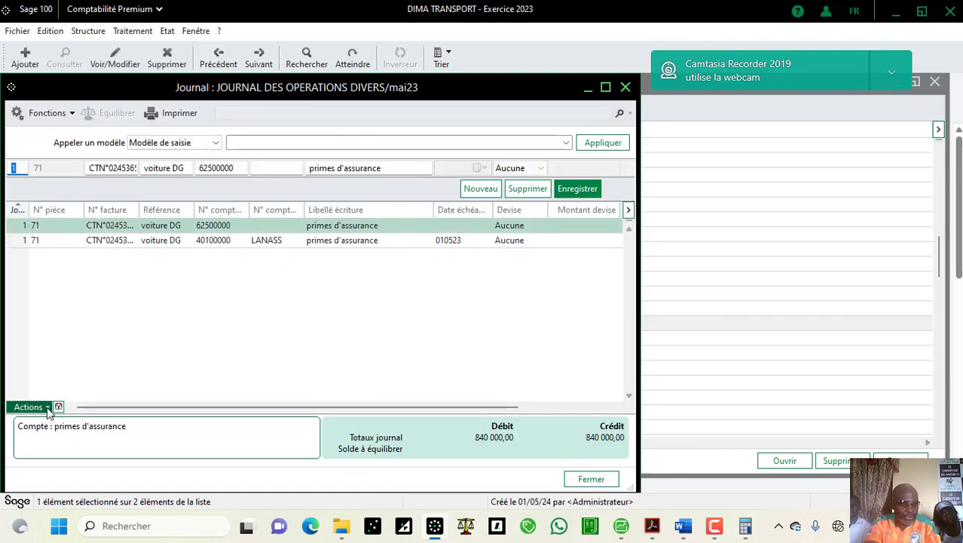
left_click(47, 407)
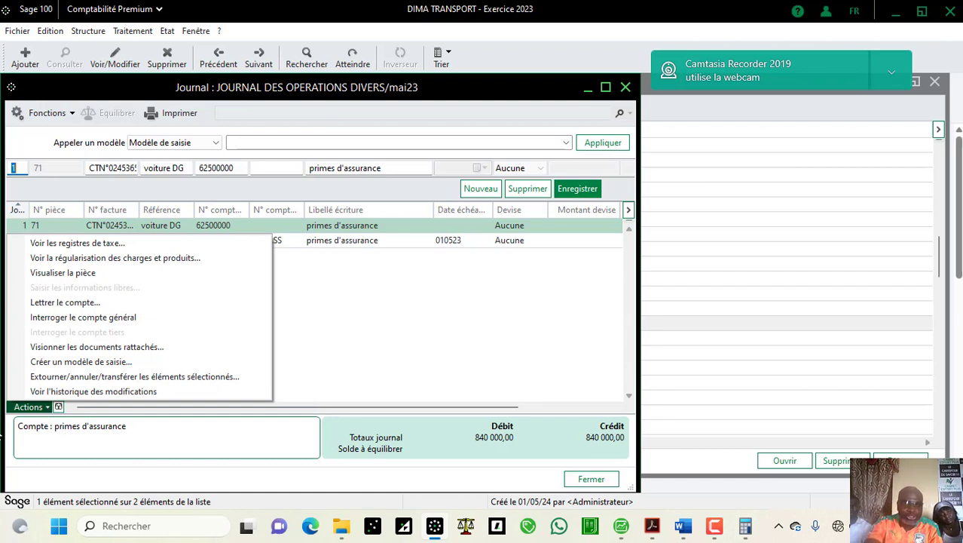
left_click(94, 258)
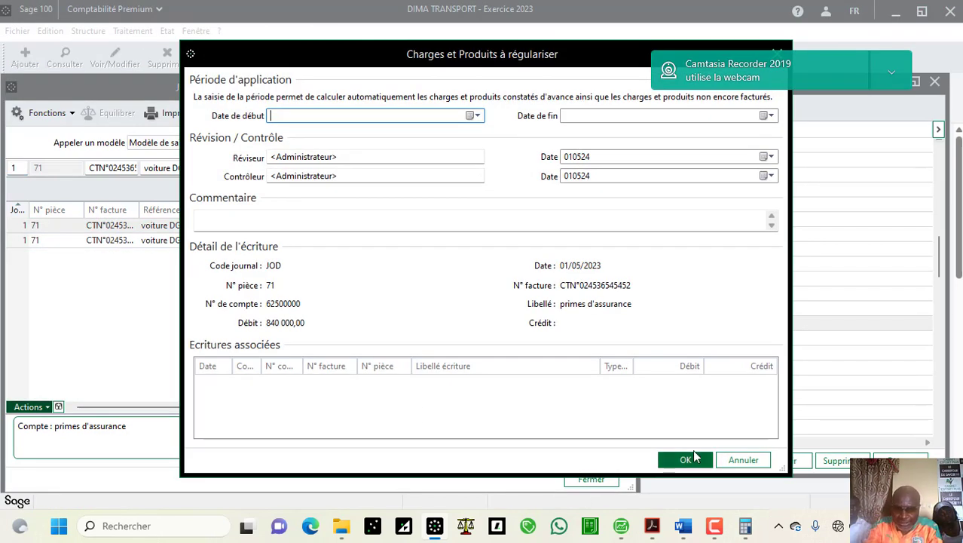
mouse_move(685, 537)
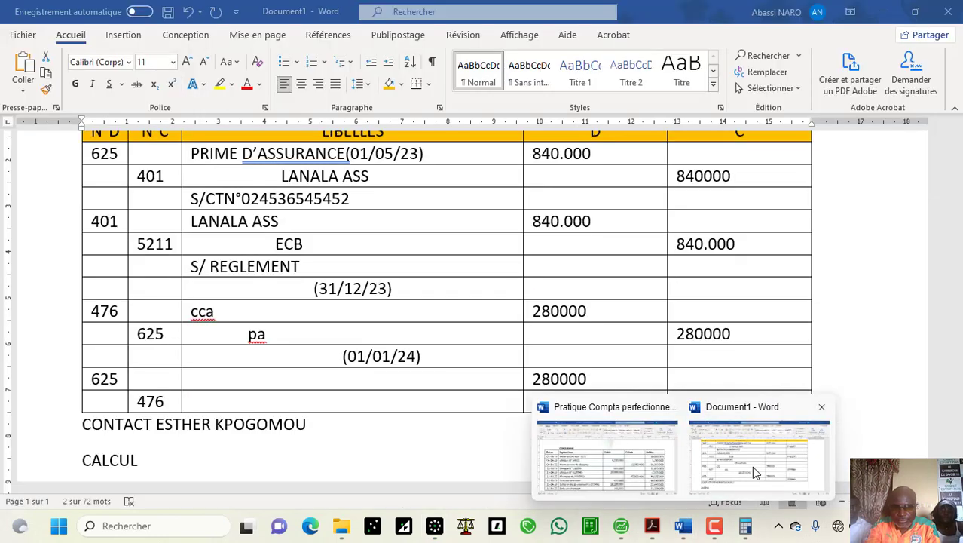
left_click(751, 466)
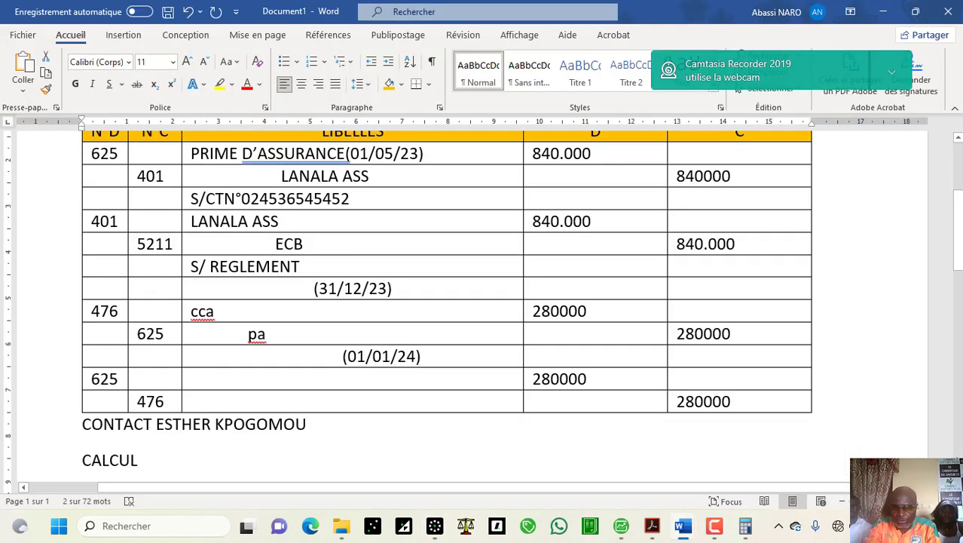
Step: Scroll the Word notes down to the CALCUL lines for 840.000 and 280.000
scroll(482, 302, "down", 3)
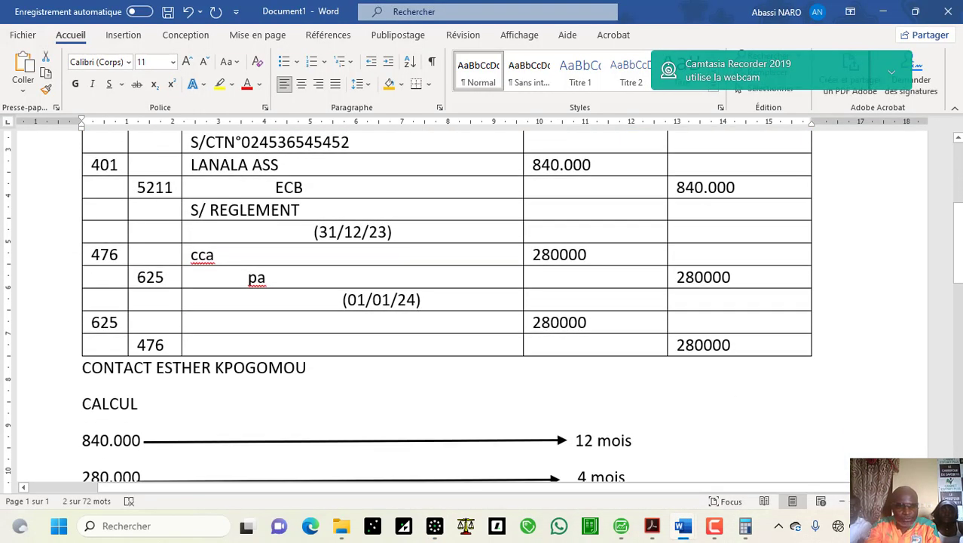
scroll(771, 413, "down", 3)
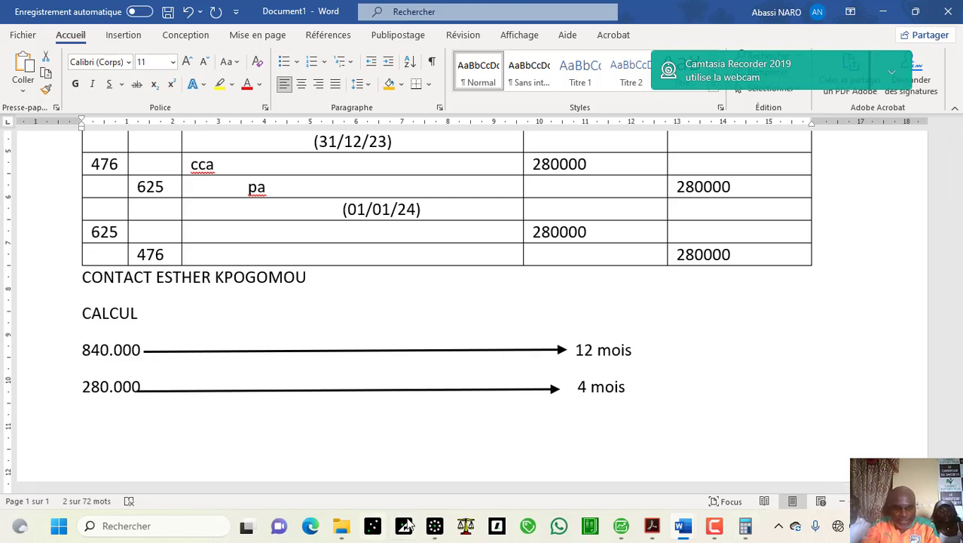
Step: Set the application period start date to 010523 (1 May 2023)
left_click(434, 526)
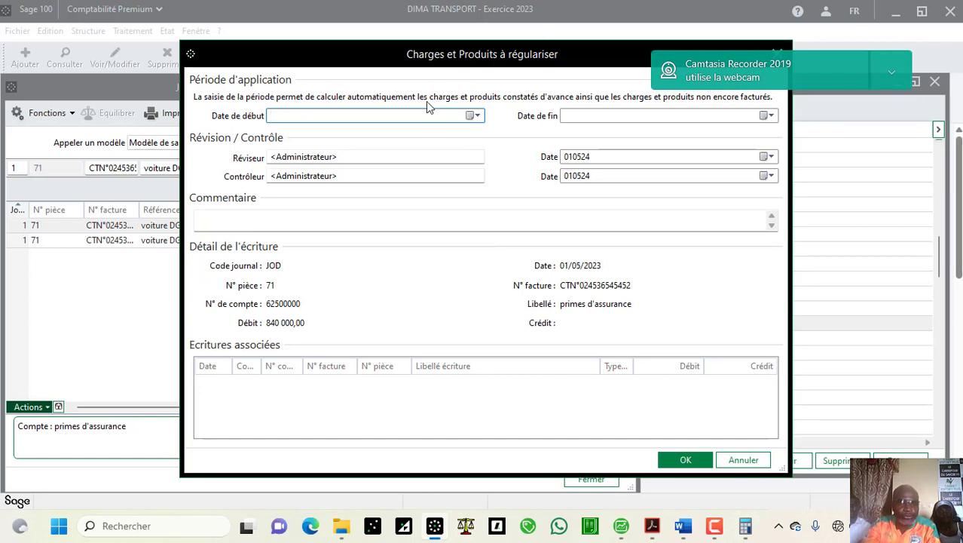
left_click(475, 116)
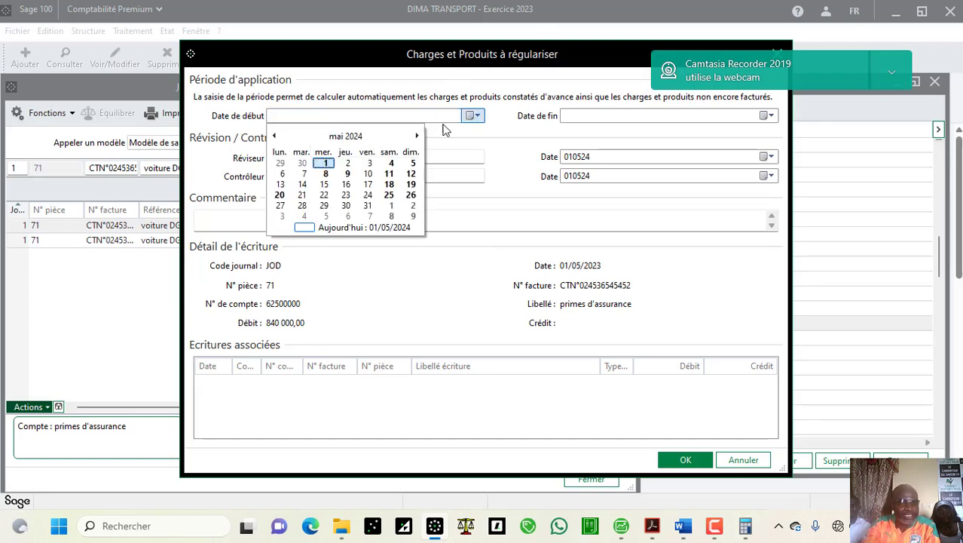
left_click(325, 161)
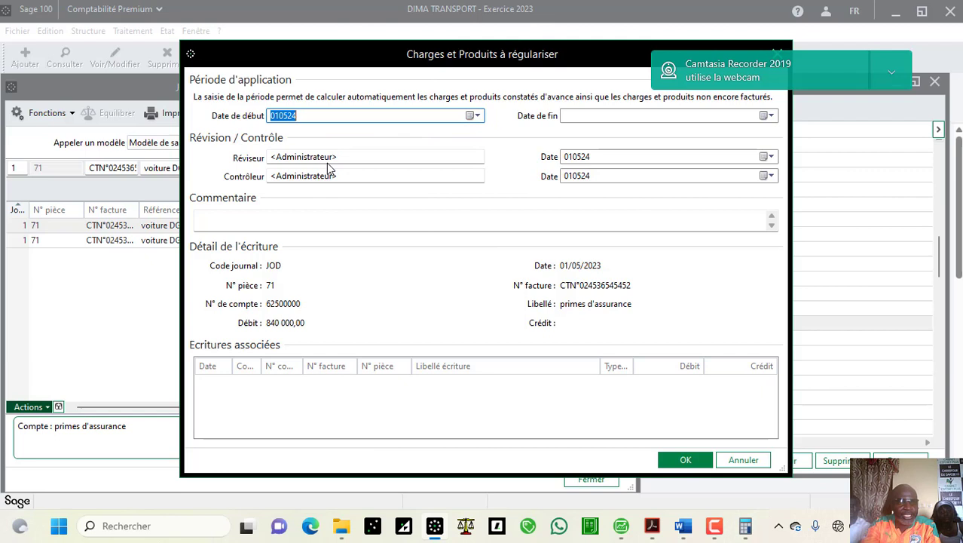
left_click(330, 115)
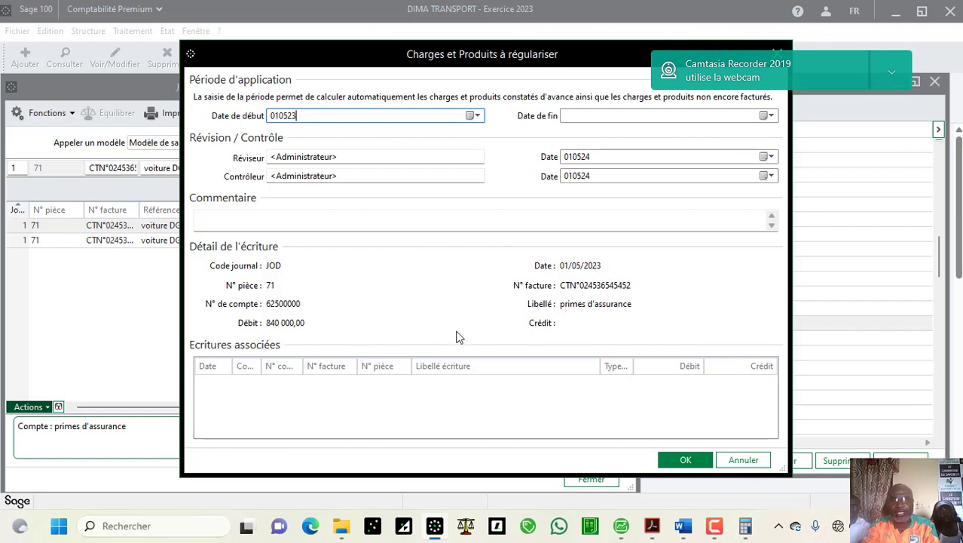
Step: Pick 30 April 2024 as the end date, then bring the Word notes forward
left_click(768, 115)
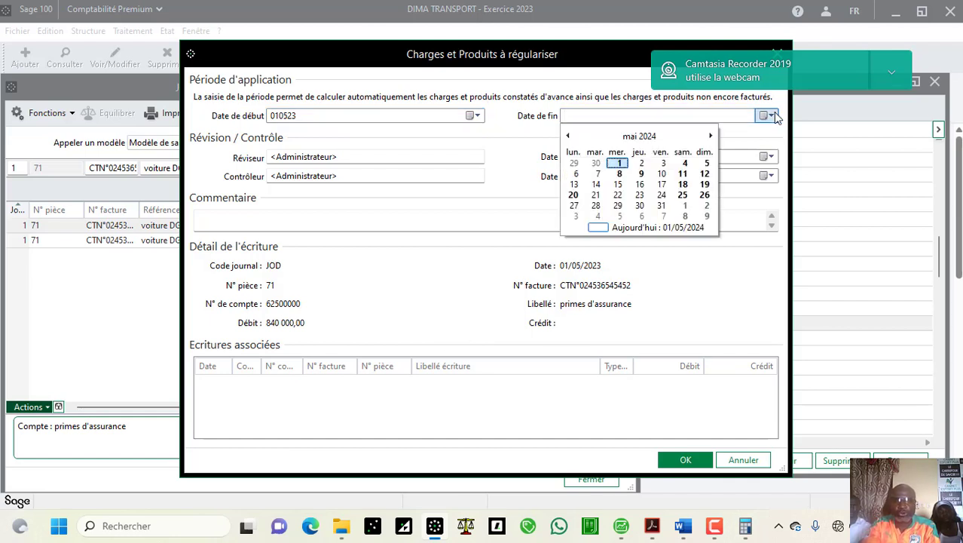
left_click(569, 137)
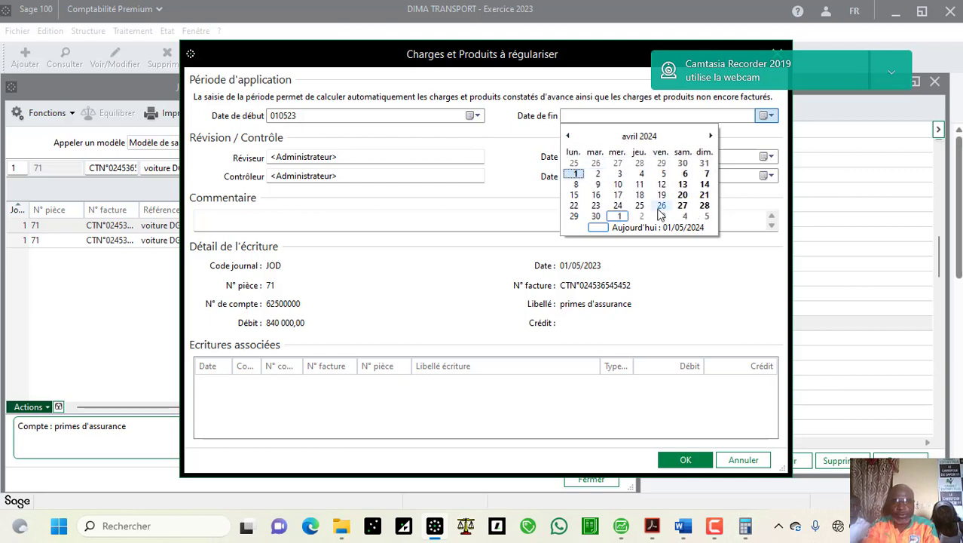
left_click(596, 216)
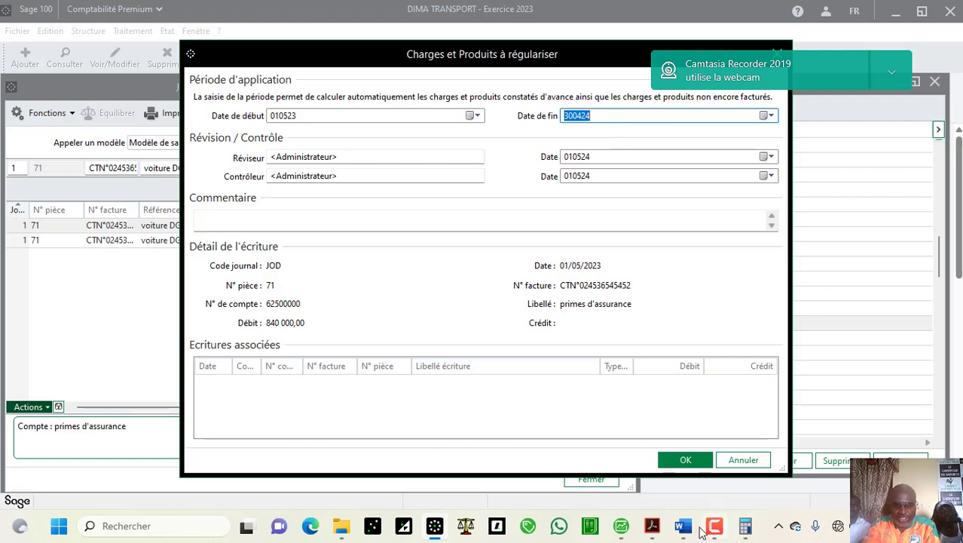
mouse_move(685, 531)
left_click(742, 459)
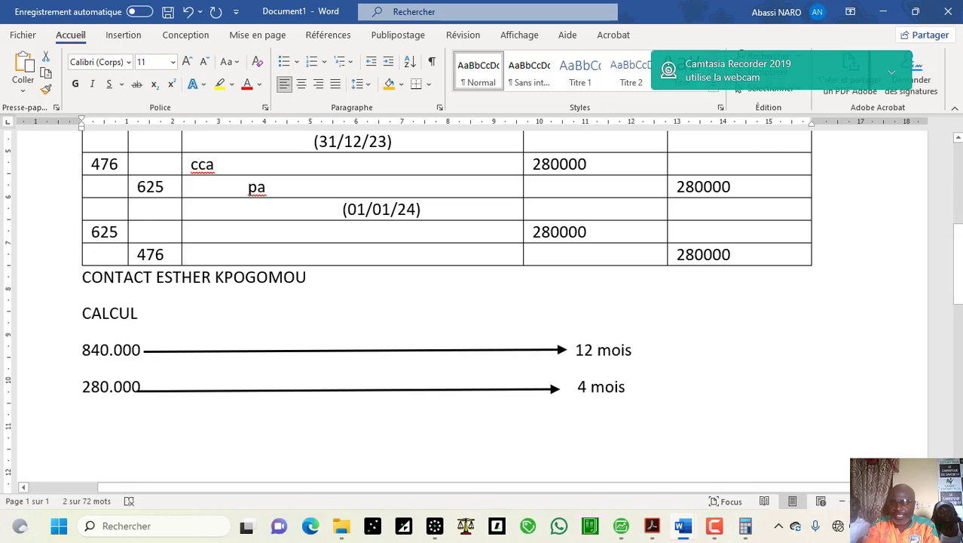
Step: Check the 1 May 2023 to 30 April 2024 coverage in the Word notes, then return to Sage
left_click(958, 138)
scroll(958, 139, "up", 6)
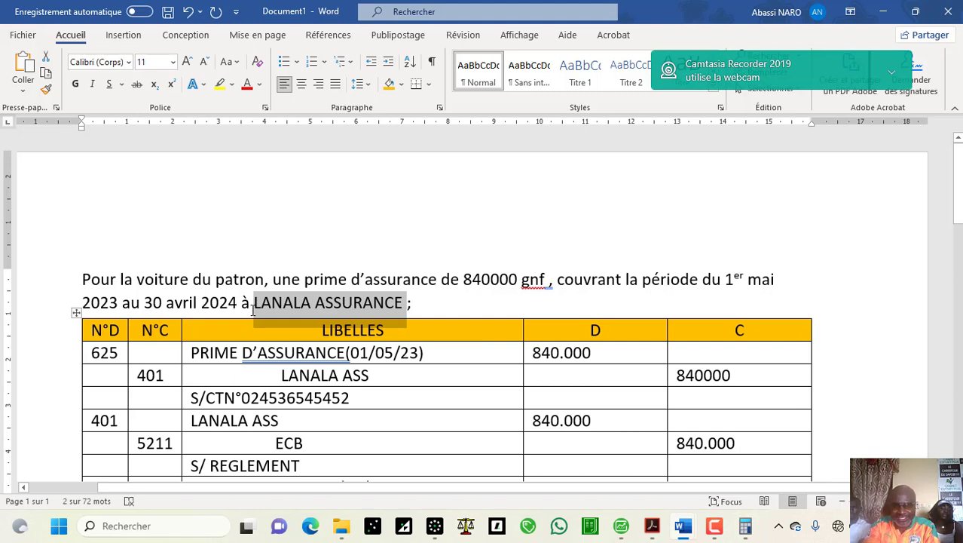
left_click(438, 525)
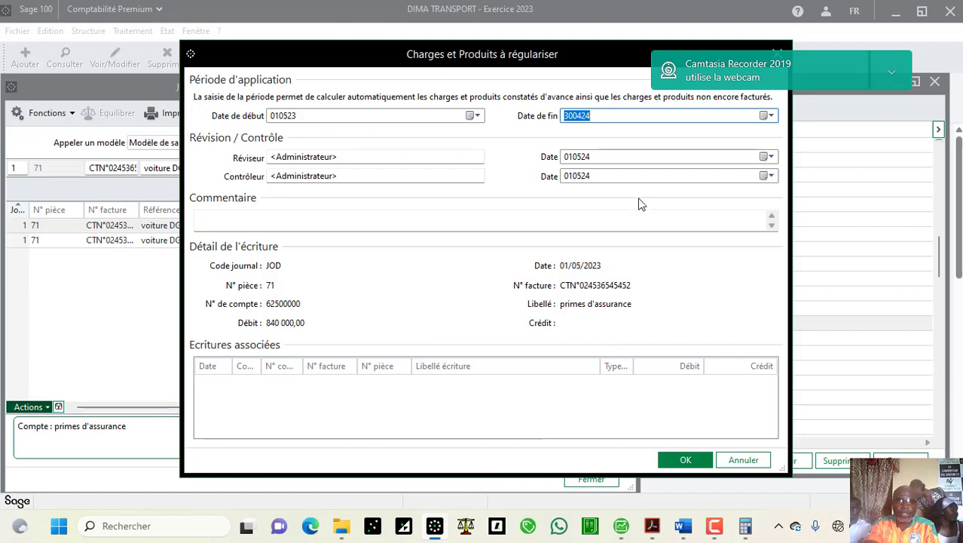
Step: Change the Révision and Contrôle dates to 010523 and close the Charges et Produits à régulariser window
left_click(666, 160)
key("BackSpace")
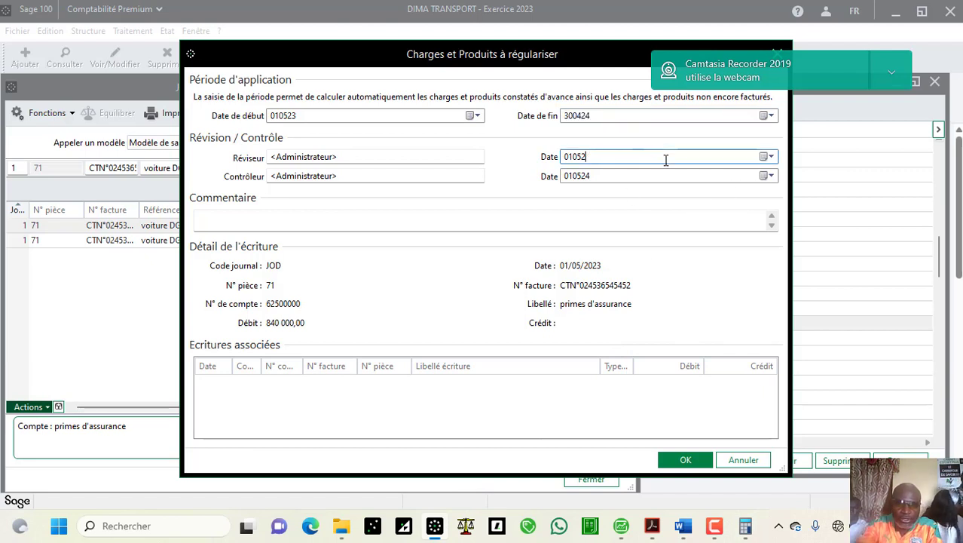
type("3")
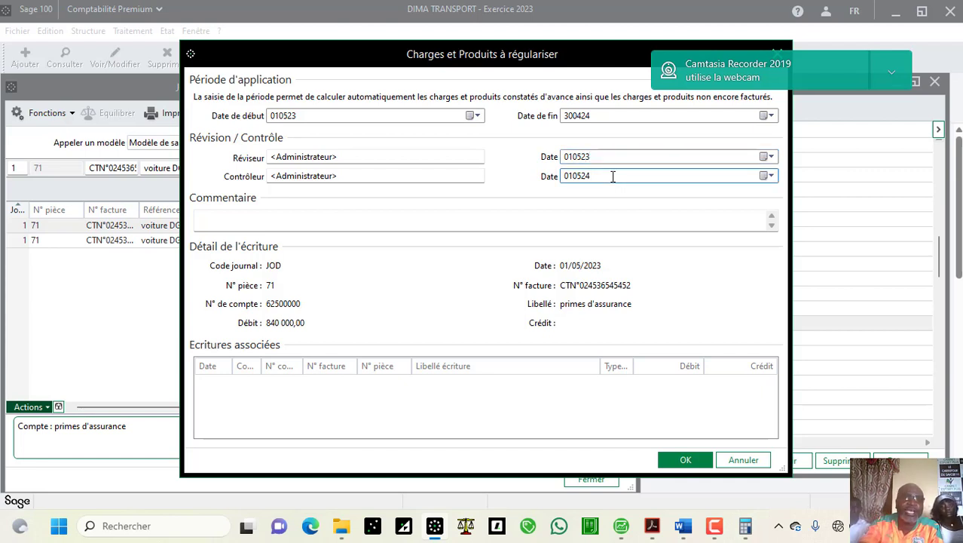
key("BackSpace")
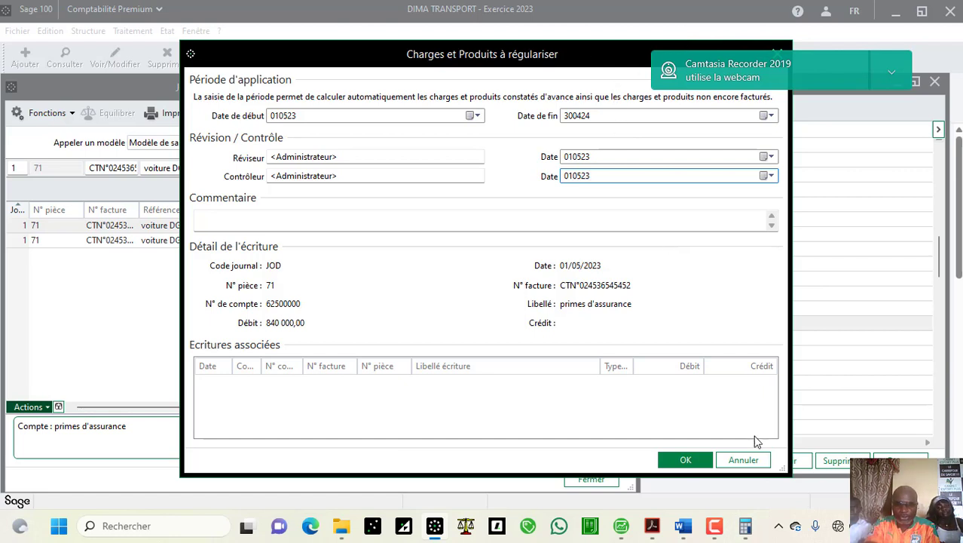
left_click(753, 459)
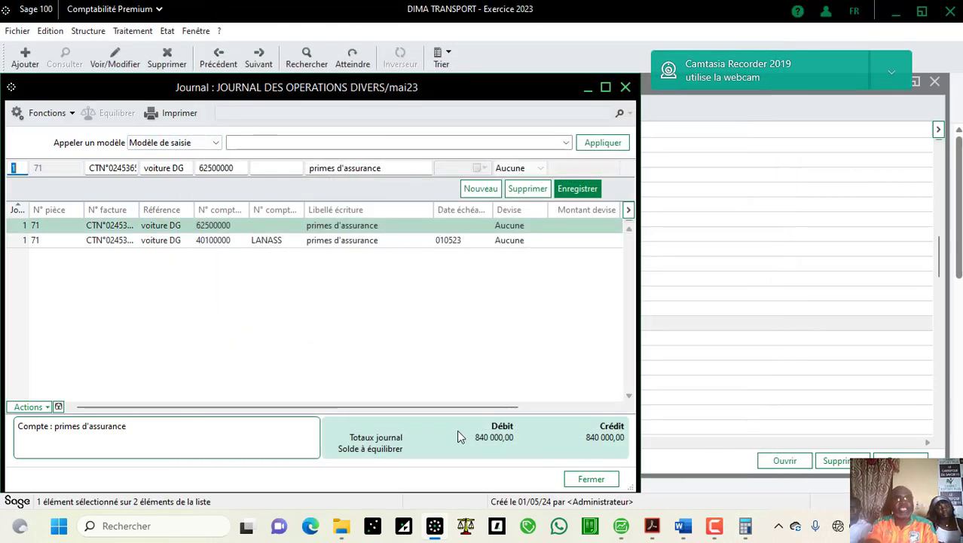
left_click(684, 525)
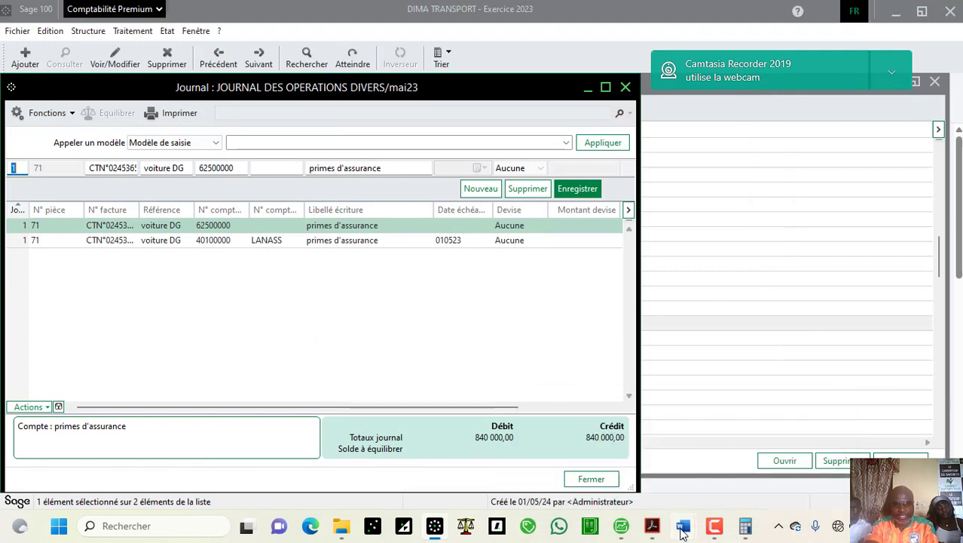
left_click(739, 473)
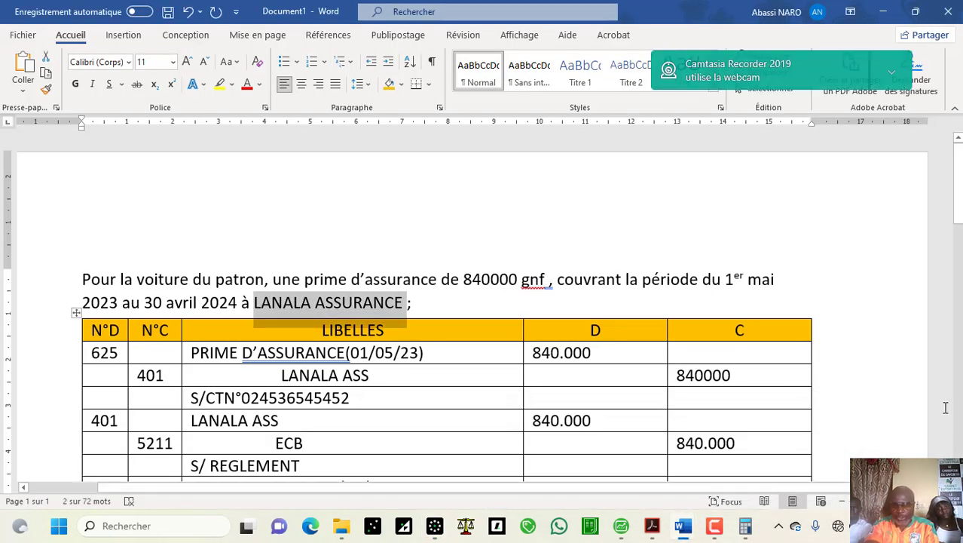
scroll(482, 317, "down", 4)
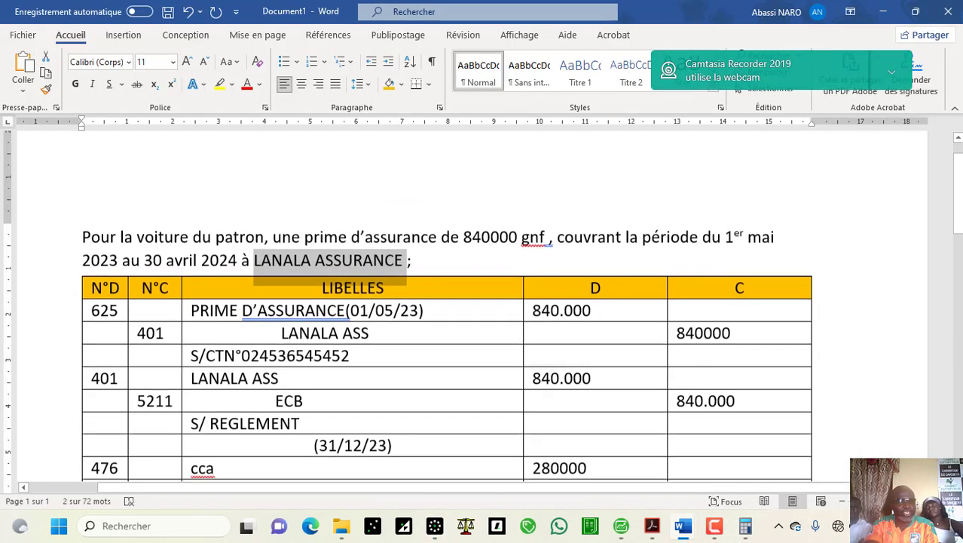
scroll(405, 384, "down", 2)
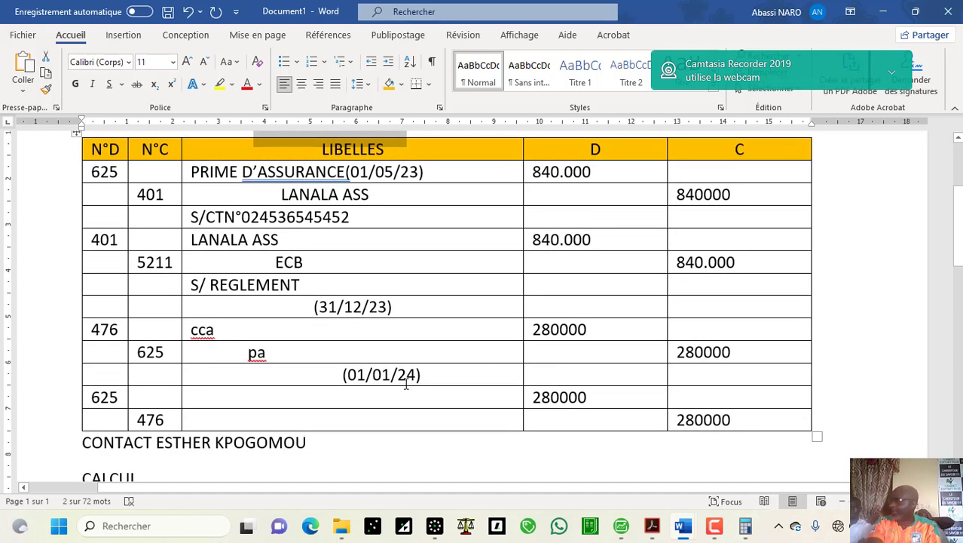
left_click(434, 526)
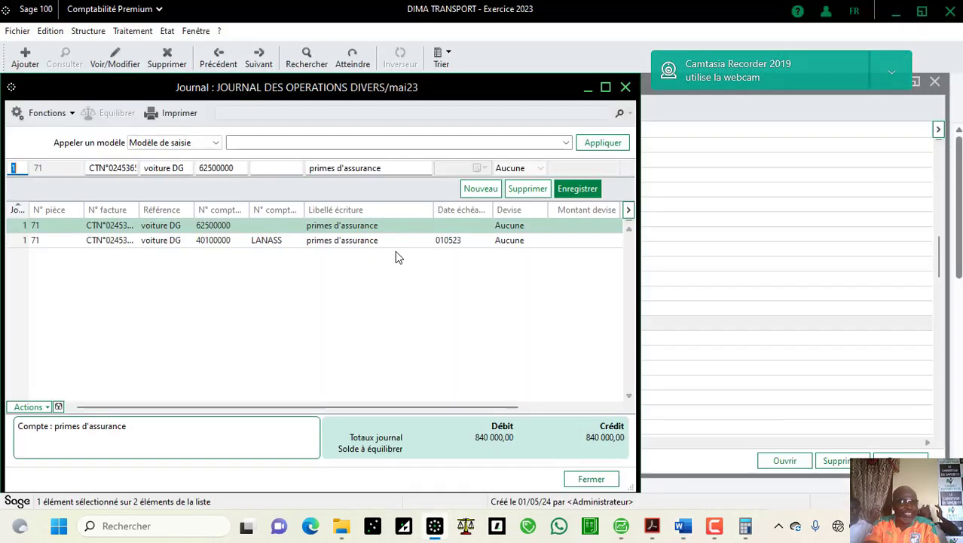
Step: Create the 2024 fiscal year from 010124 to 311224 via Gestion des exercices
left_click(199, 32)
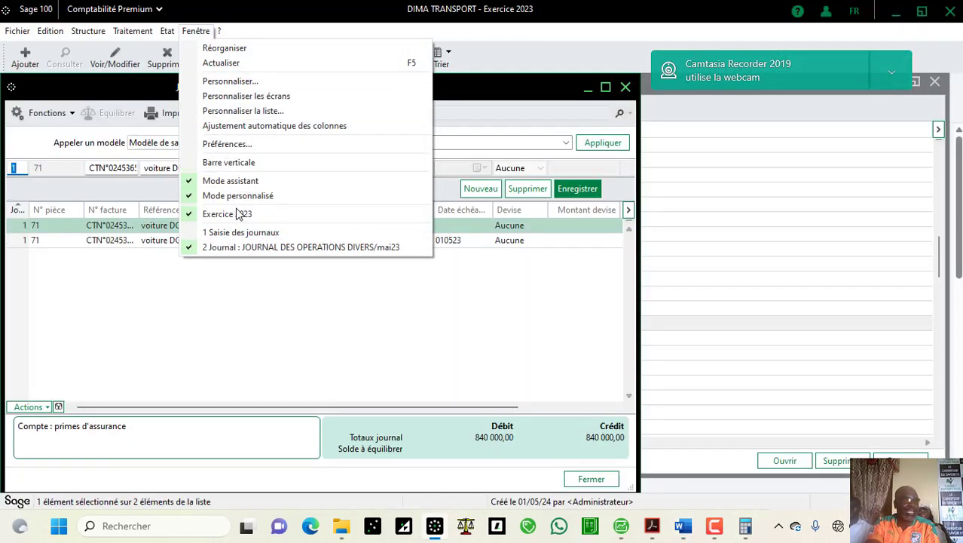
mouse_move(135, 33)
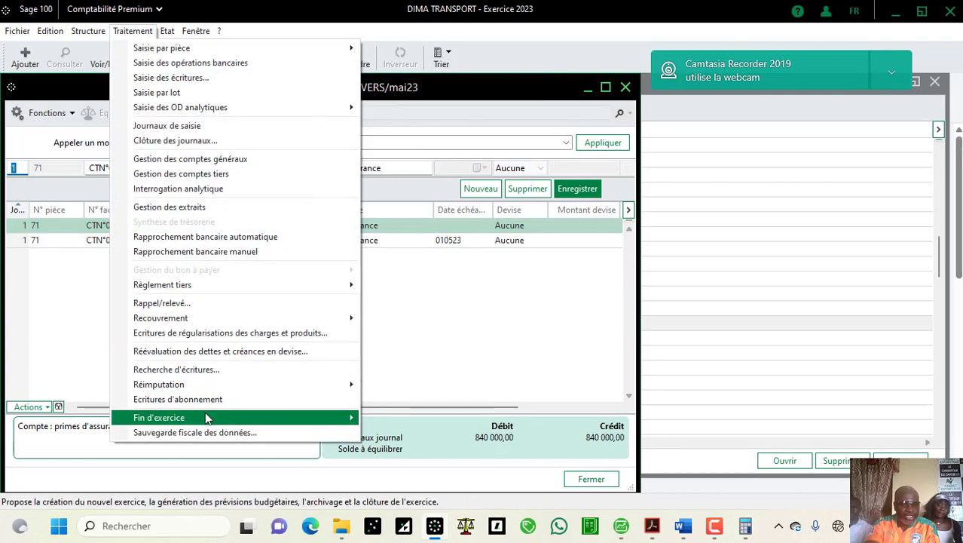
mouse_move(205, 416)
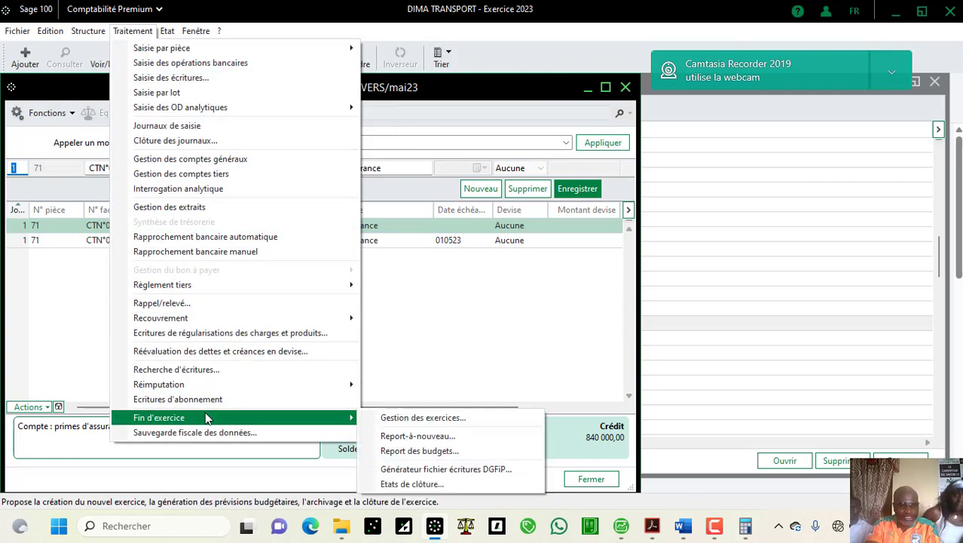
left_click(395, 422)
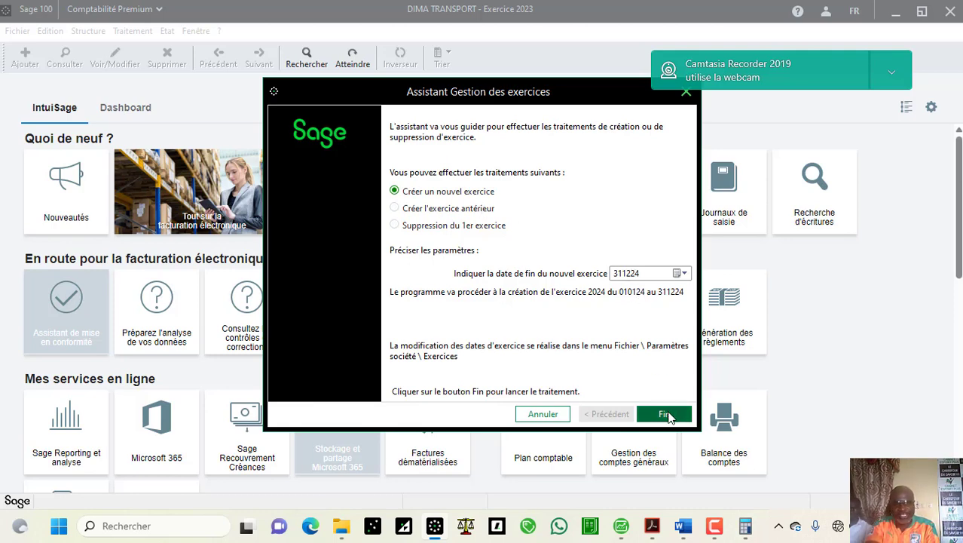
left_click(669, 416)
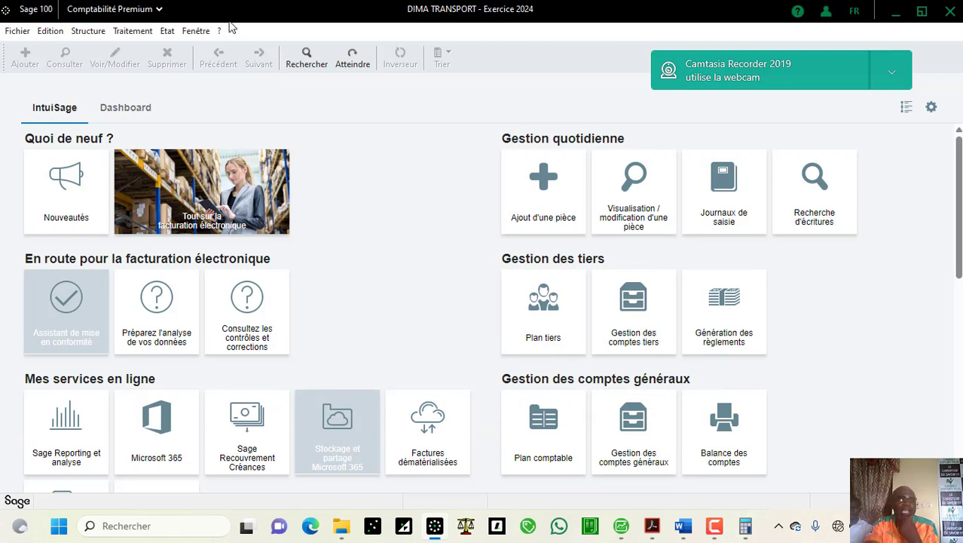
Step: Switch back to fiscal year 2023, open the May 2023 JOD journal and select the 62500000 insurance line
left_click(196, 30)
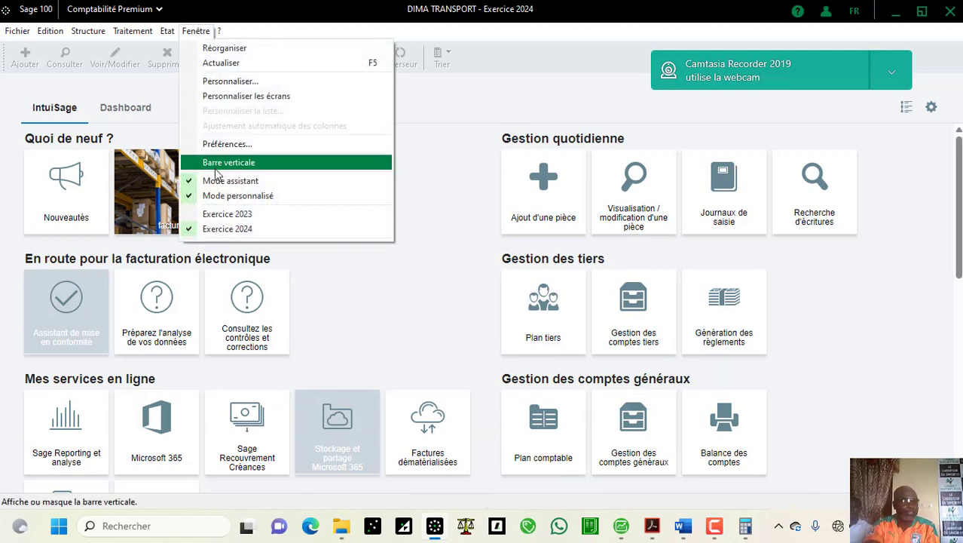
left_click(236, 216)
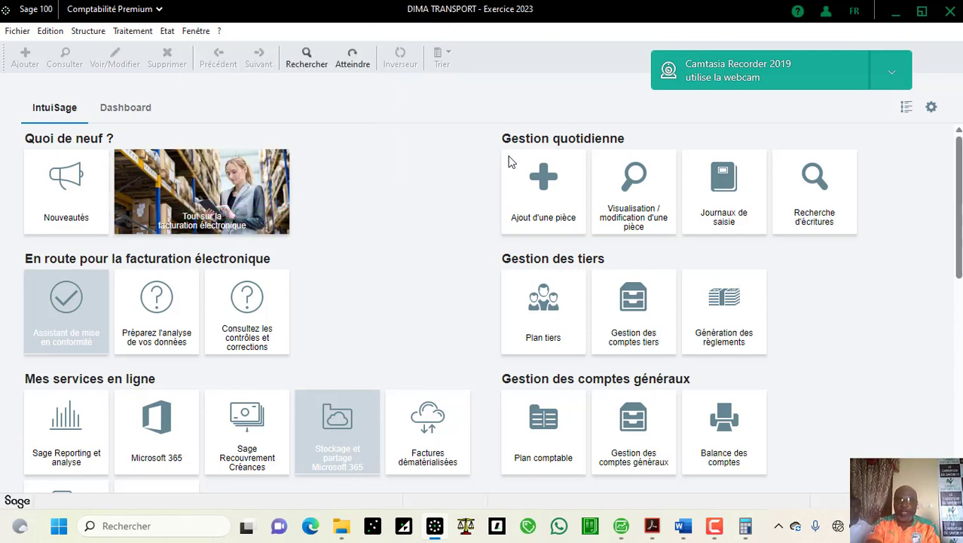
left_click(716, 198)
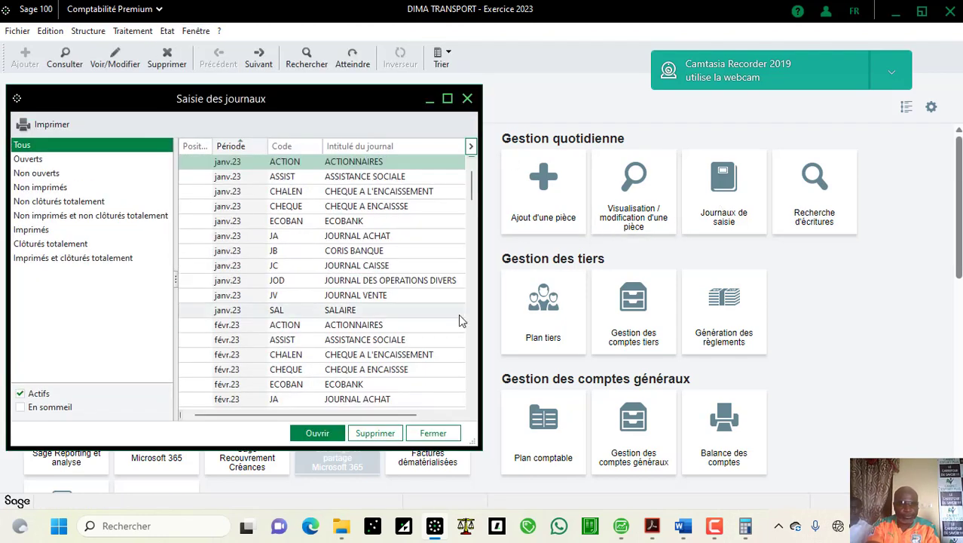
left_click(53, 160)
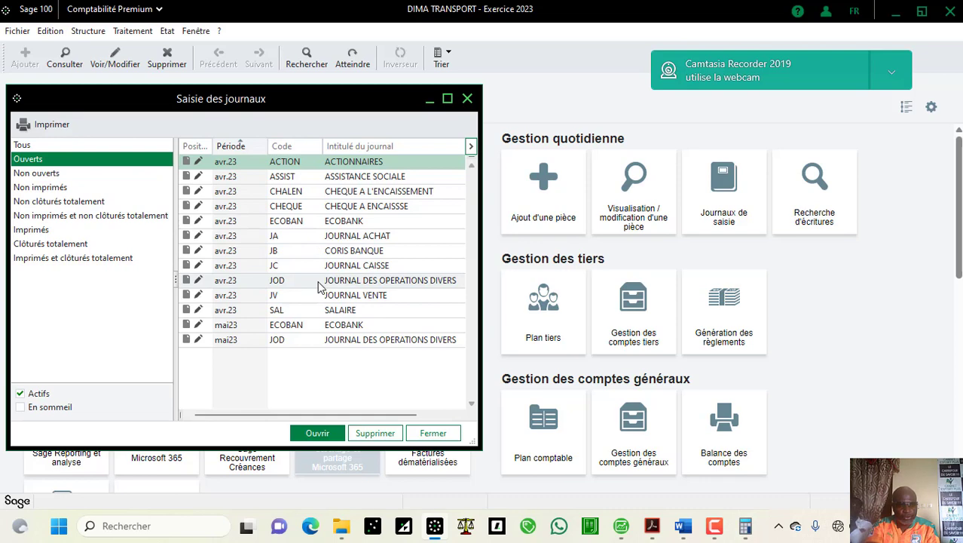
double_click(307, 339)
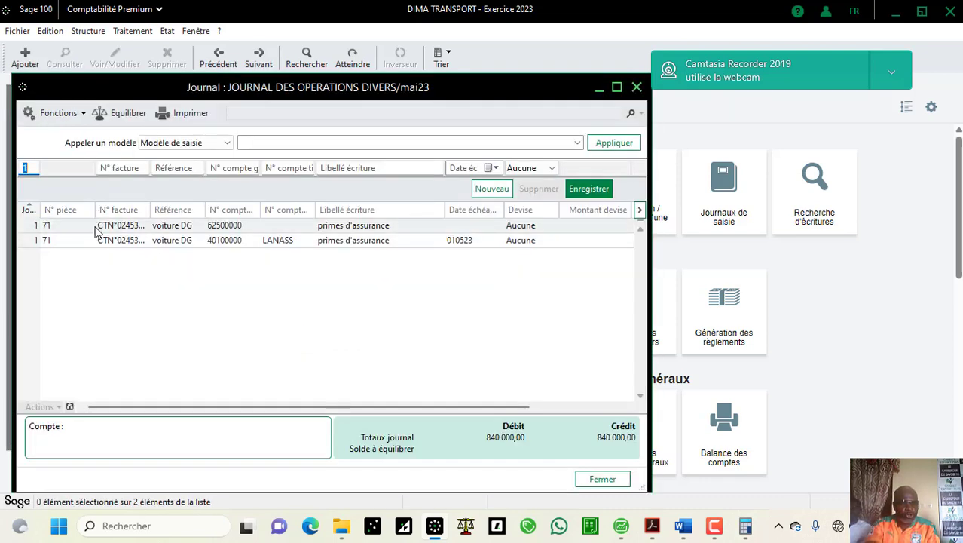
left_click(96, 228)
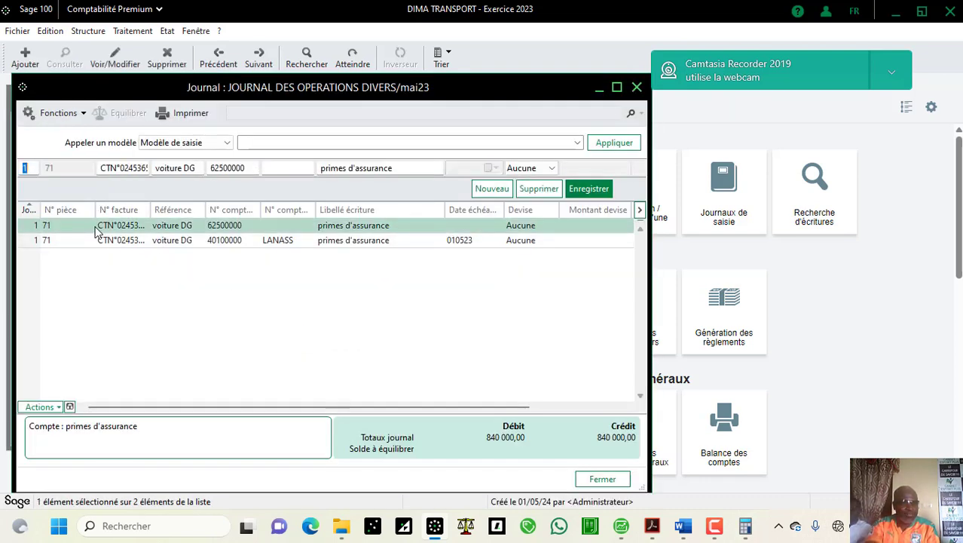
left_click(59, 406)
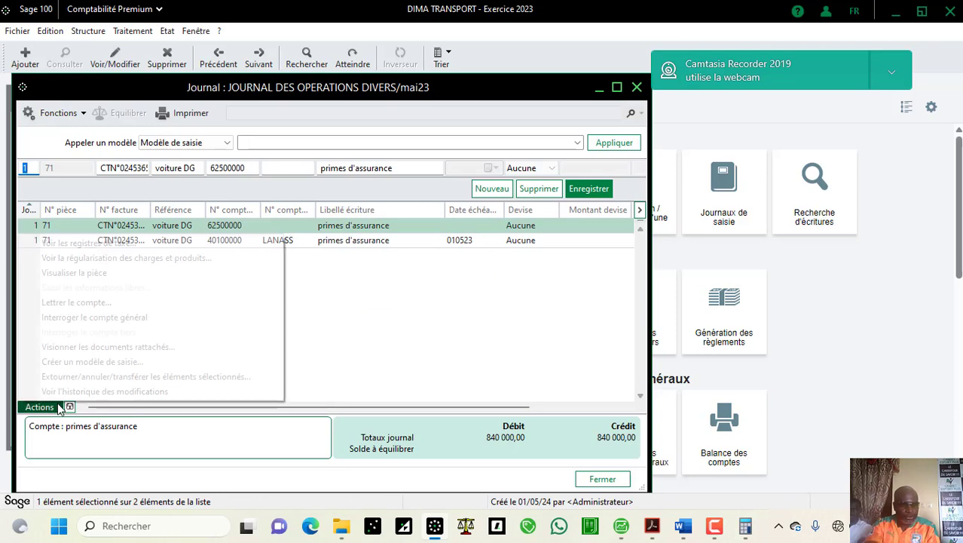
Step: Give the insurance line a regularisation period 01/05/23–30/04/24, with reviewer and controller dates 01/05/23
left_click(123, 261)
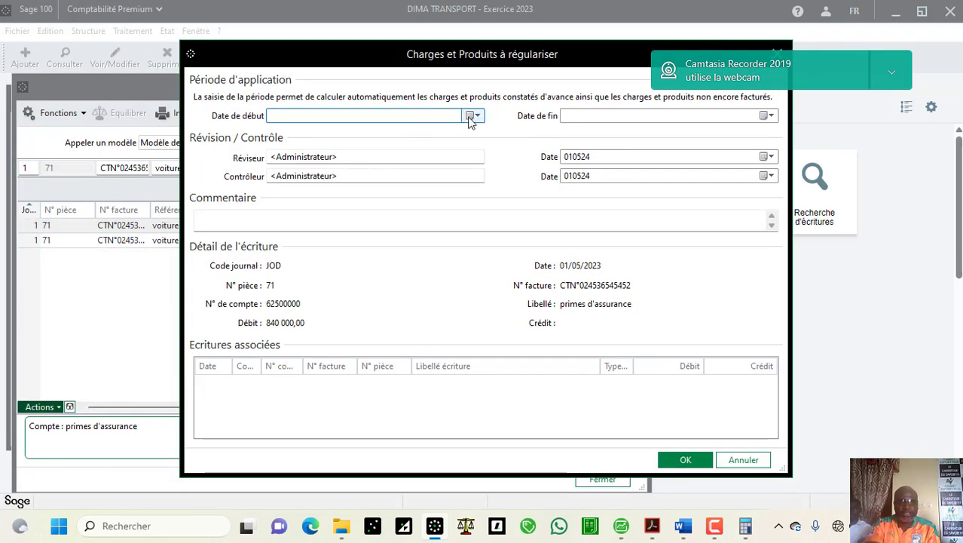
left_click(471, 117)
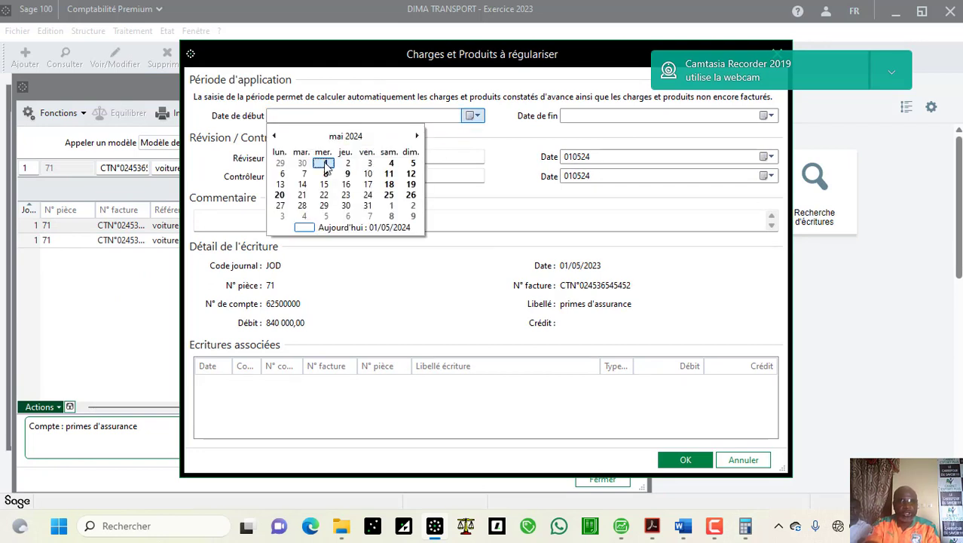
left_click(325, 163)
left_click(334, 116)
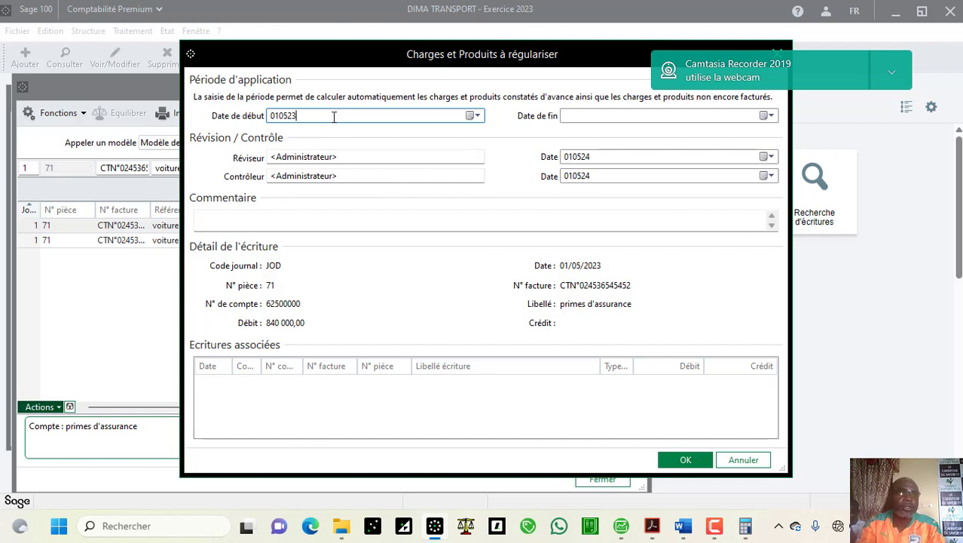
type("3")
key("Tab")
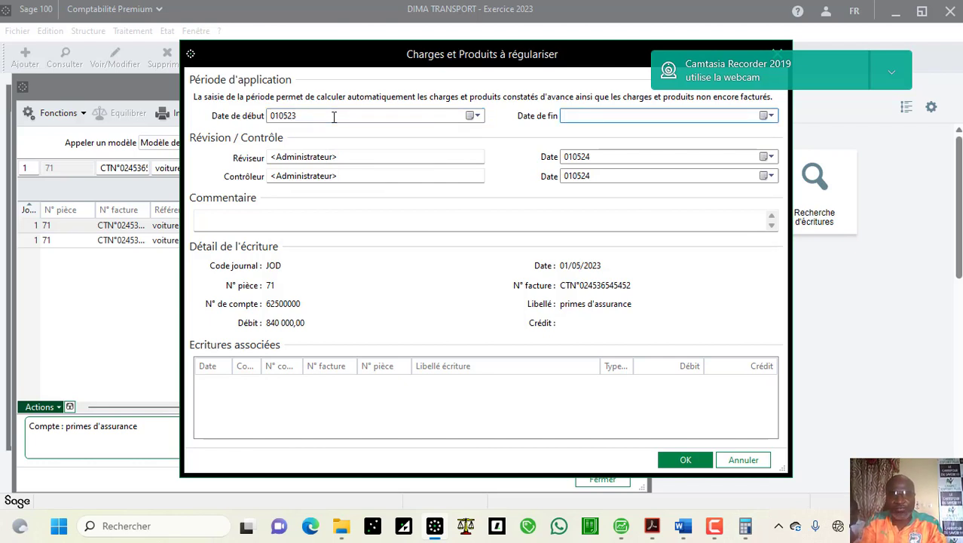
left_click(768, 116)
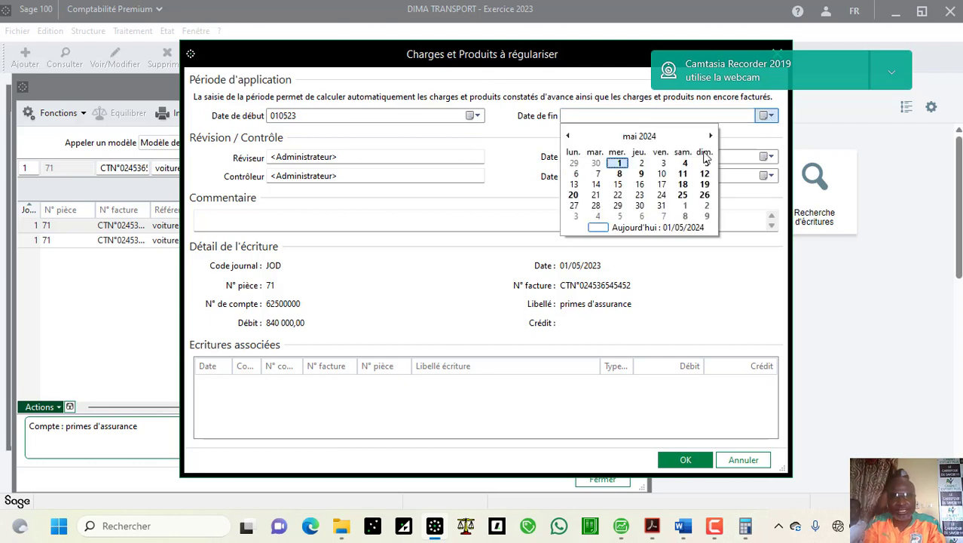
left_click(596, 162)
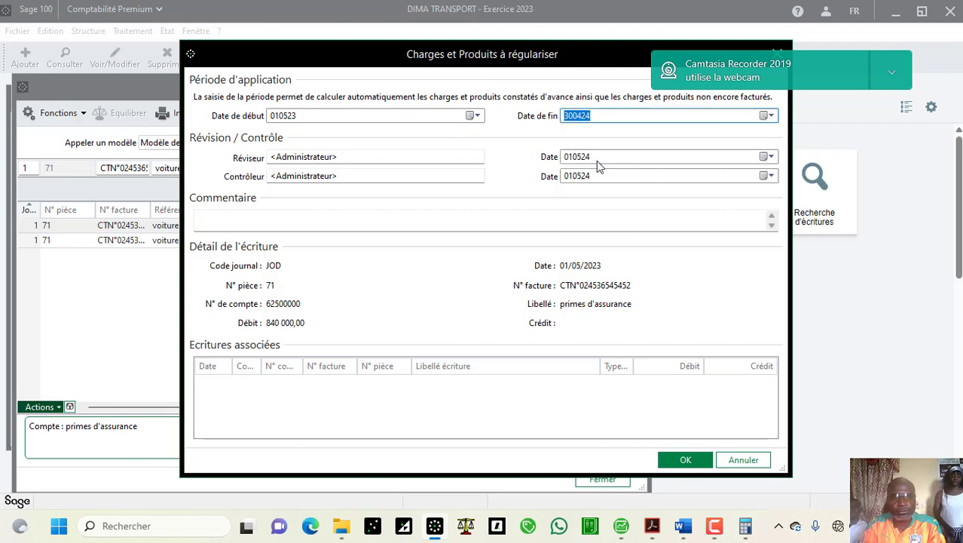
left_click(670, 155)
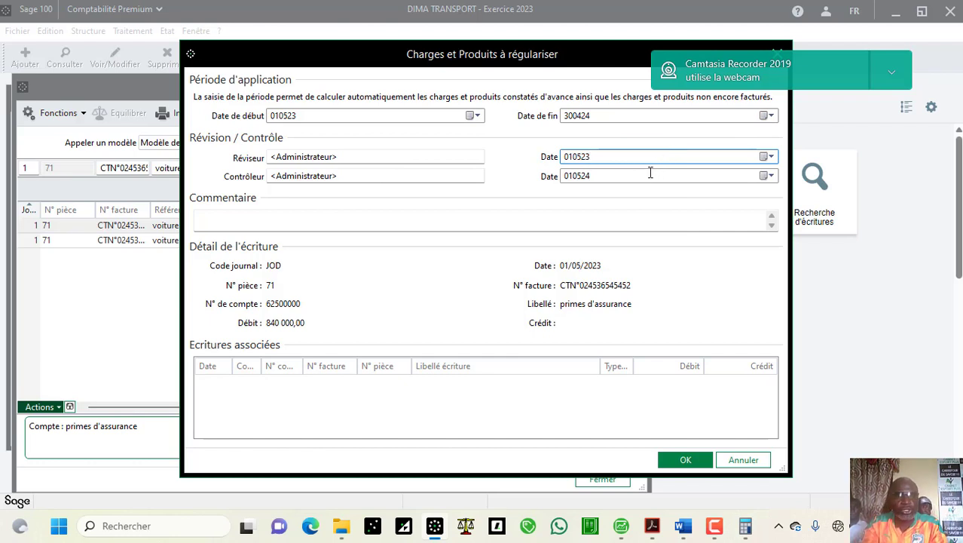
left_click(642, 175)
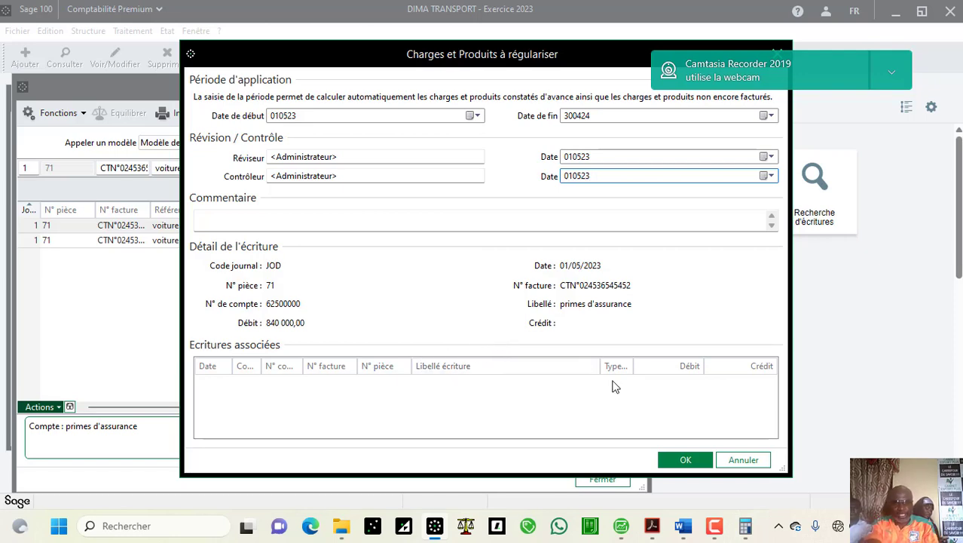
left_click(682, 458)
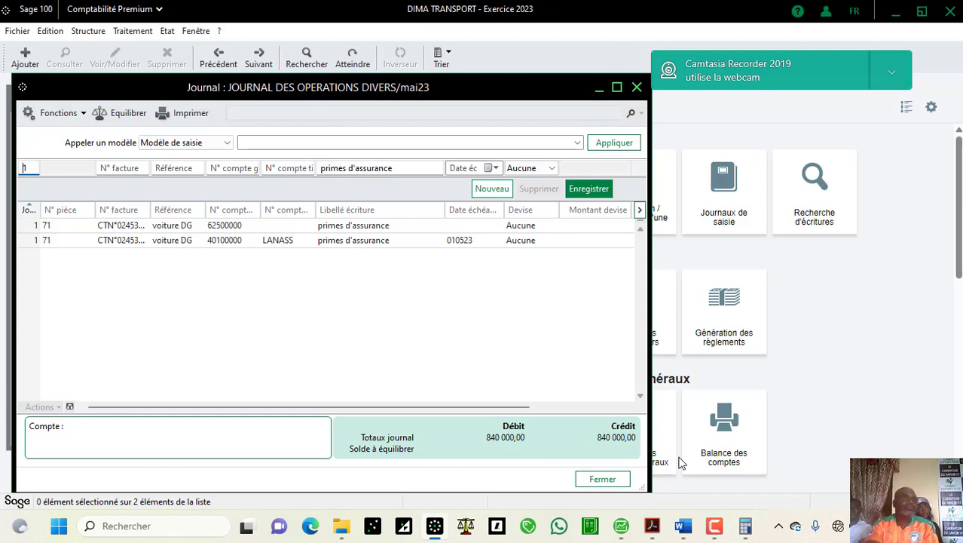
Step: Close the May journal and open the December 2023 JOD journal from the all-periods list
left_click(134, 31)
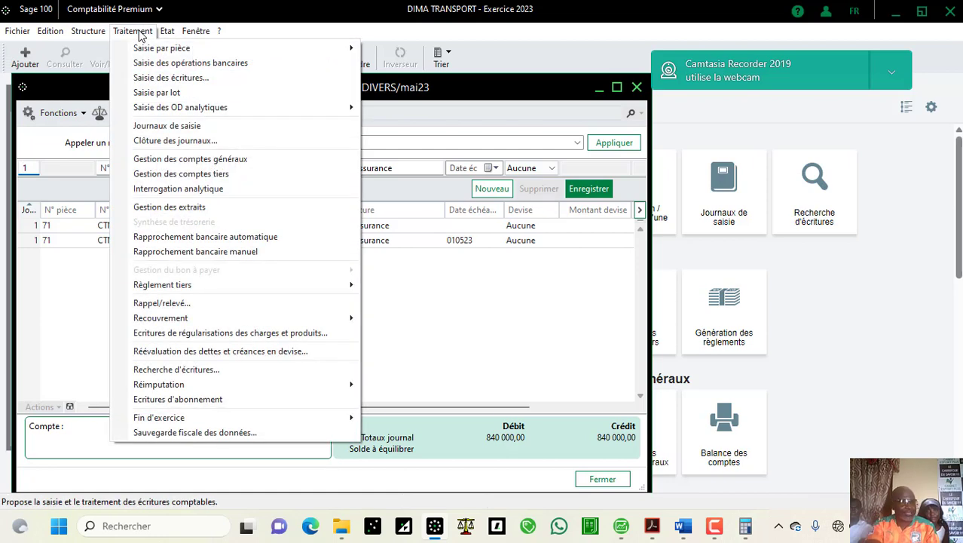
mouse_move(165, 36)
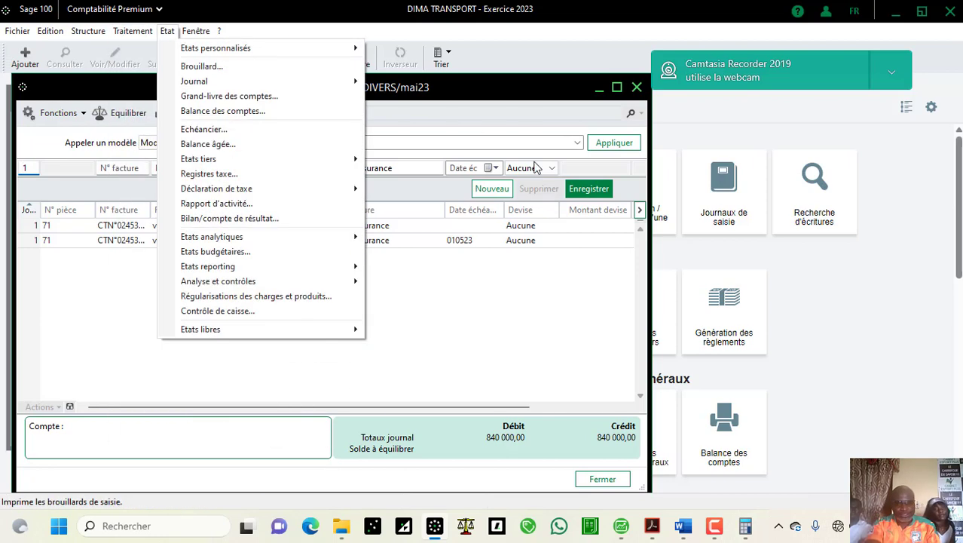
left_click(603, 480)
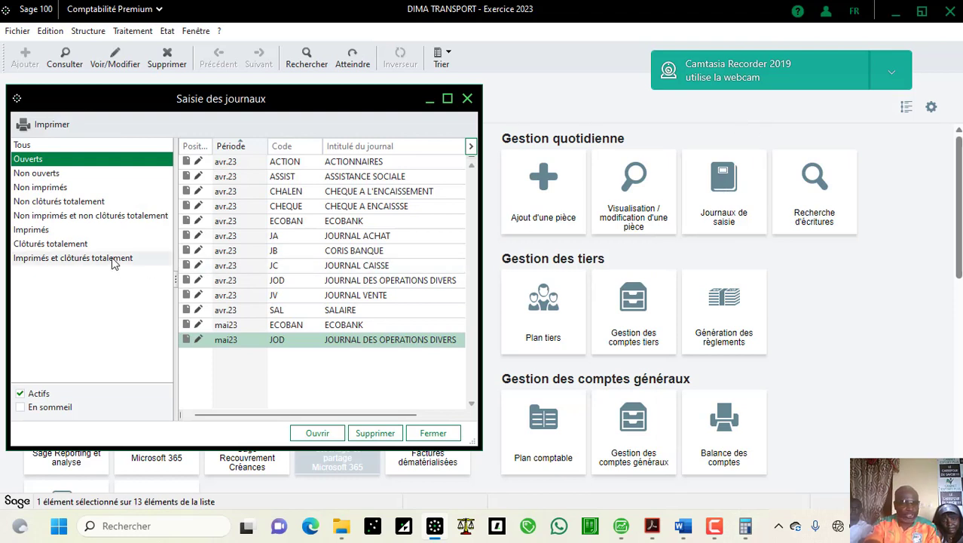
left_click(76, 144)
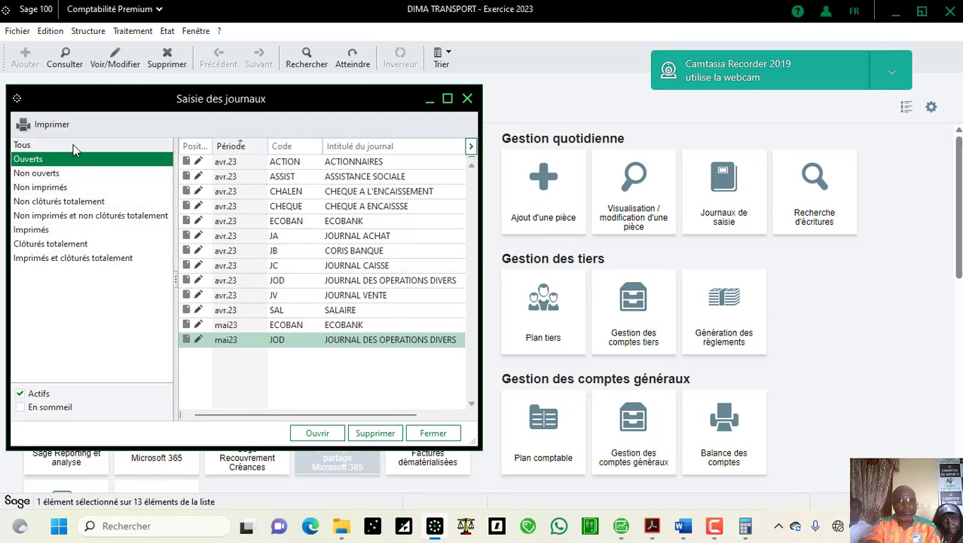
left_click(470, 341)
left_click(473, 350)
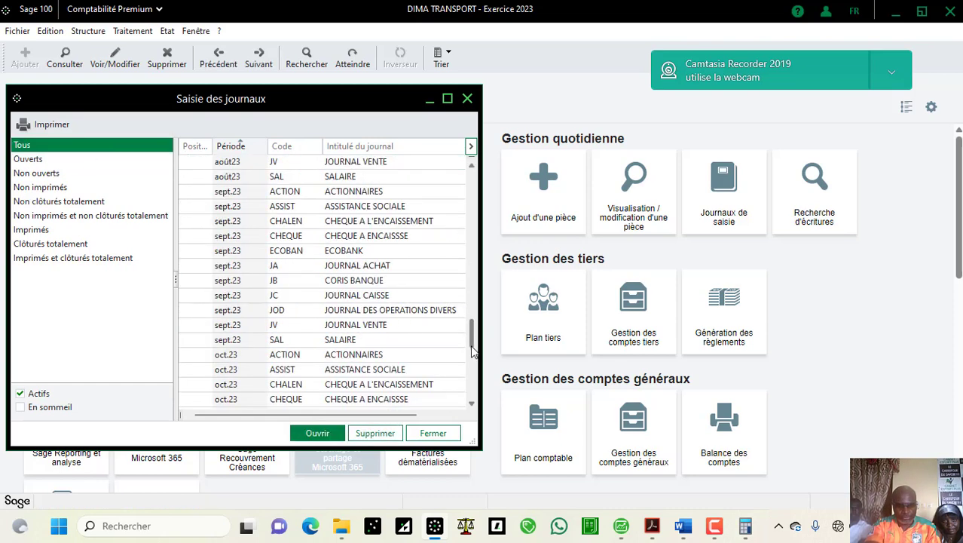
left_click(473, 385)
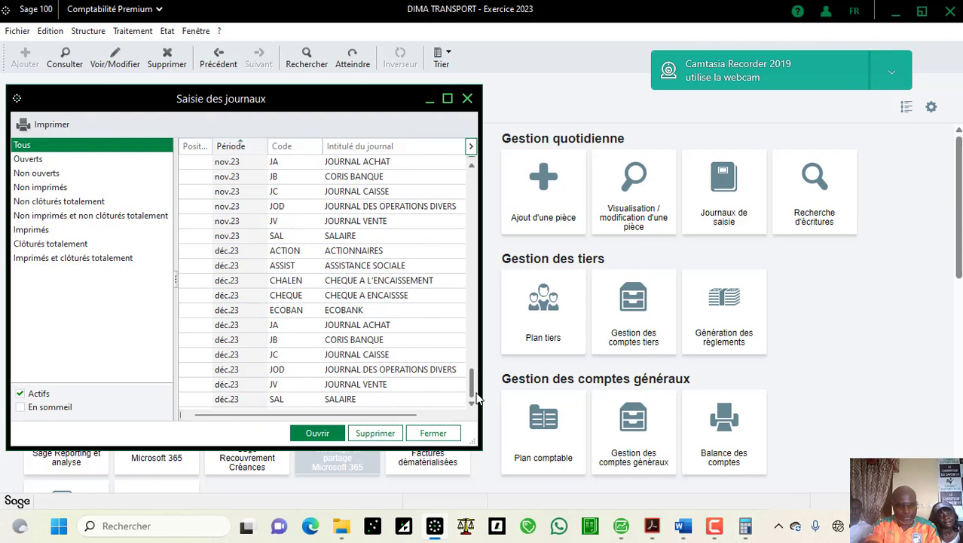
double_click(447, 374)
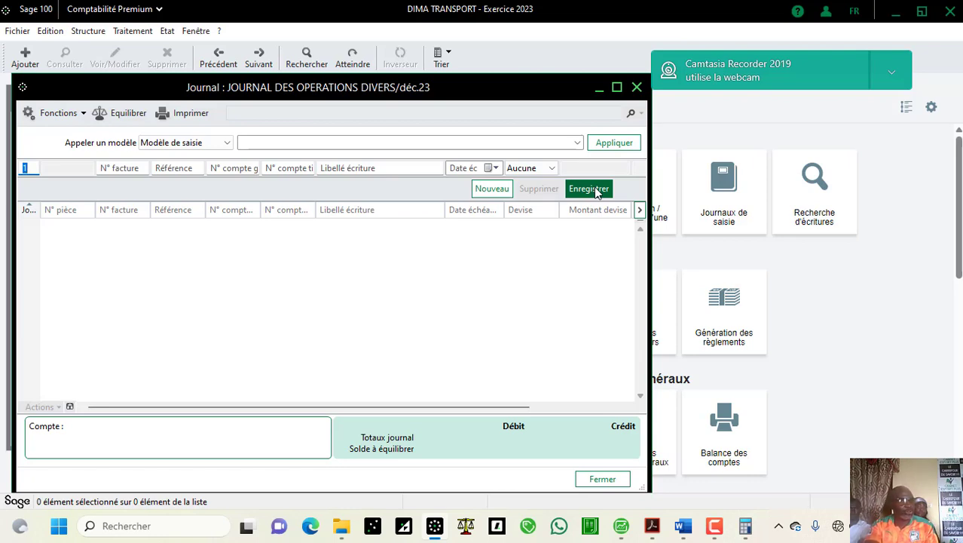
Step: Close the empty December journal and launch the charges and products regularisation wizard
left_click(636, 88)
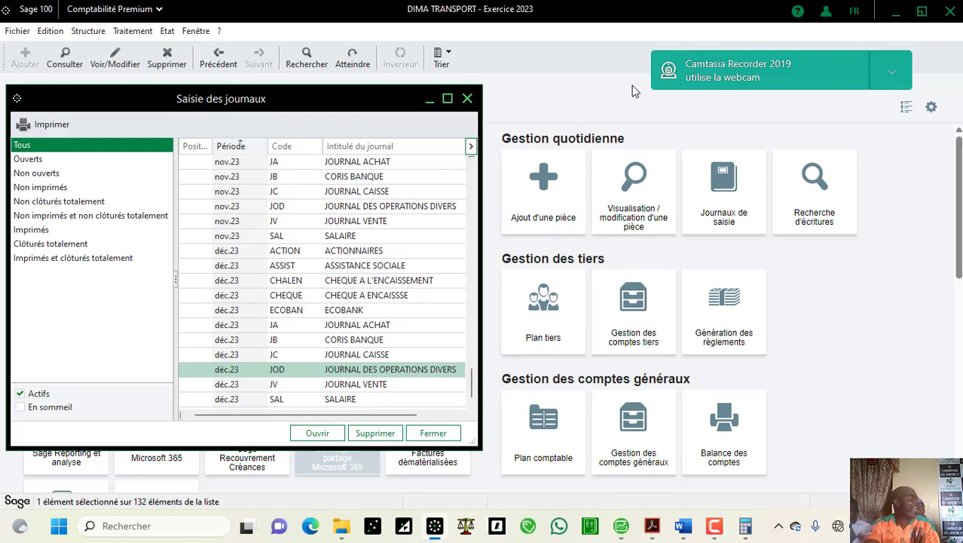
left_click(135, 31)
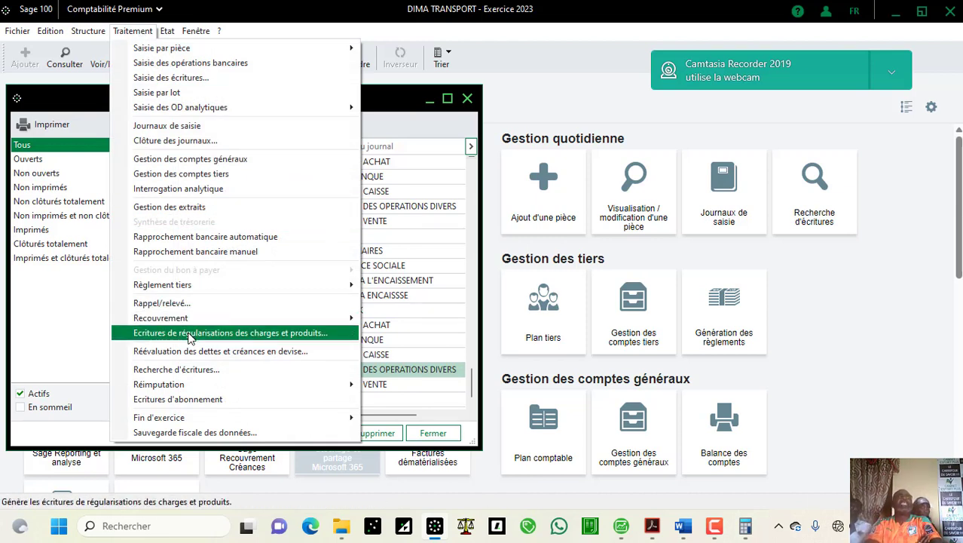
left_click(255, 335)
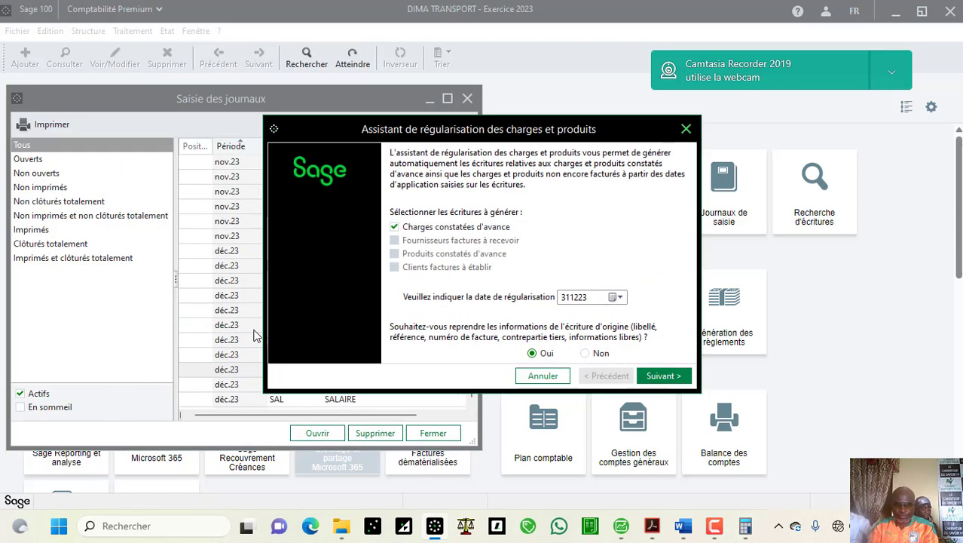
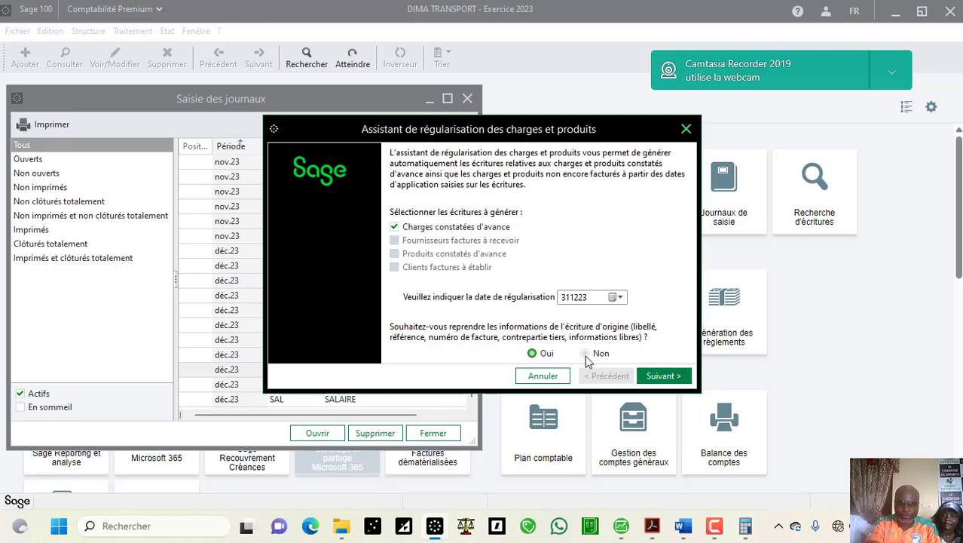
Step: Generate the 31/12/23 prepaid-charges regularisation with automatic reversal and a printed summary enabled
left_click(670, 374)
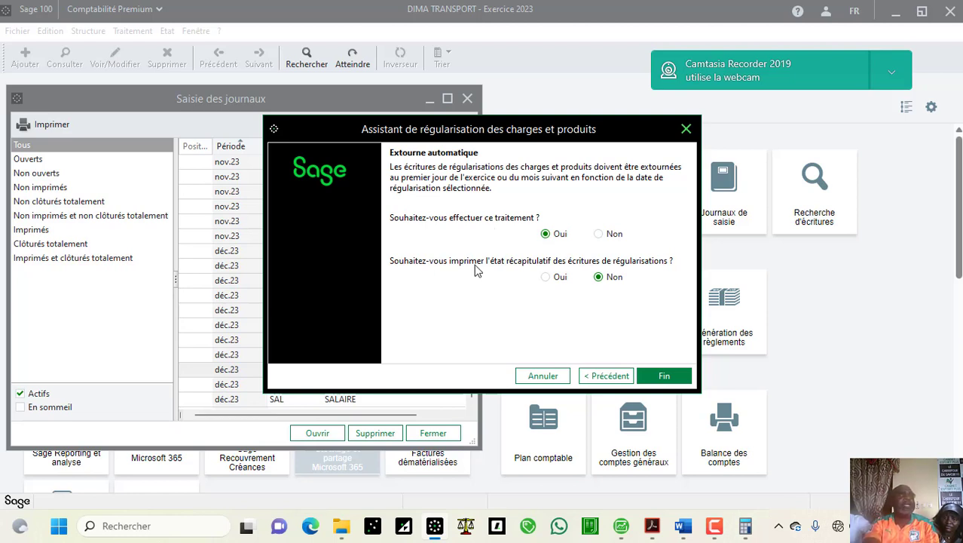
left_click(559, 277)
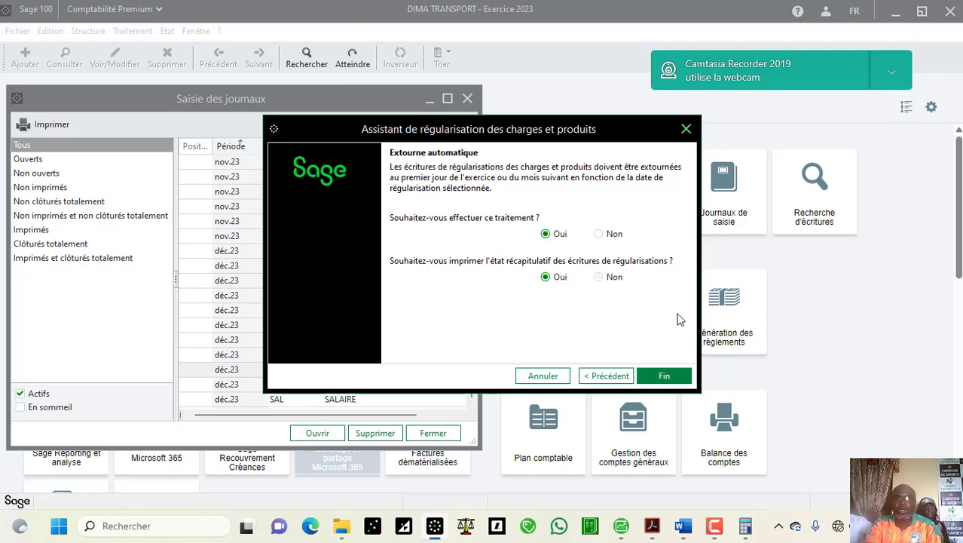
left_click(665, 376)
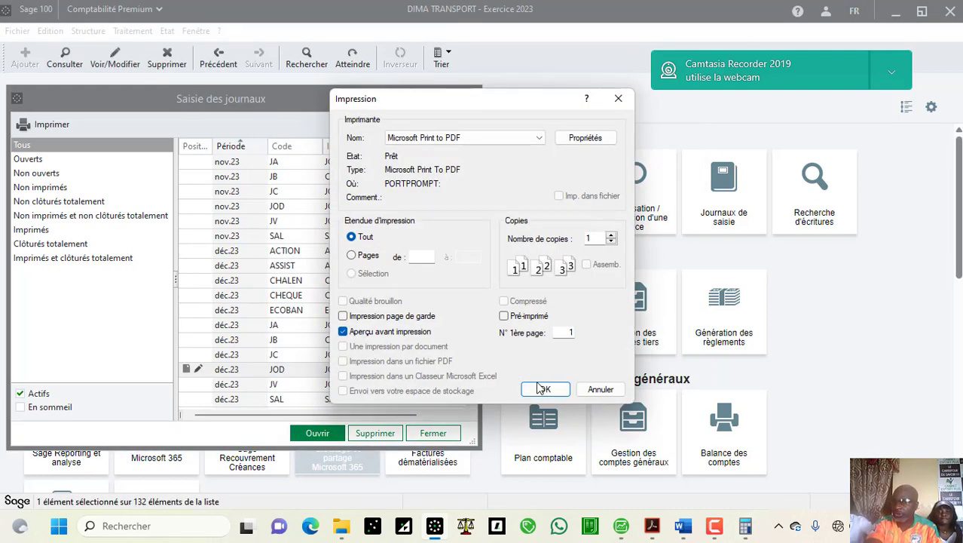
Step: Preview the regularisation journal via Microsoft Print to PDF, then bring up the Word entries document
left_click(534, 140)
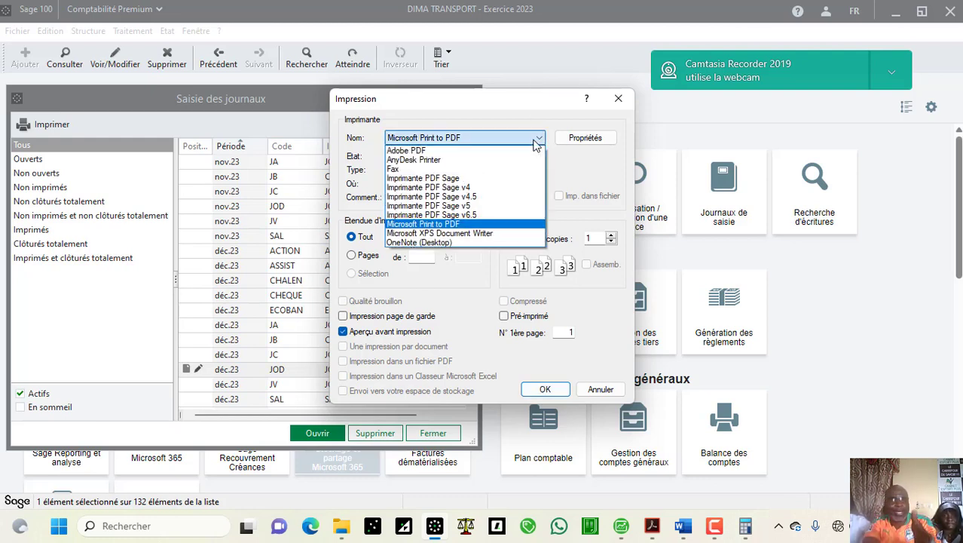
left_click(489, 226)
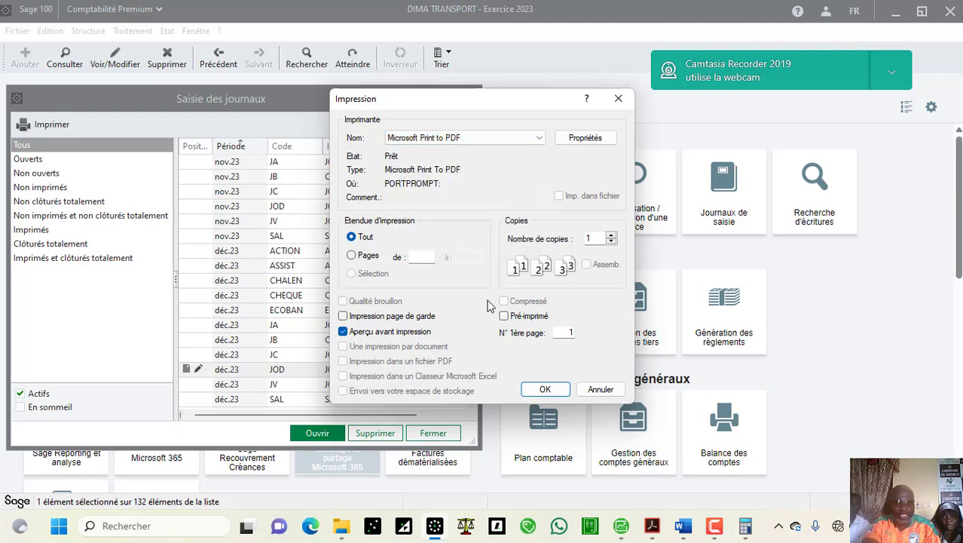
left_click(541, 389)
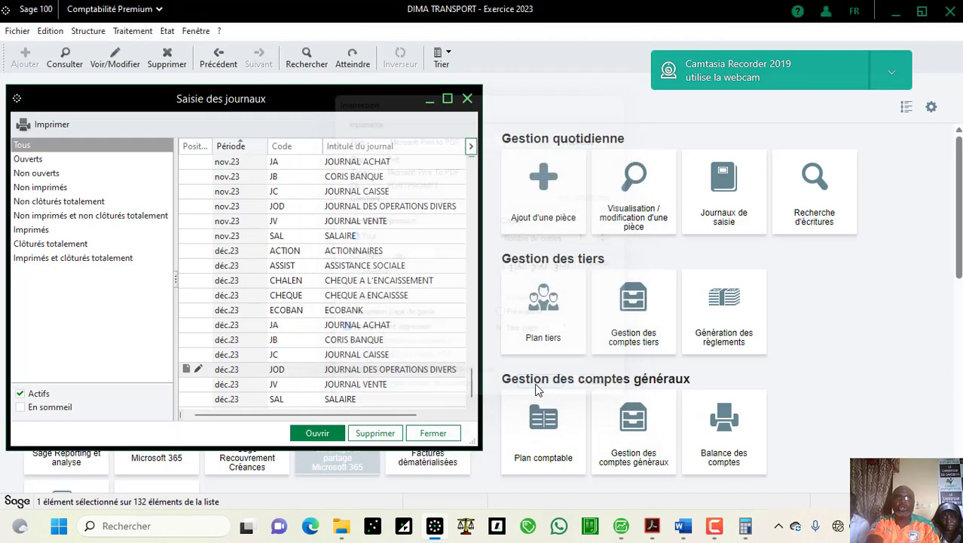
left_click(527, 361)
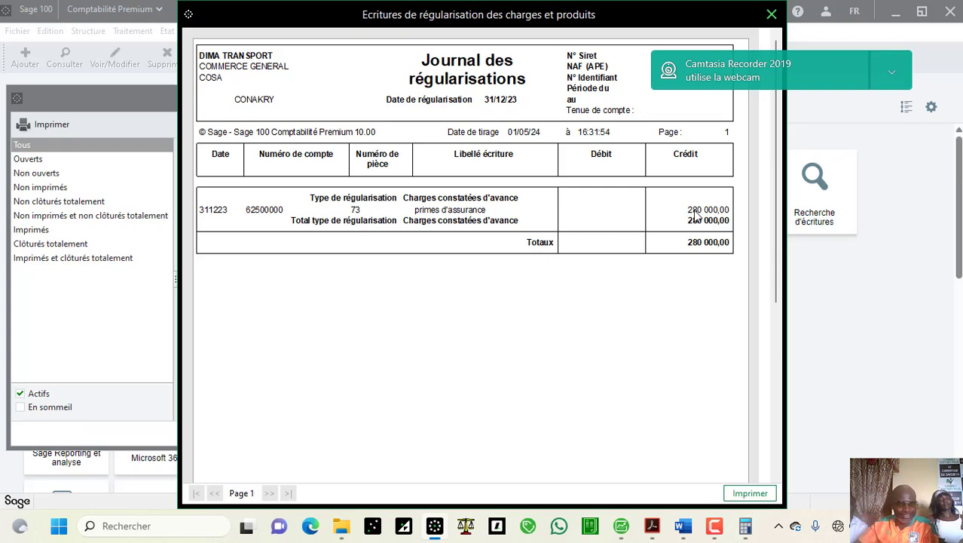
left_click(684, 526)
left_click(771, 454)
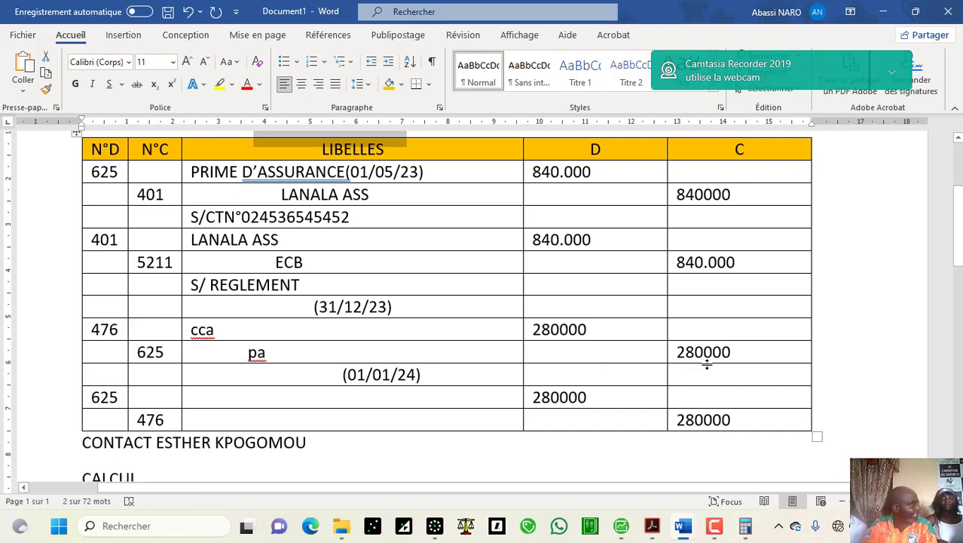
Step: Return from Word to the DIMA TRANSPORT Sage window with the regularisation preview
mouse_move(683, 525)
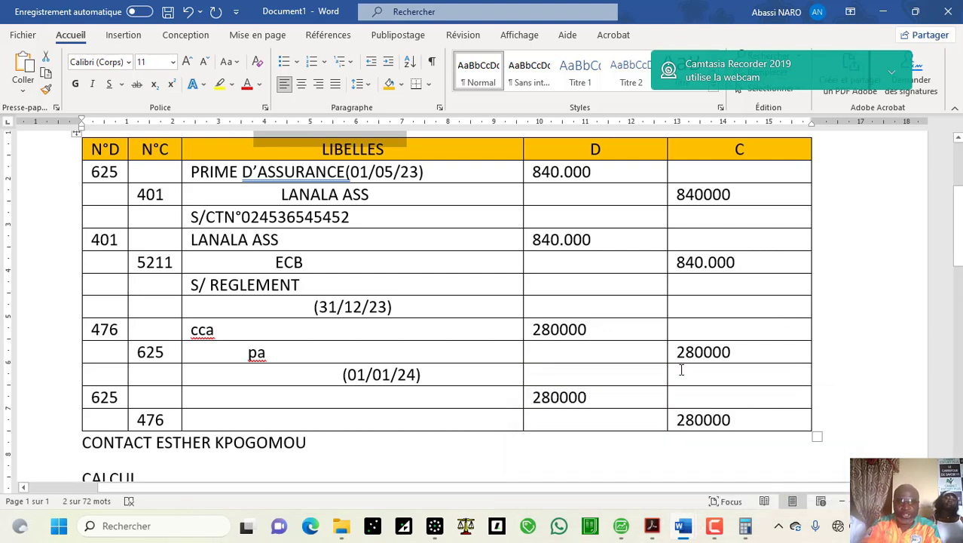
left_click(436, 525)
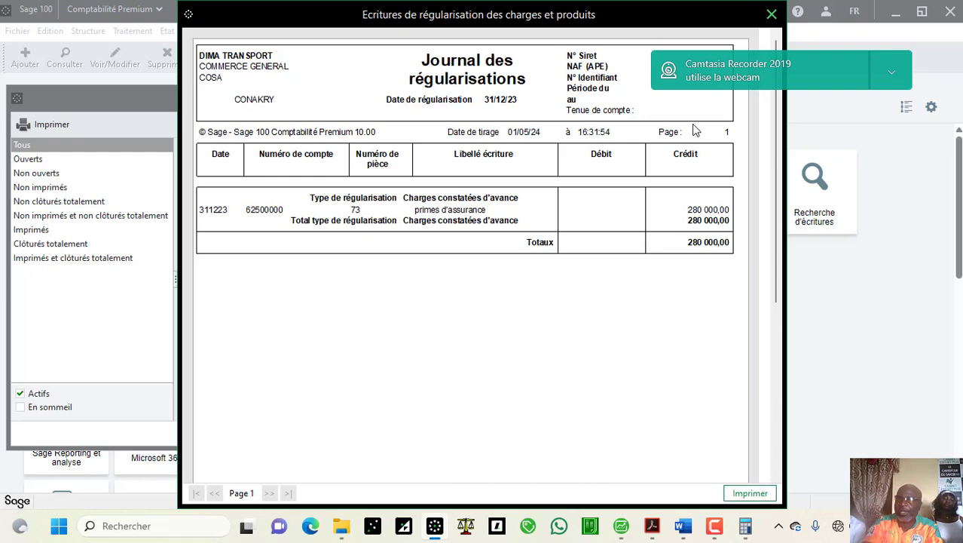
Step: Check the December JOD journal holds balanced 280 000,00 insurance lines on 625 and 476
left_click(769, 20)
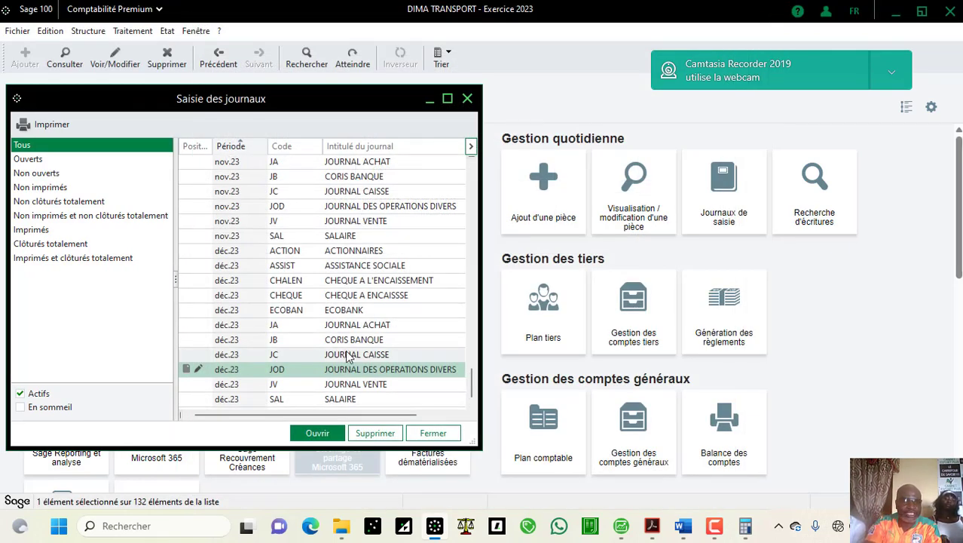
double_click(330, 374)
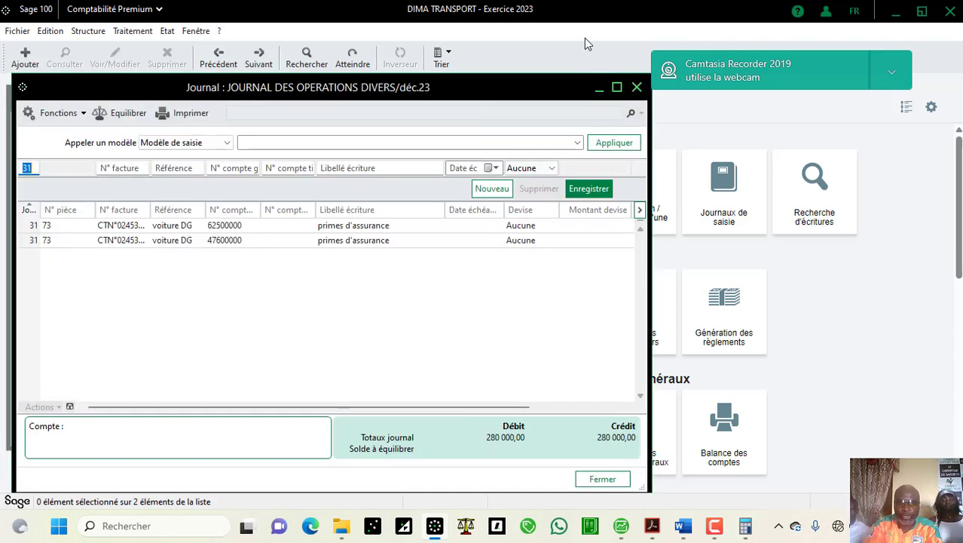
left_click(617, 87)
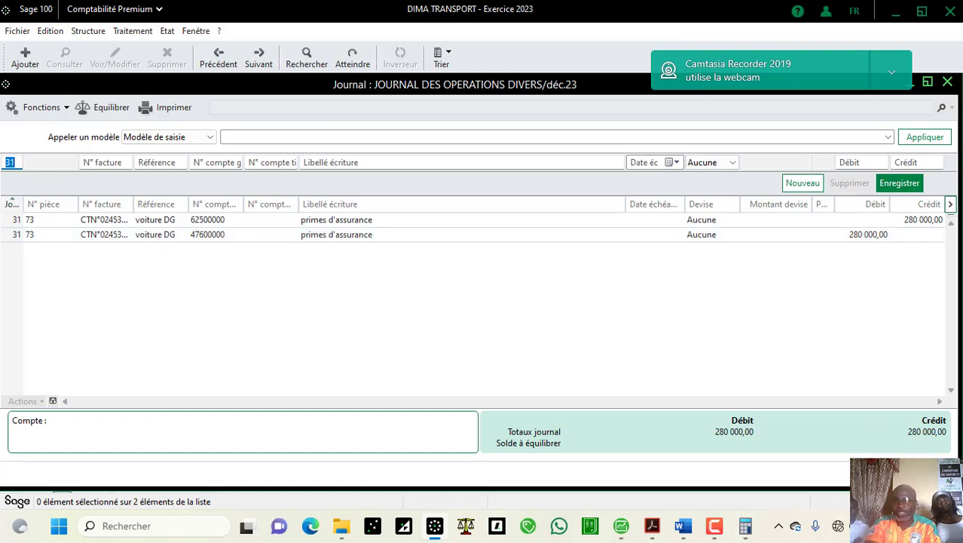
key("Escape")
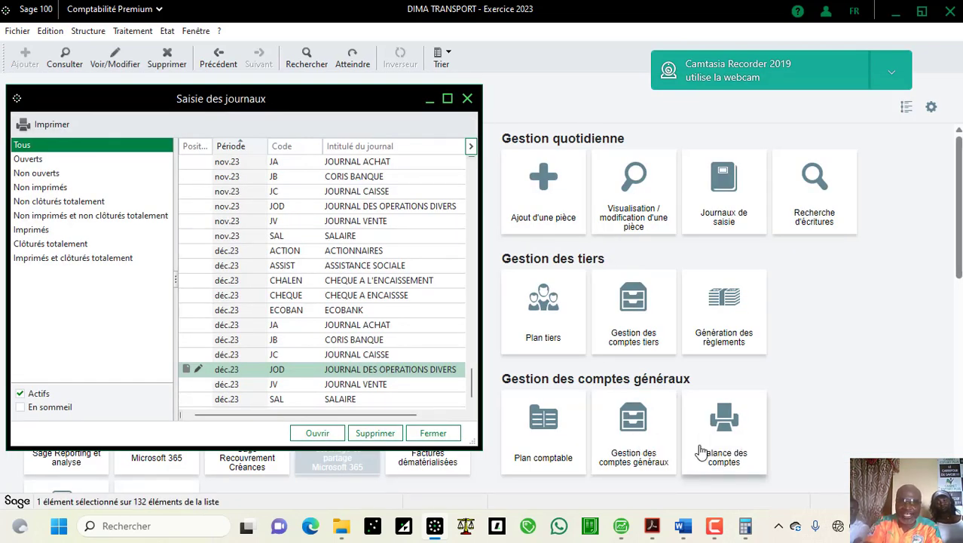
Step: Preview the 2023 trial balance, confirming 476 at 280 000,00 and 625 at 560 000,00
left_click(709, 448)
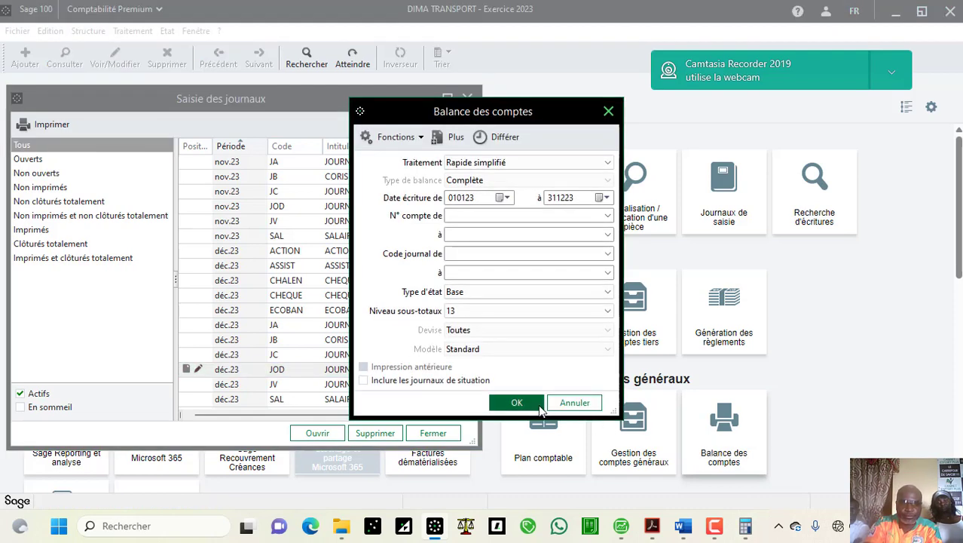
left_click(538, 406)
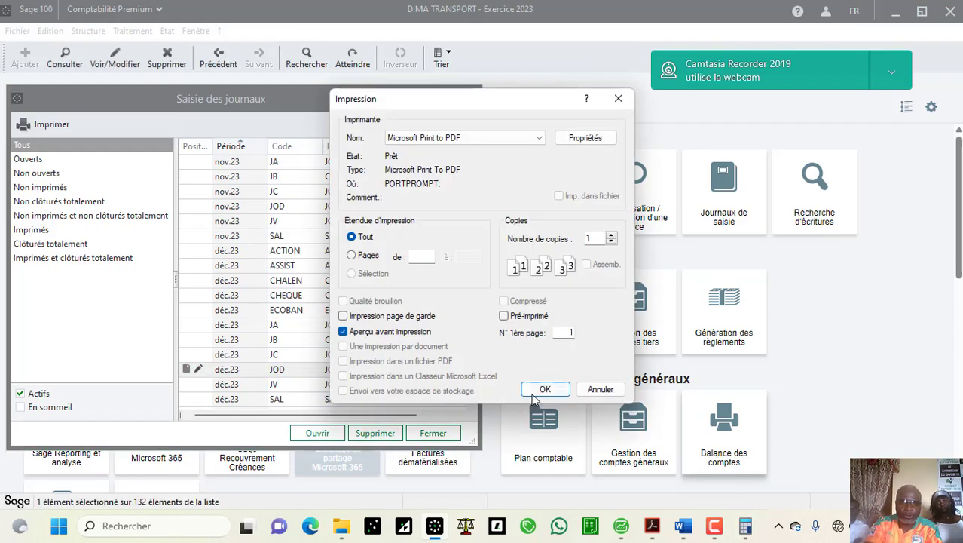
left_click(541, 389)
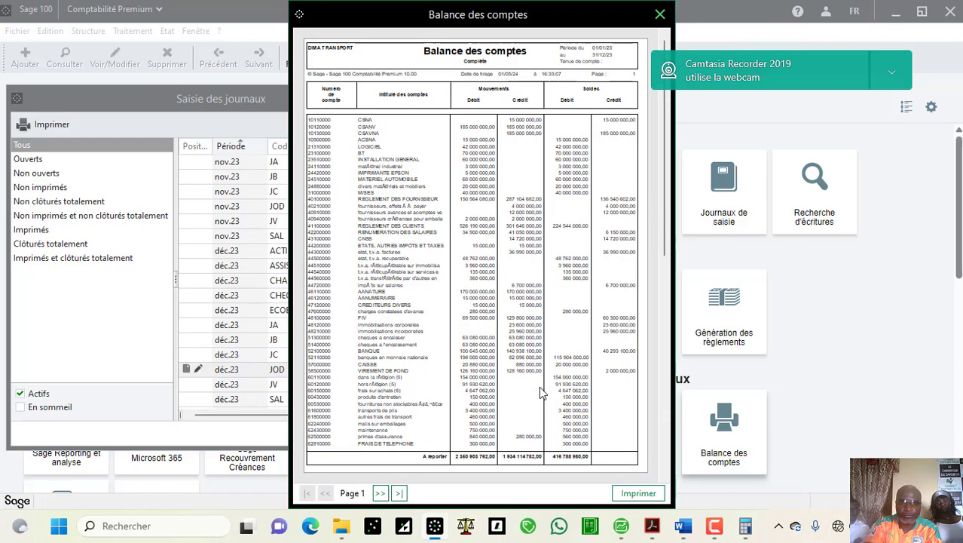
left_click(595, 402)
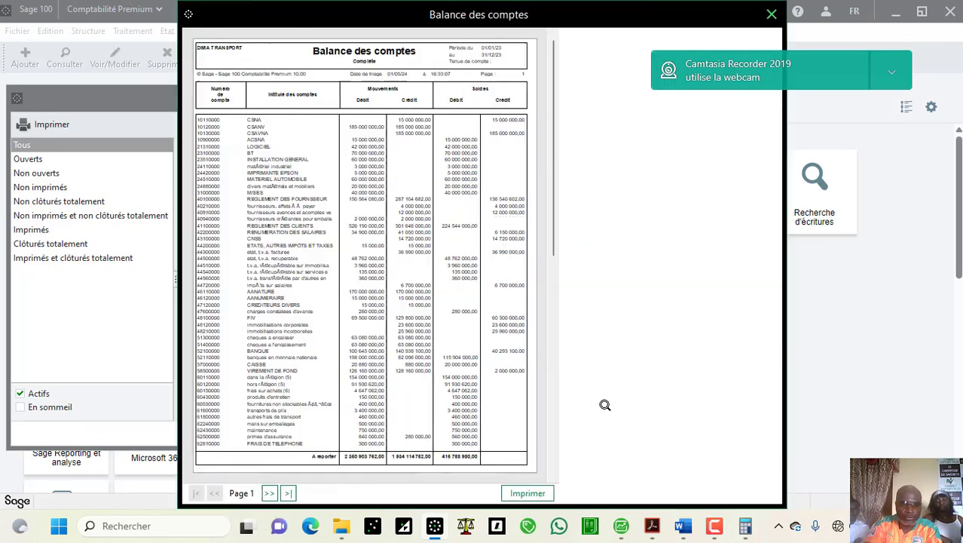
left_click(777, 458)
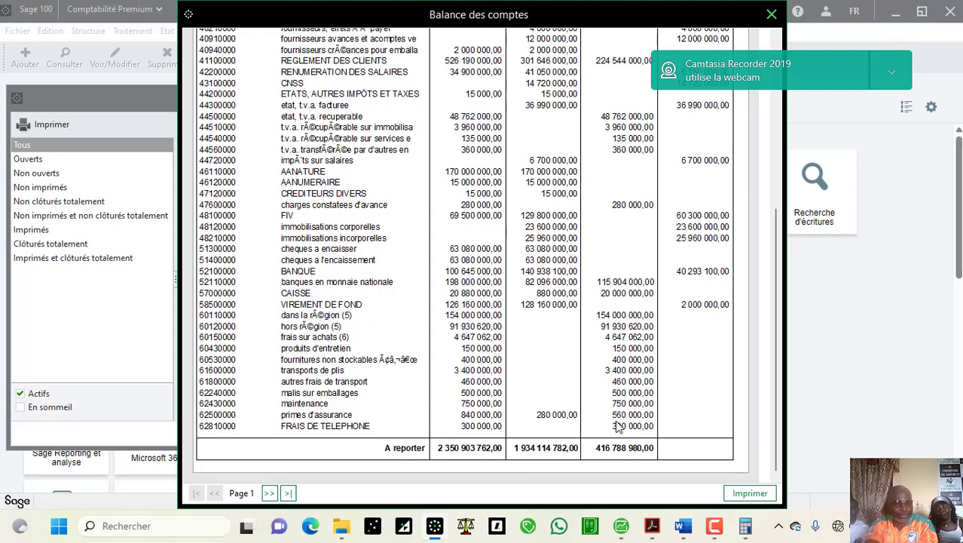
left_click(585, 369)
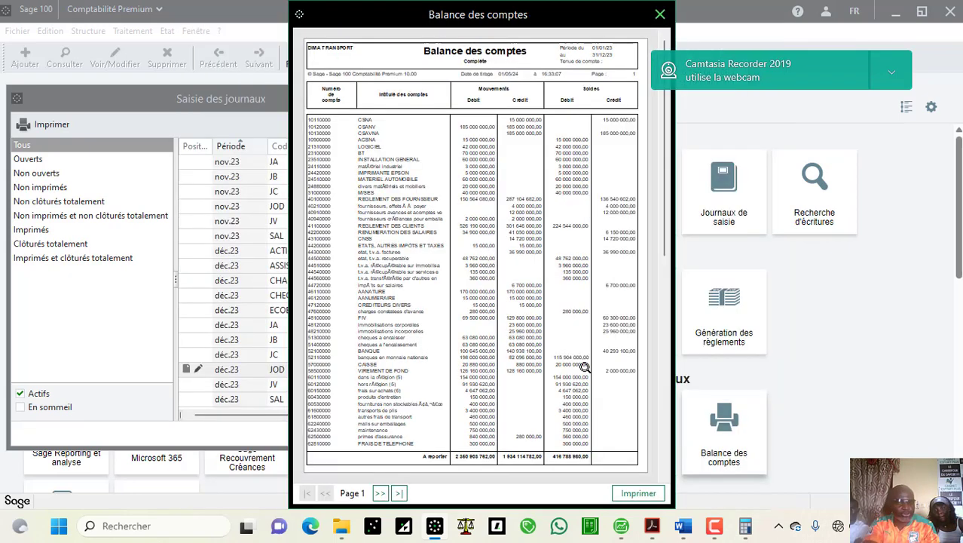
left_click(658, 17)
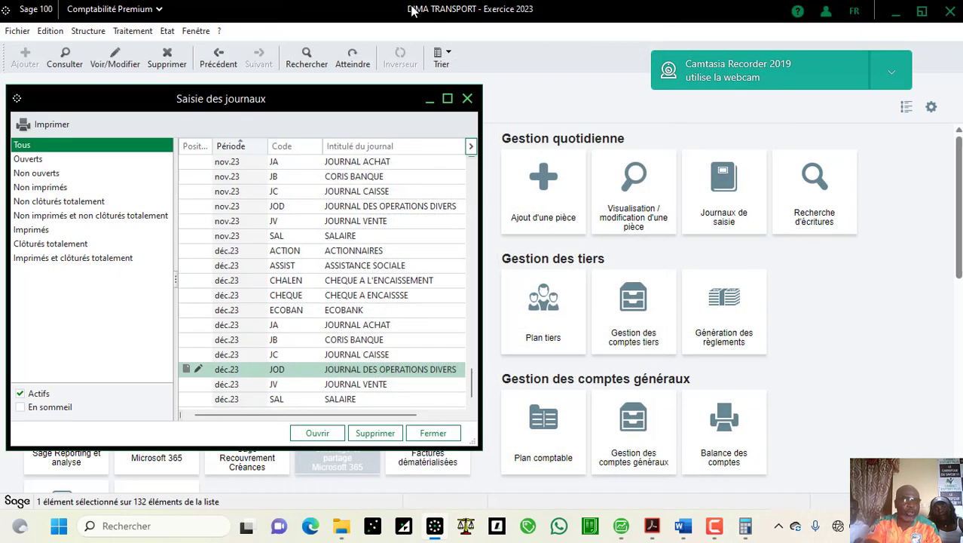
Step: Switch to fiscal year 2024 and open the janv.24 JOD journal showing the 280 000,00 reversal
left_click(197, 31)
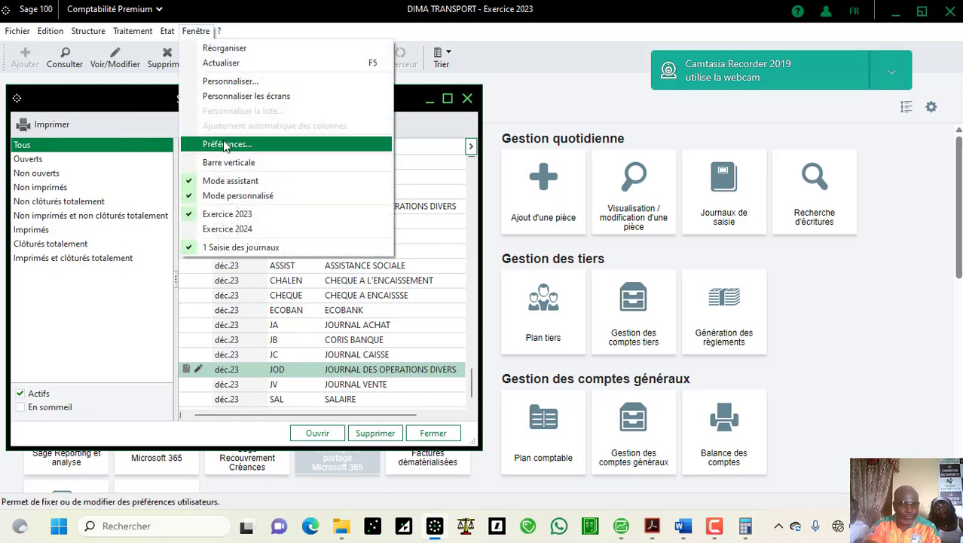
left_click(240, 228)
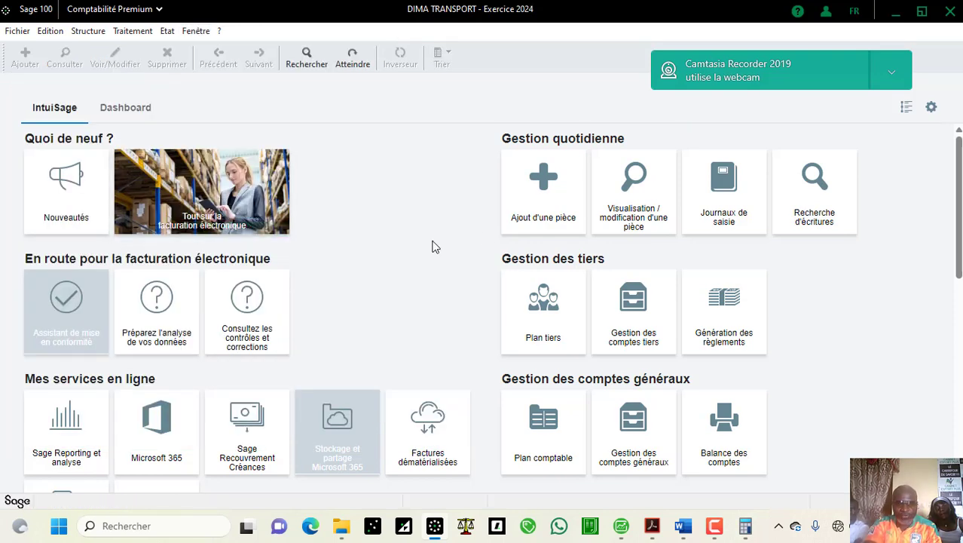
left_click(728, 177)
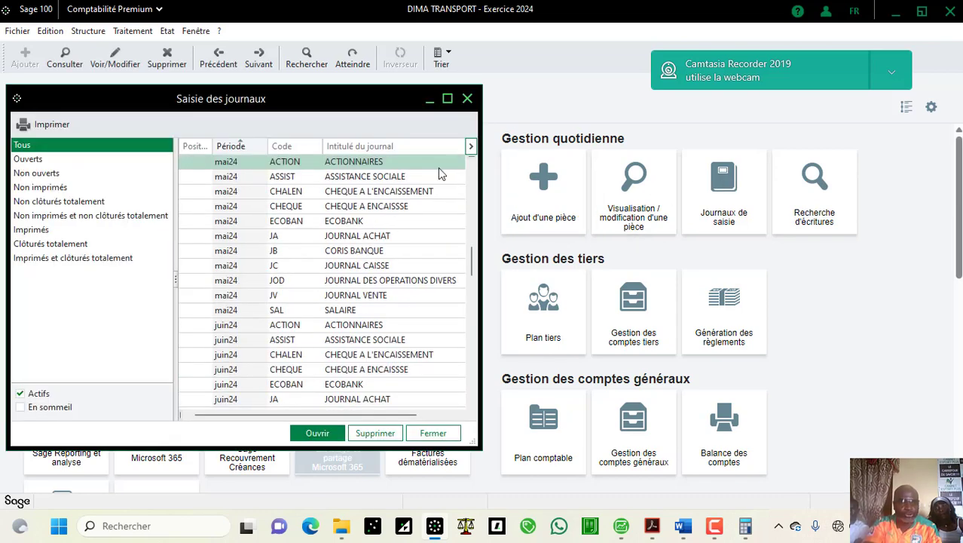
left_click(88, 162)
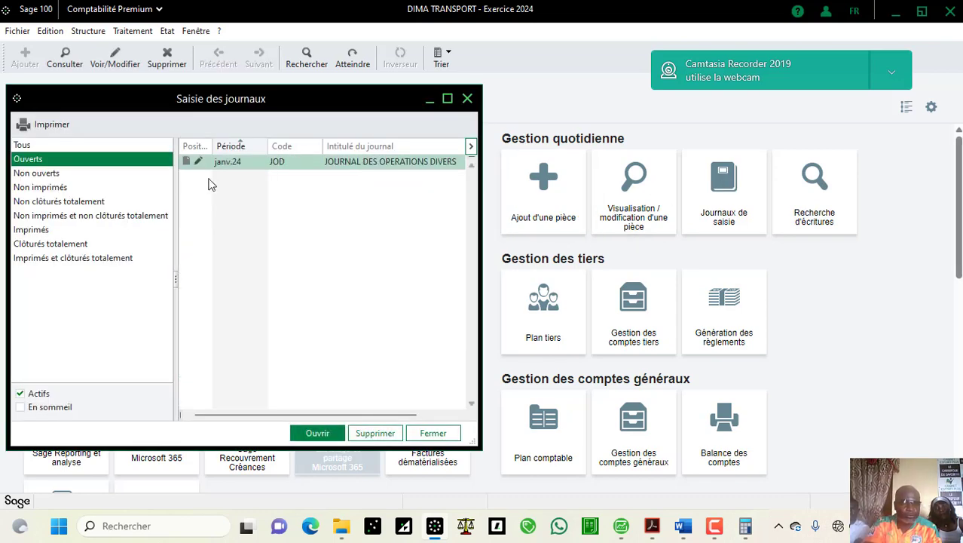
double_click(271, 161)
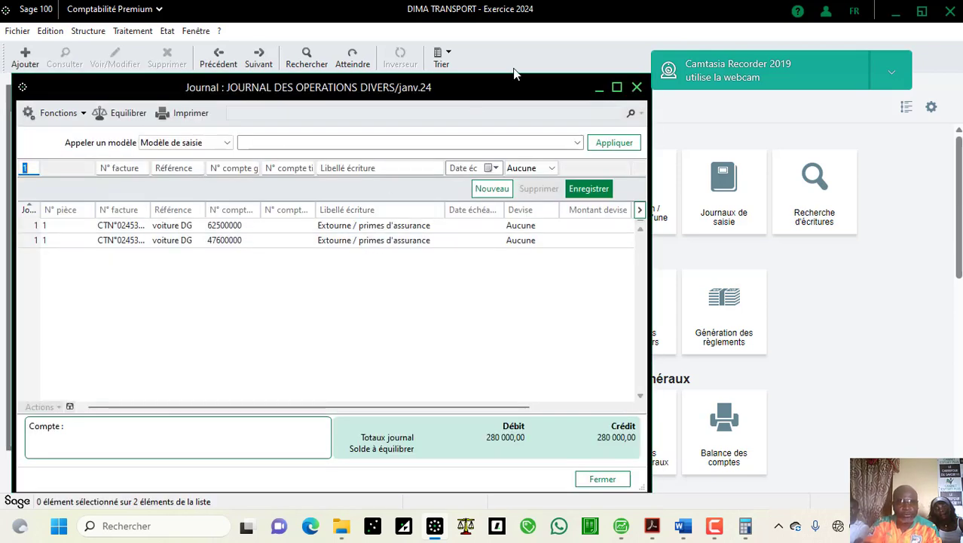
left_click(617, 87)
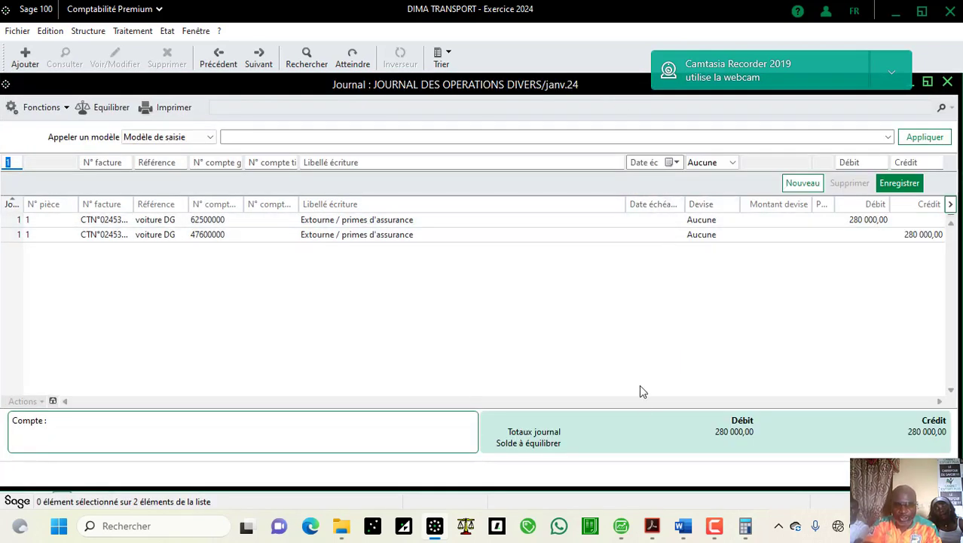
left_click(685, 529)
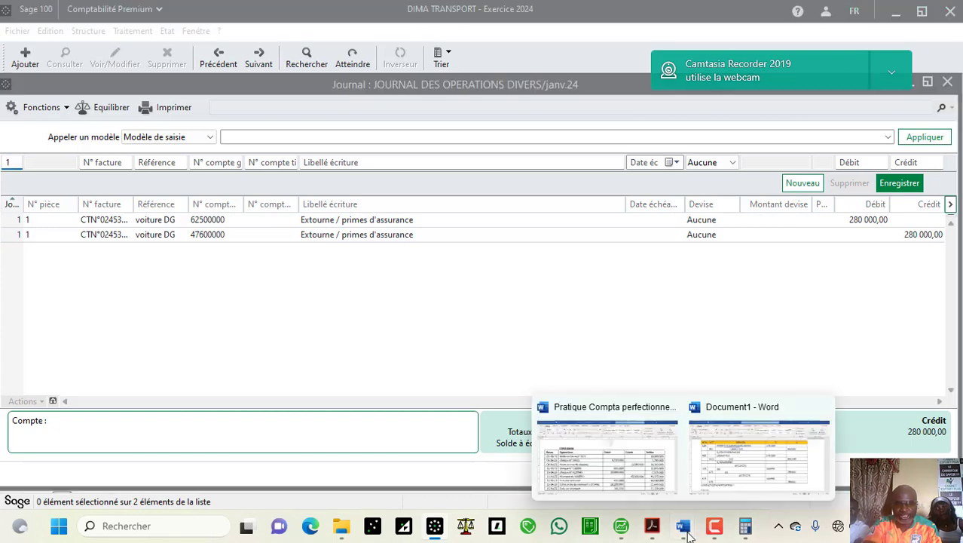
left_click(763, 432)
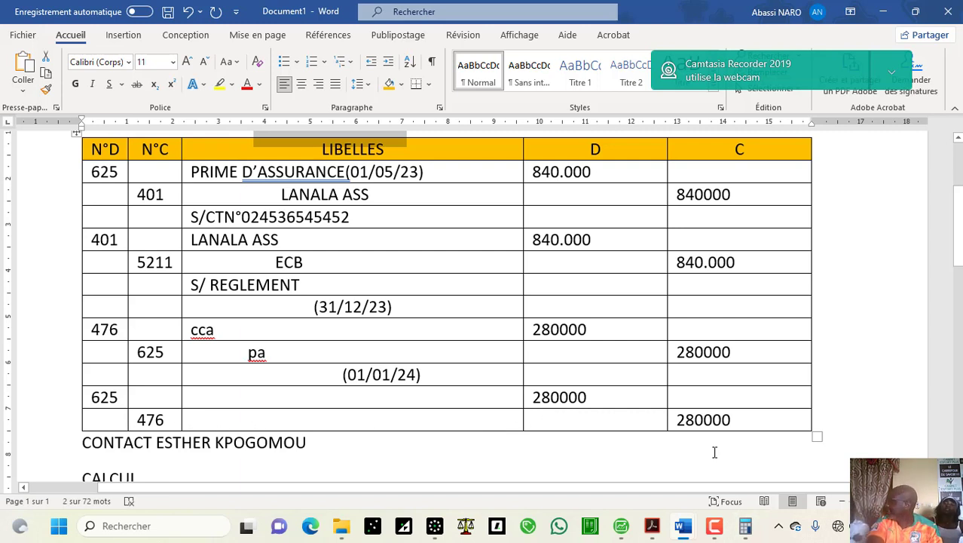
left_click(437, 532)
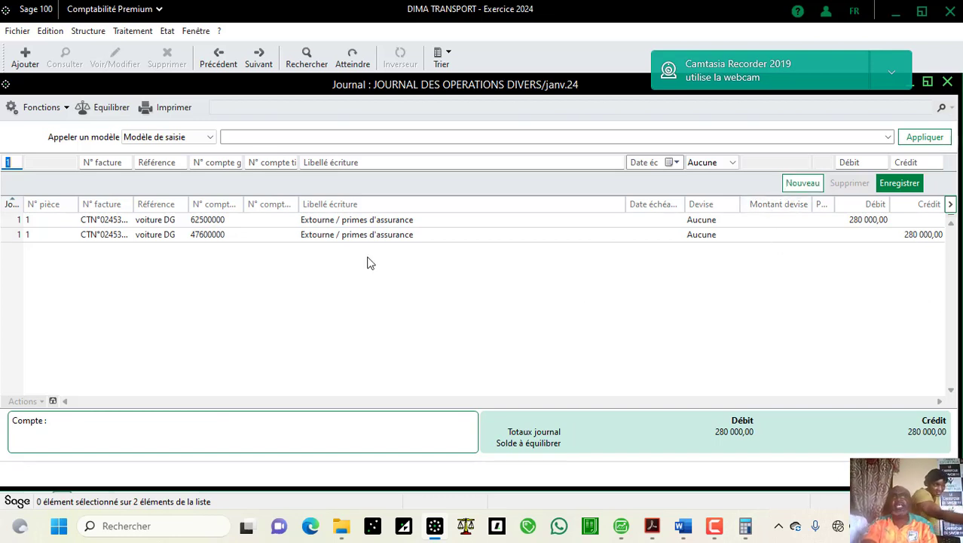
left_click(715, 526)
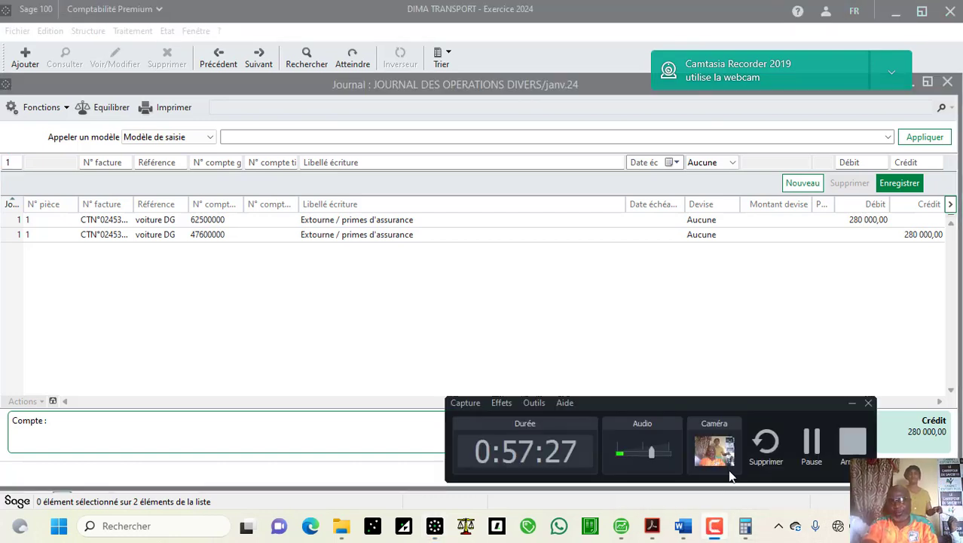
left_click(853, 403)
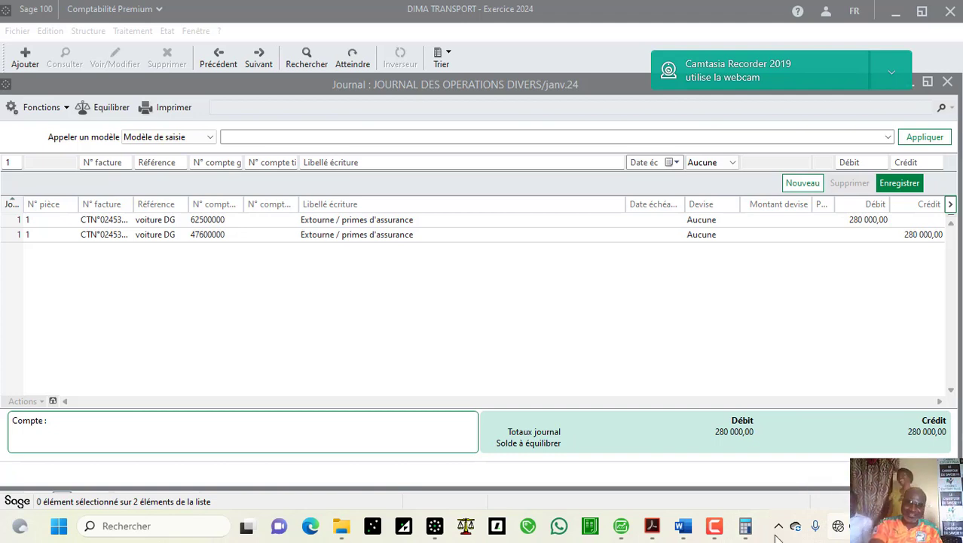
left_click(710, 528)
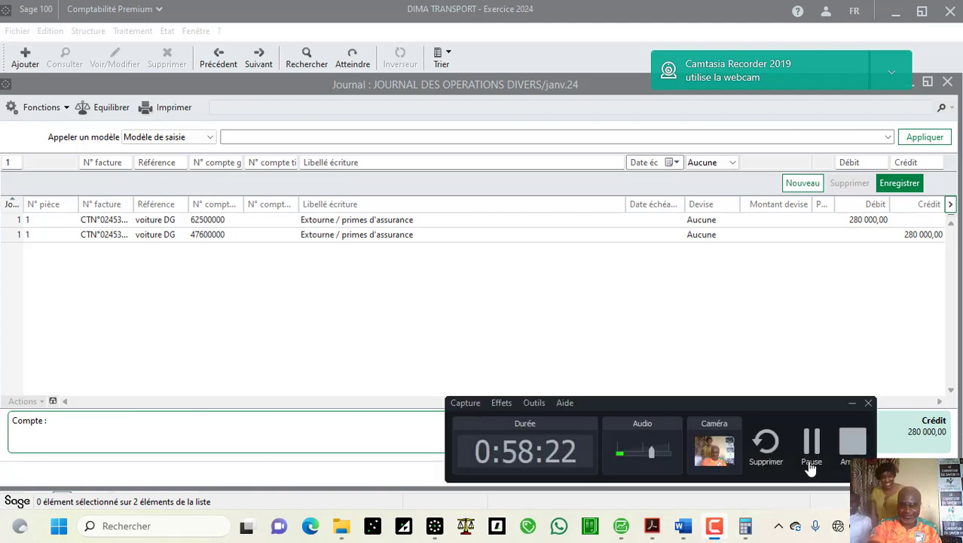